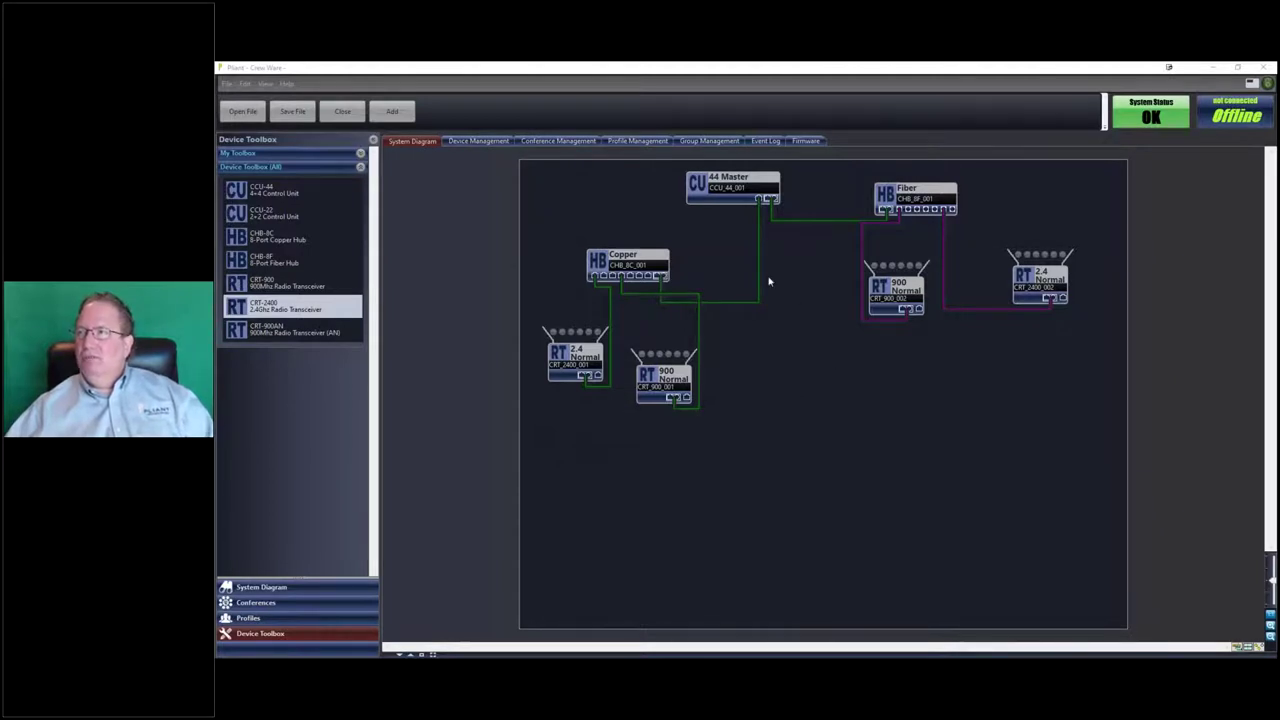
Open the settings page of the CRT_2400_001 transceiver from the system diagram.
mouse_move(728, 198)
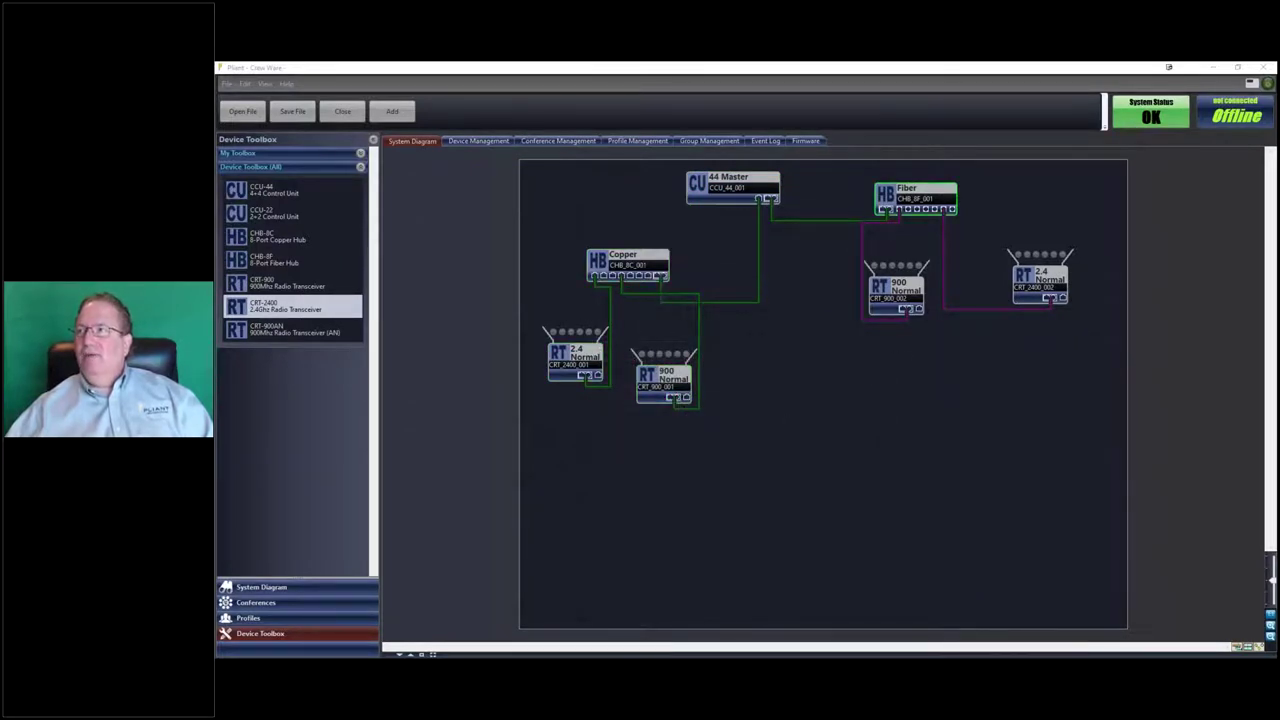
mouse_move(1040, 286)
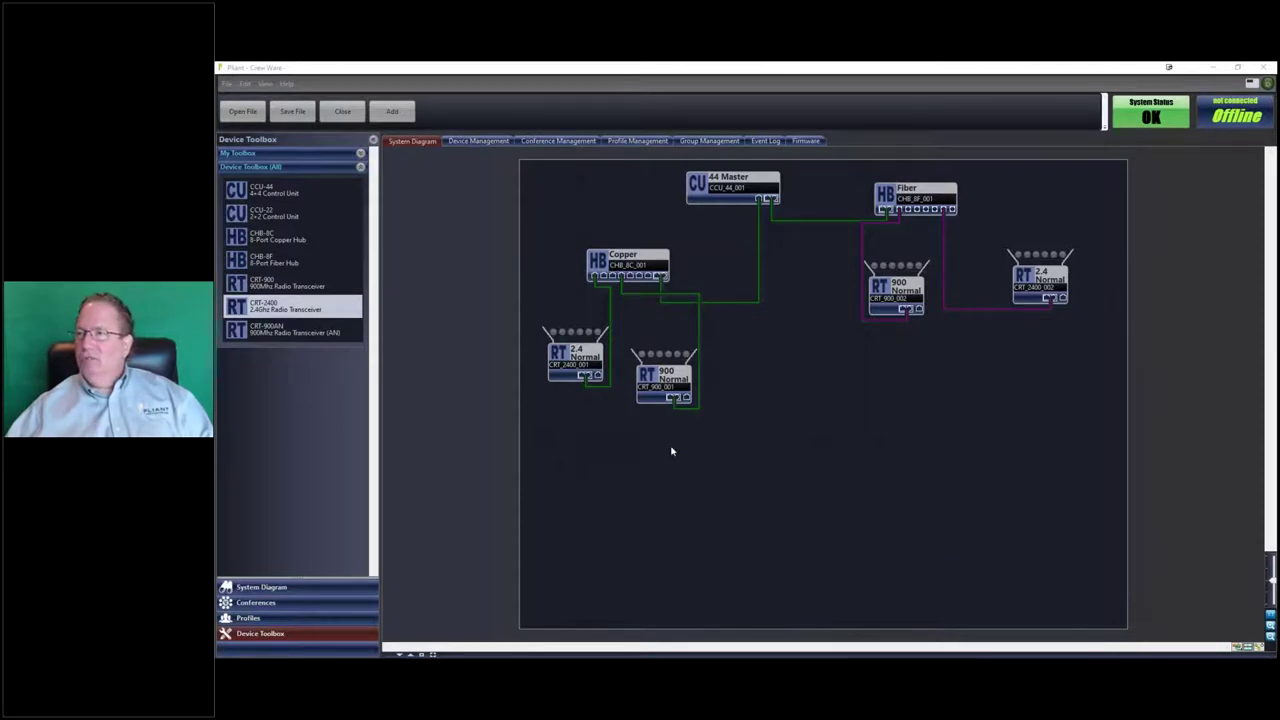
click(583, 372)
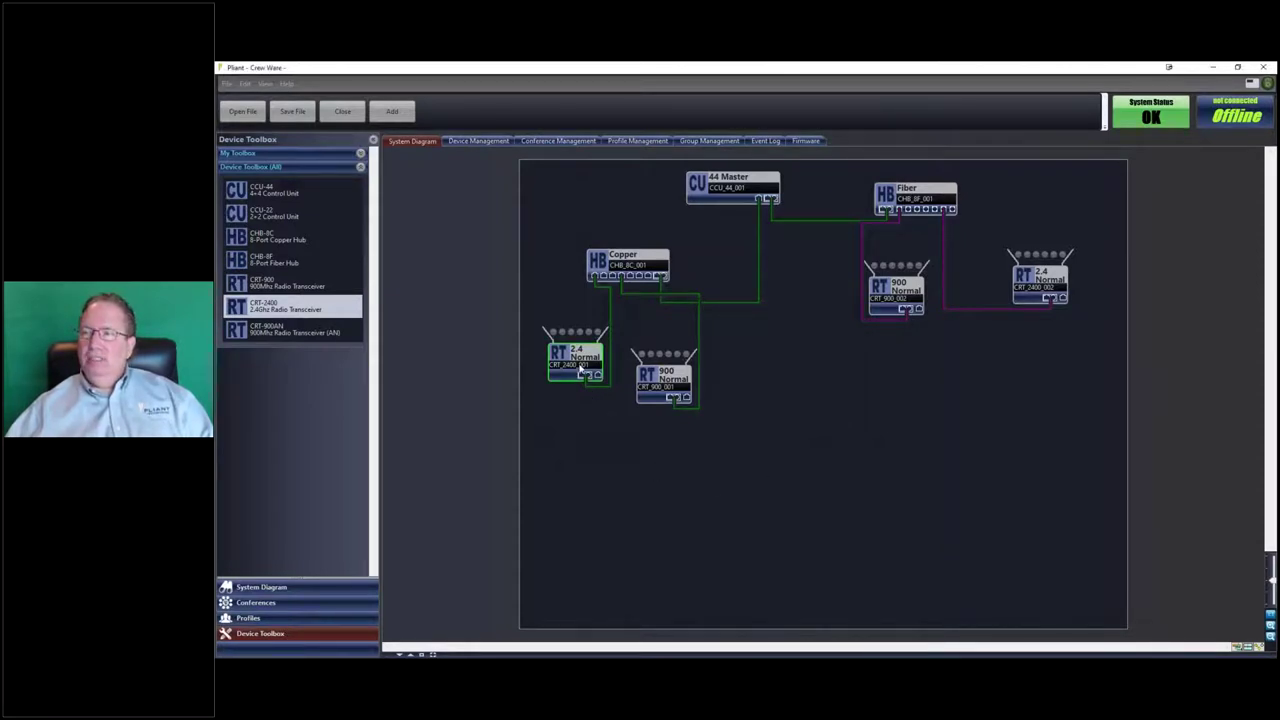
double_click(573, 366)
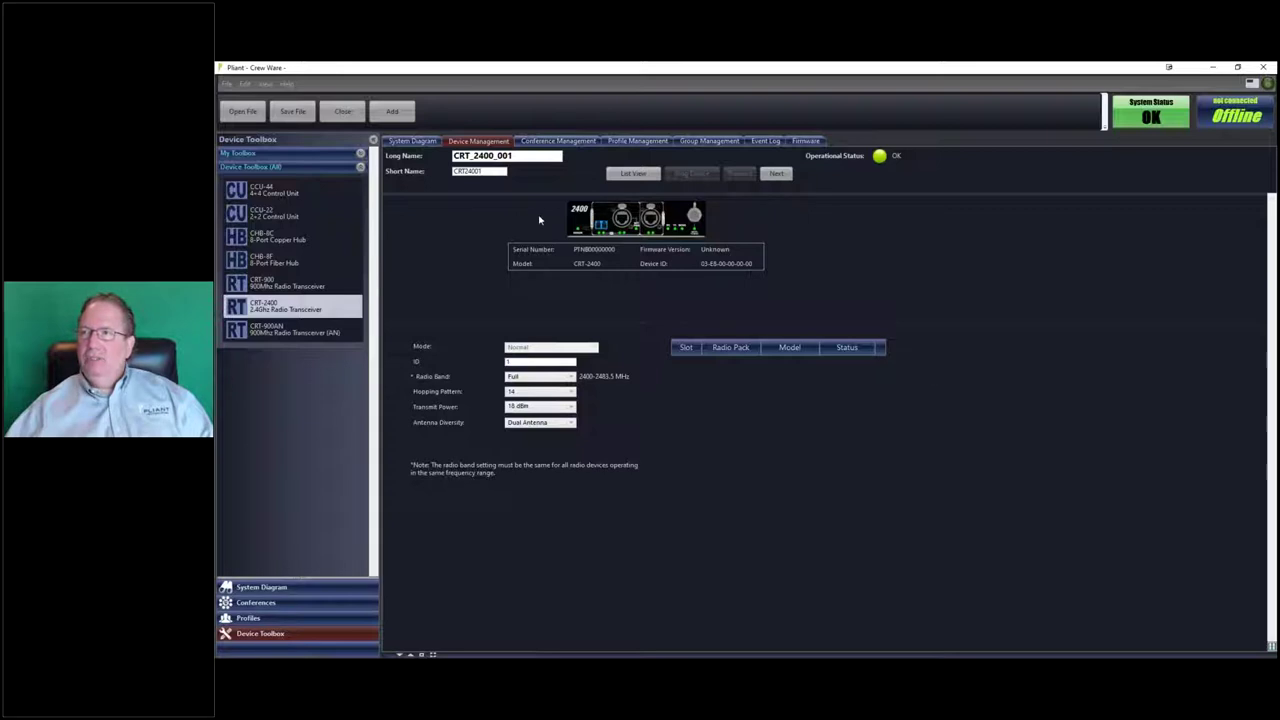
View the list of all radio transceivers, and reopen CRT_2400_001 to examine its long and short name fields.
click(633, 174)
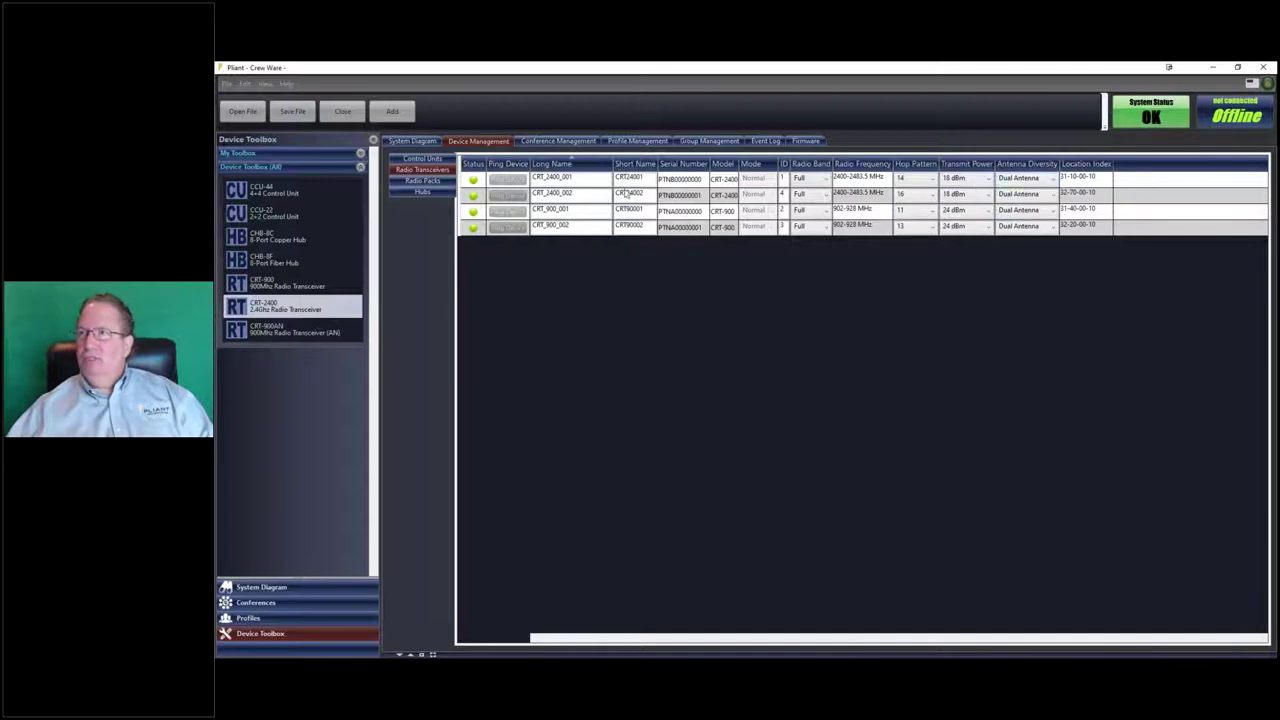
double_click(595, 186)
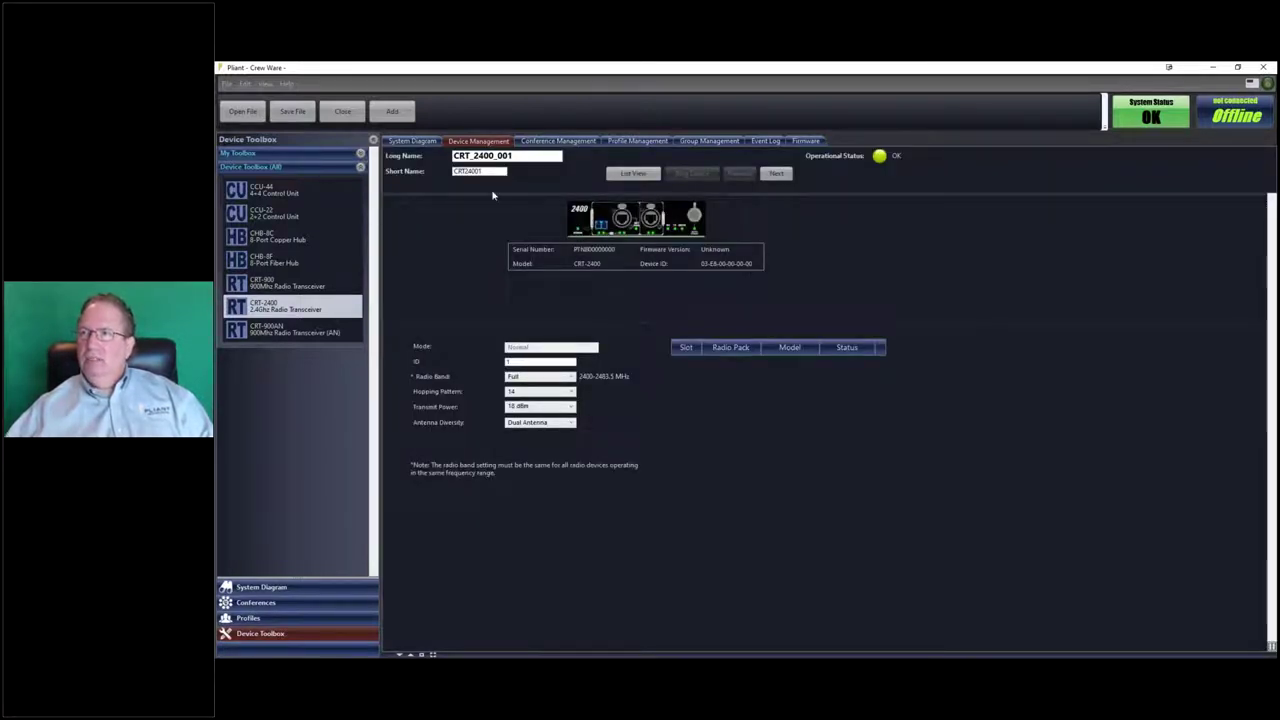
double_click(543, 156)
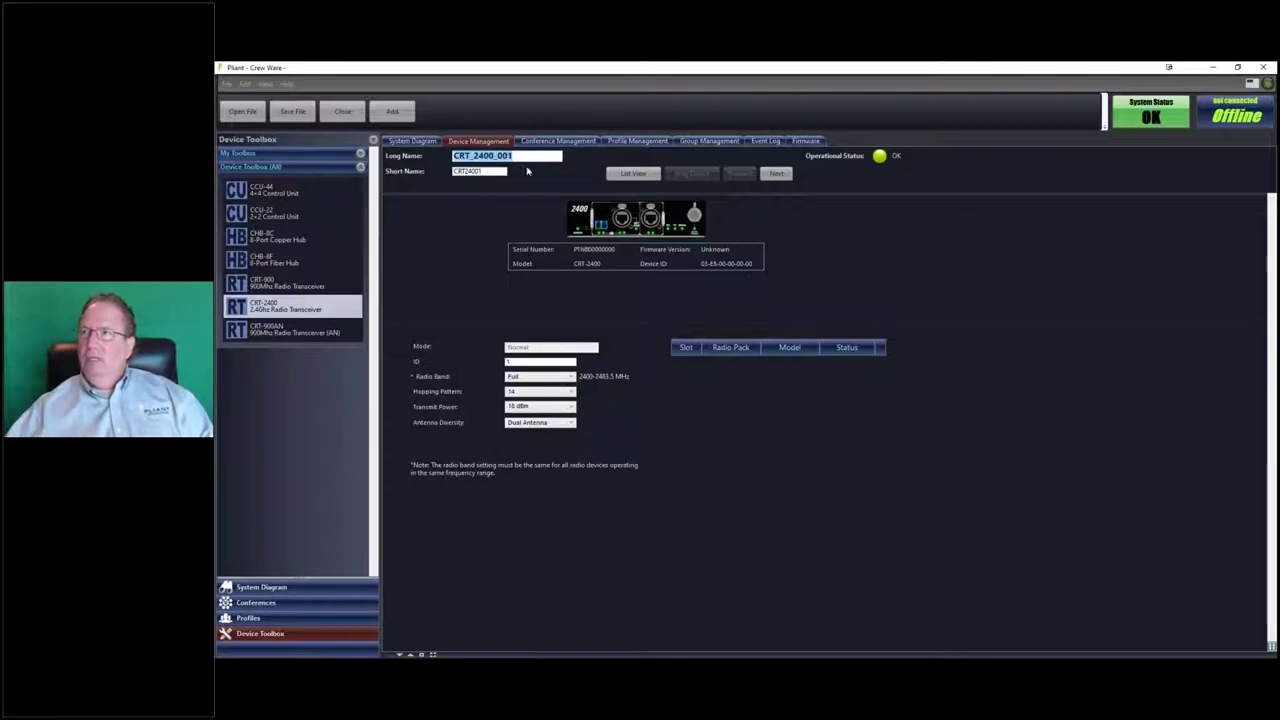
key(Tab)
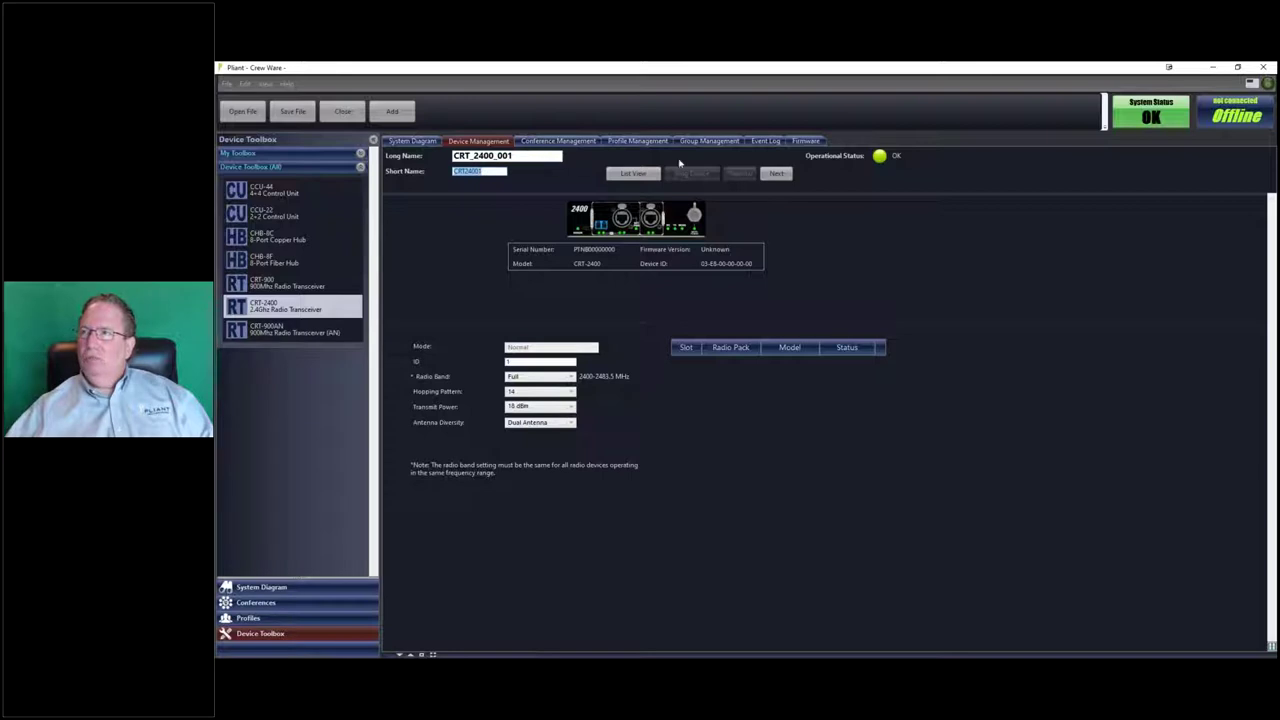
Step back and forth through the device pages, ending on the CRT_900_001 transceiver's settings.
click(776, 174)
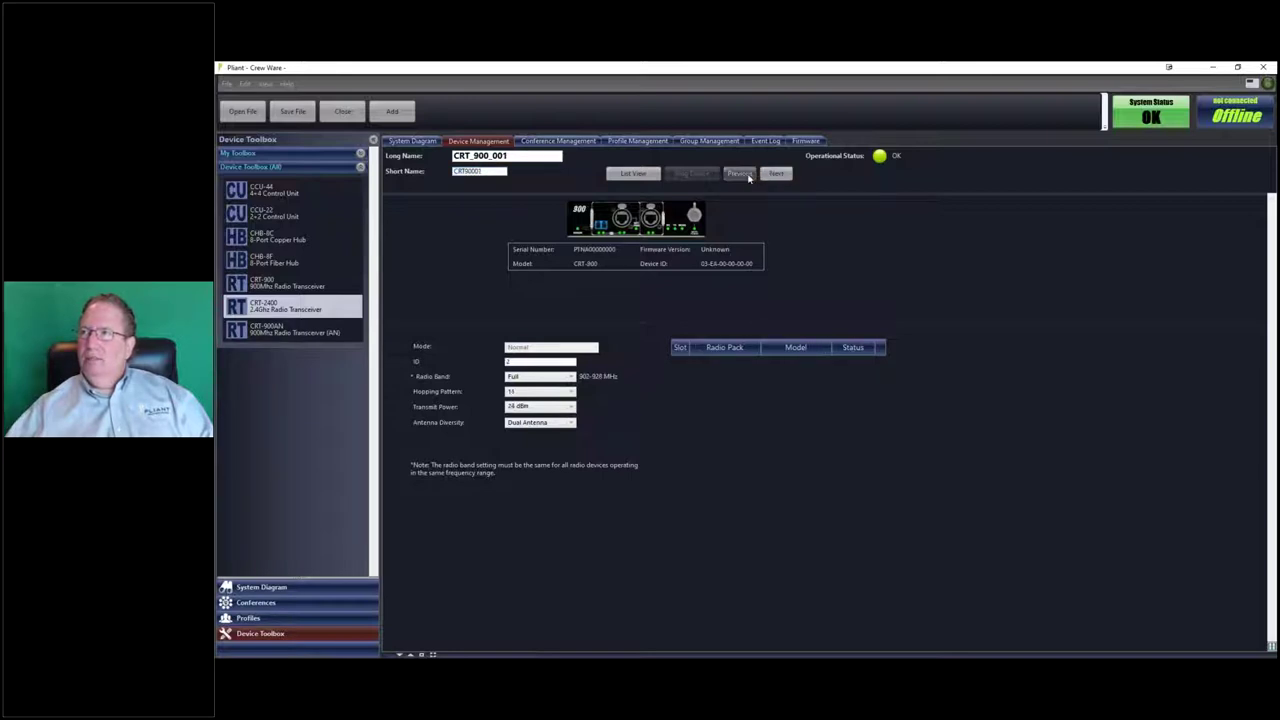
click(742, 174)
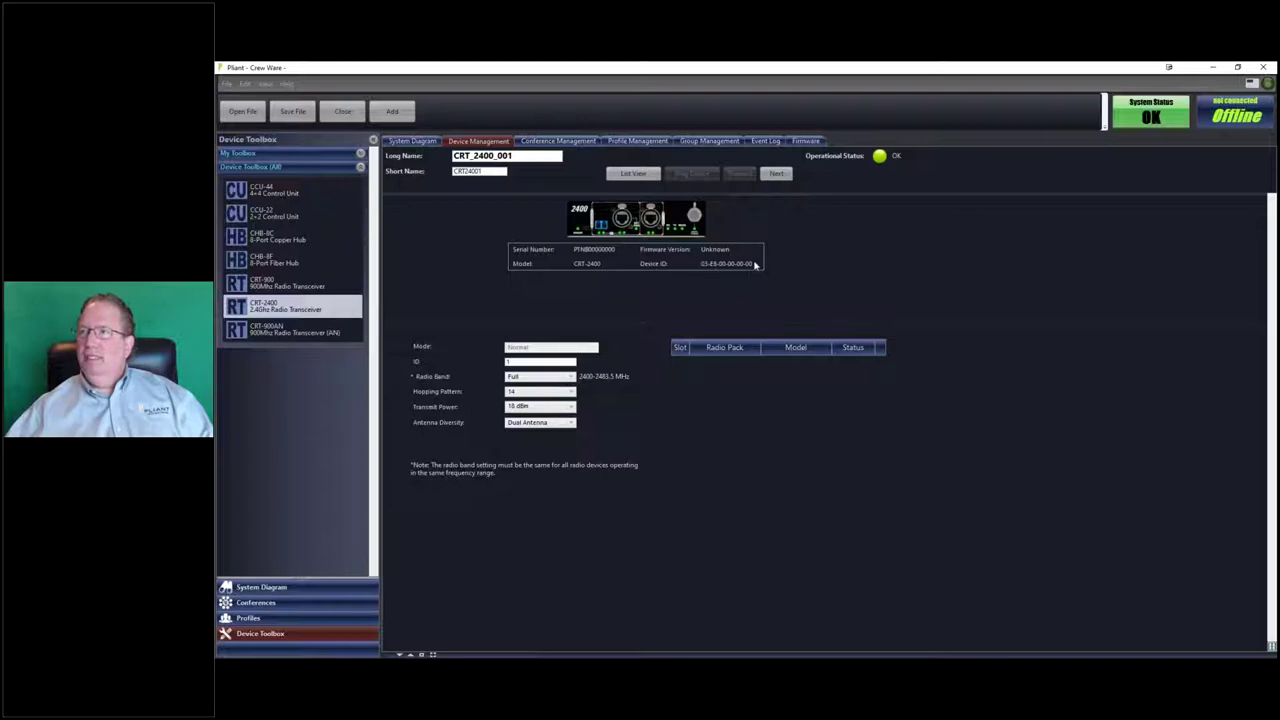
click(779, 176)
click(778, 175)
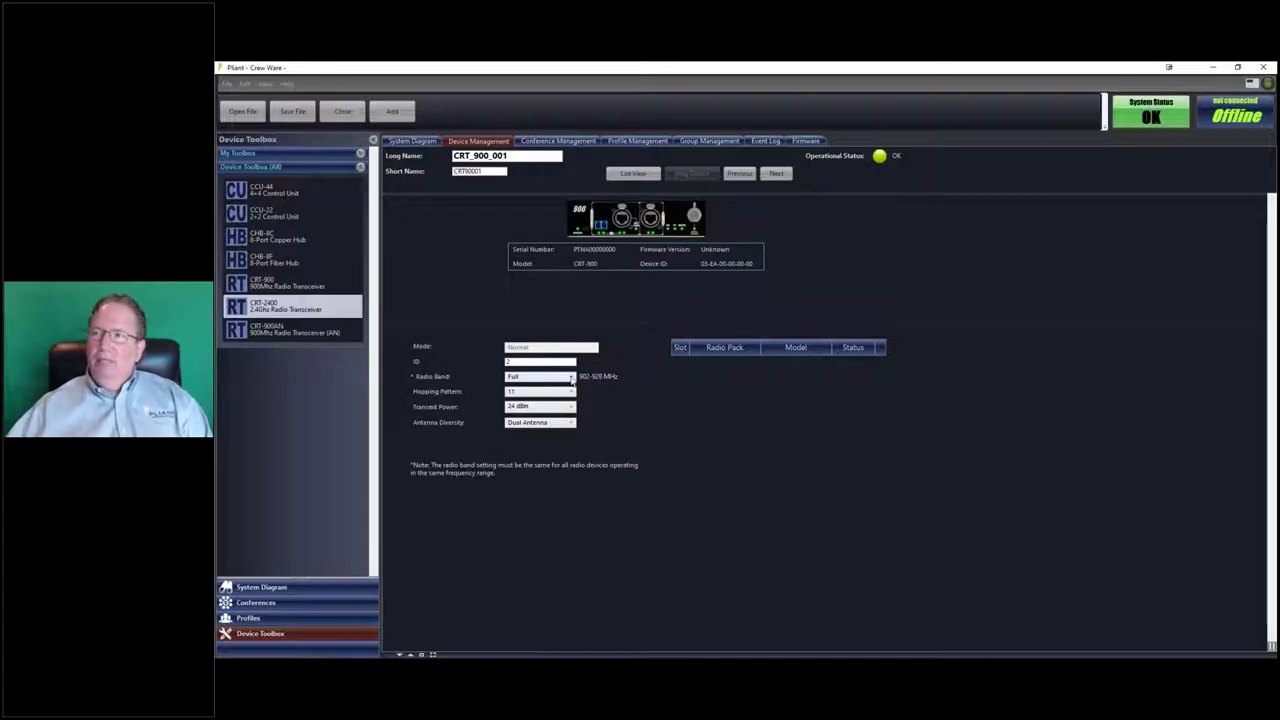
Review the radio band options of CRT_900_001 and set the band to High for all transceivers on this frequency.
click(572, 378)
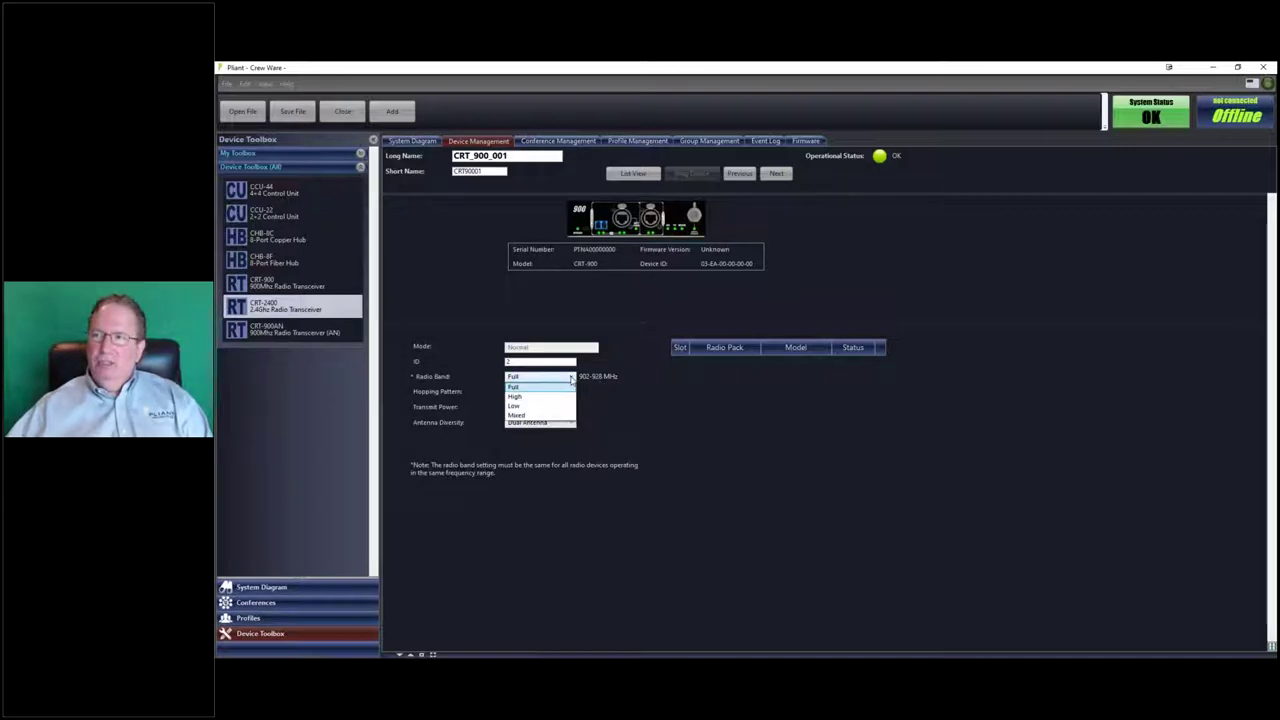
click(572, 378)
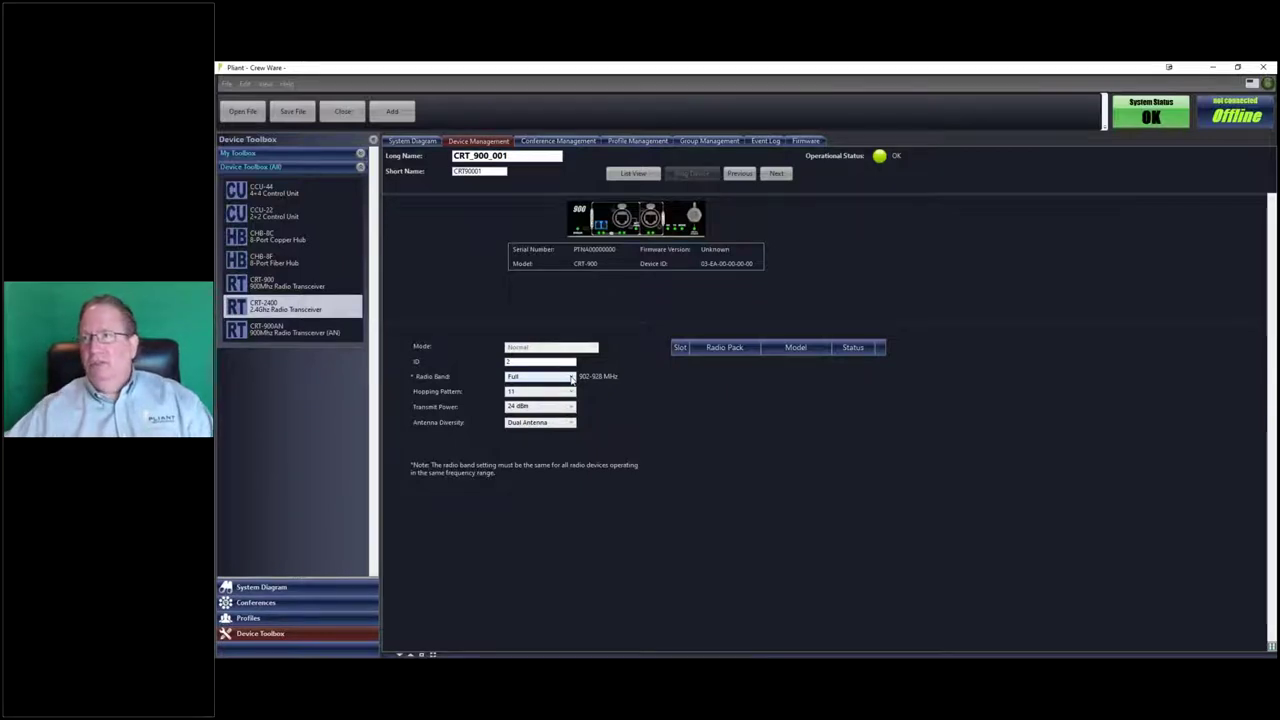
click(572, 378)
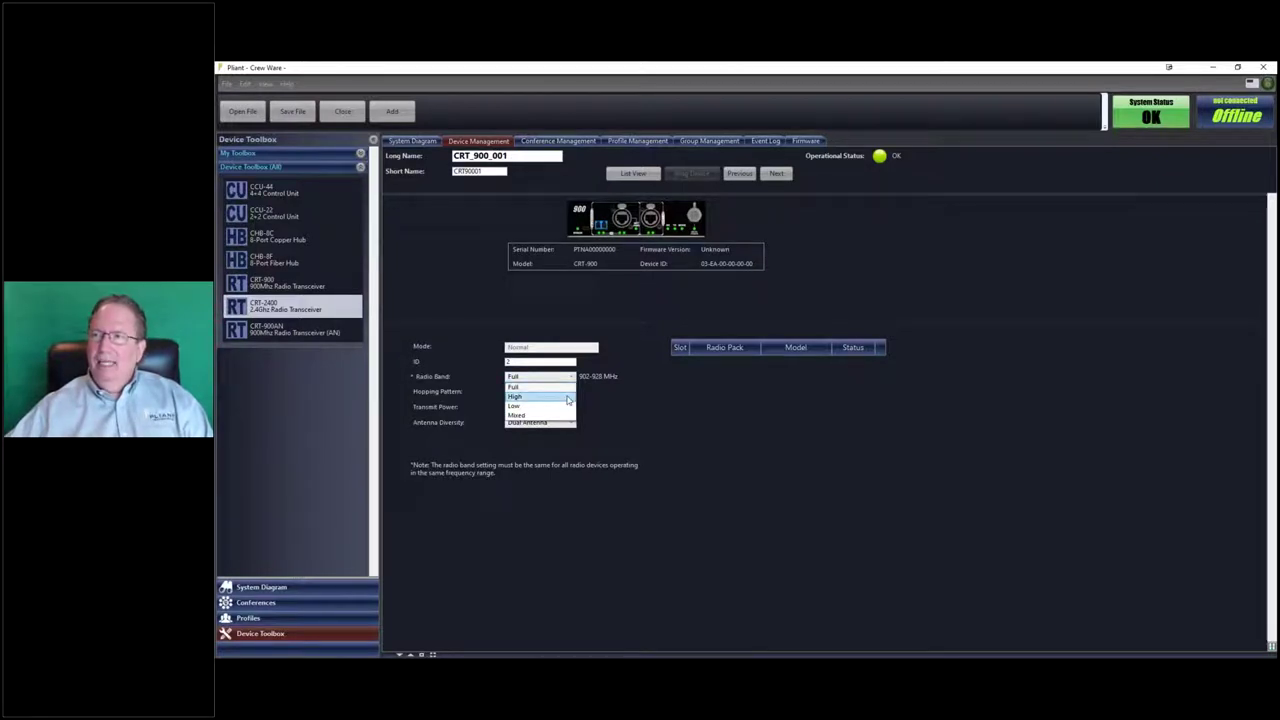
click(567, 397)
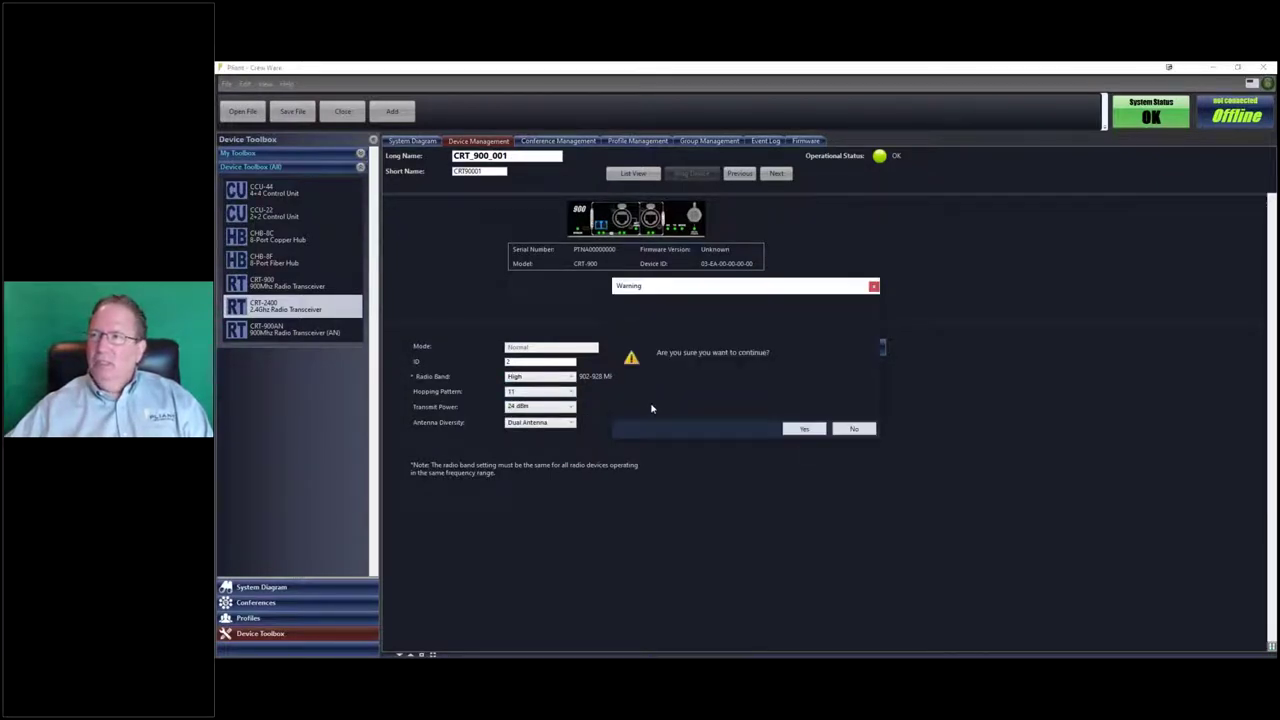
click(800, 430)
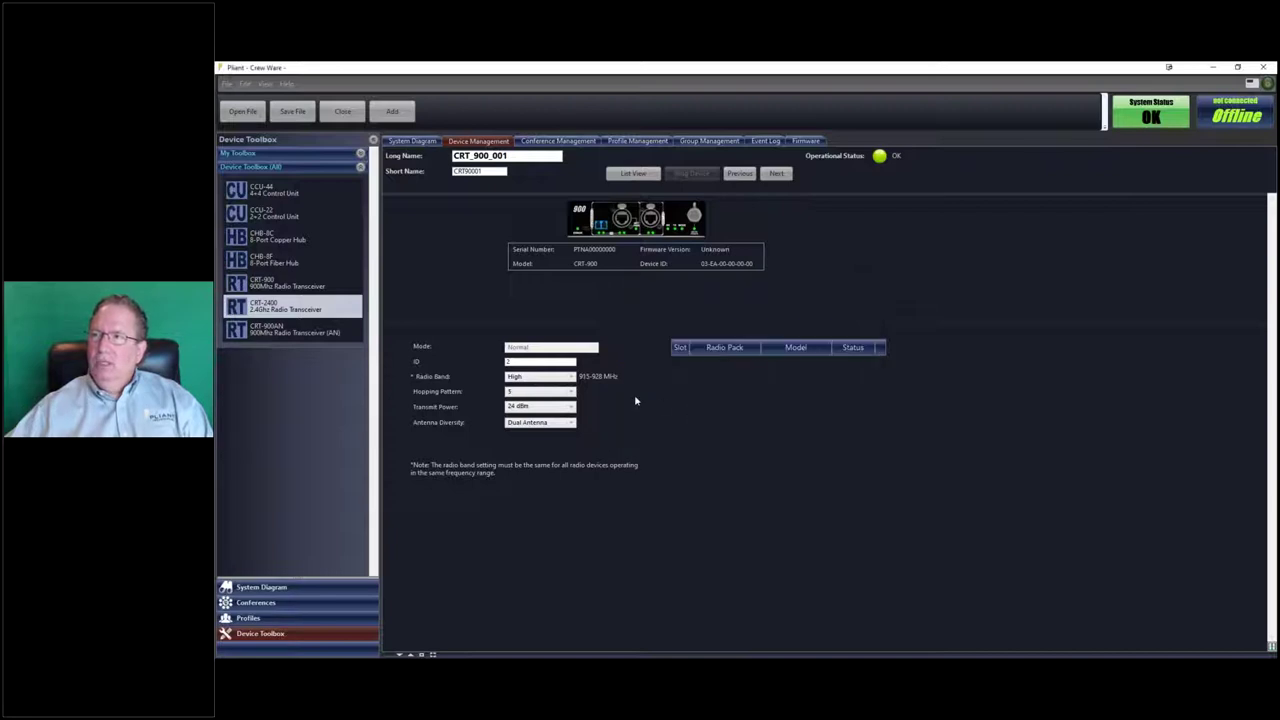
Change the radio band of CRT_900_001 to Low and accept applying it to the matching transceivers.
click(572, 378)
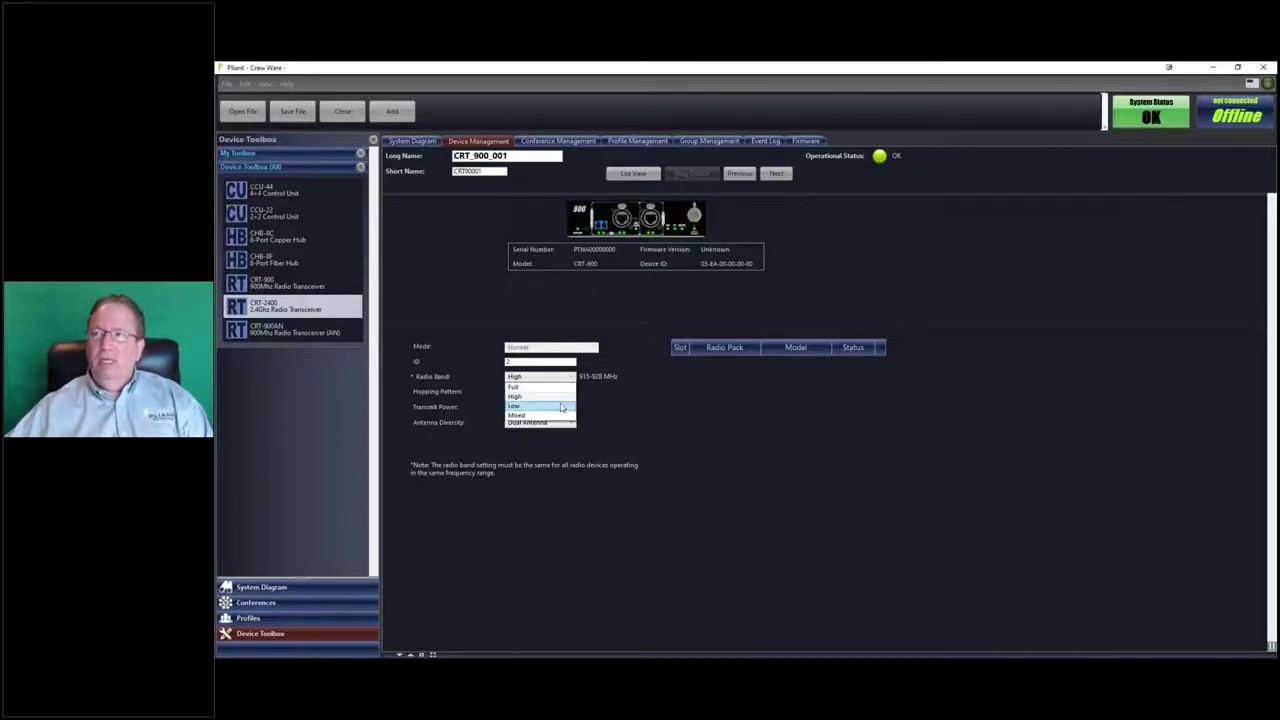
click(561, 406)
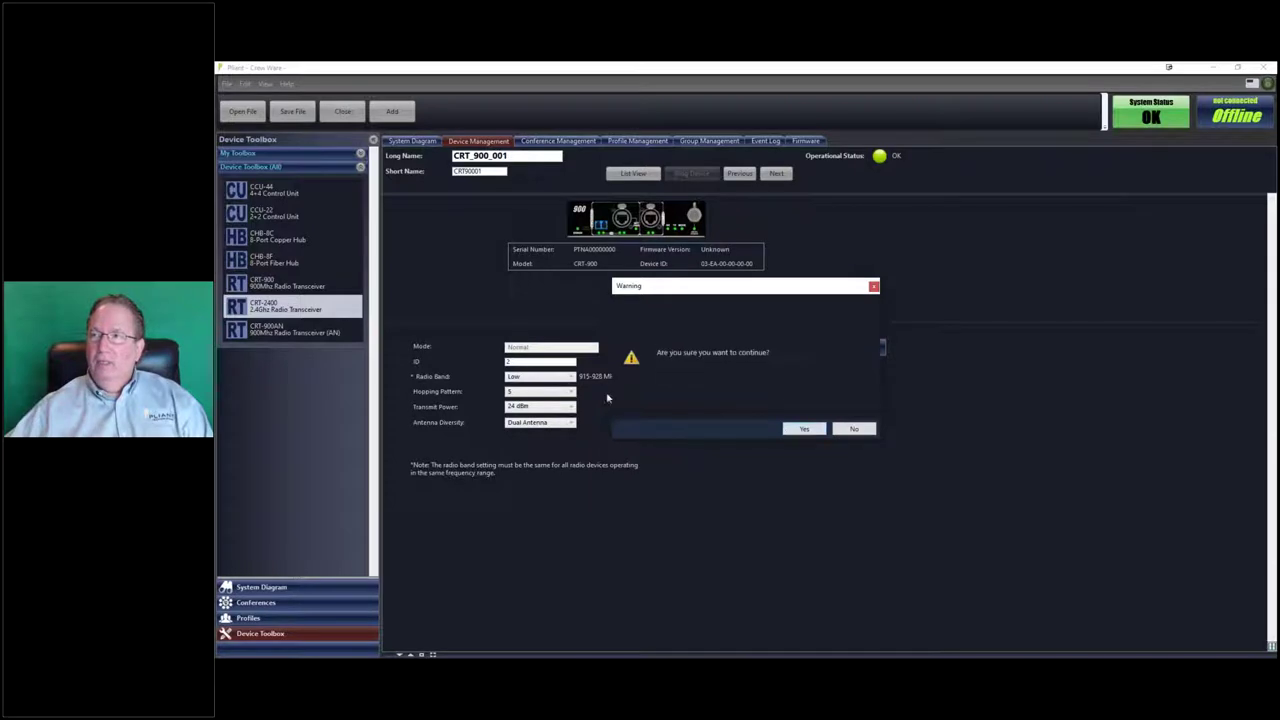
click(790, 429)
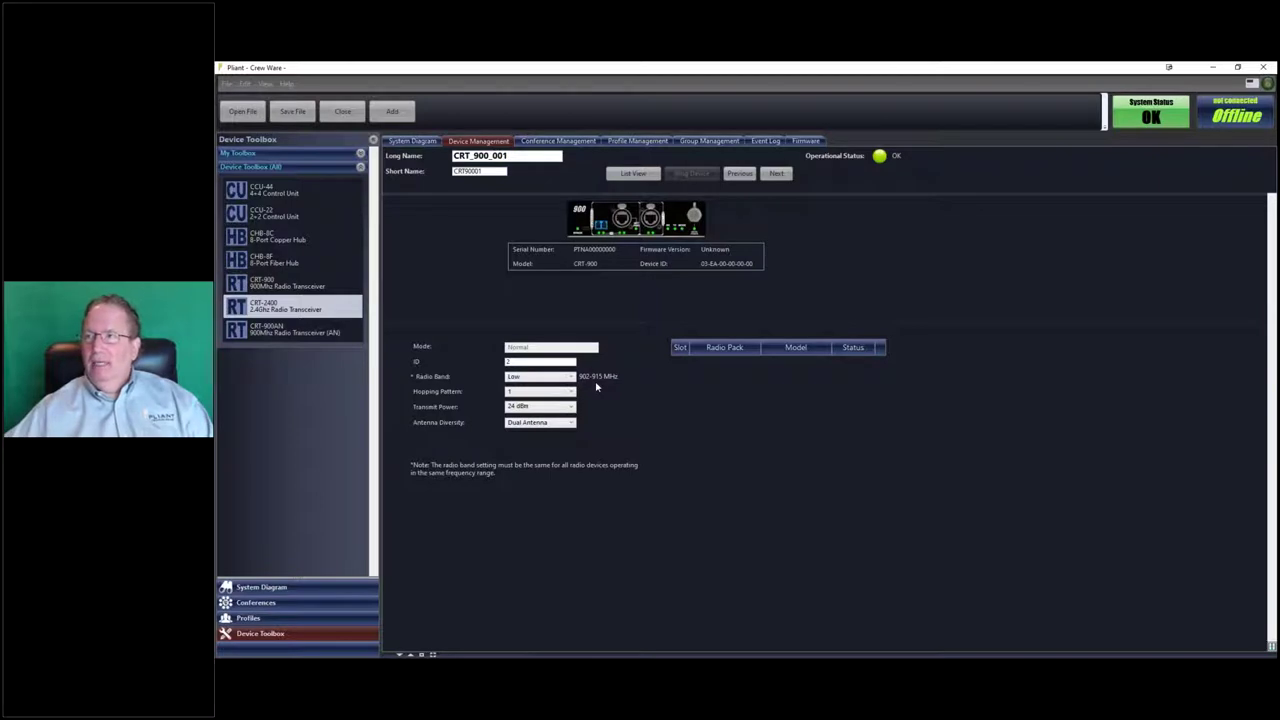
Return the radio band of CRT_900_001 to Full and accept applying it to the matching transceivers.
click(572, 377)
click(570, 392)
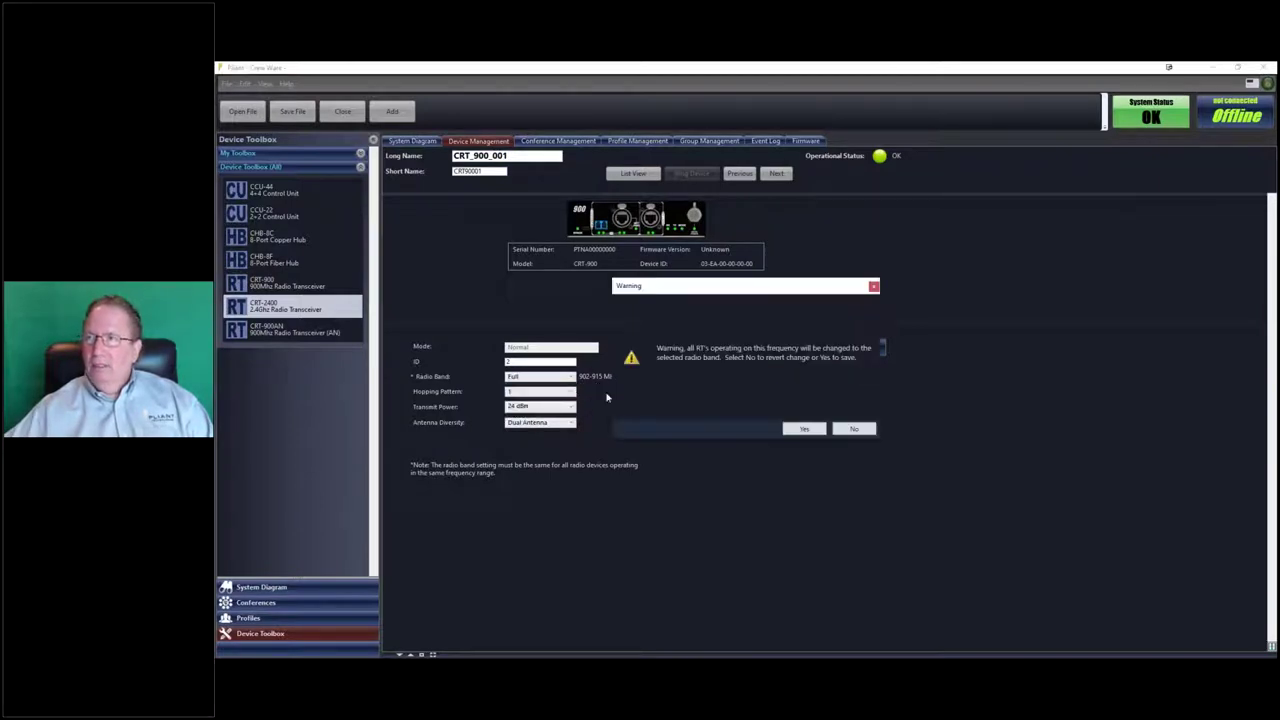
click(804, 428)
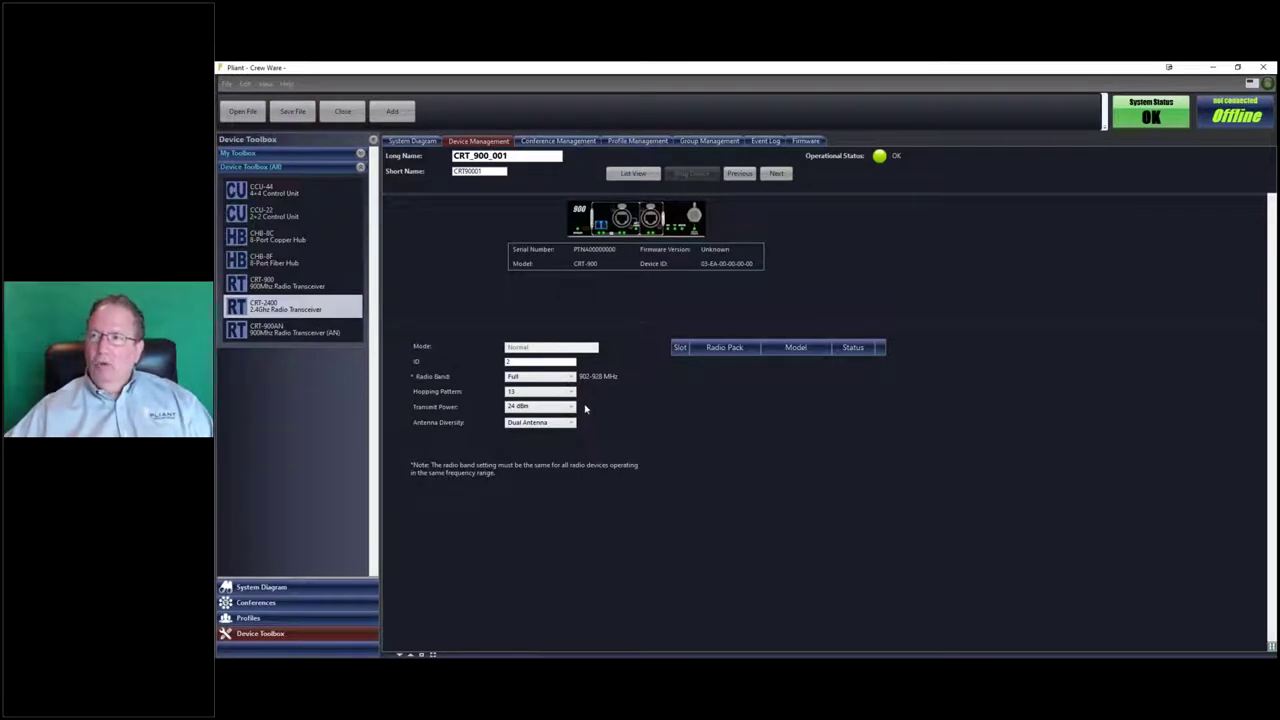
Examine the available radio band and hopping pattern options for CRT_900_001 without changing them.
click(572, 377)
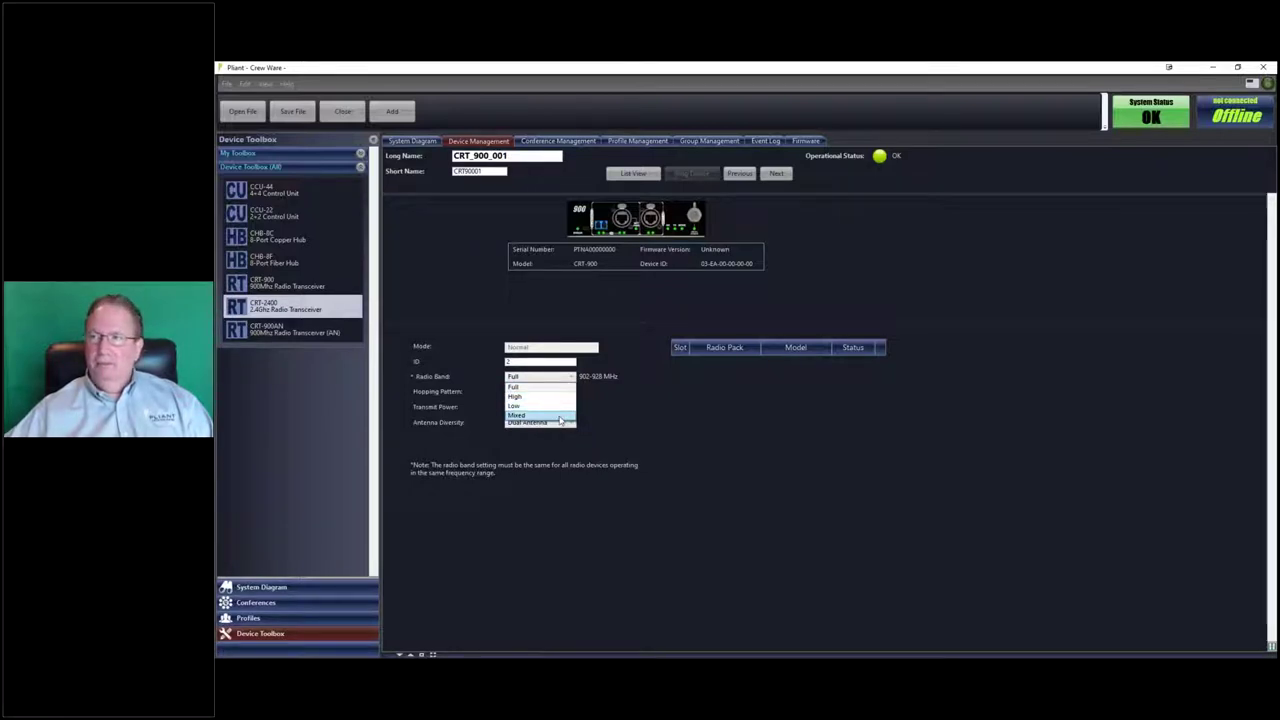
click(618, 396)
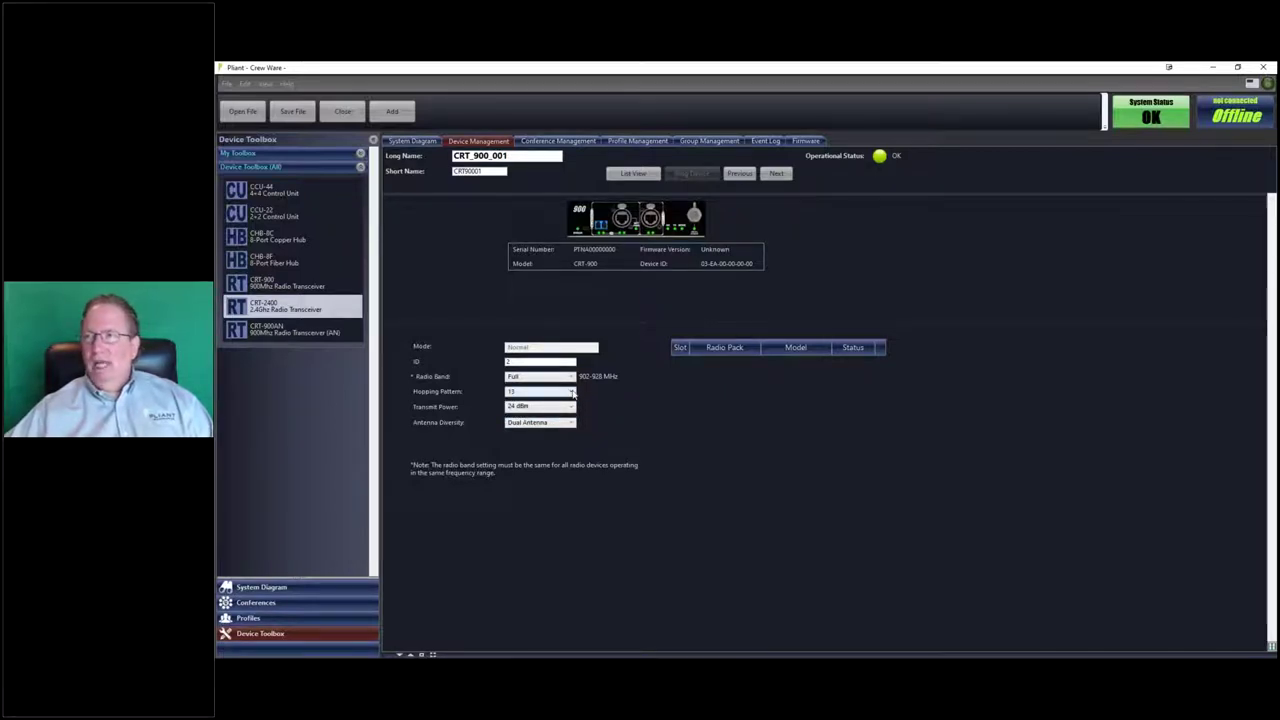
click(572, 392)
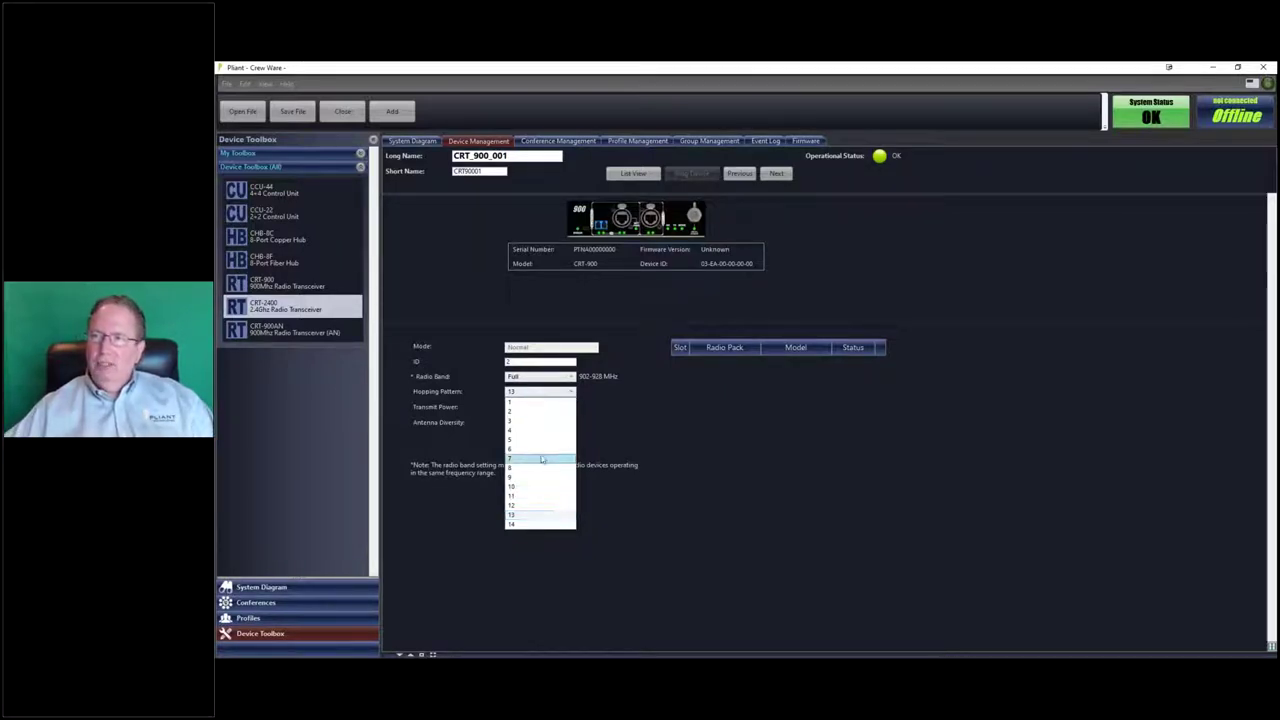
click(659, 409)
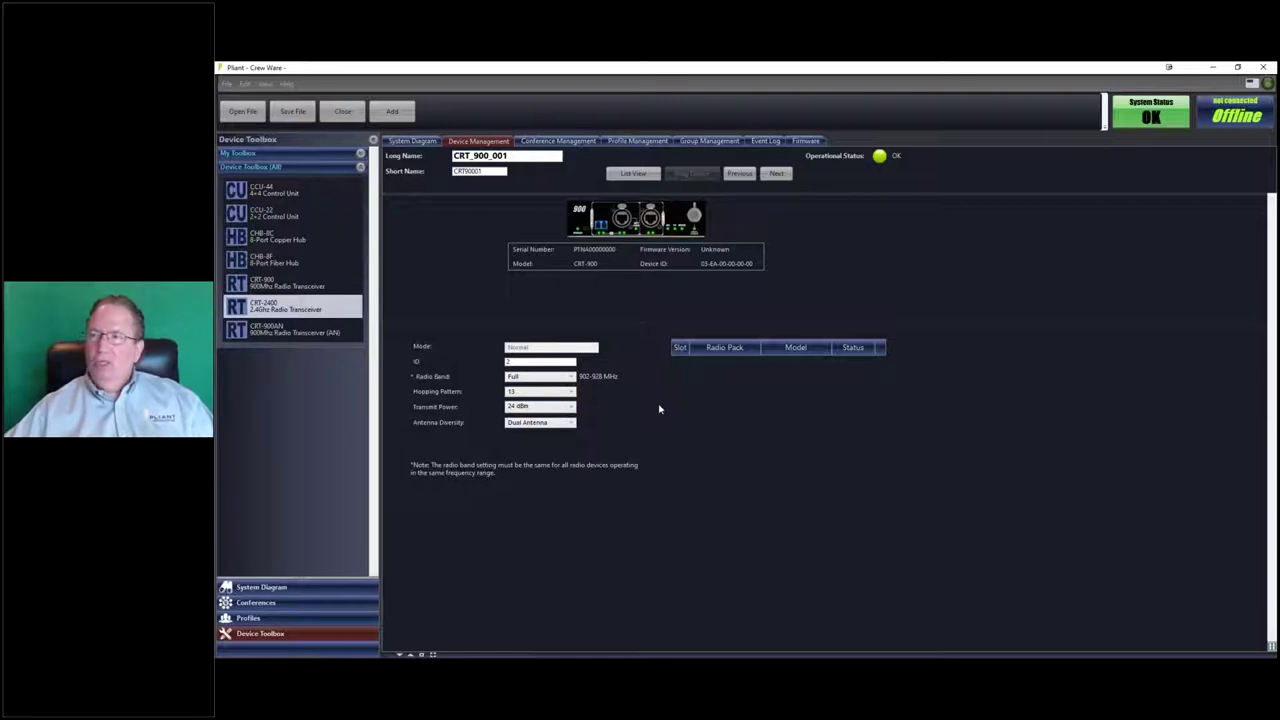
Set the radio band of CRT_900_001 to Mixed and review the low and high hopping patterns it offers.
click(572, 379)
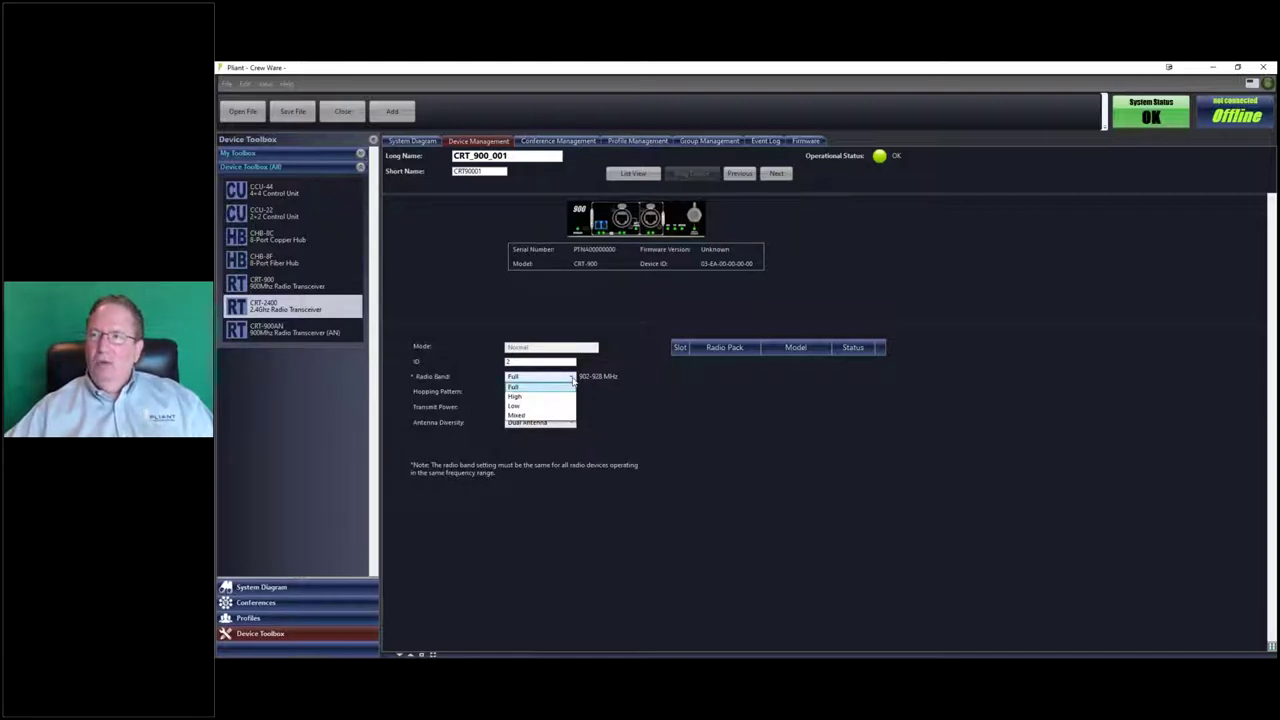
click(560, 416)
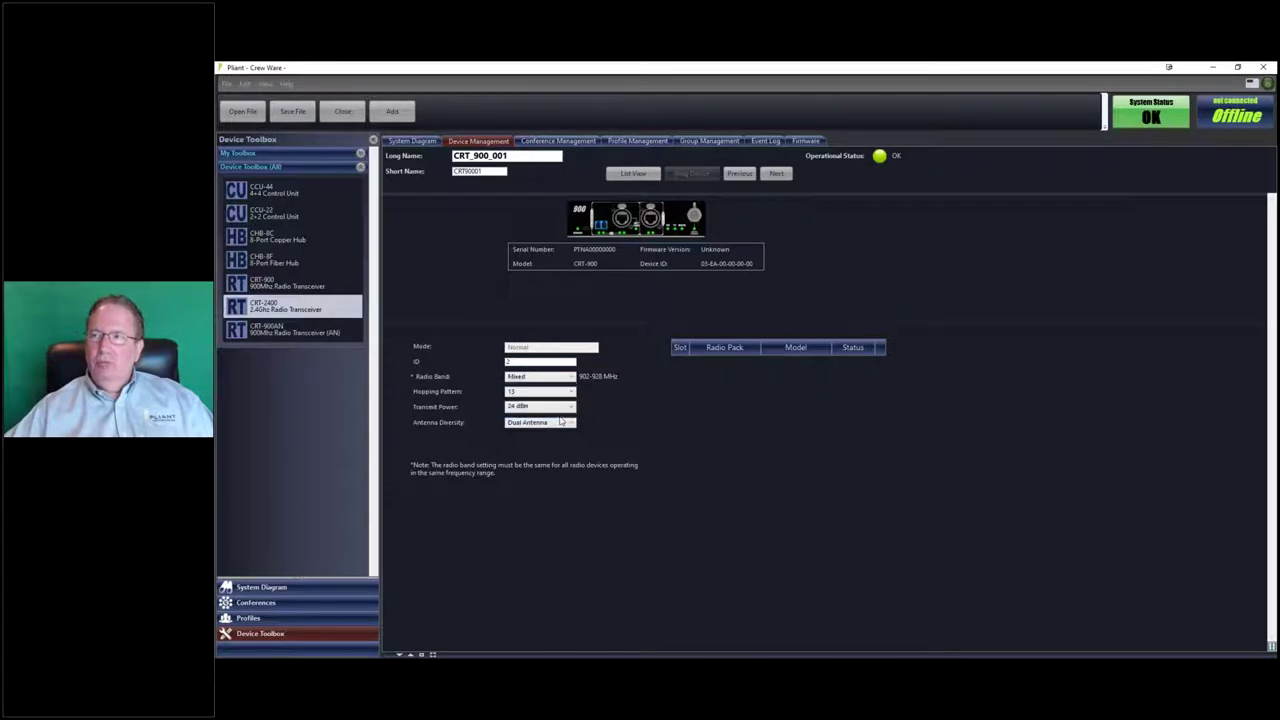
click(801, 429)
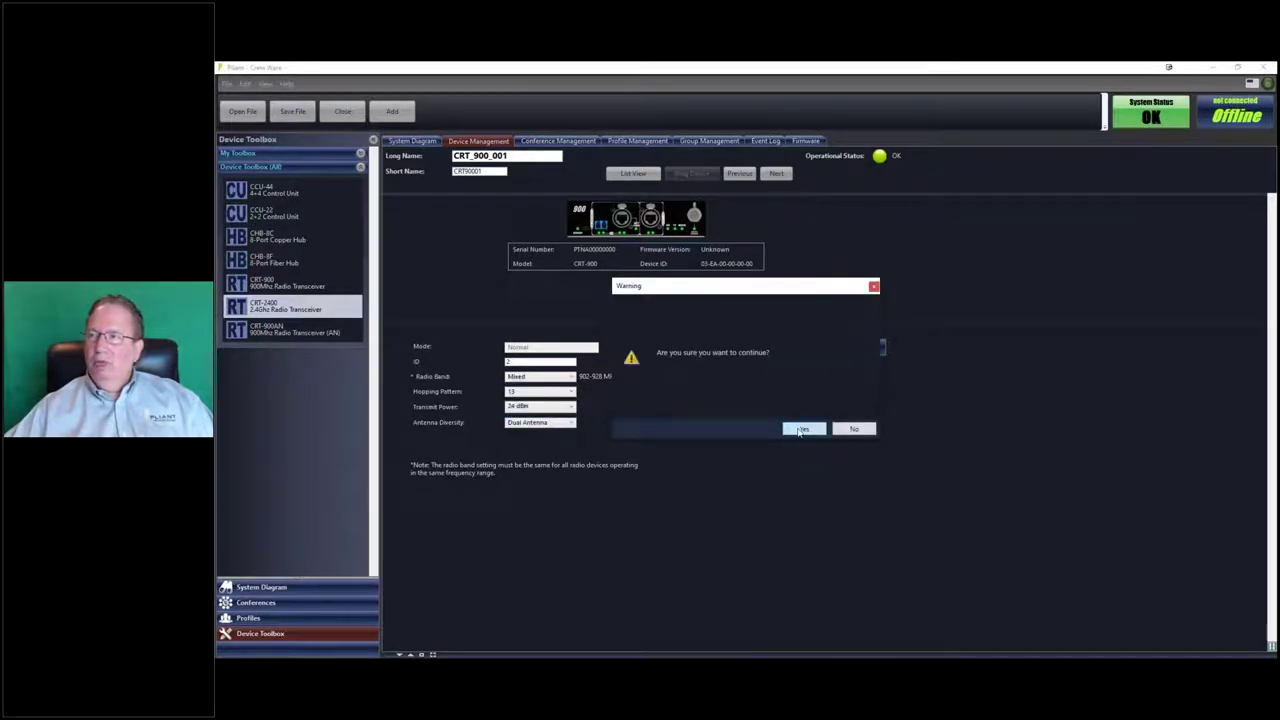
click(801, 429)
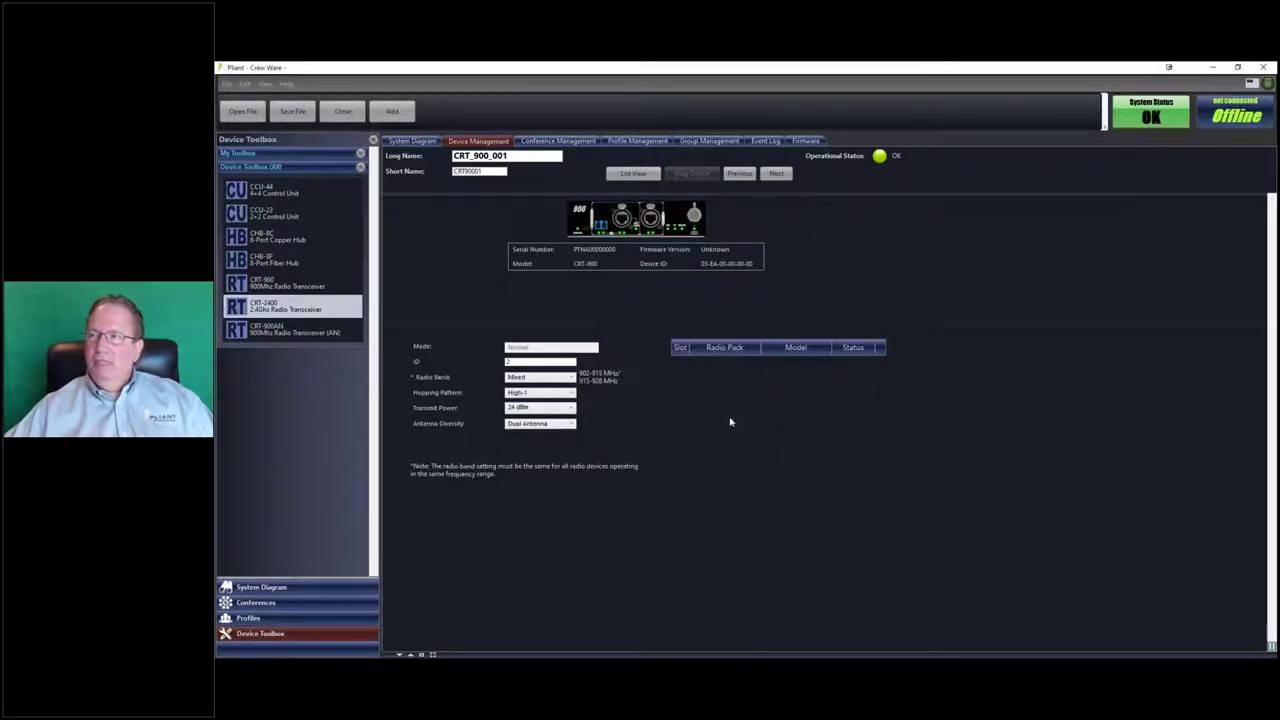
click(572, 393)
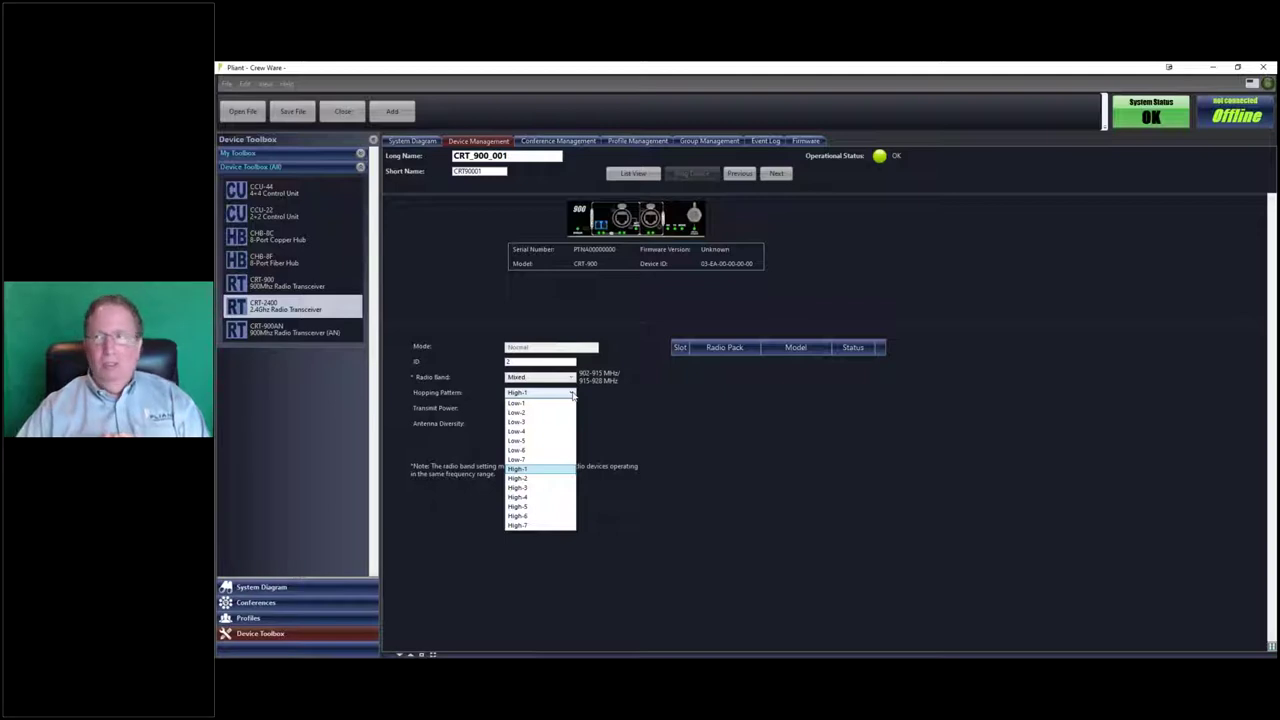
click(620, 402)
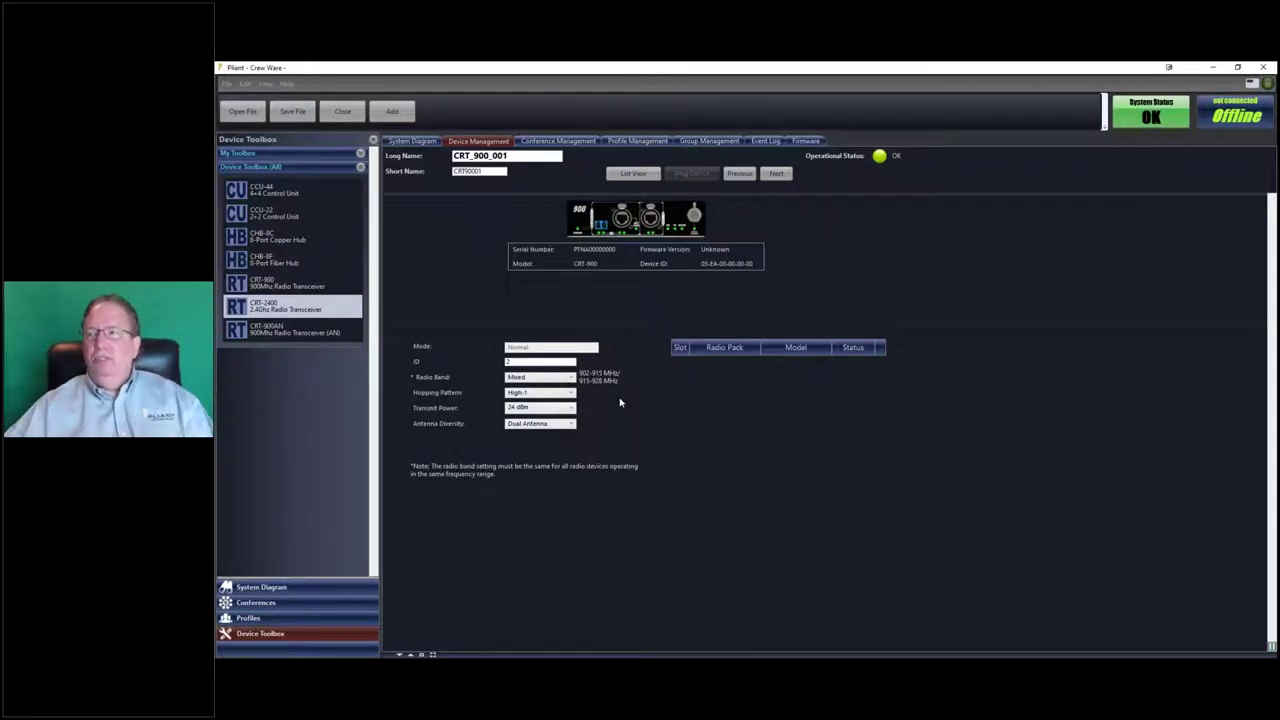
Set the radio band of CRT_900_001 to Low for all matching transceivers and review the transmit power options.
click(572, 378)
click(560, 406)
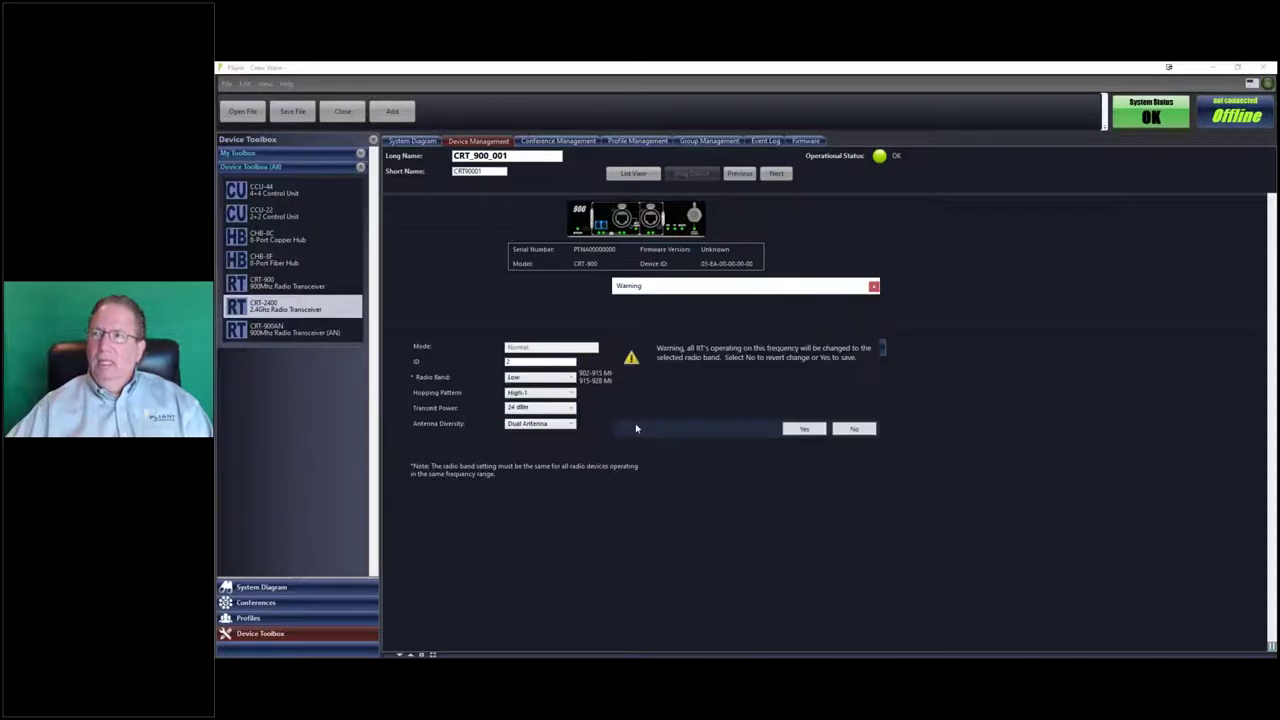
click(791, 432)
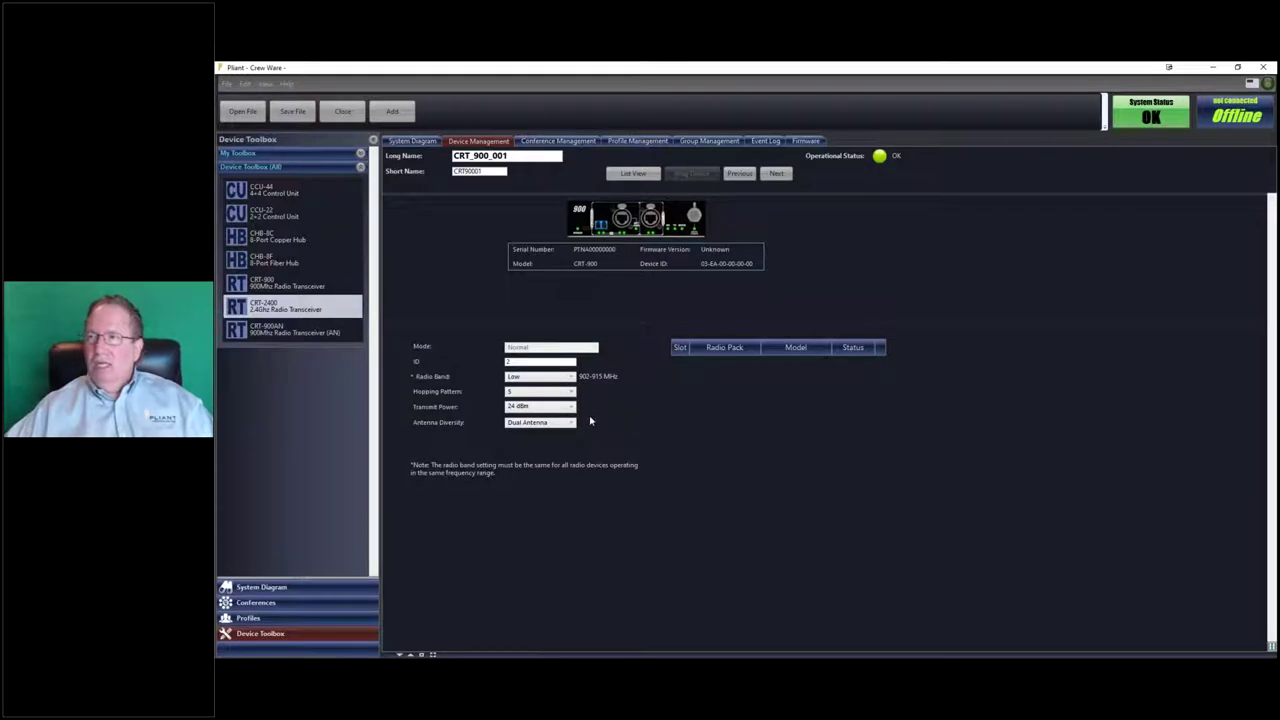
click(570, 409)
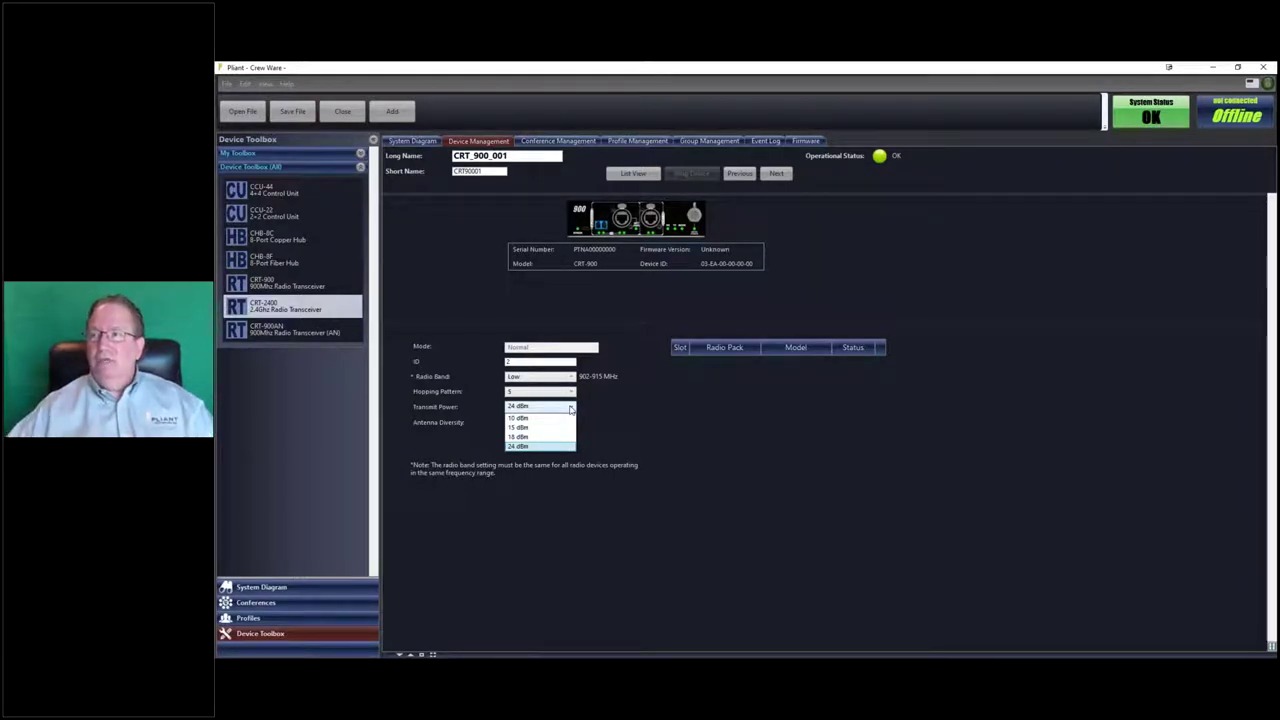
click(602, 410)
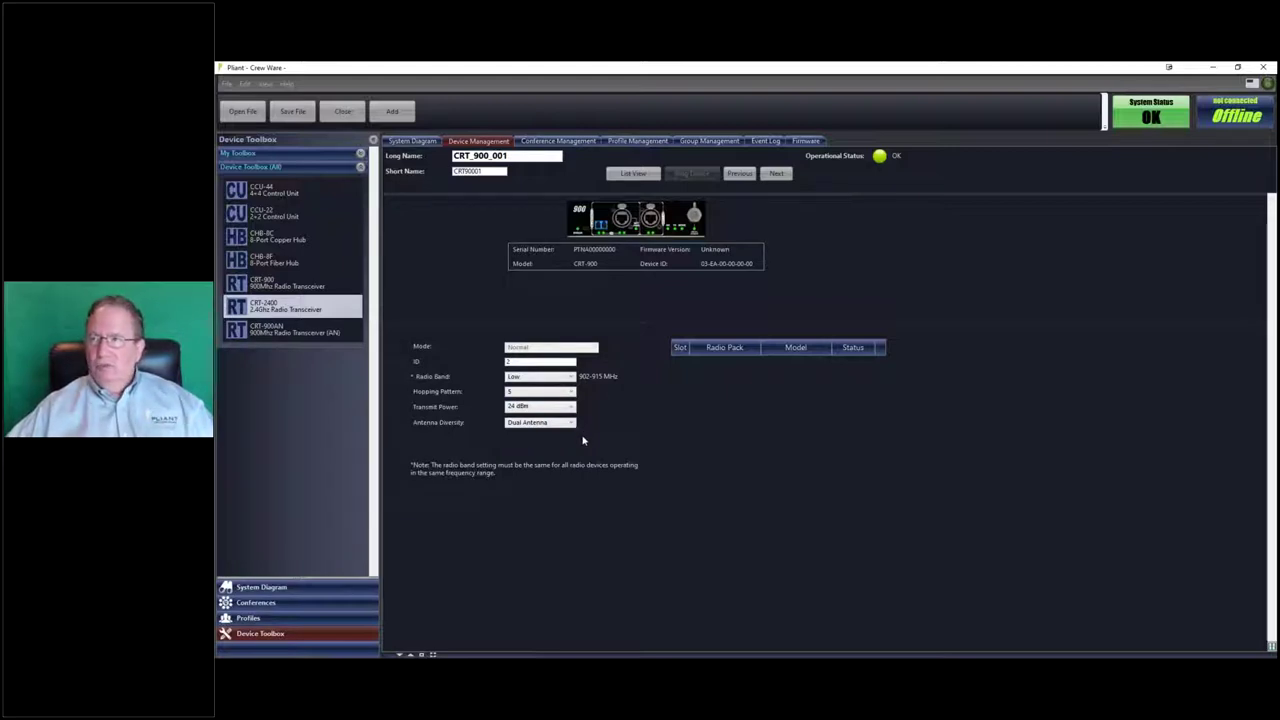
Review the antenna diversity options of CRT_900_001 and look through the settings of the other CRT-900 and CRT-2400 transceivers.
click(571, 424)
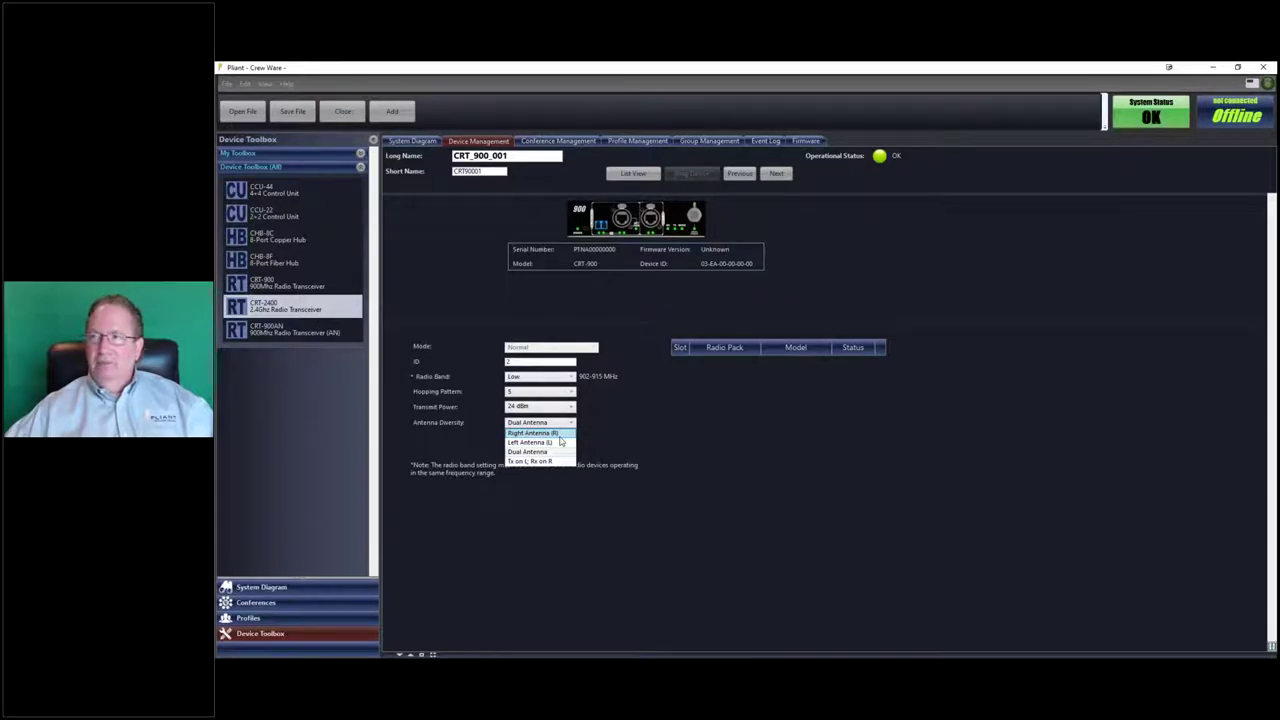
click(673, 432)
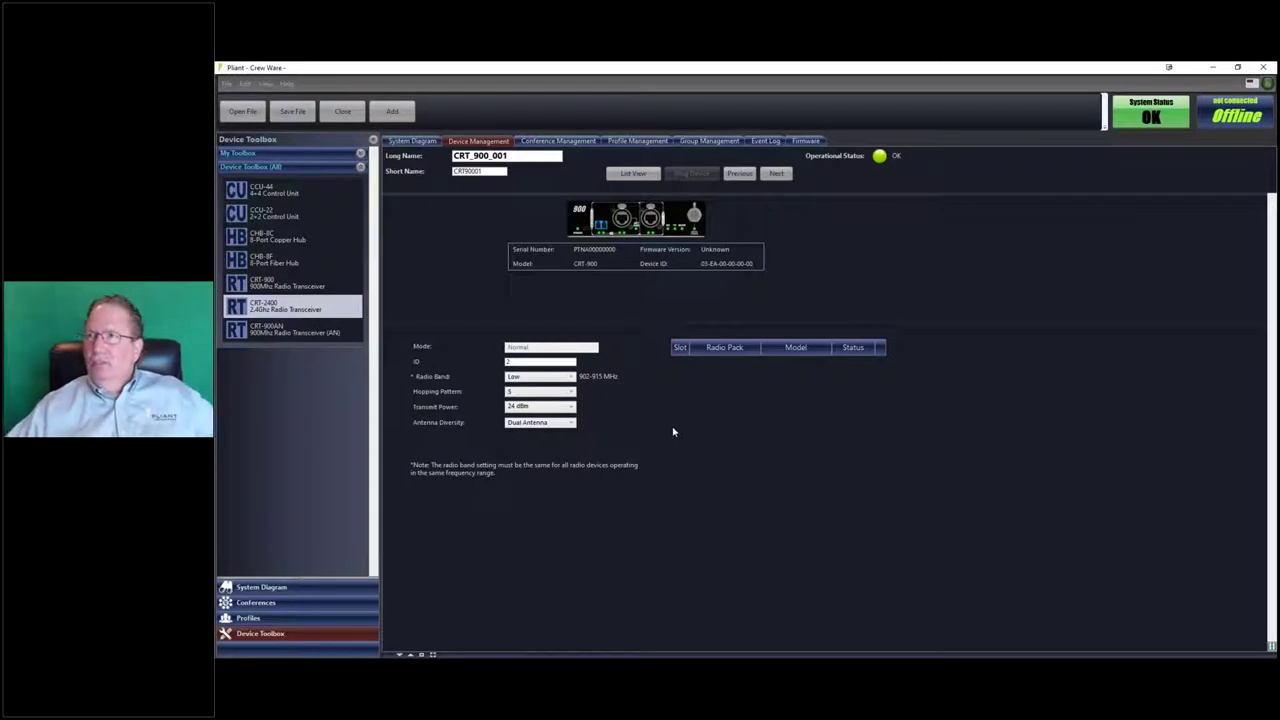
click(777, 175)
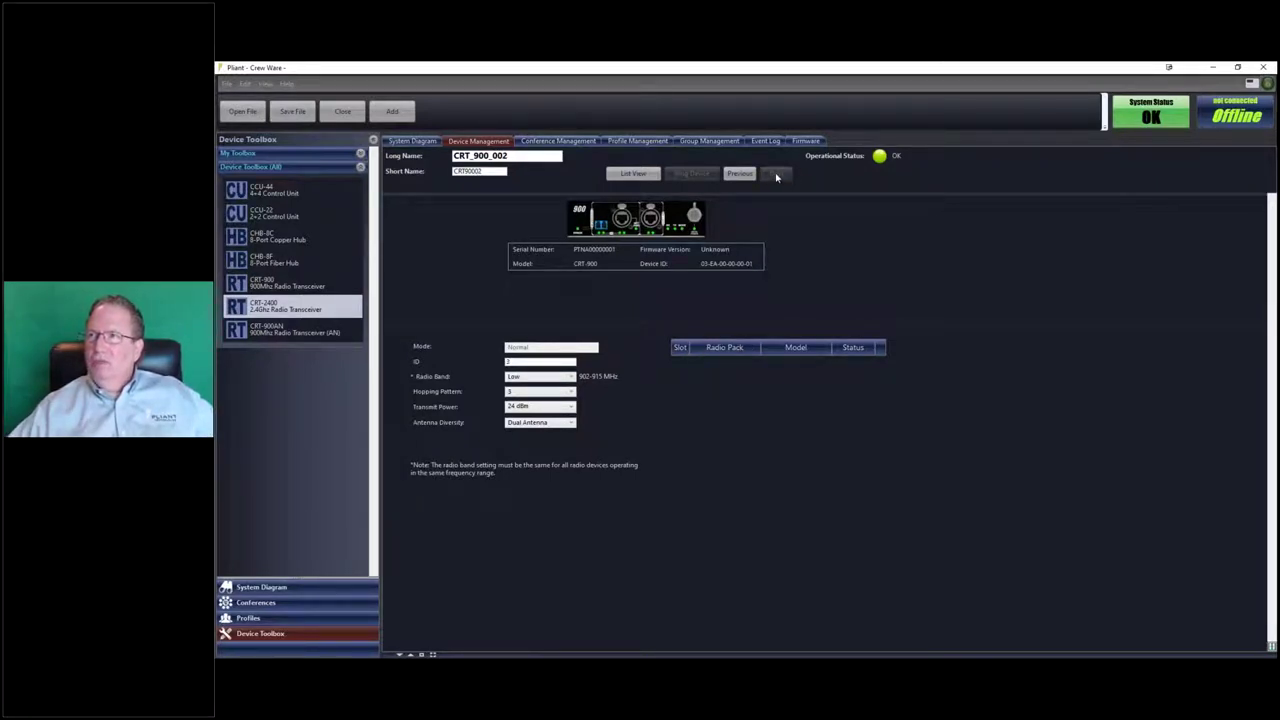
click(742, 175)
click(742, 175)
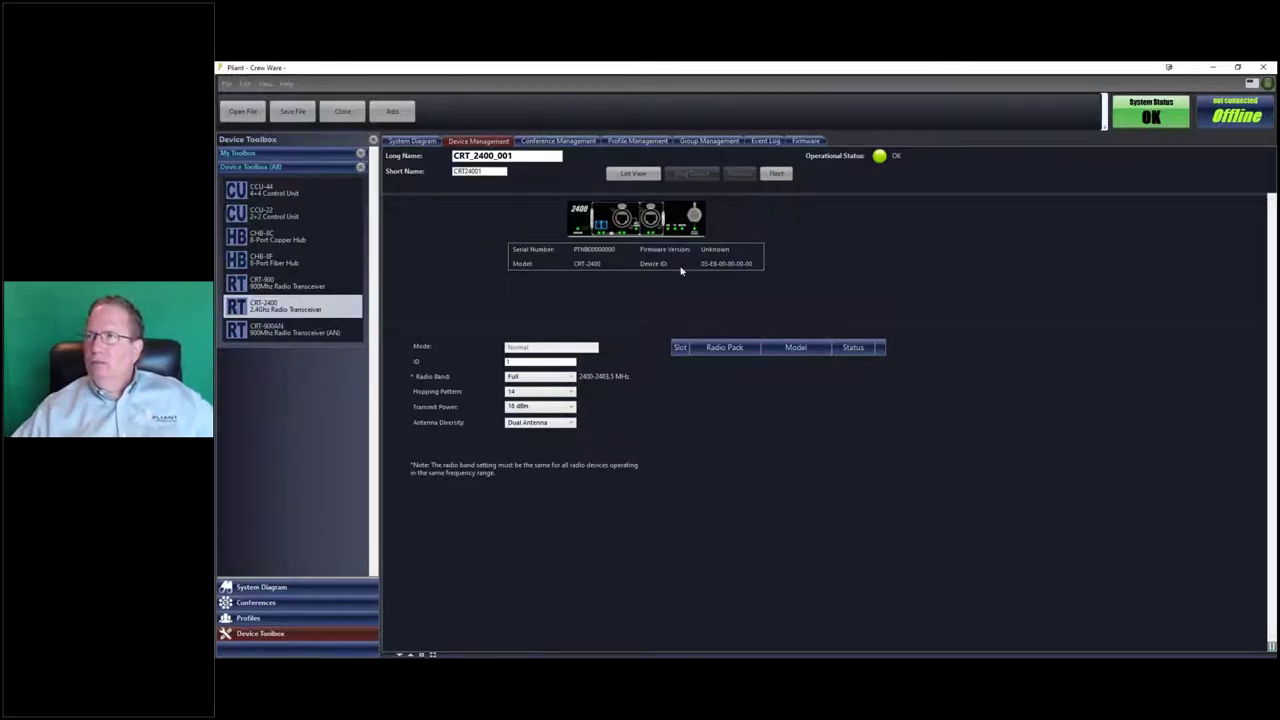
click(777, 174)
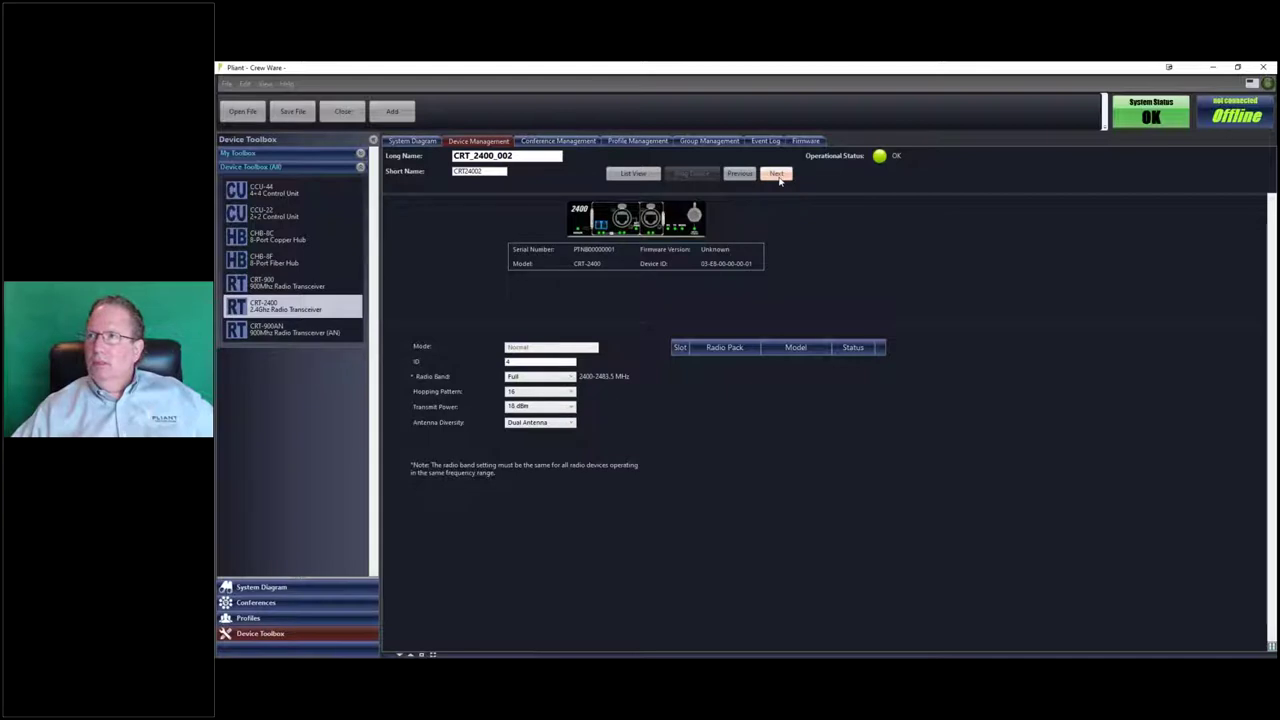
click(778, 175)
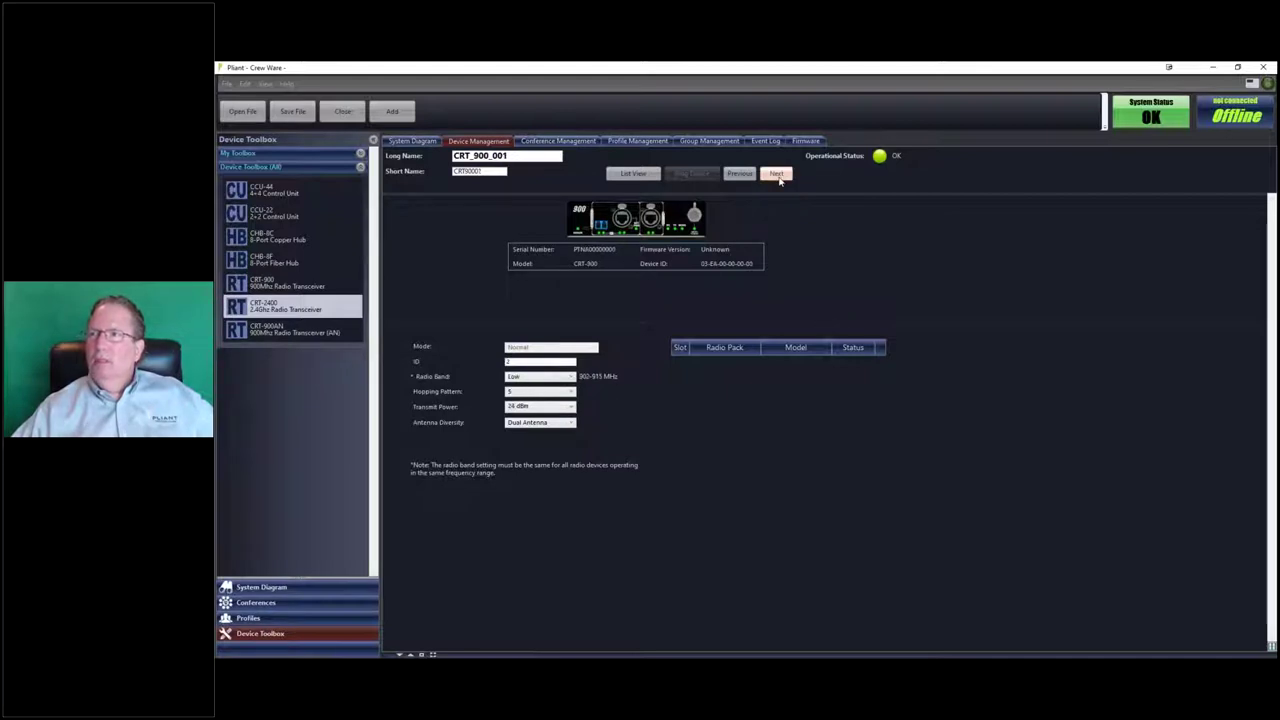
Set the radio band of CRT_900_001 to Mixed for all matching transceivers and its antenna diversity to Right Antenna (R).
click(571, 377)
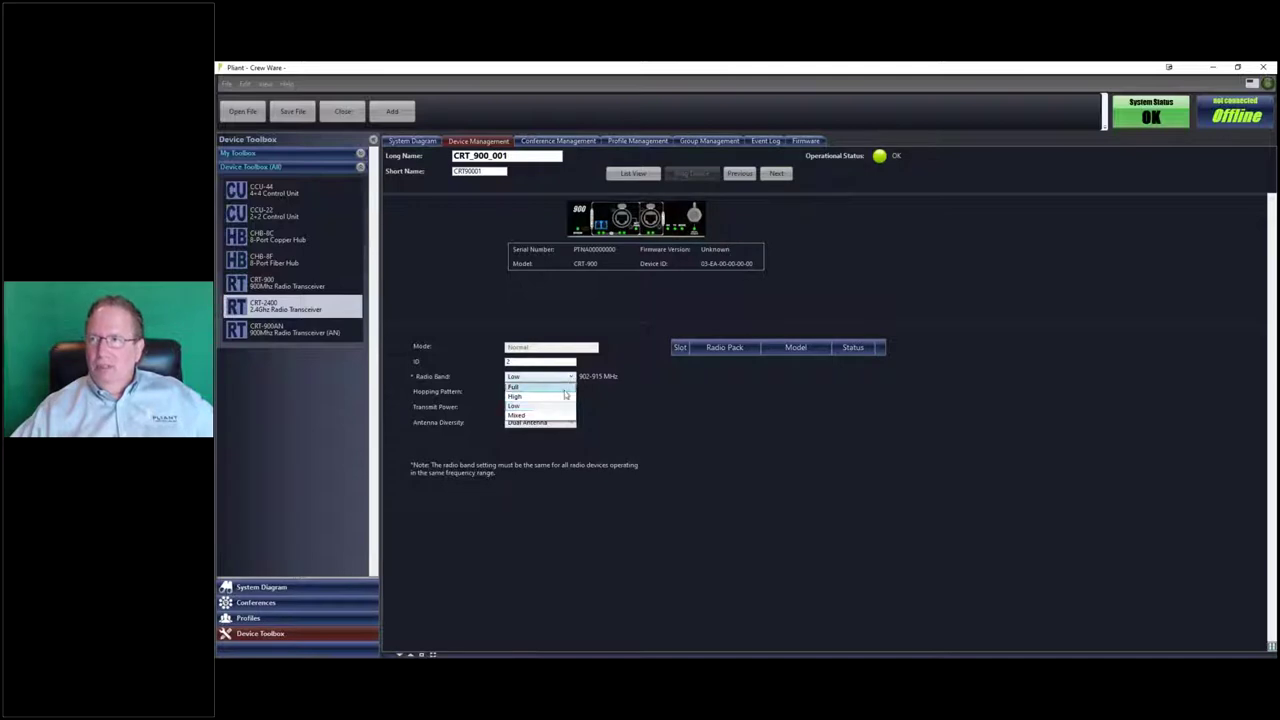
click(516, 414)
click(802, 430)
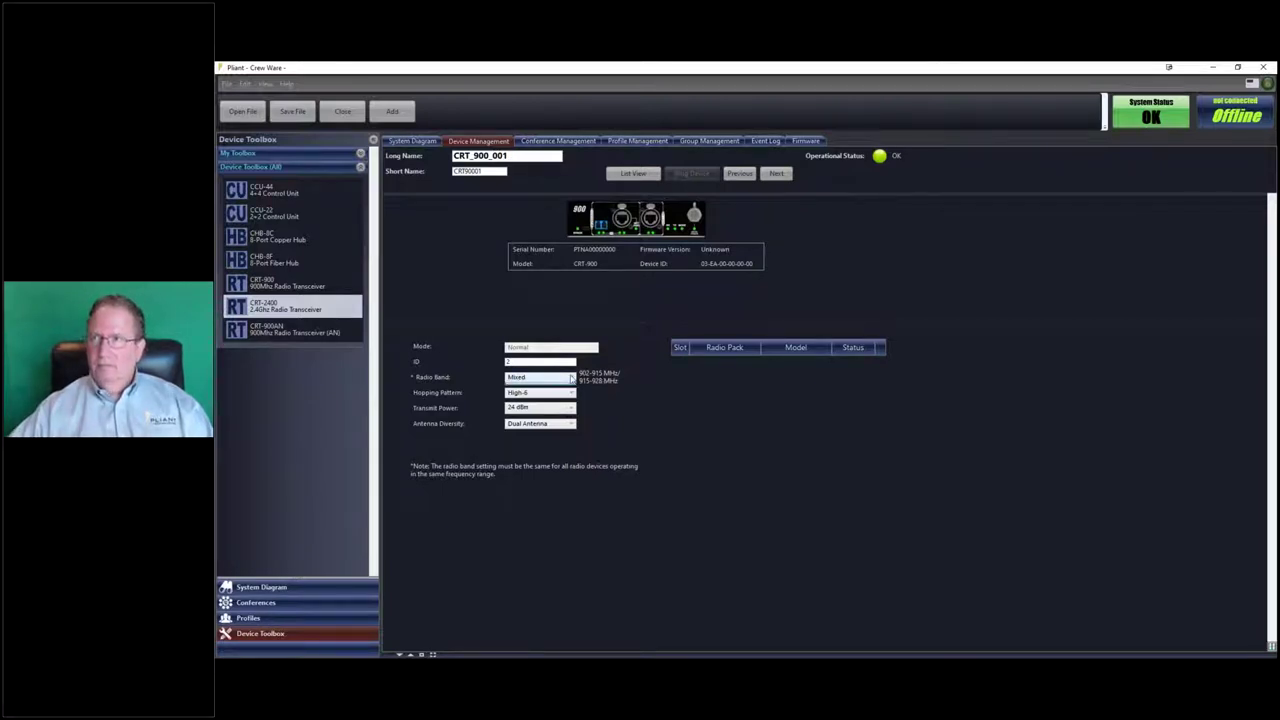
click(571, 378)
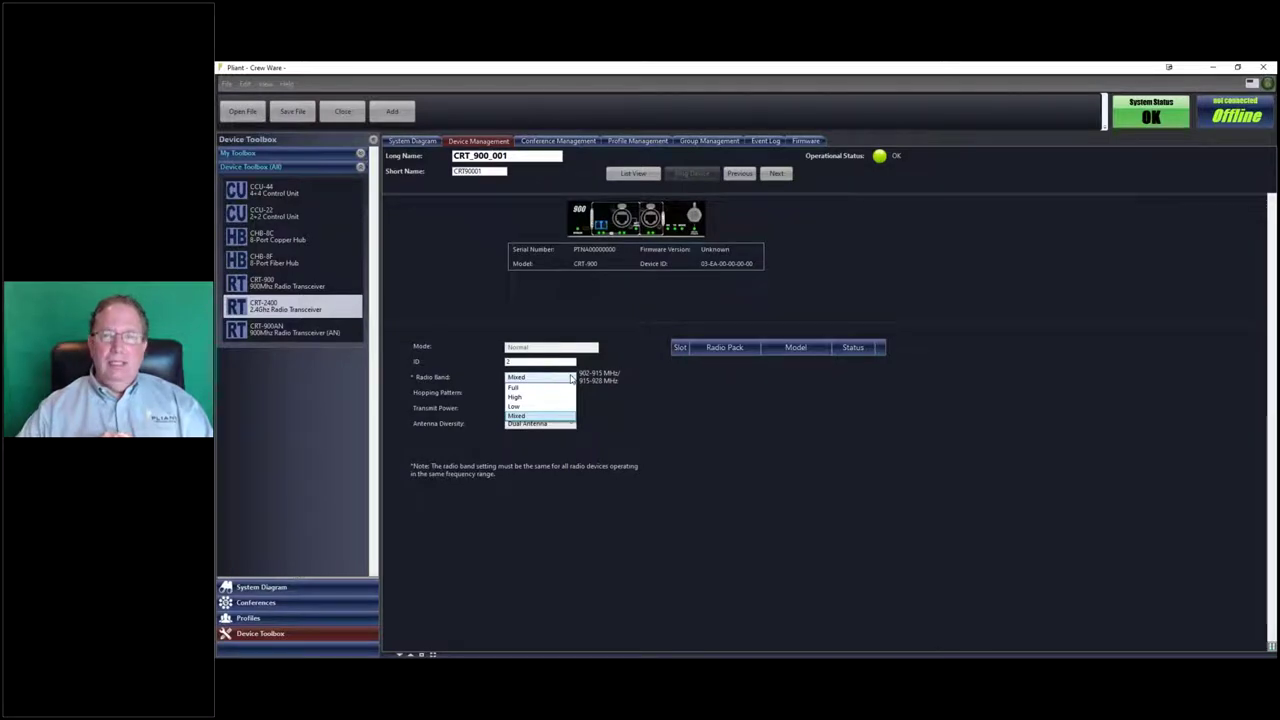
click(620, 418)
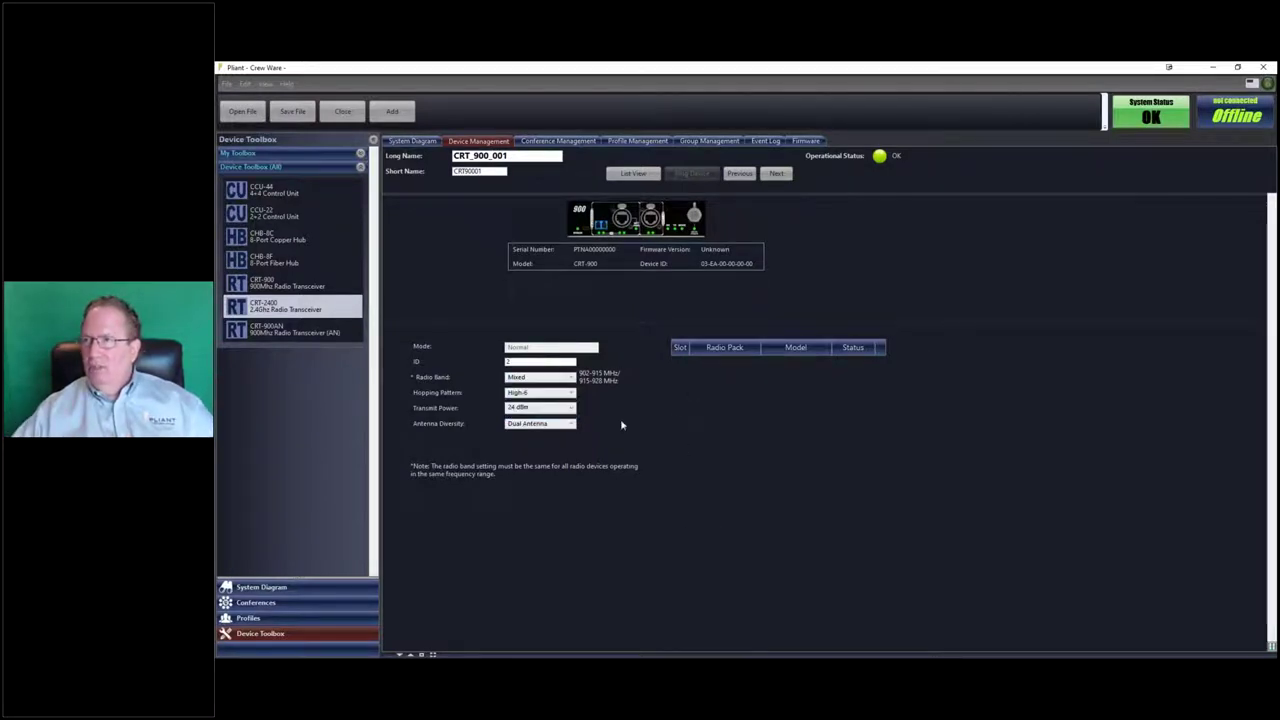
click(545, 427)
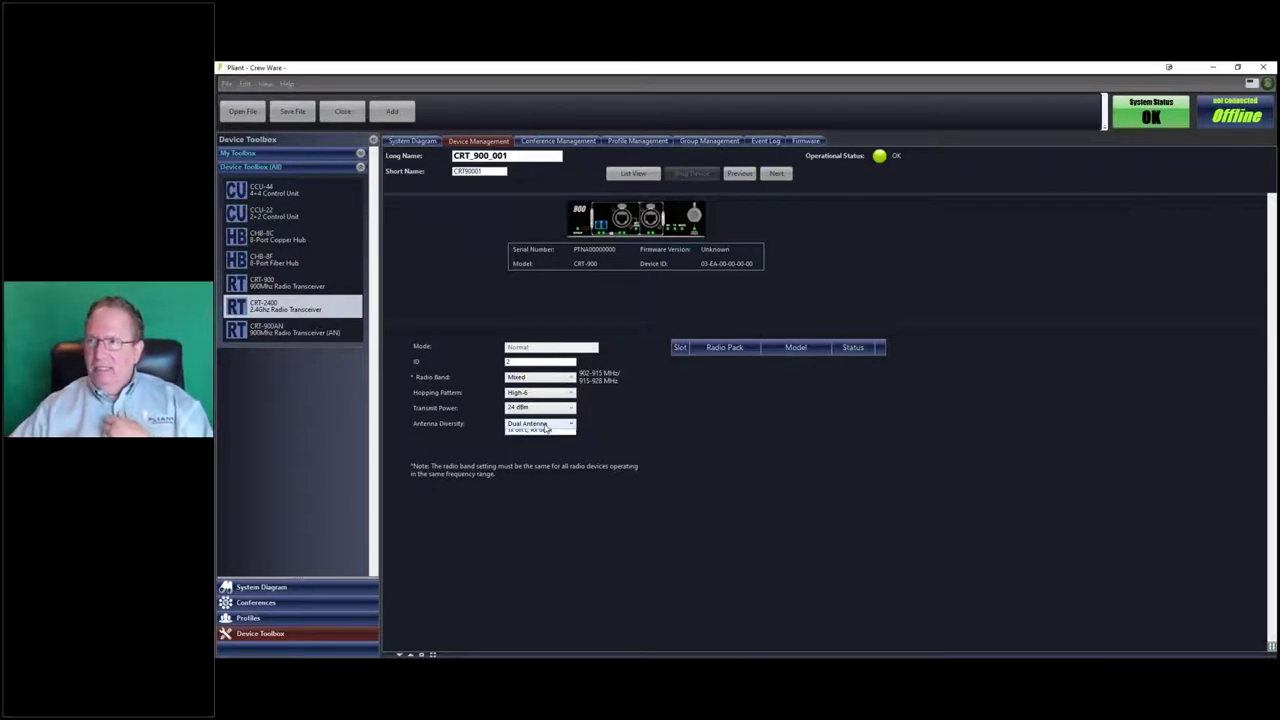
click(549, 435)
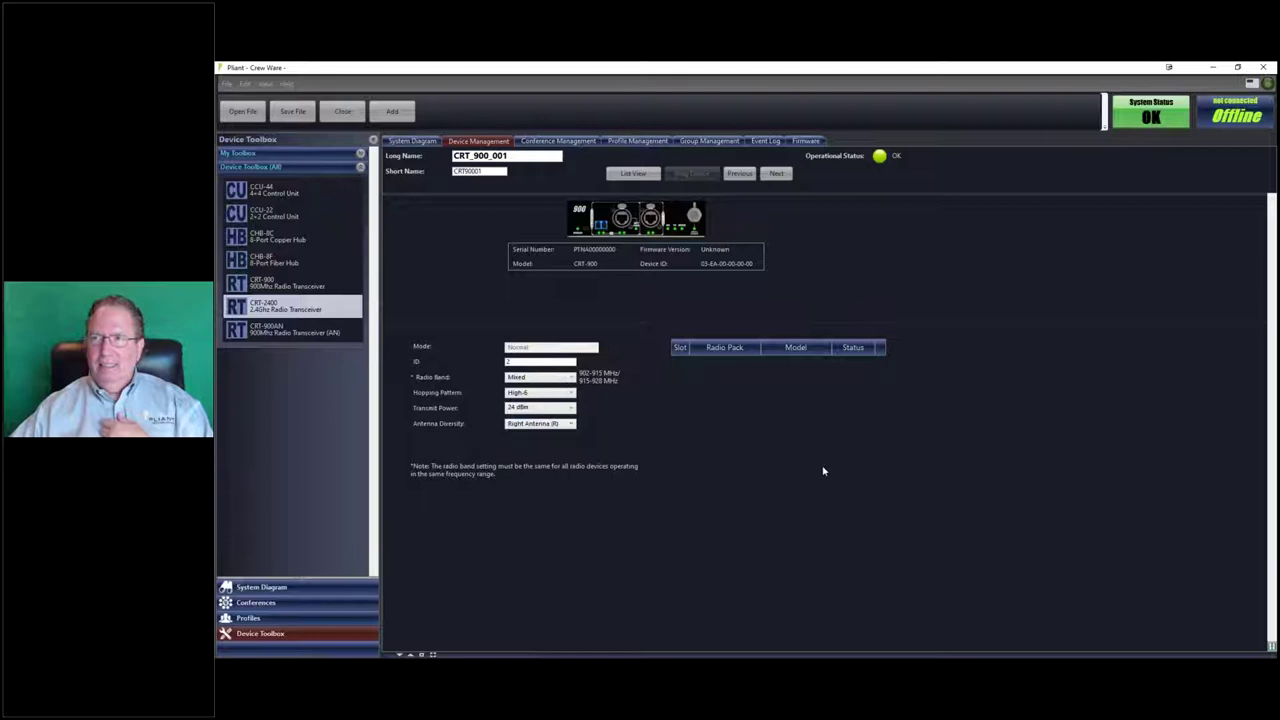
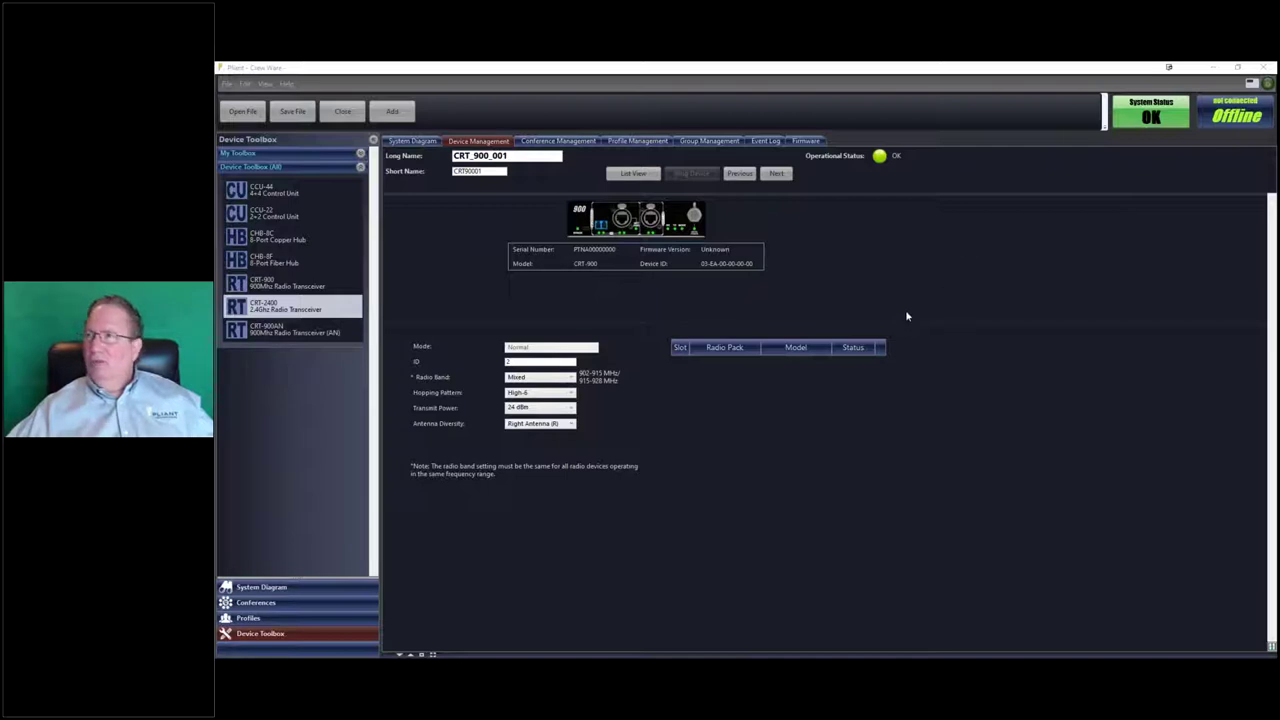
Examine the radio band and hopping pattern options available for CRT_2400_002 without changing them.
click(778, 174)
click(740, 174)
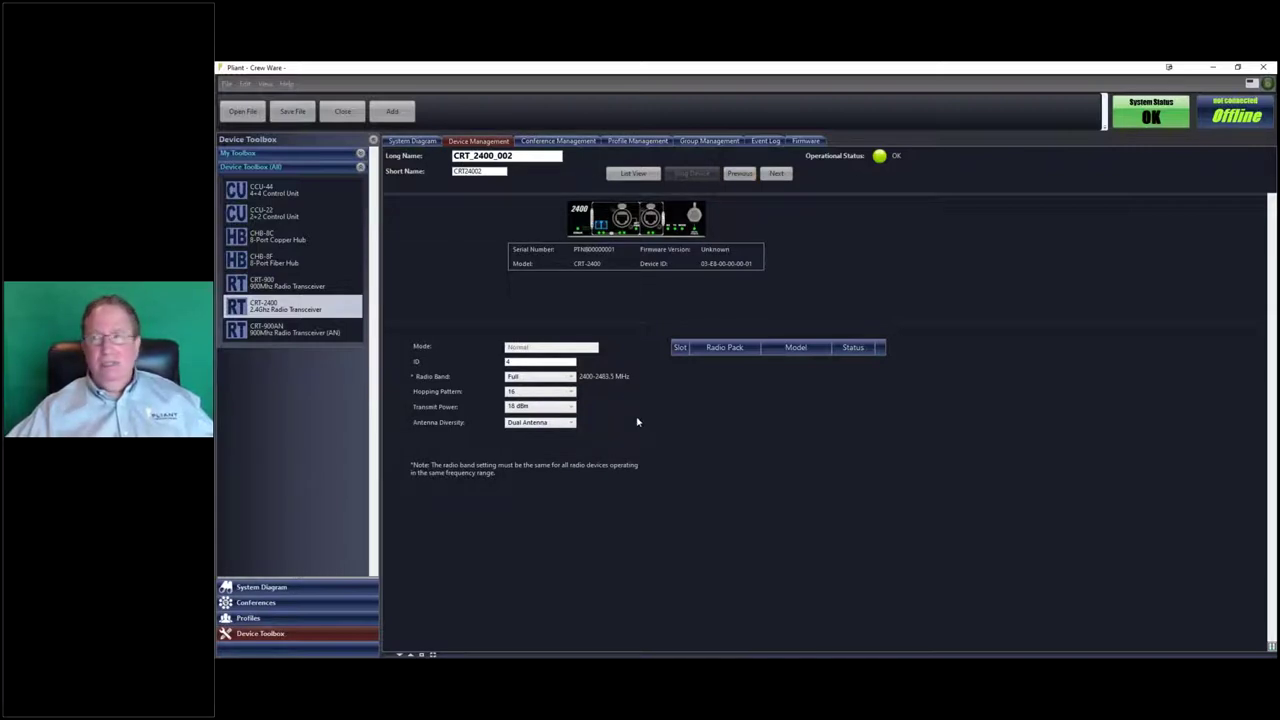
click(571, 377)
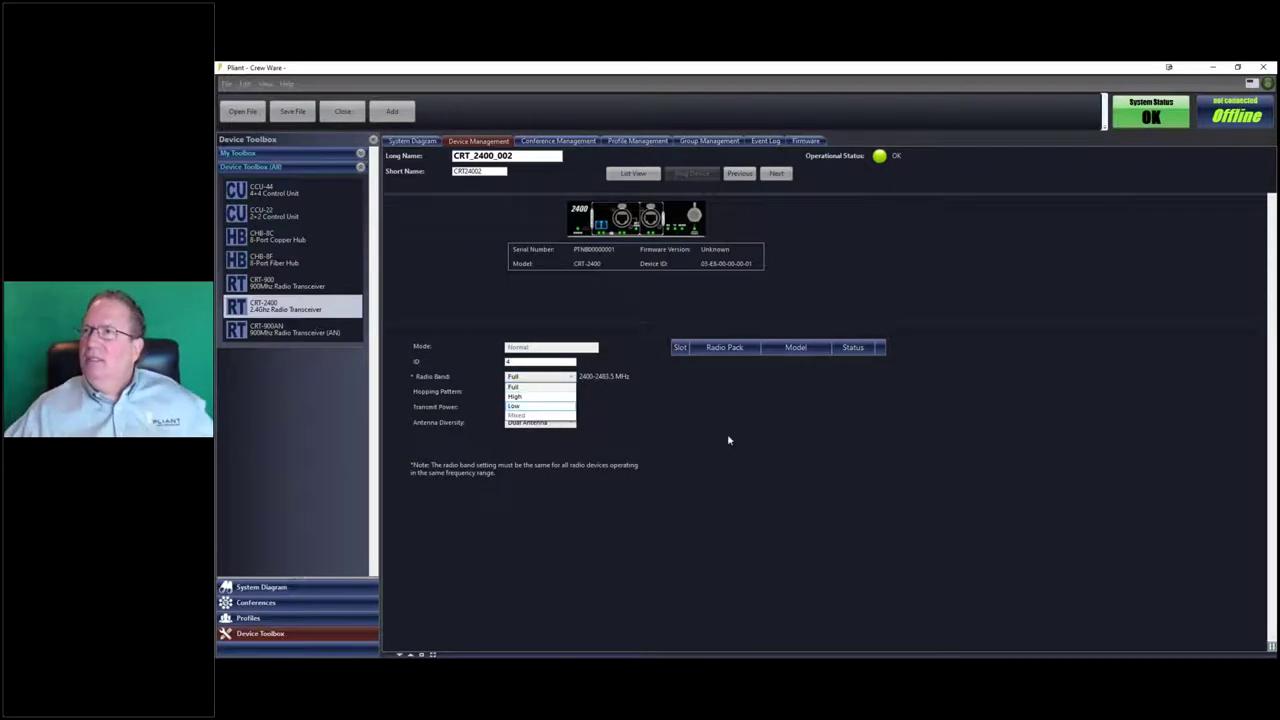
click(571, 393)
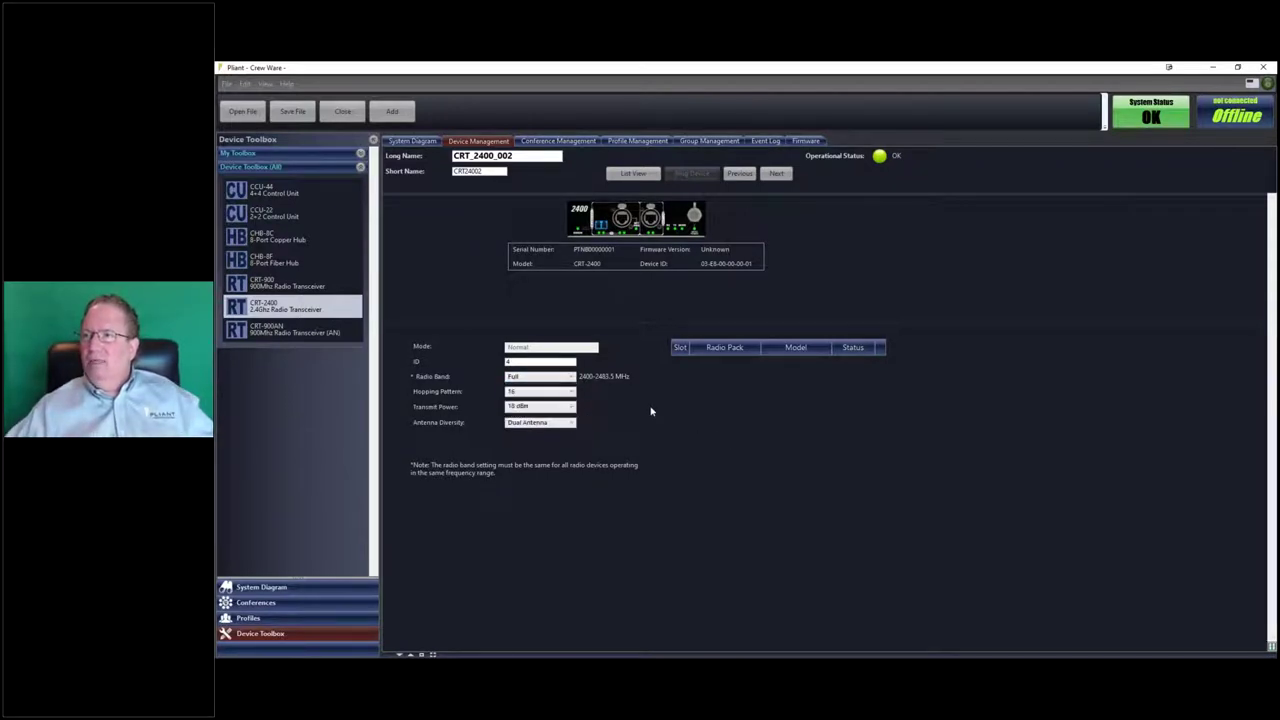
click(571, 394)
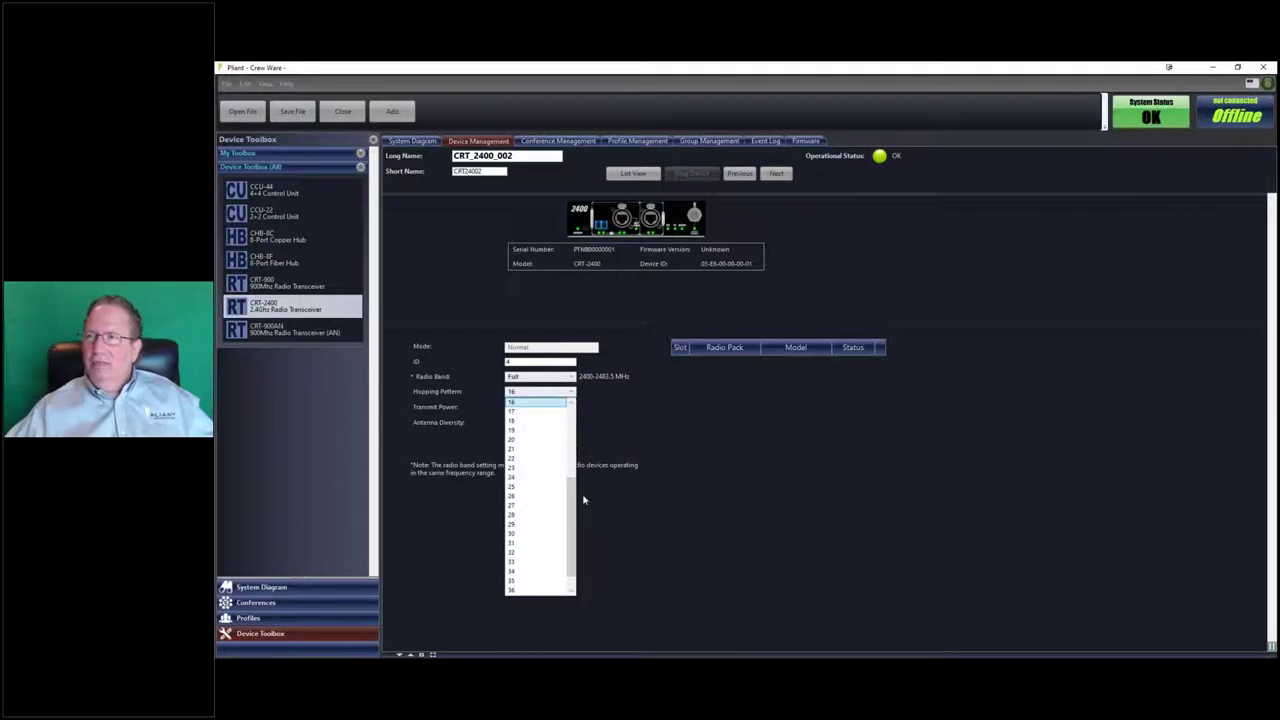
drag(576, 503, 652, 444)
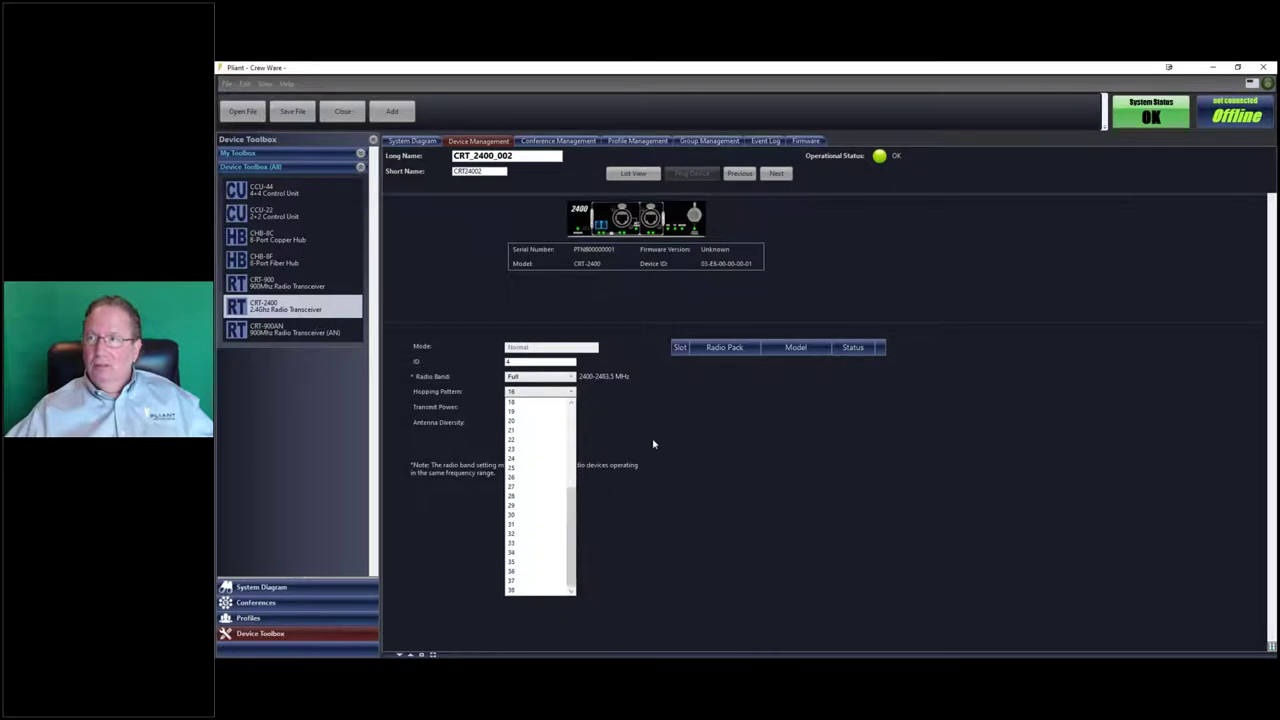
click(653, 443)
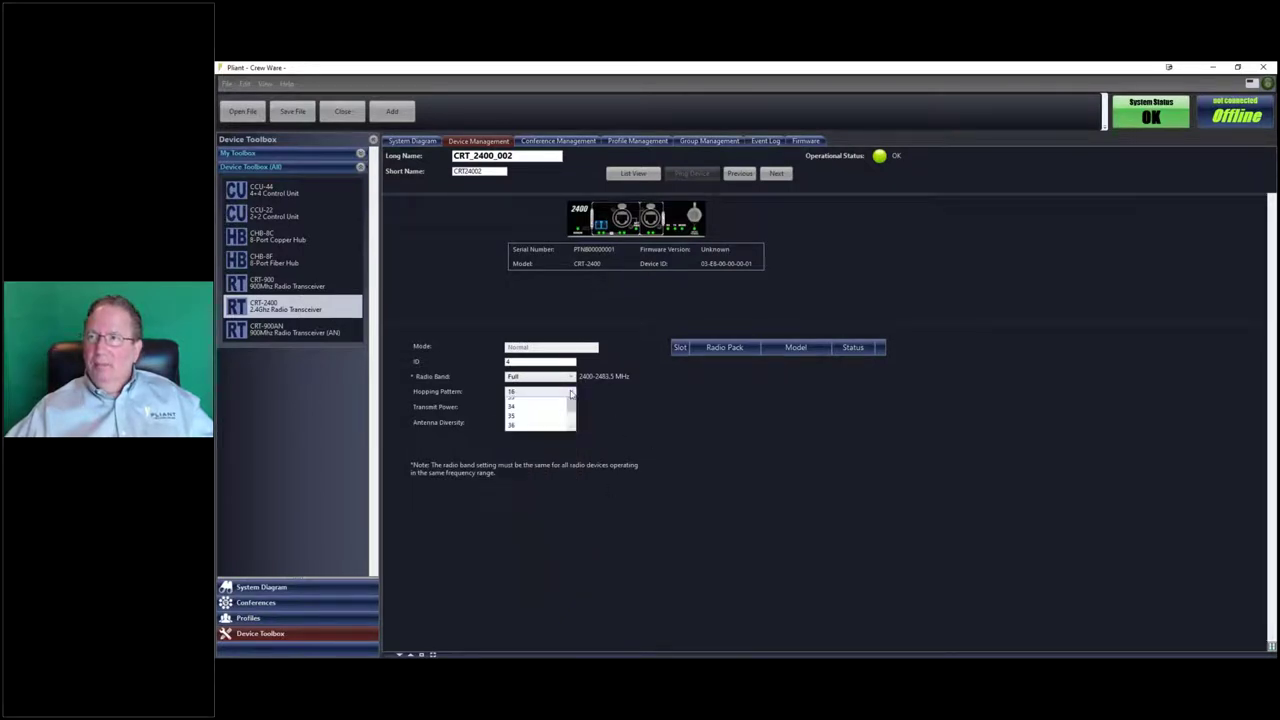
click(571, 392)
click(572, 393)
click(572, 377)
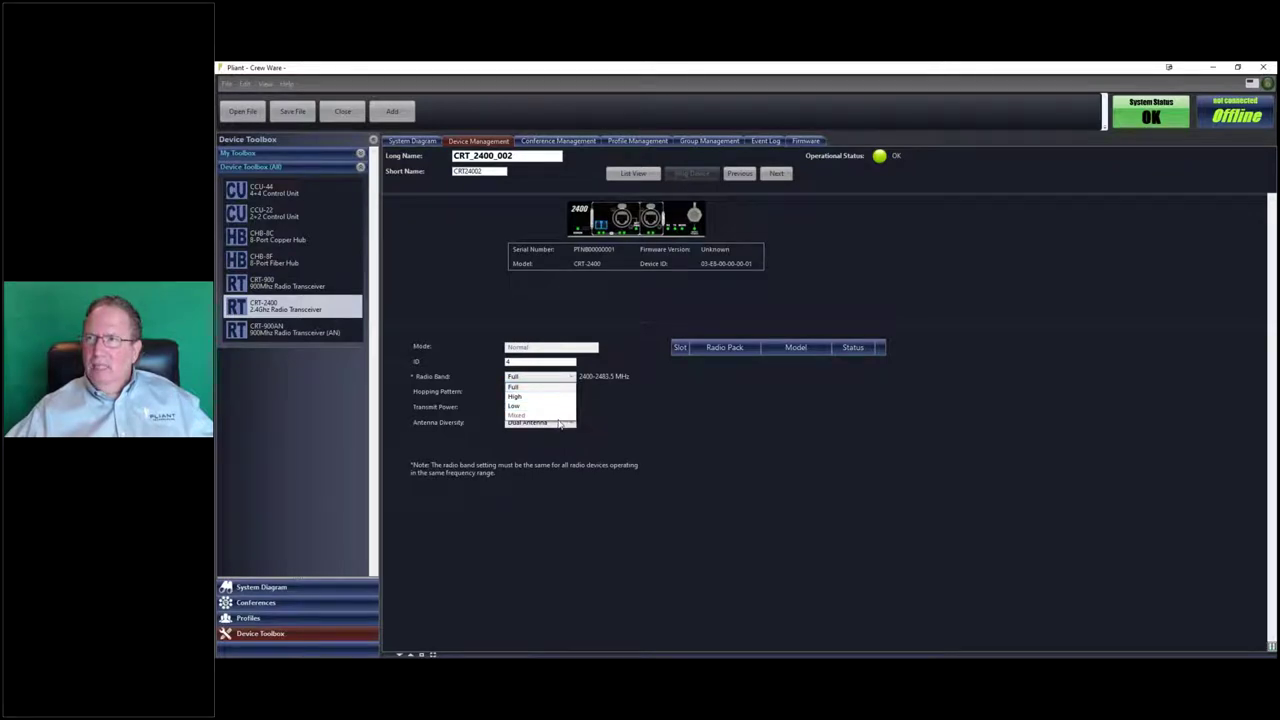
click(603, 413)
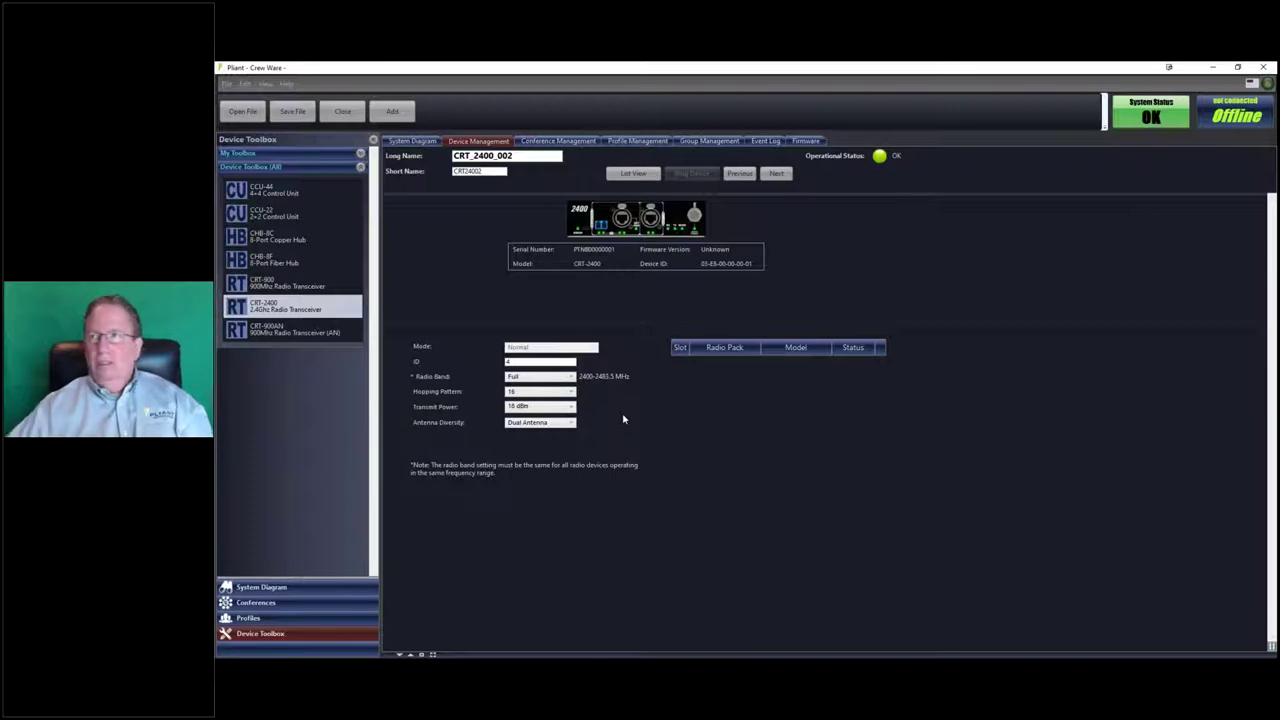
Show all radio transceivers as a list and check the hop pattern choices for CRT_2400_001.
click(626, 174)
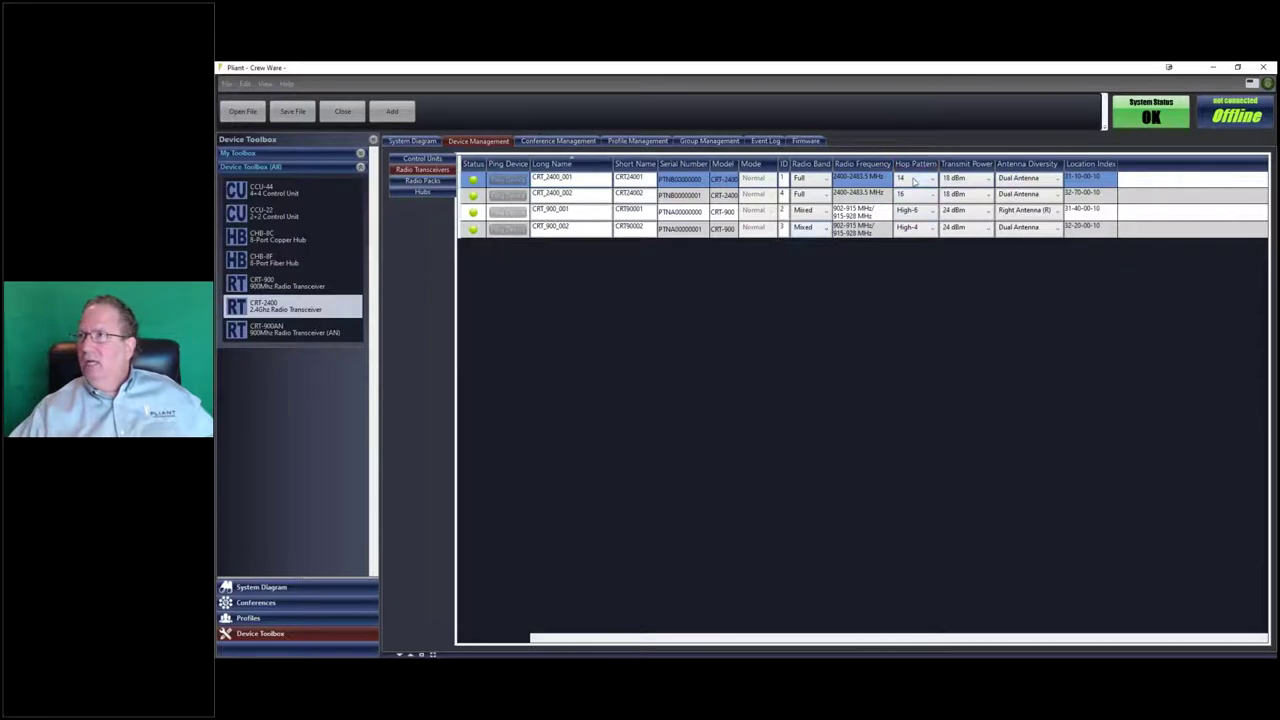
click(912, 178)
click(913, 181)
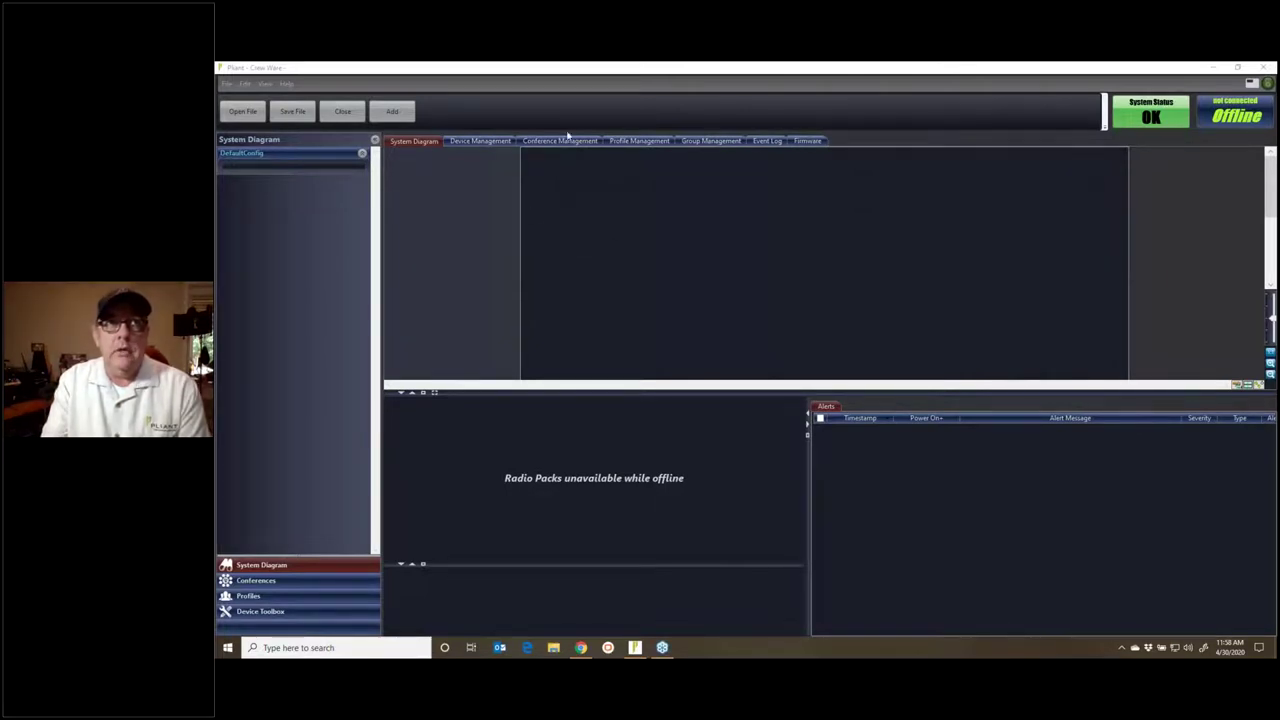
Examine the firmware update area, comparing its views for network devices and USB devices.
click(803, 144)
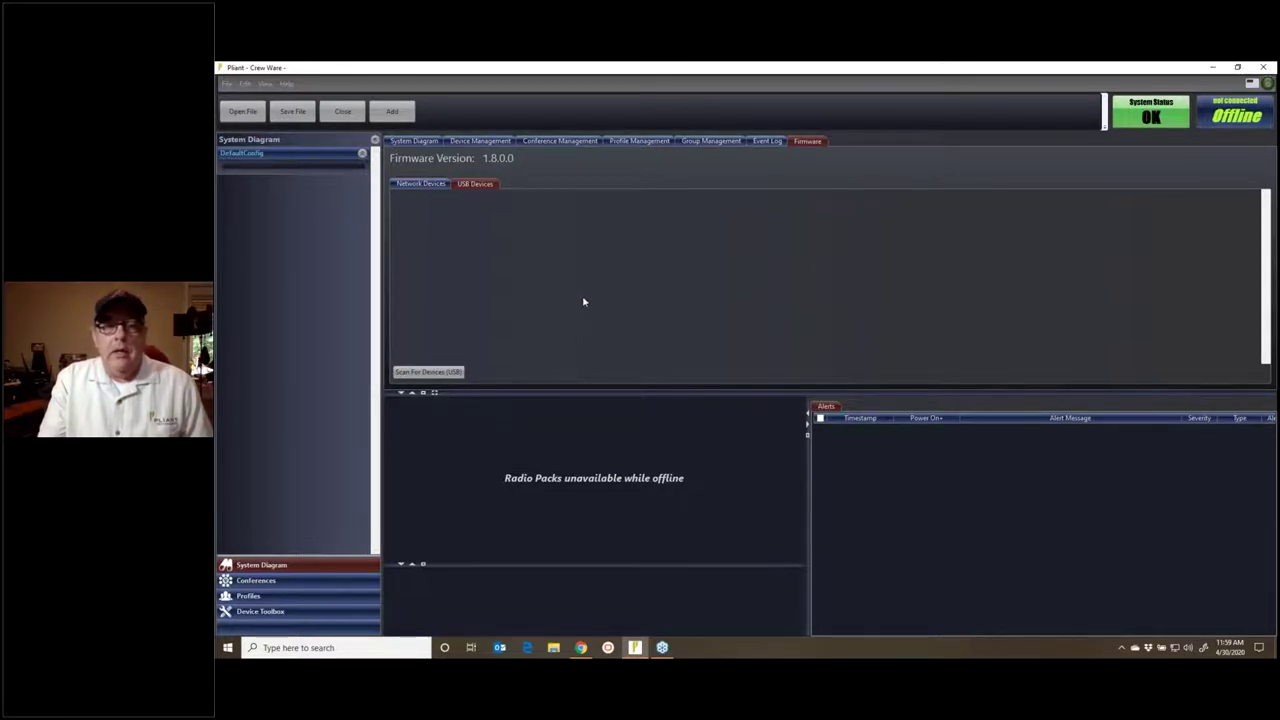
click(416, 184)
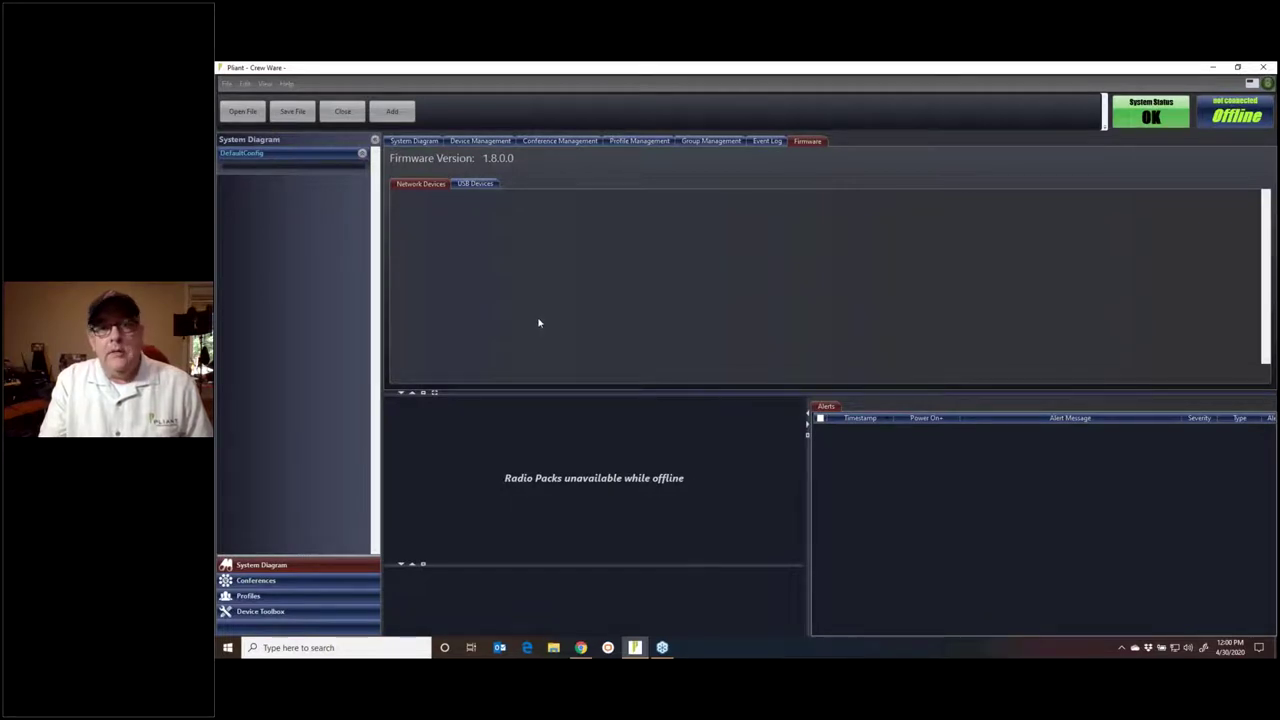
click(480, 187)
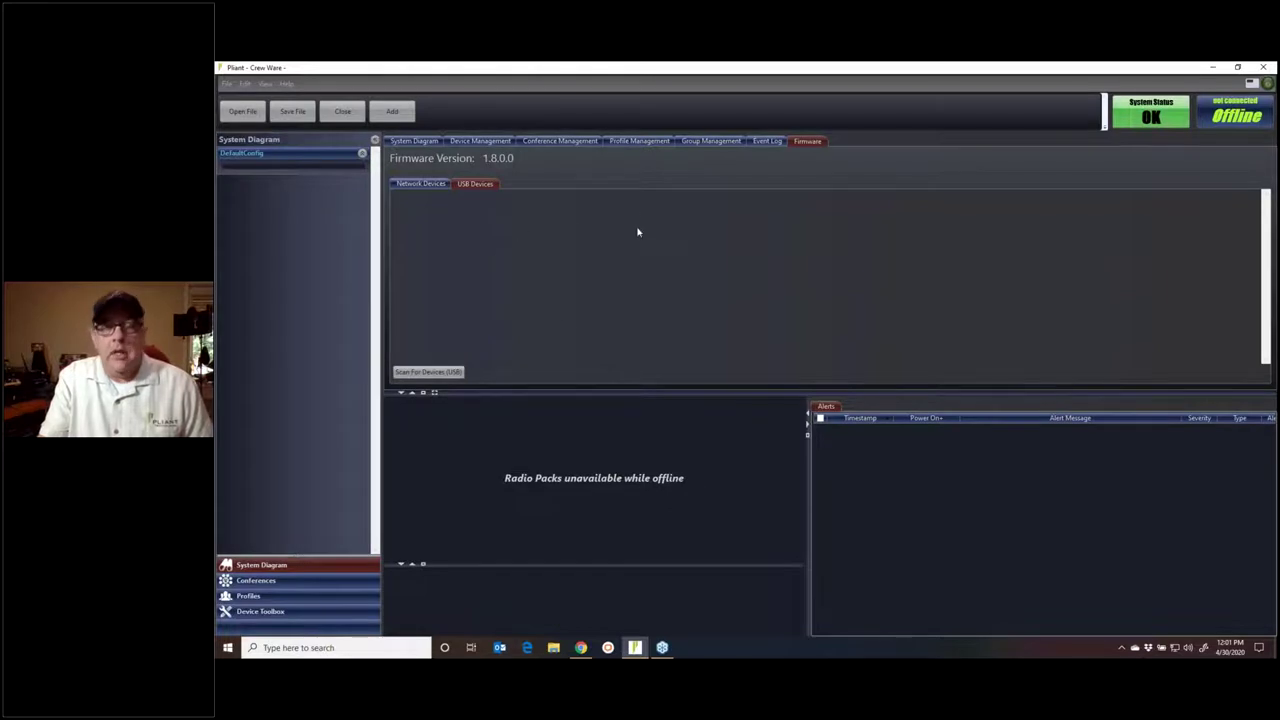
click(420, 184)
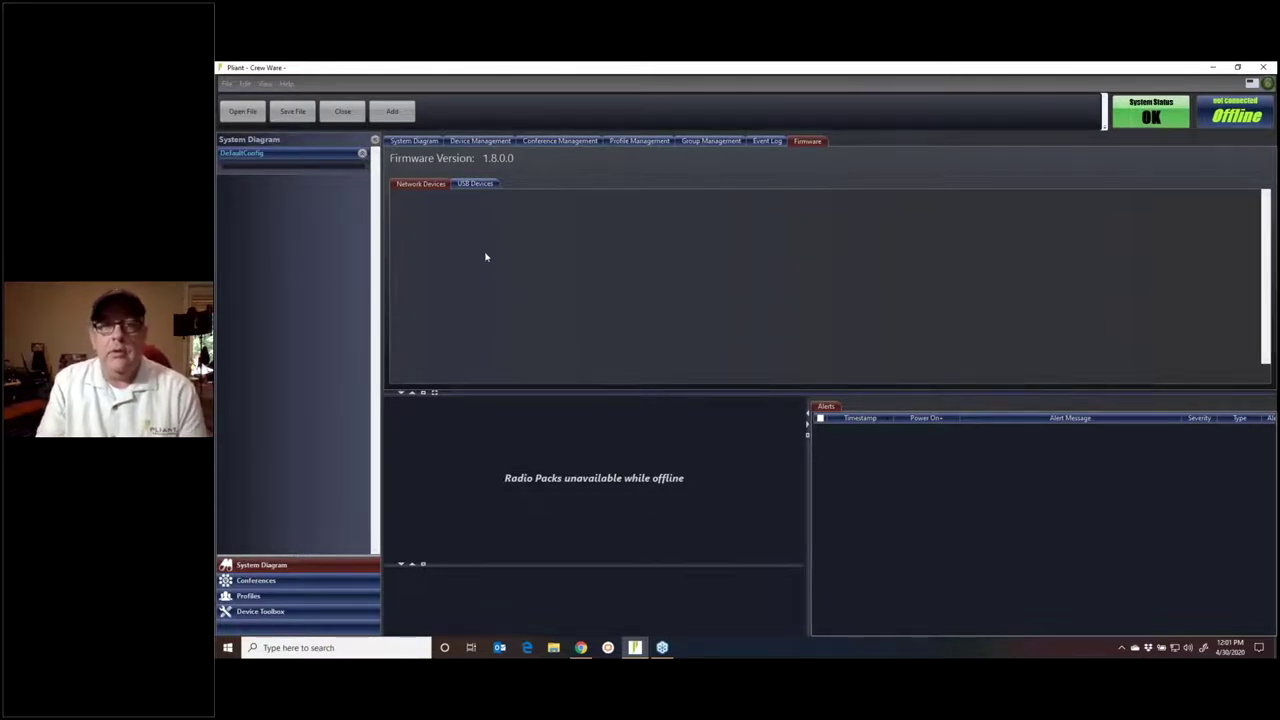
click(474, 186)
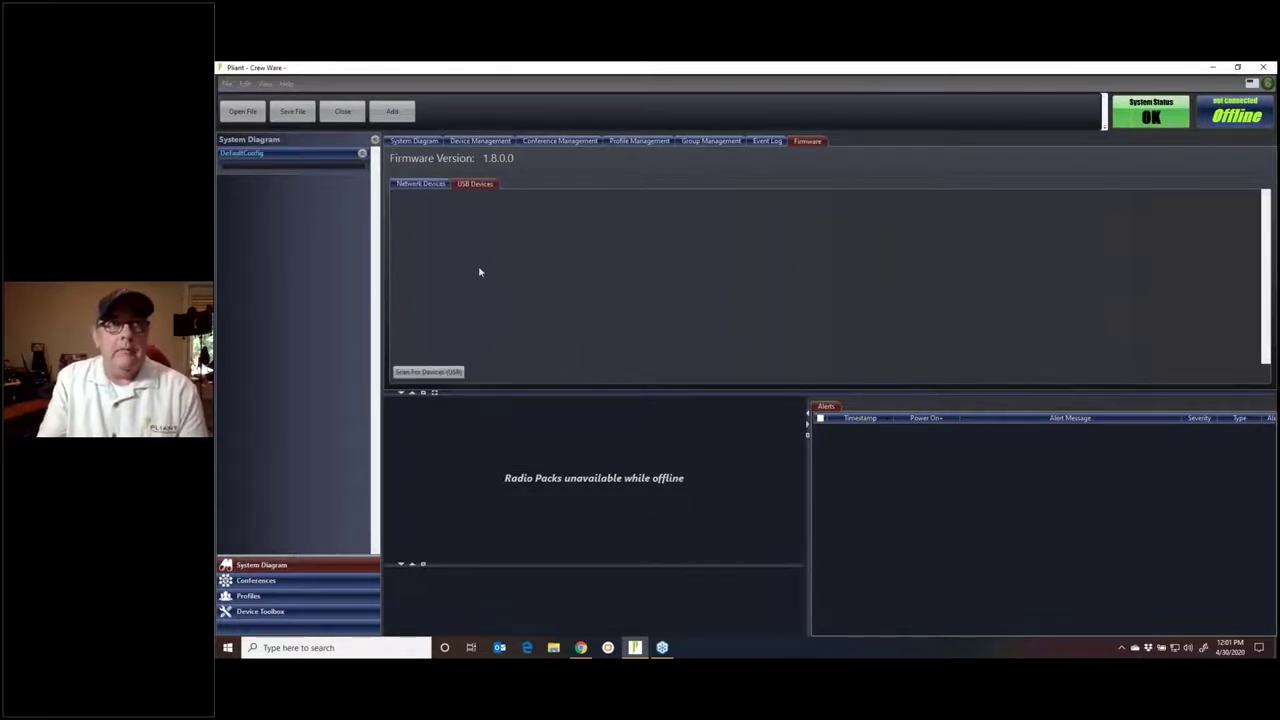
click(433, 189)
click(485, 186)
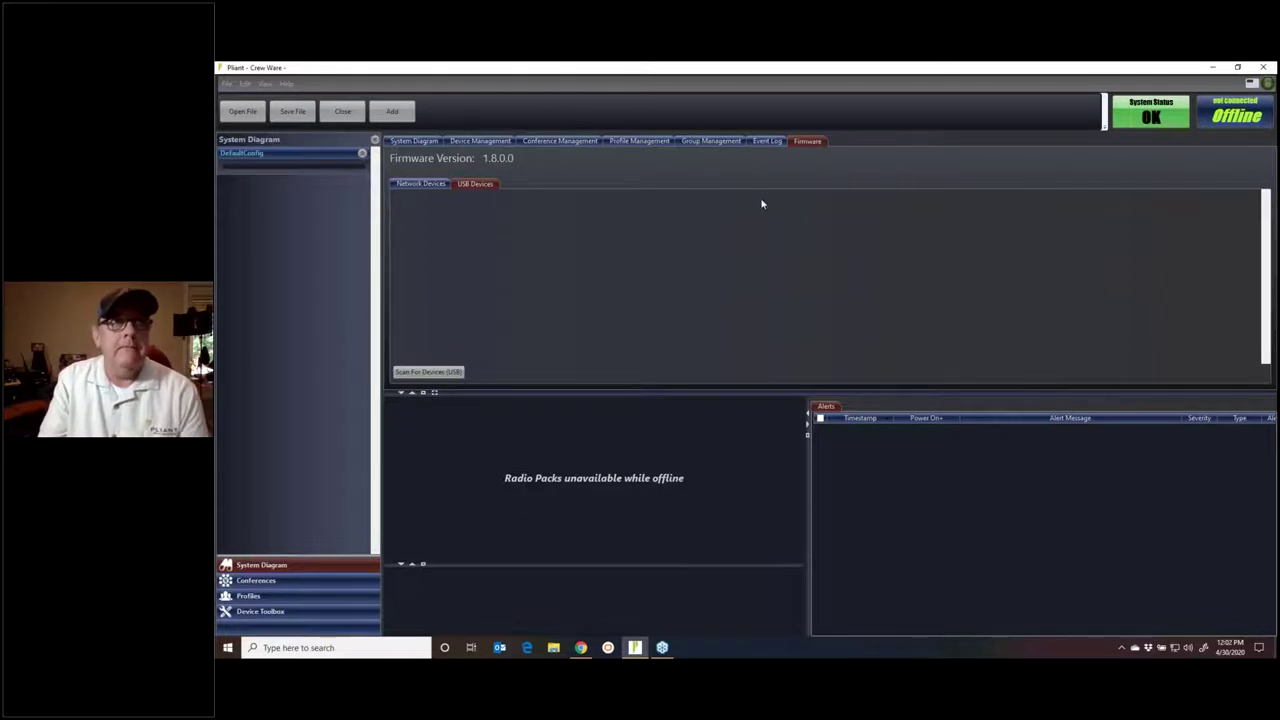
Tour the system diagram, device, conference, profile and group management, event log and firmware views.
click(412, 141)
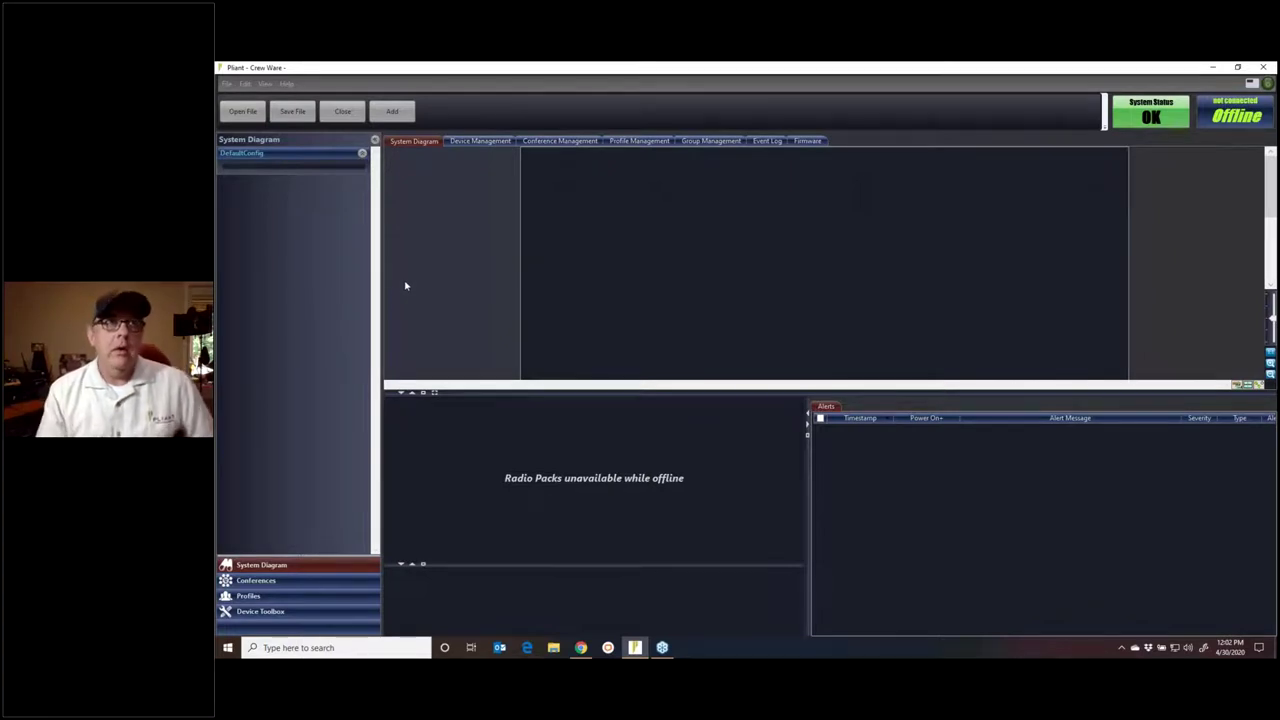
click(484, 143)
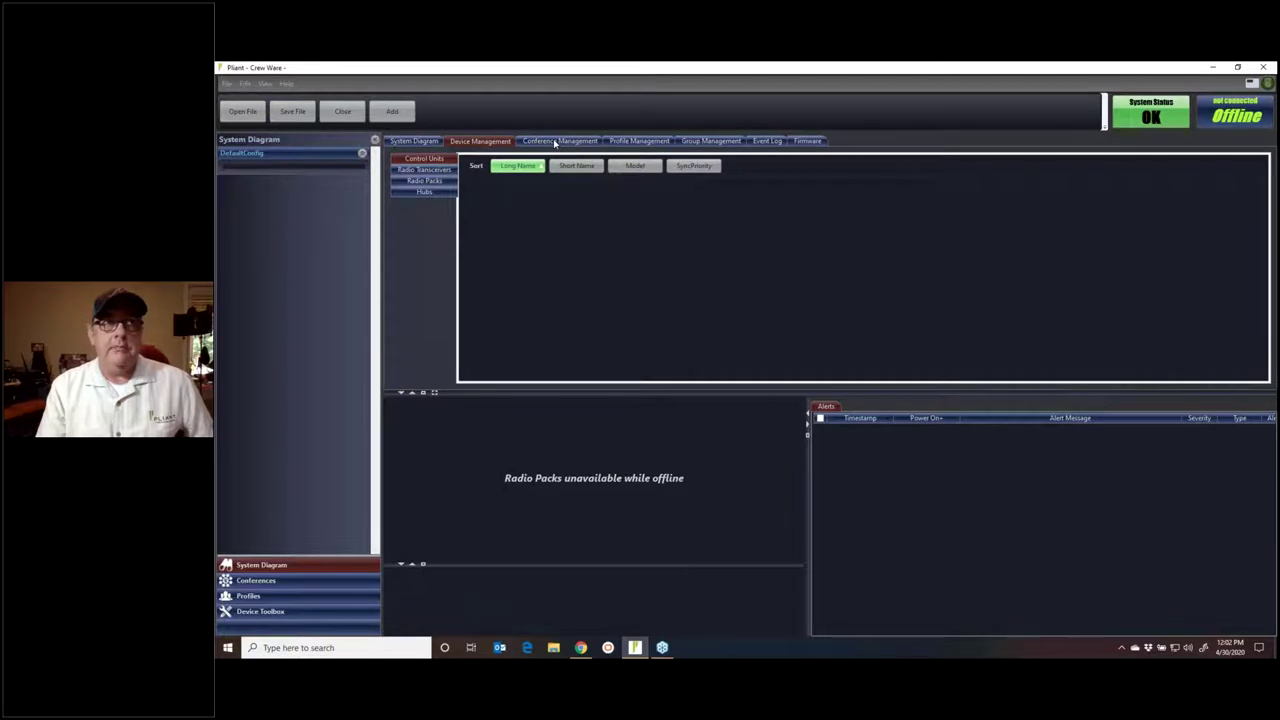
click(555, 143)
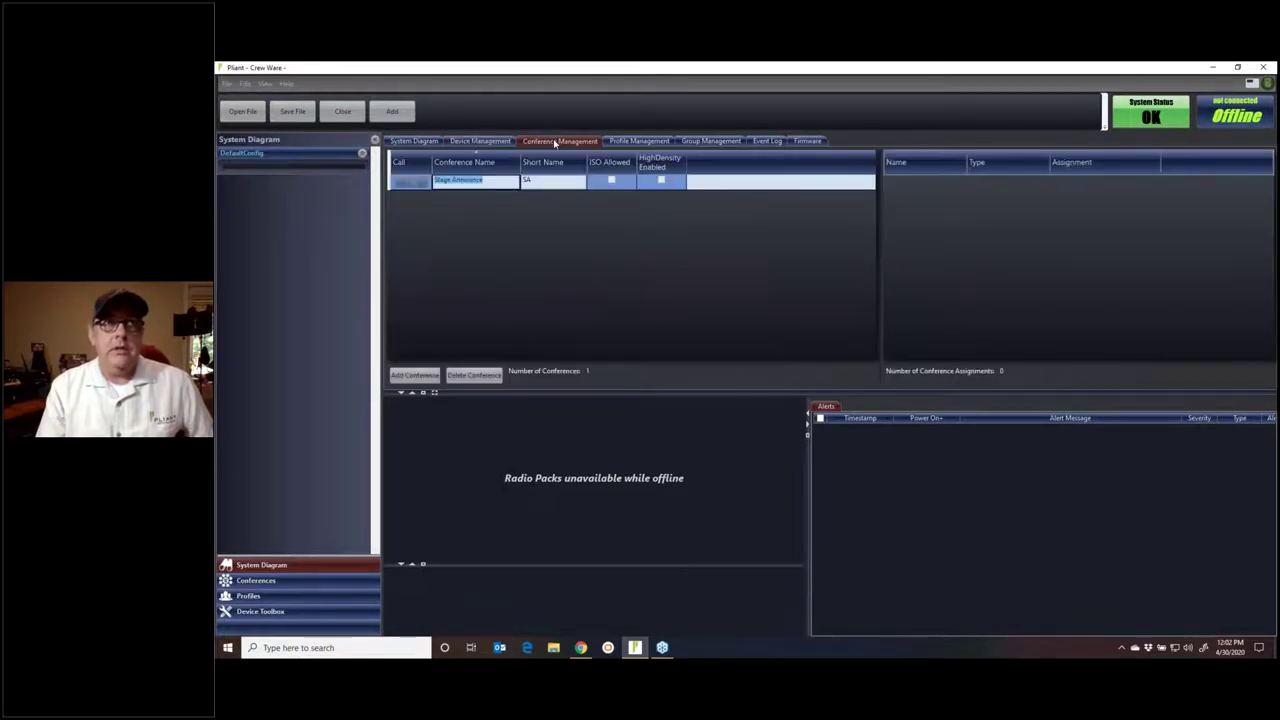
click(638, 142)
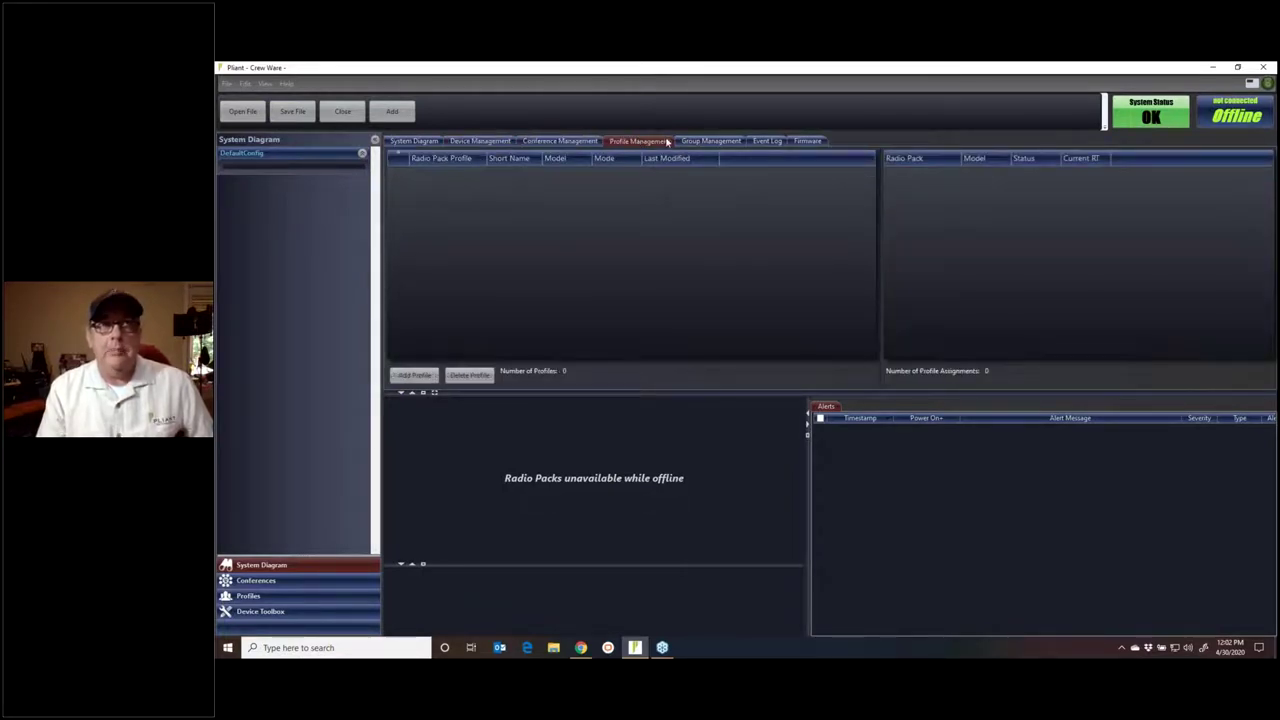
click(710, 141)
click(767, 141)
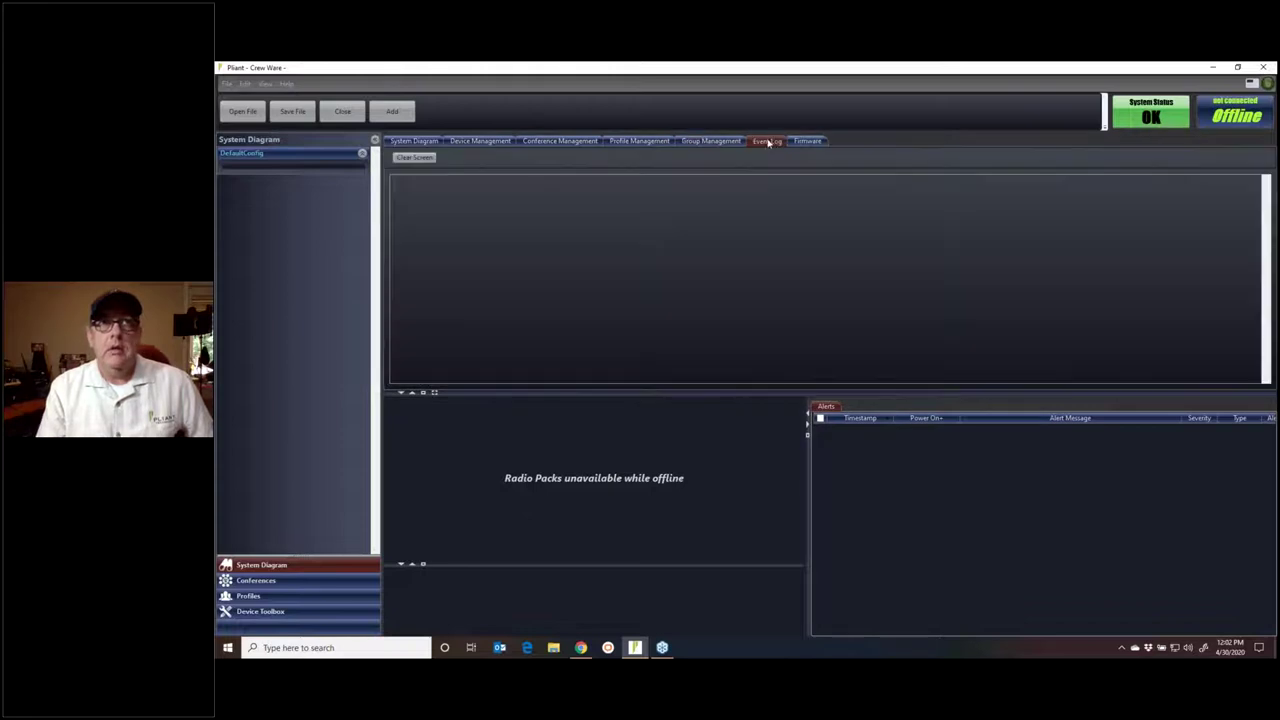
click(808, 141)
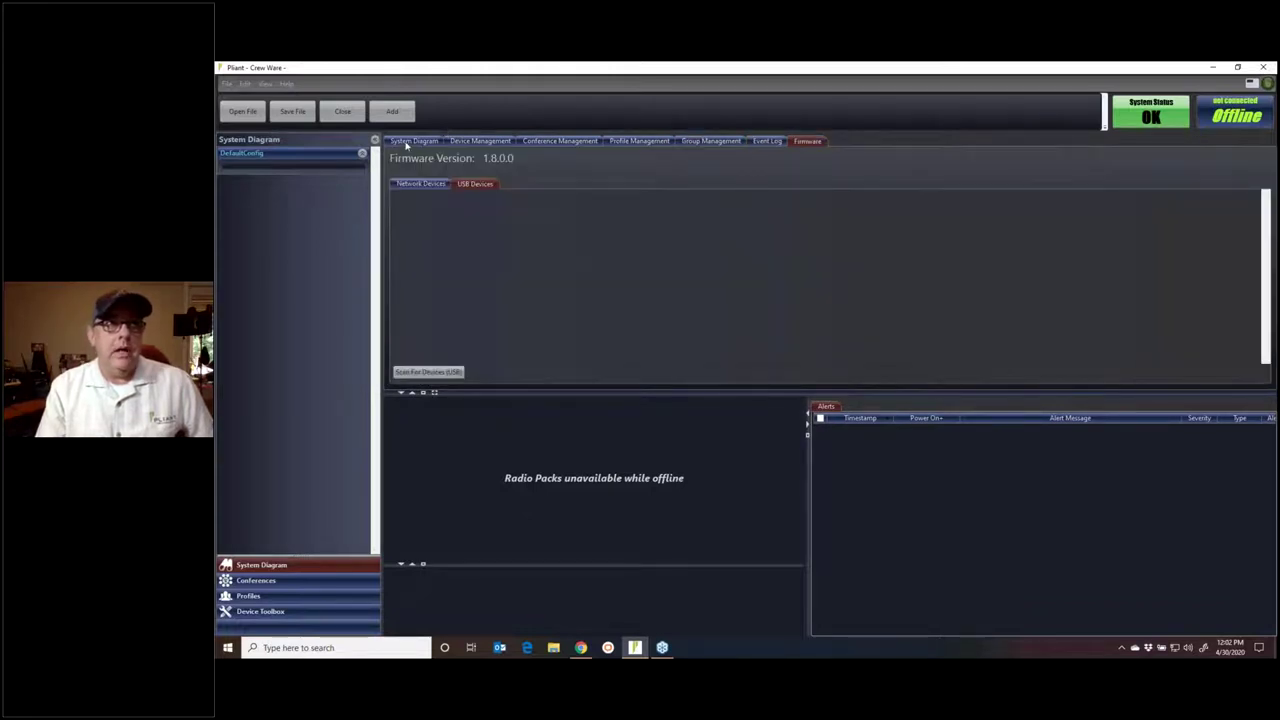
Add a 4+4 Control Unit to the empty system diagram and place it near the canvas's upper-left corner.
click(407, 143)
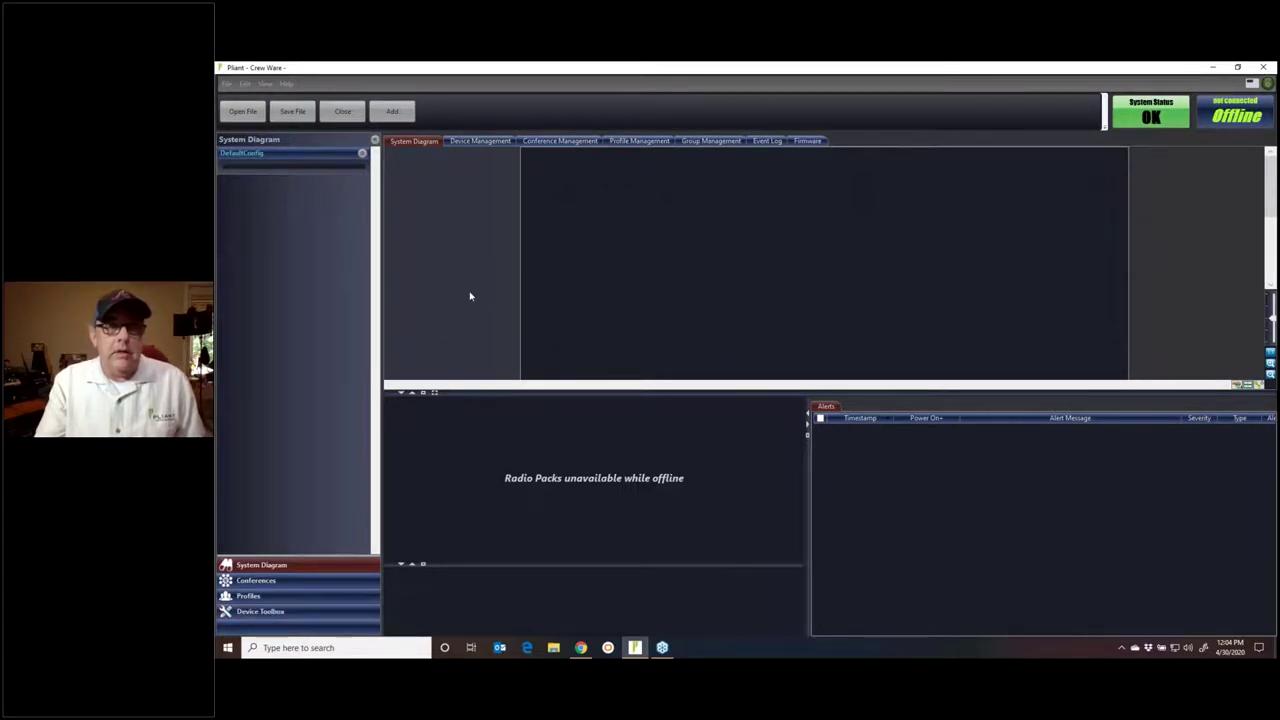
right_click(604, 240)
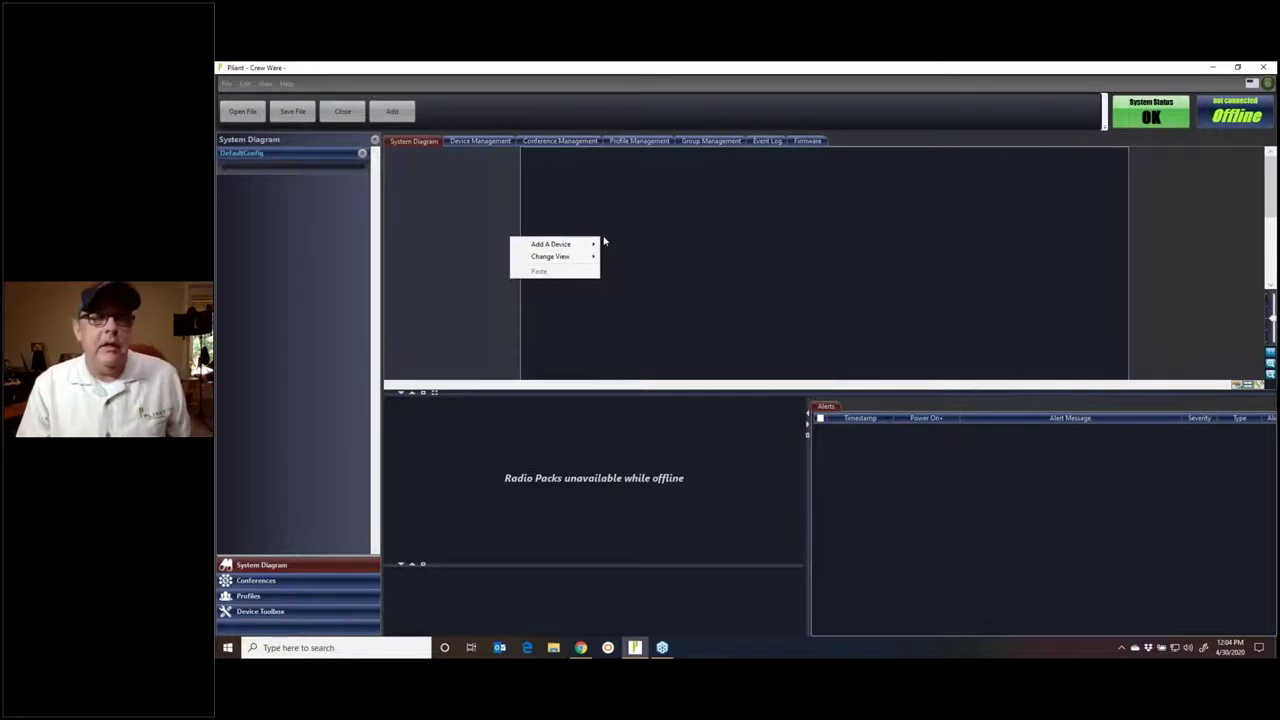
mouse_move(594, 258)
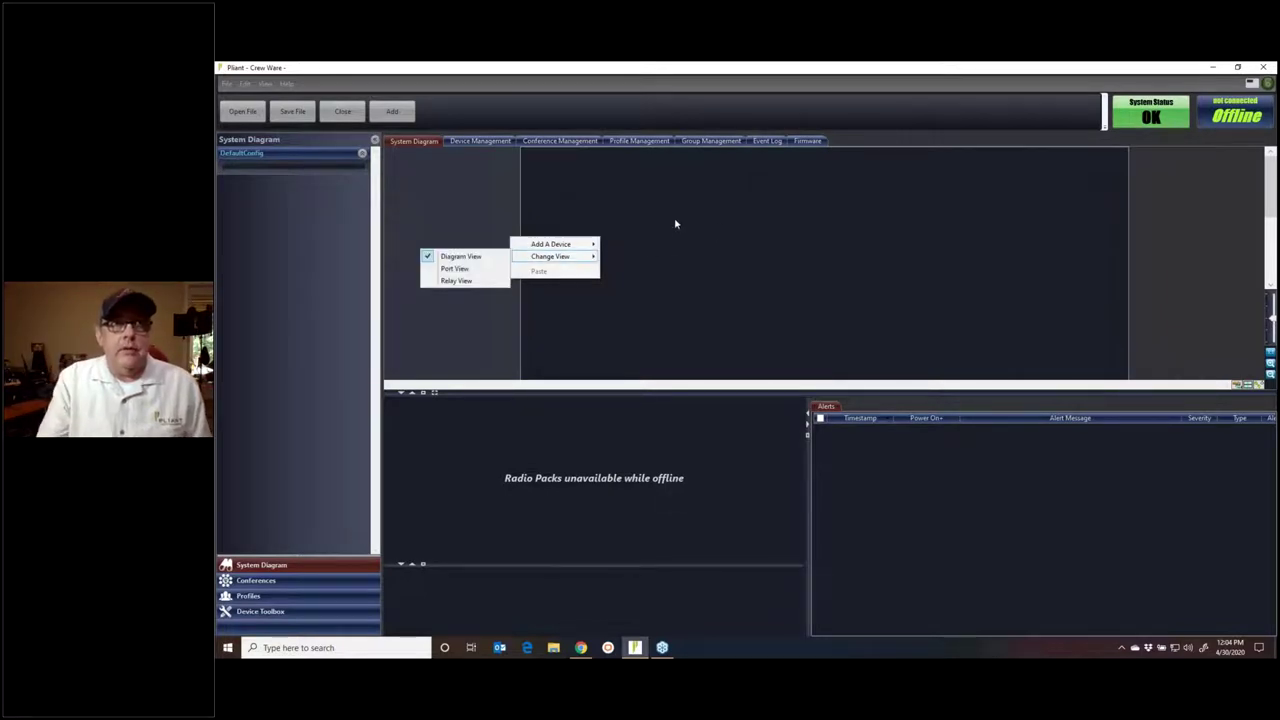
right_click(700, 241)
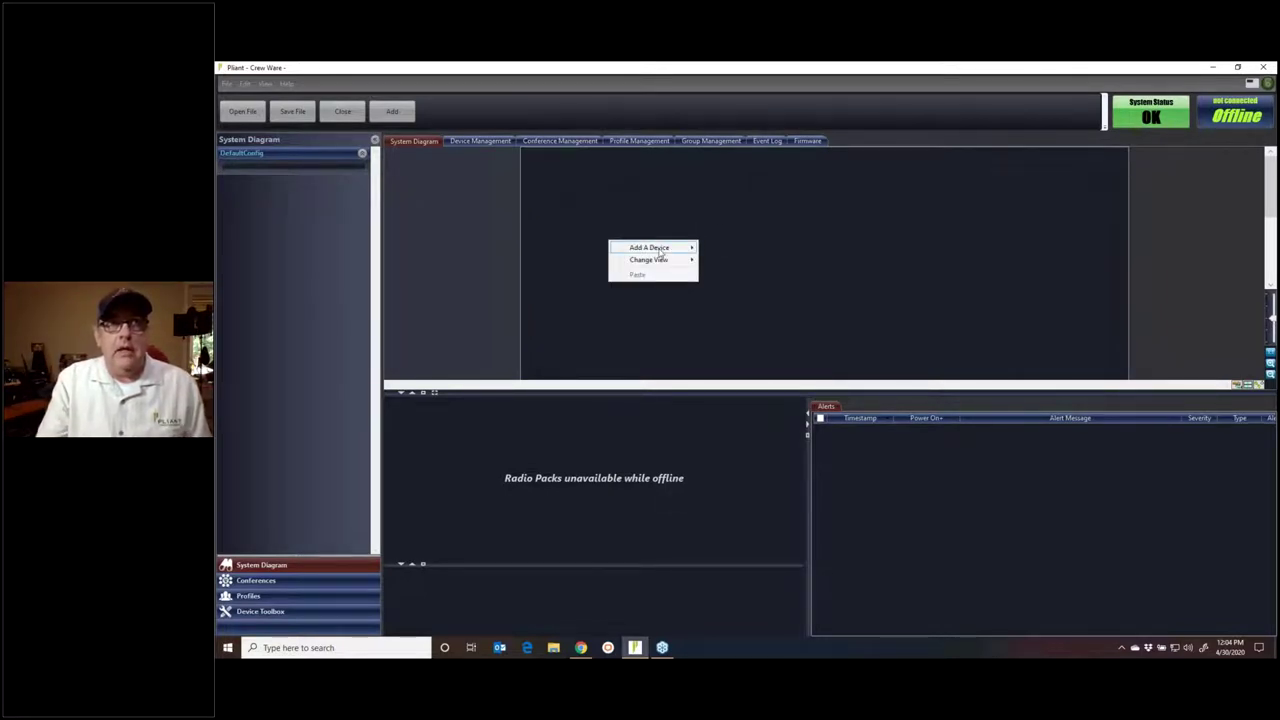
mouse_move(660, 252)
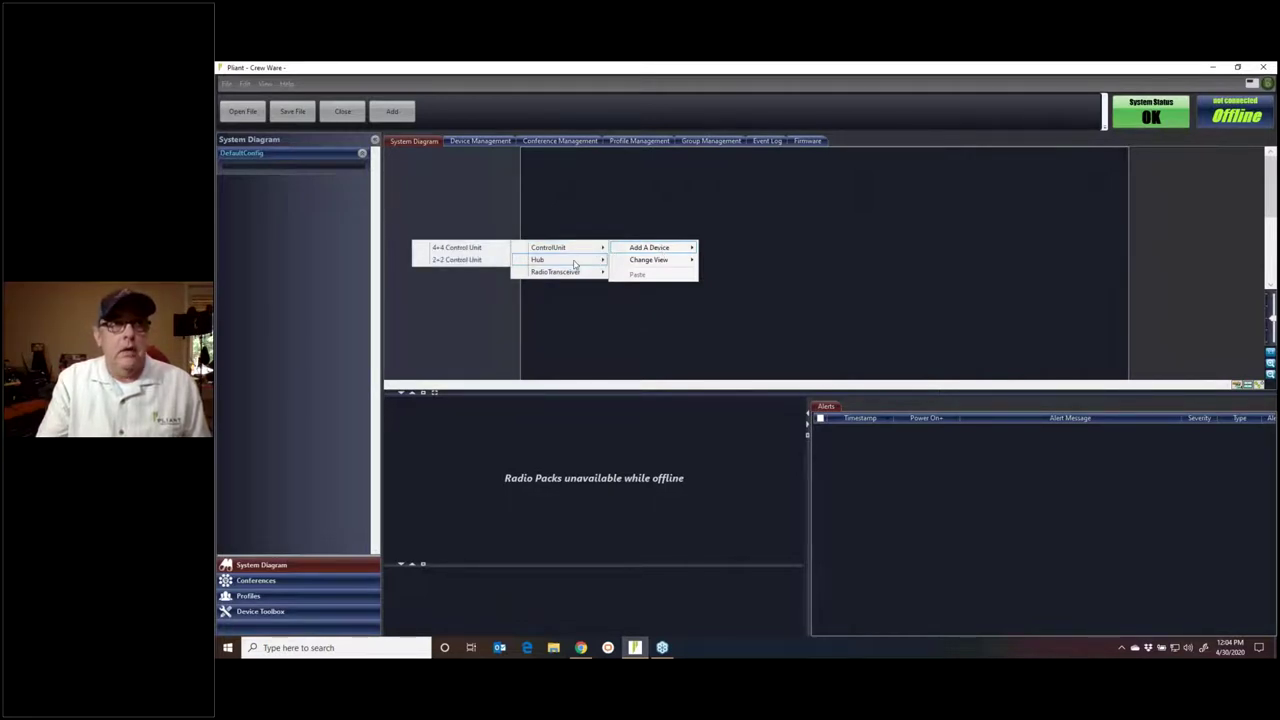
mouse_move(572, 275)
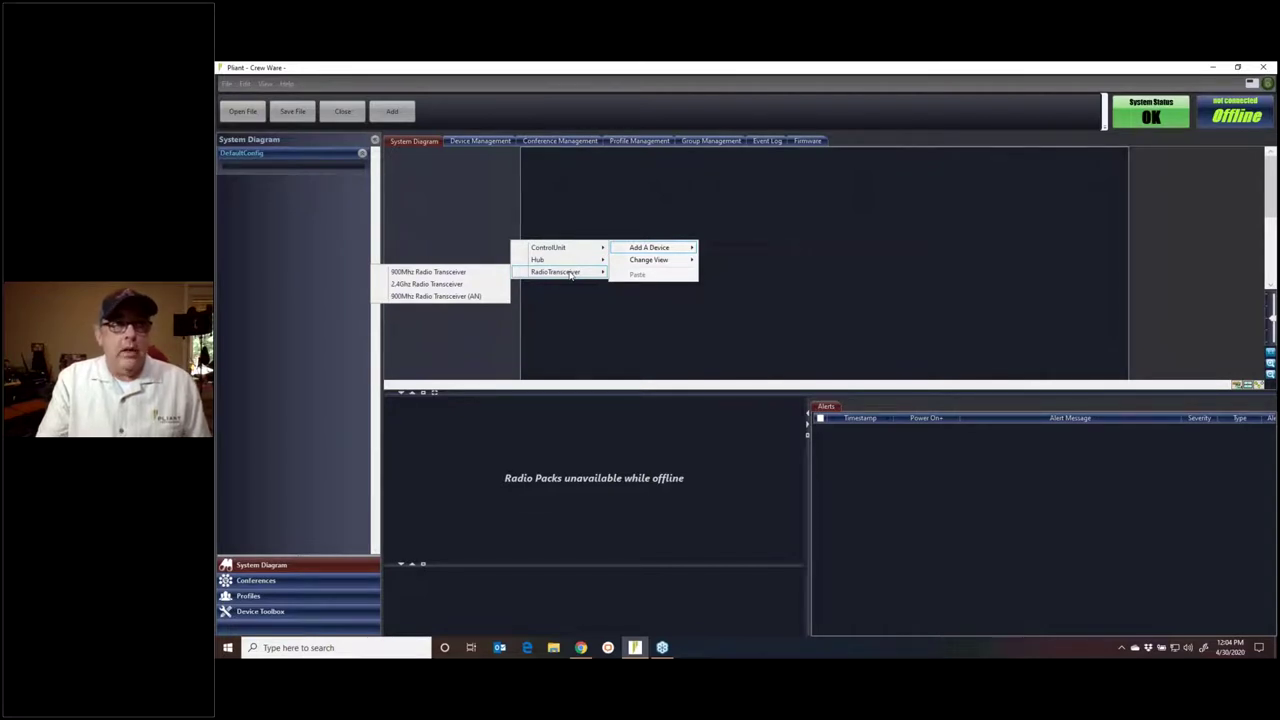
mouse_move(570, 250)
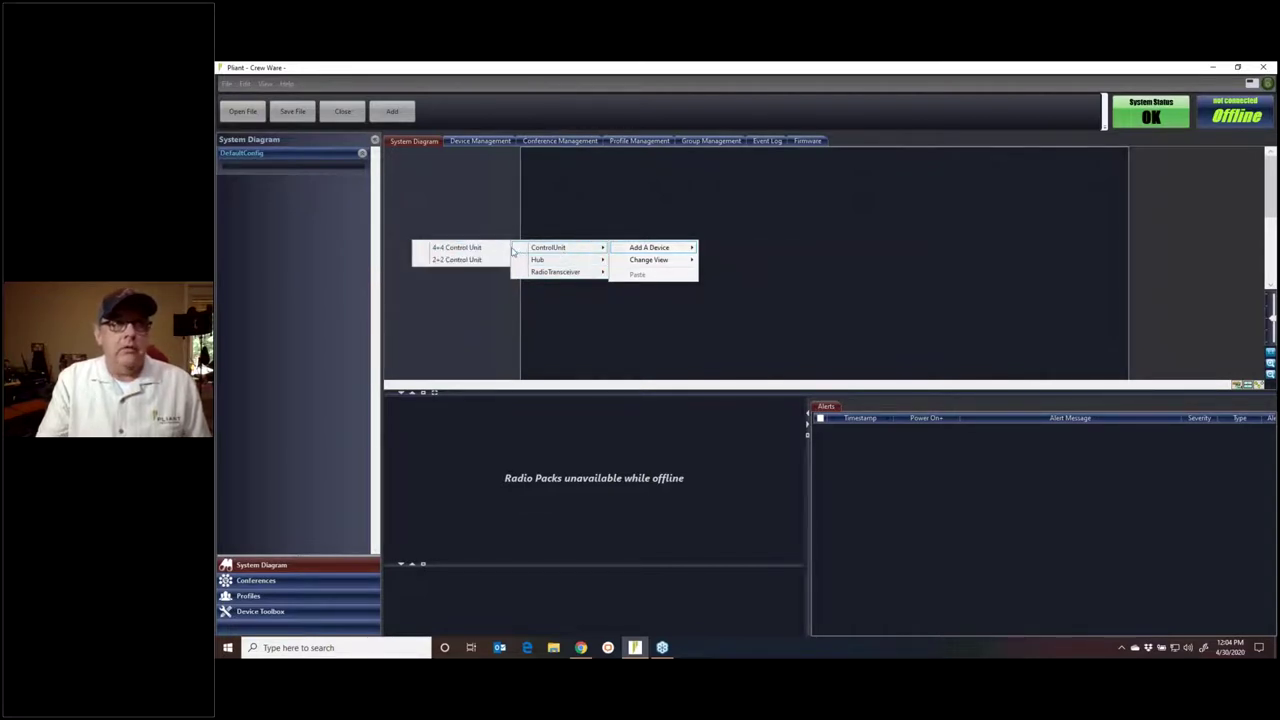
click(476, 248)
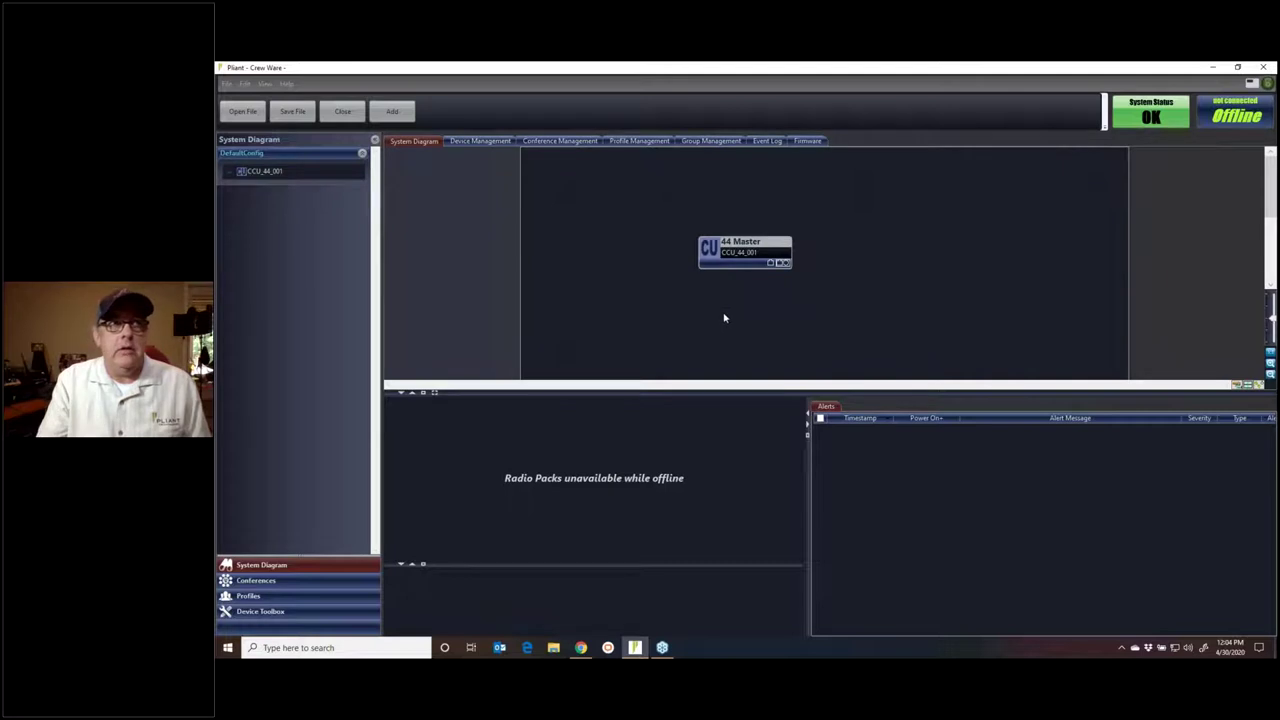
drag(739, 253, 622, 190)
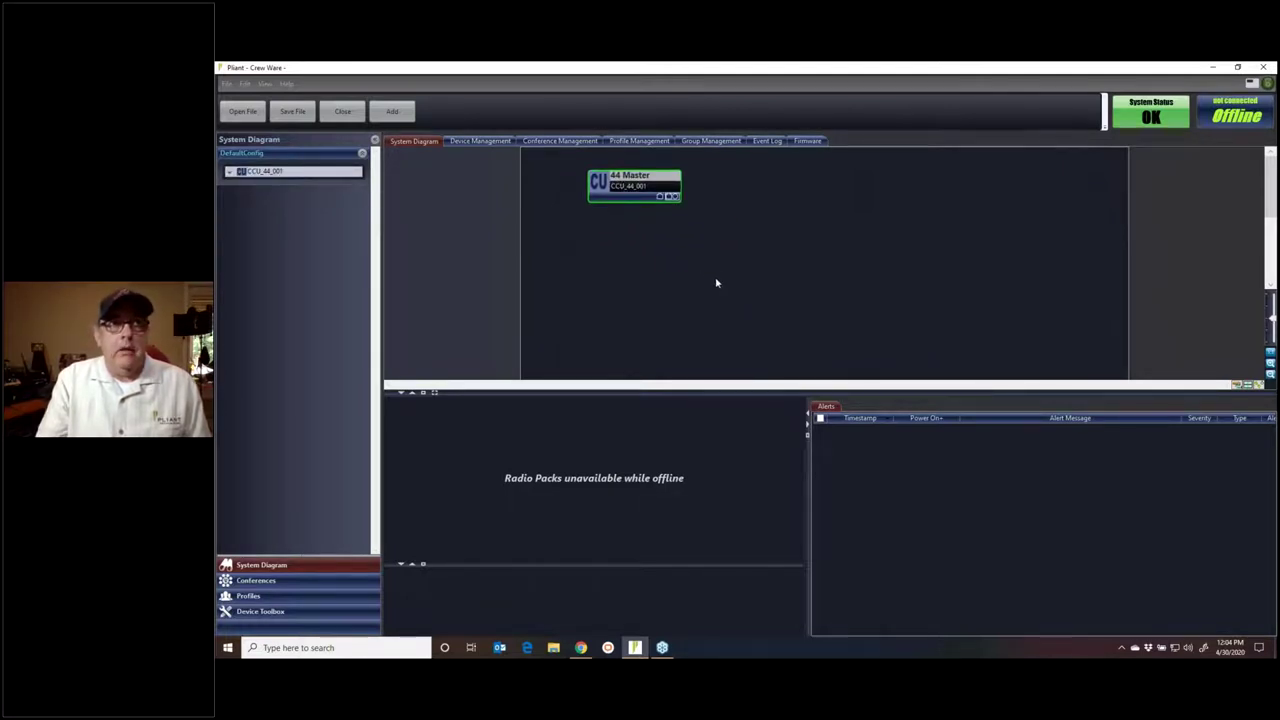
mouse_move(635, 197)
mouse_down()
mouse_move(1040, 210)
mouse_move(743, 255)
mouse_move(619, 186)
mouse_up()
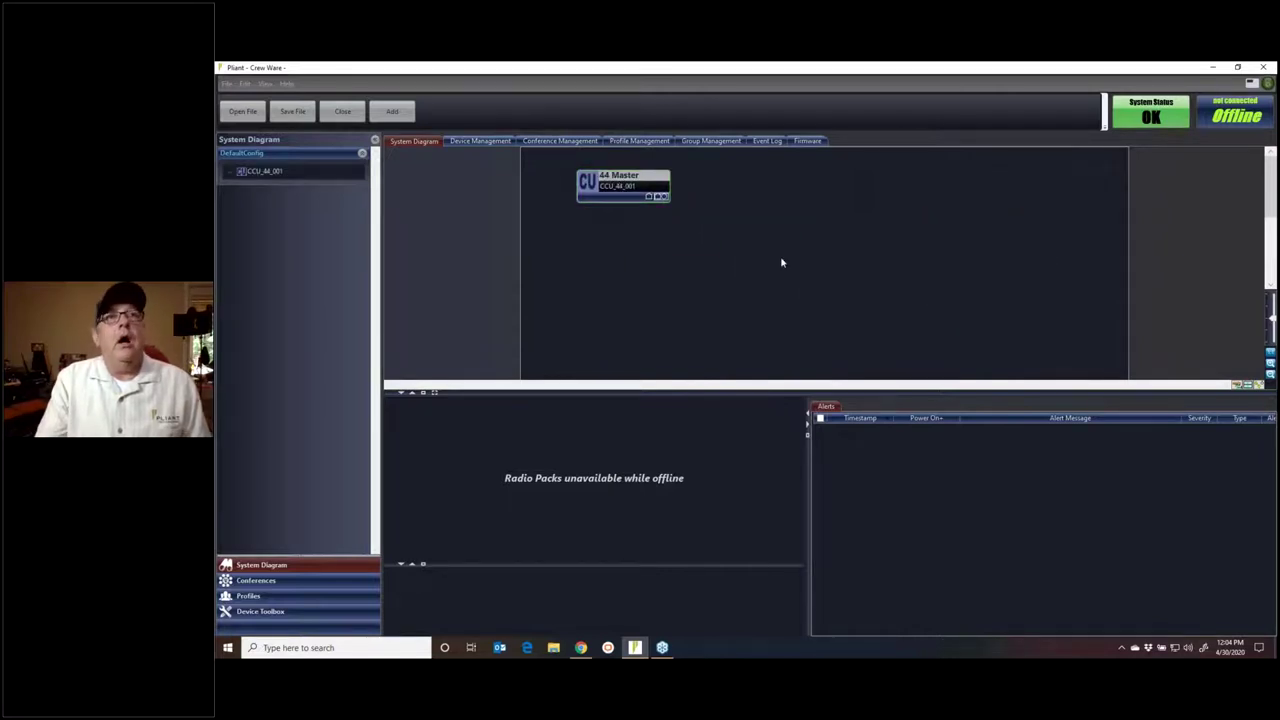
Examine the device toolbox, comparing the hubs and transceiver in My Toolbox with the full list of available devices.
click(284, 616)
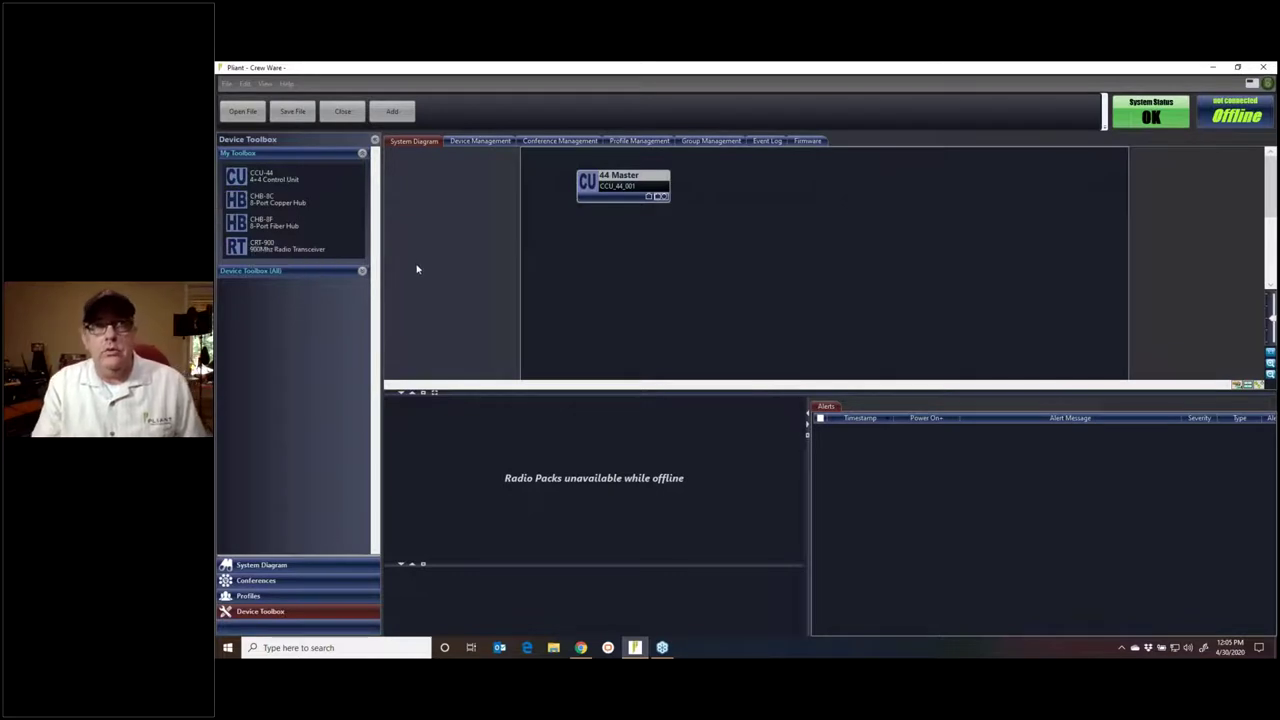
click(237, 205)
click(239, 230)
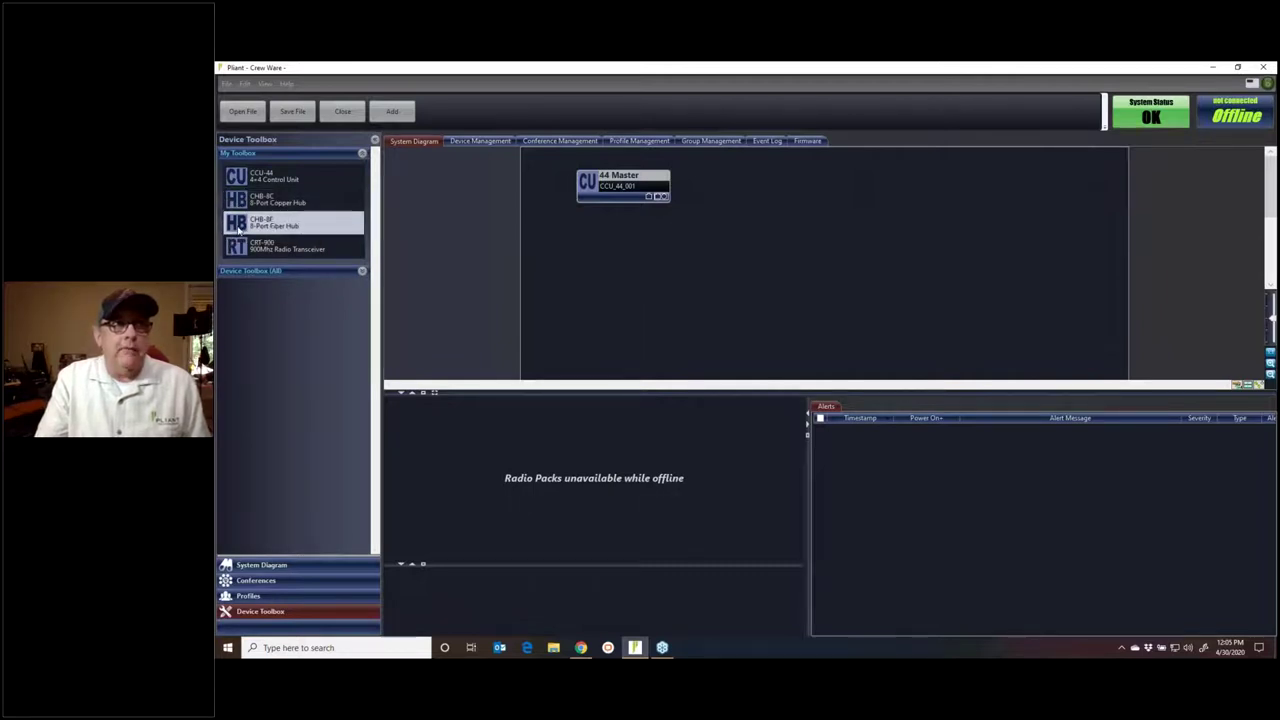
click(238, 251)
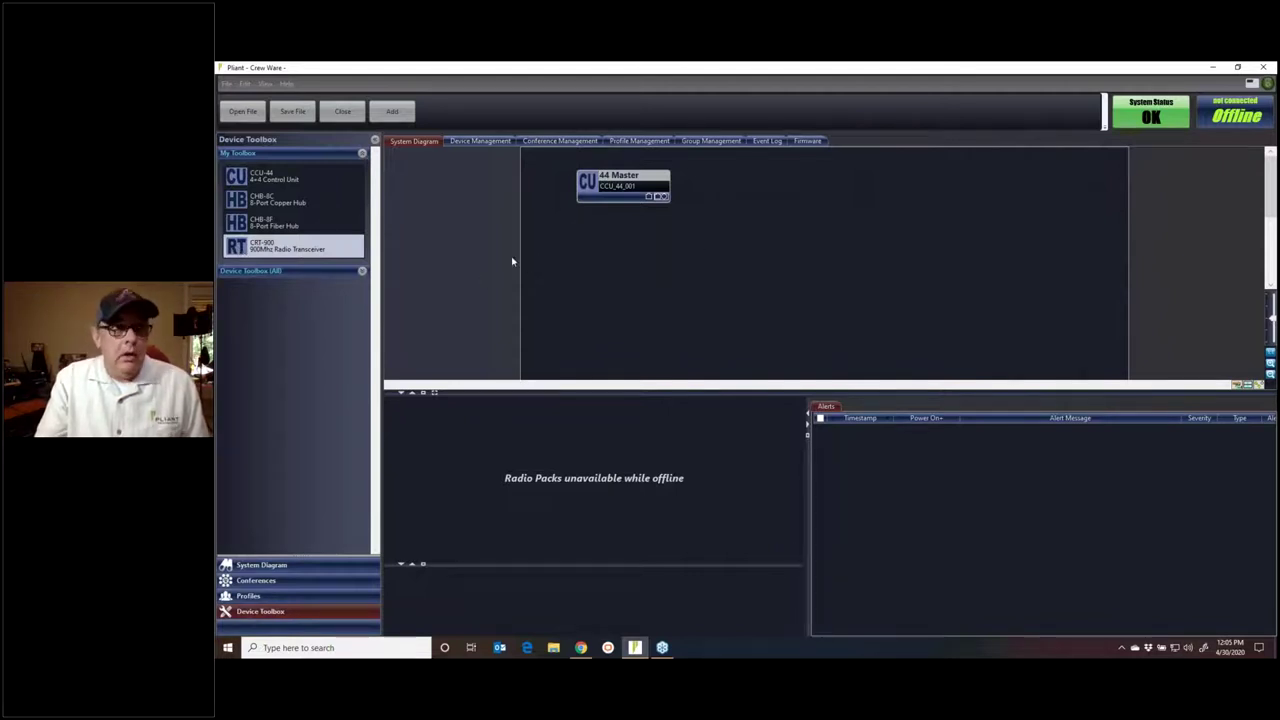
click(362, 271)
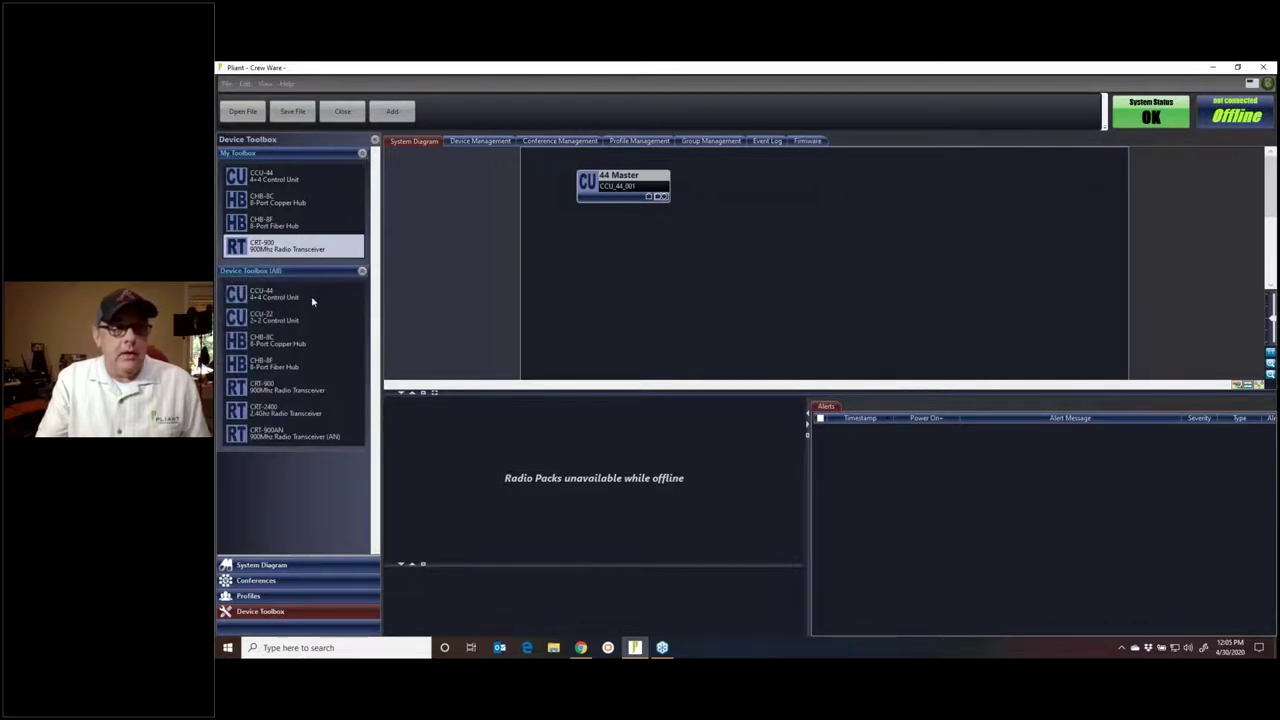
drag(298, 432, 304, 435)
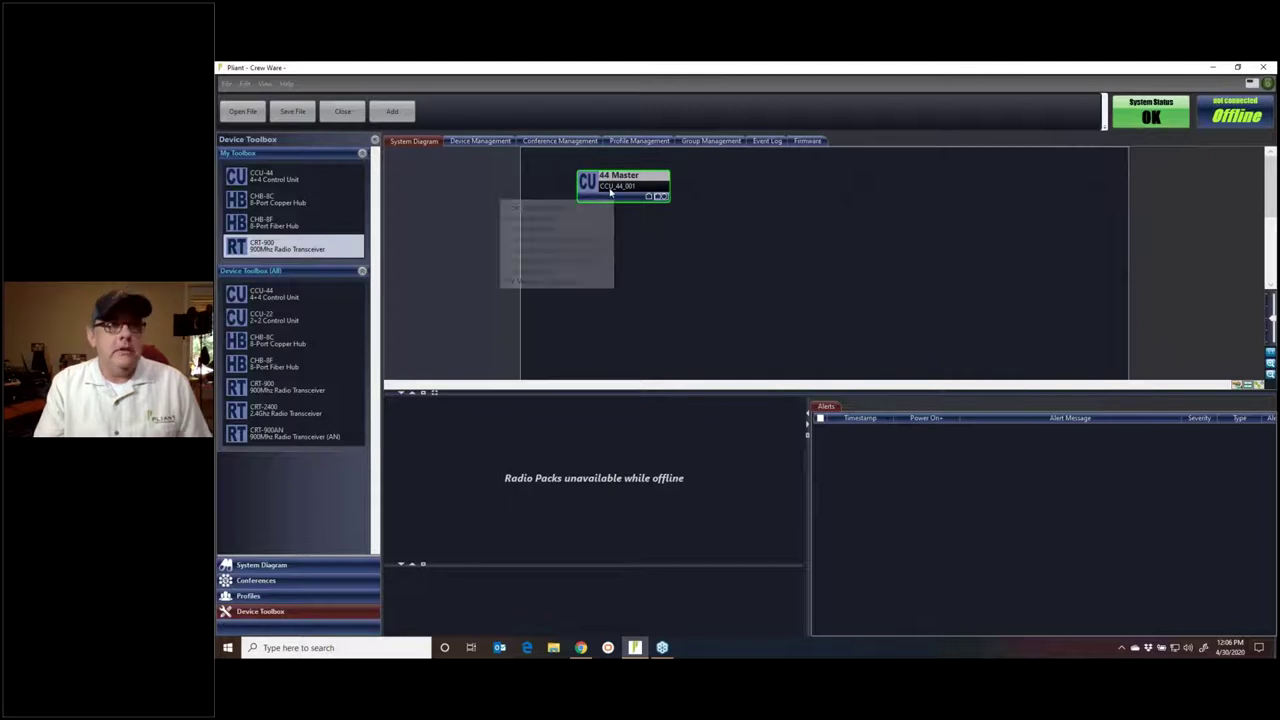
click(363, 271)
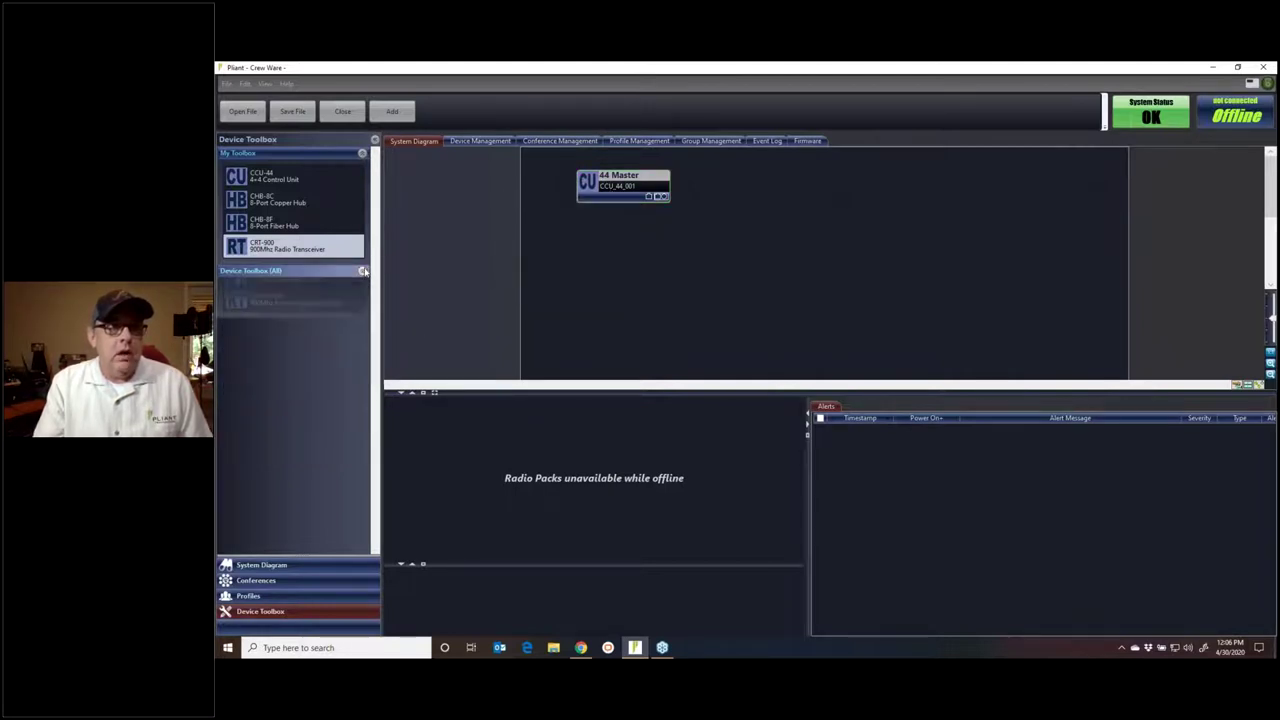
Add a CRT-900 900Mhz Radio Transceiver beside the master control unit and connect it to the unit's CrewNet port.
drag(244, 252, 767, 191)
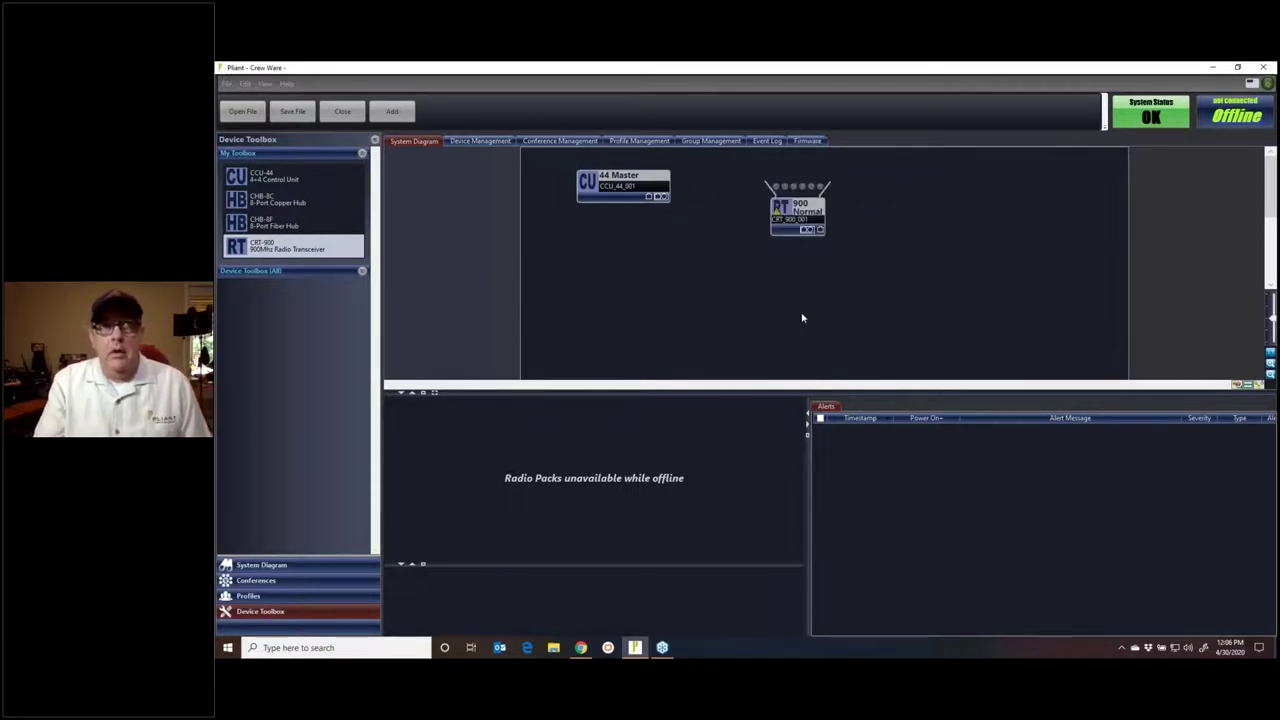
mouse_move(786, 219)
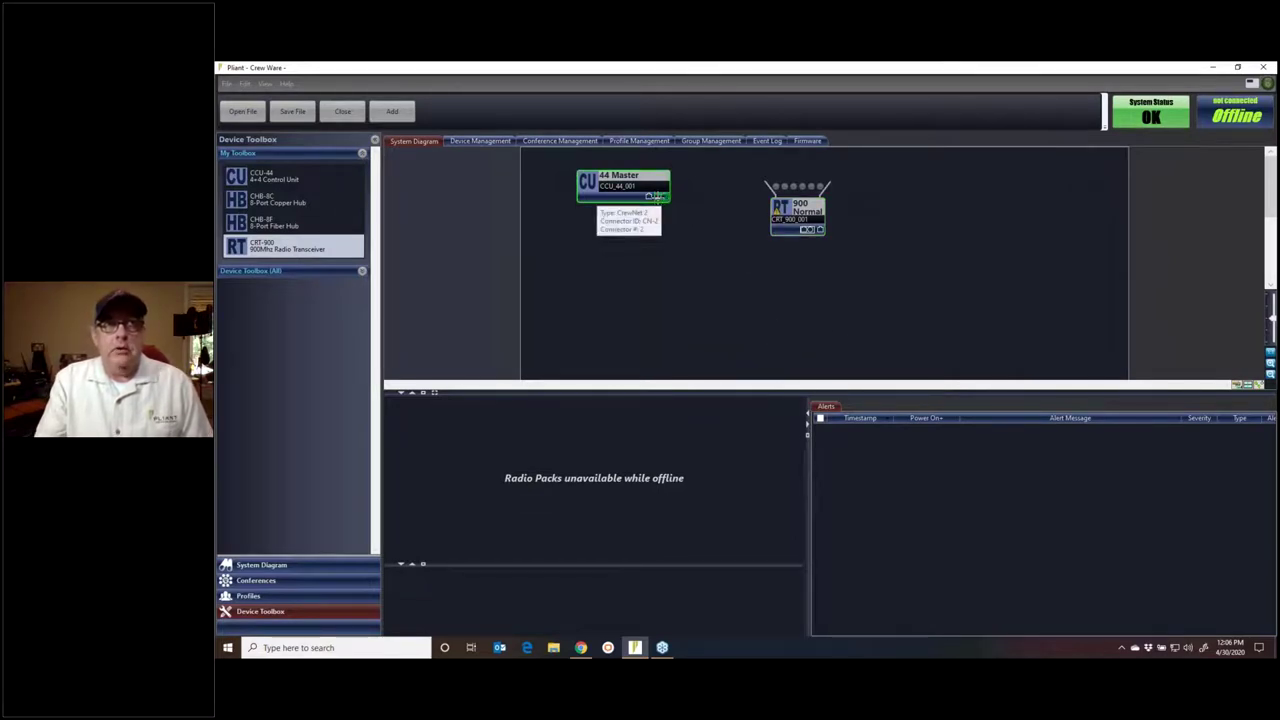
mouse_move(652, 196)
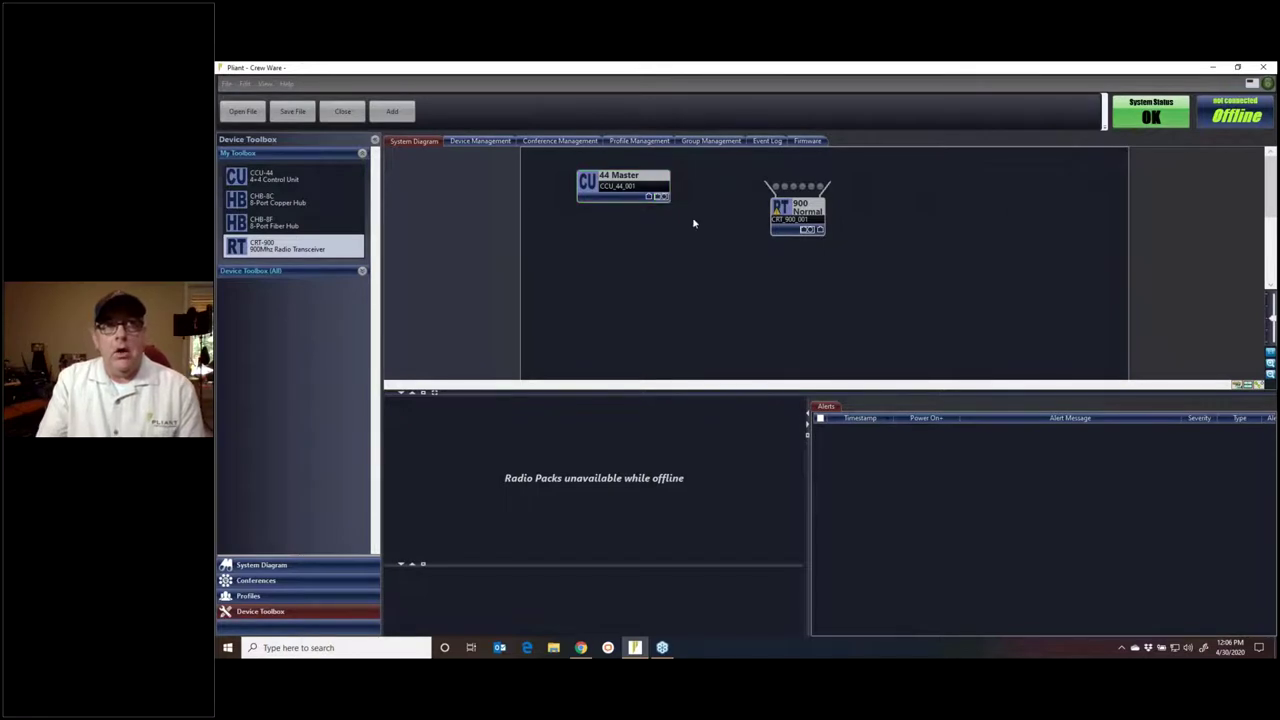
drag(659, 196, 811, 230)
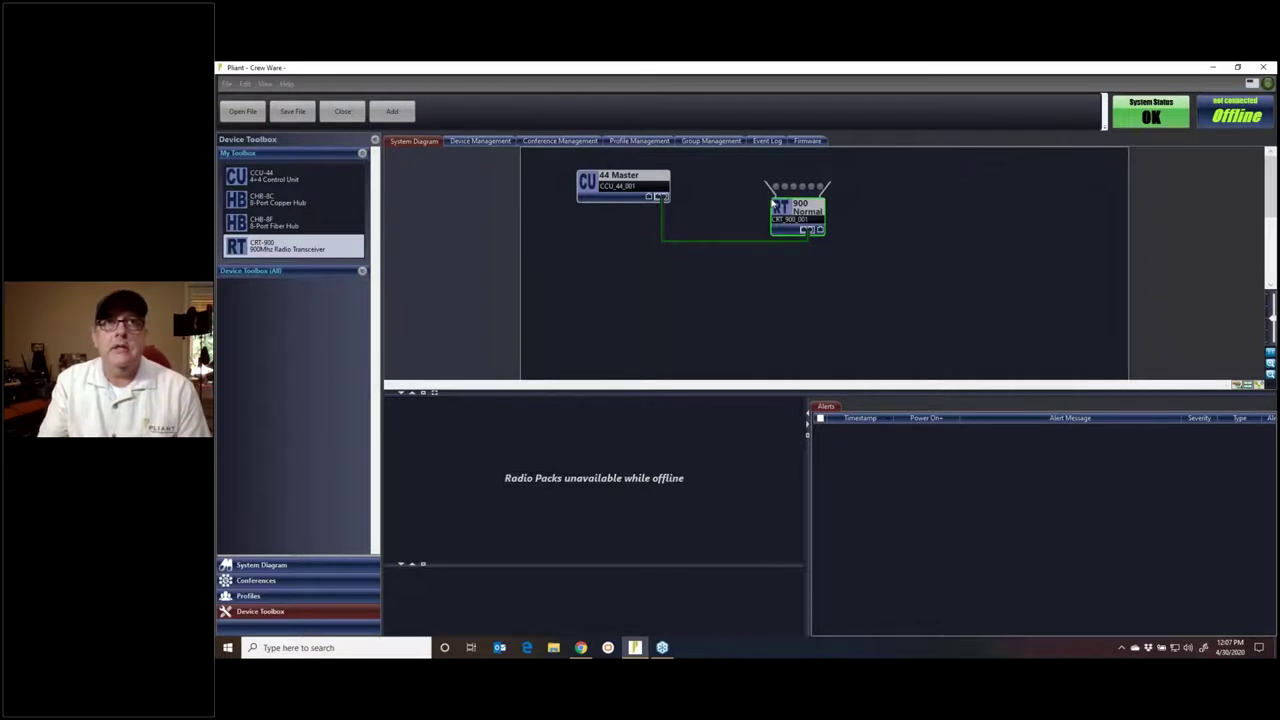
mouse_move(632, 189)
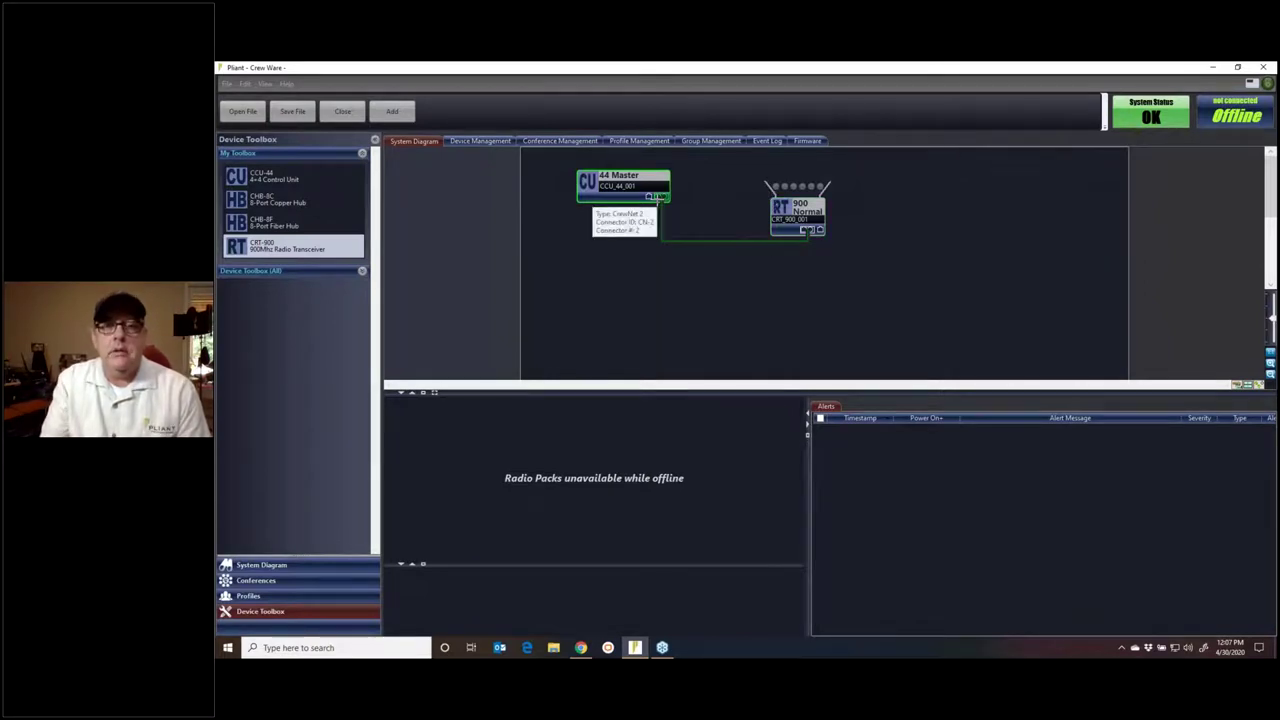
mouse_move(808, 219)
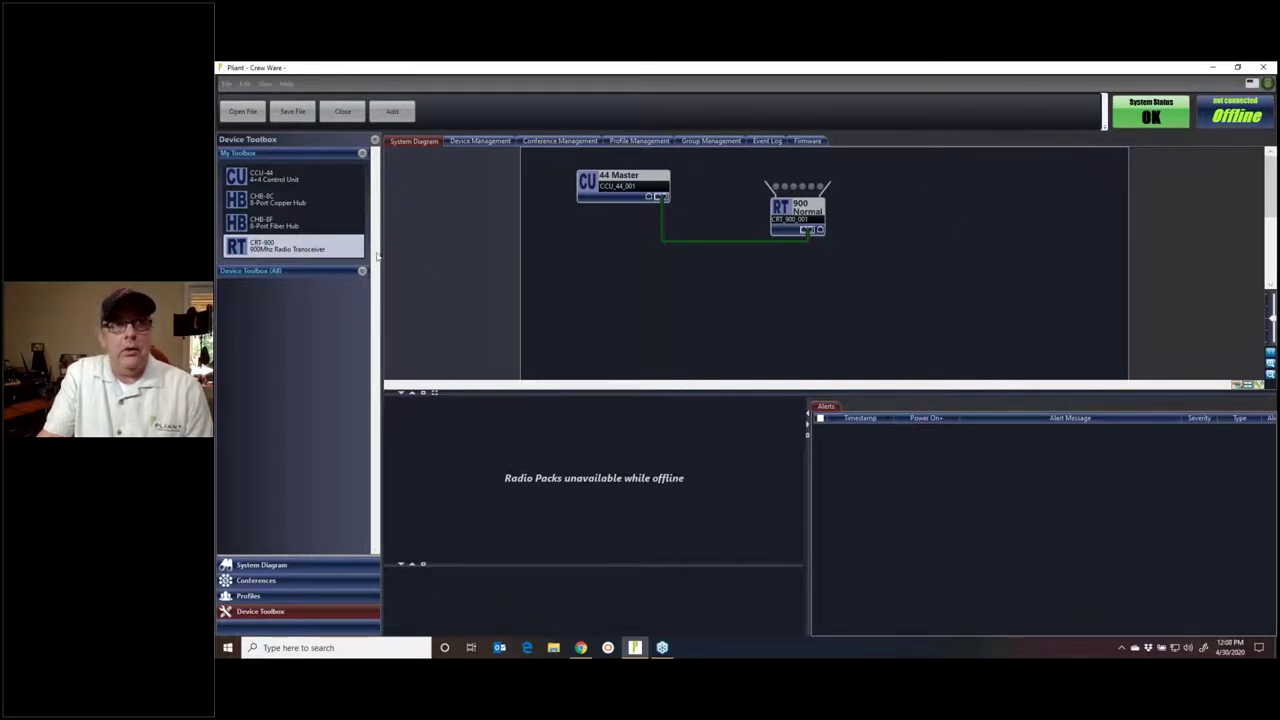
Add two more CRT-900 transceivers in a row and daisy-chain them to the first transceiver.
drag(293, 245, 886, 218)
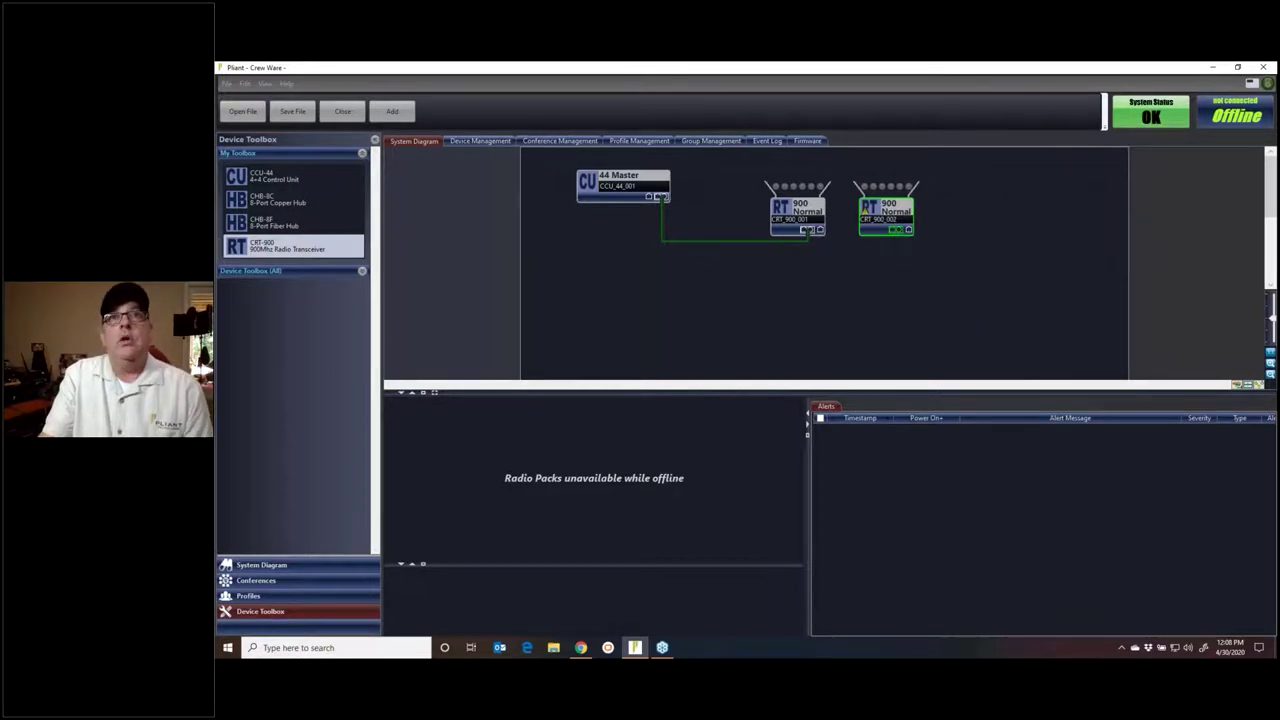
drag(822, 237, 895, 231)
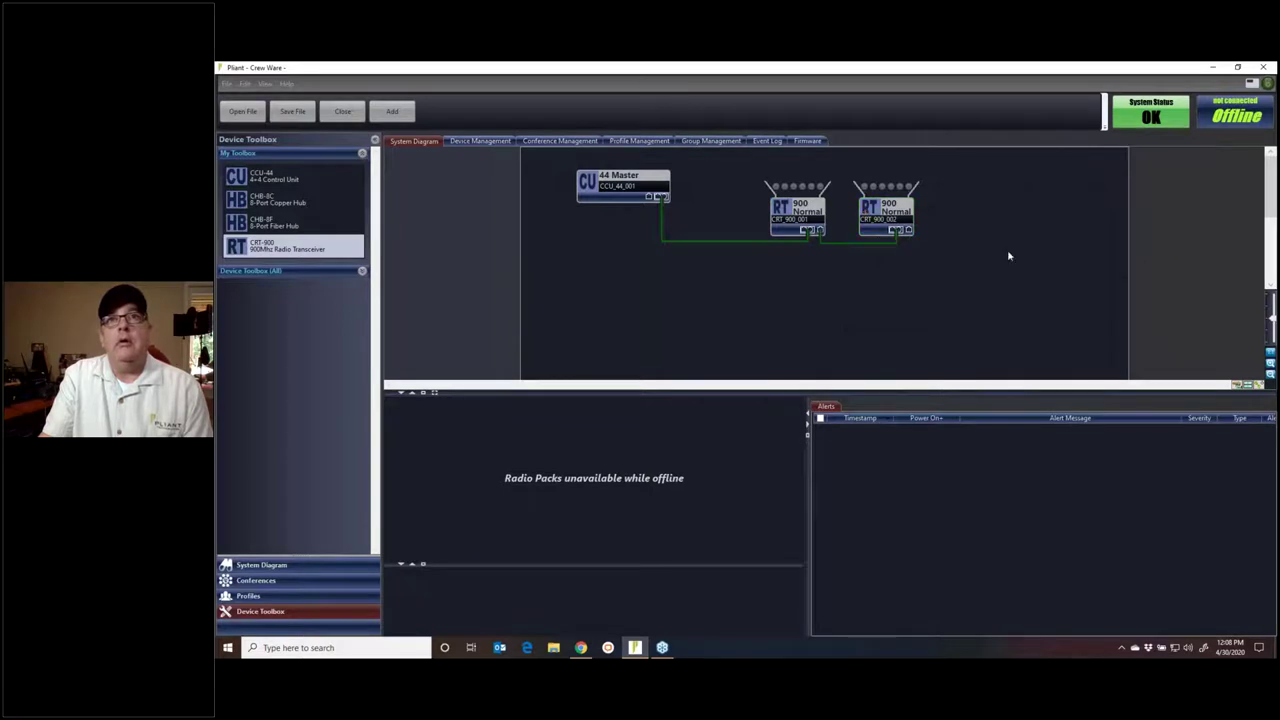
drag(262, 250, 978, 231)
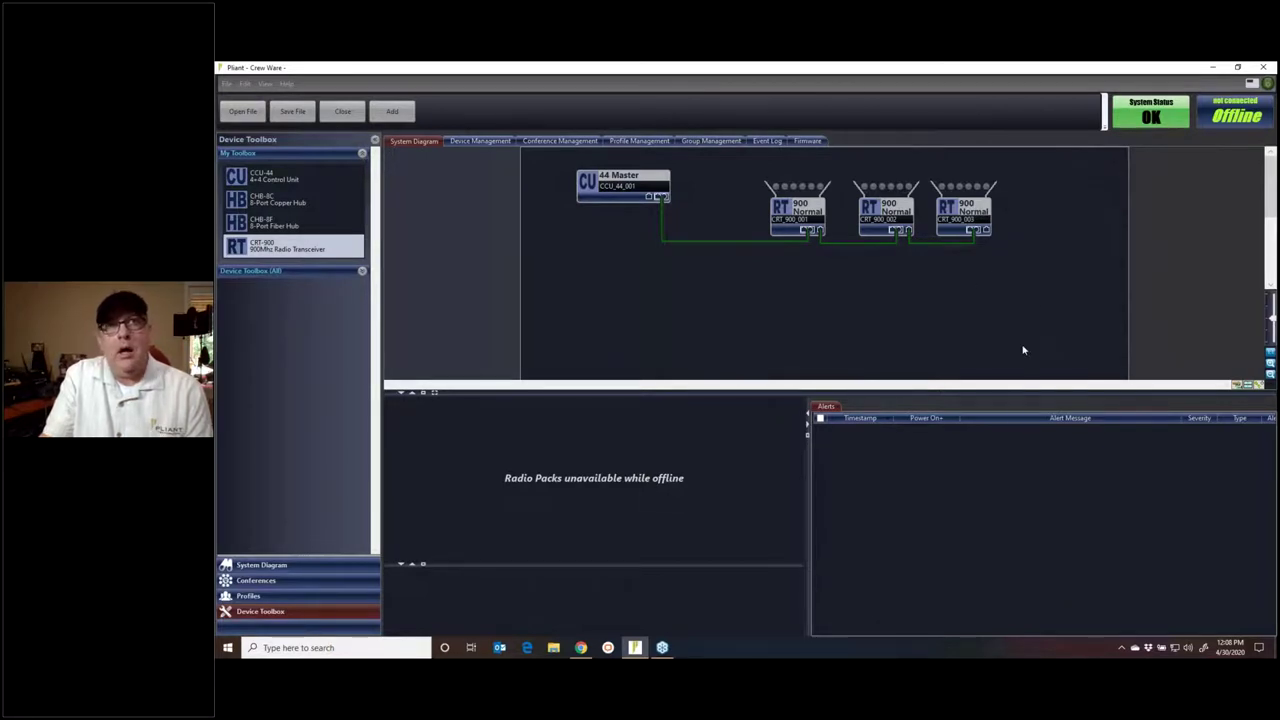
mouse_move(803, 229)
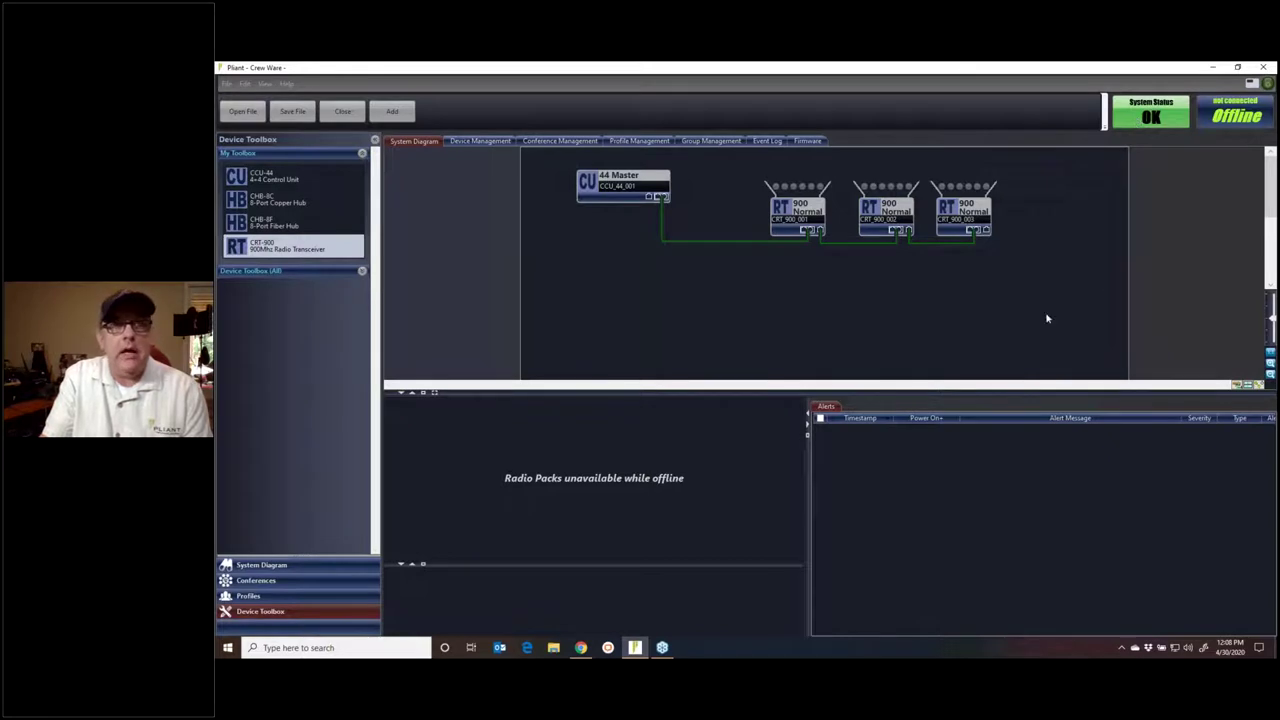
click(945, 218)
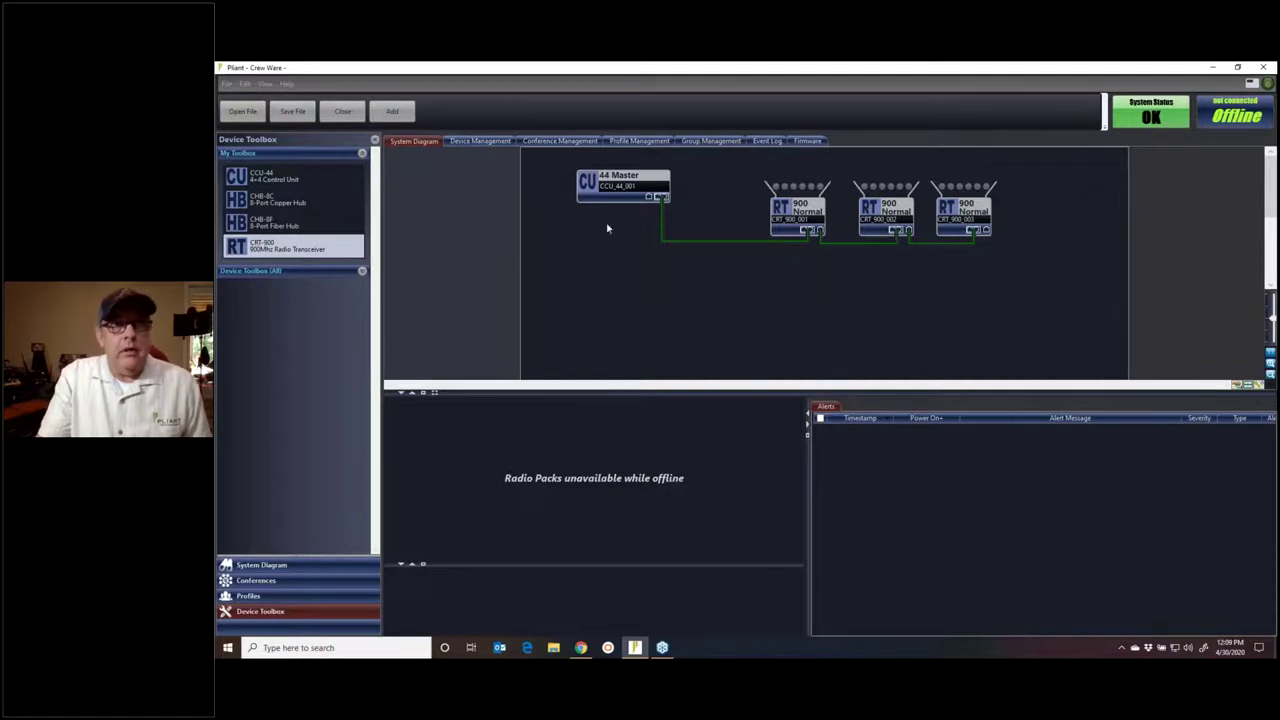
Add a second CCU-44 control unit below the master, connect the two units, and shift both for clearer spacing.
drag(625, 187, 632, 179)
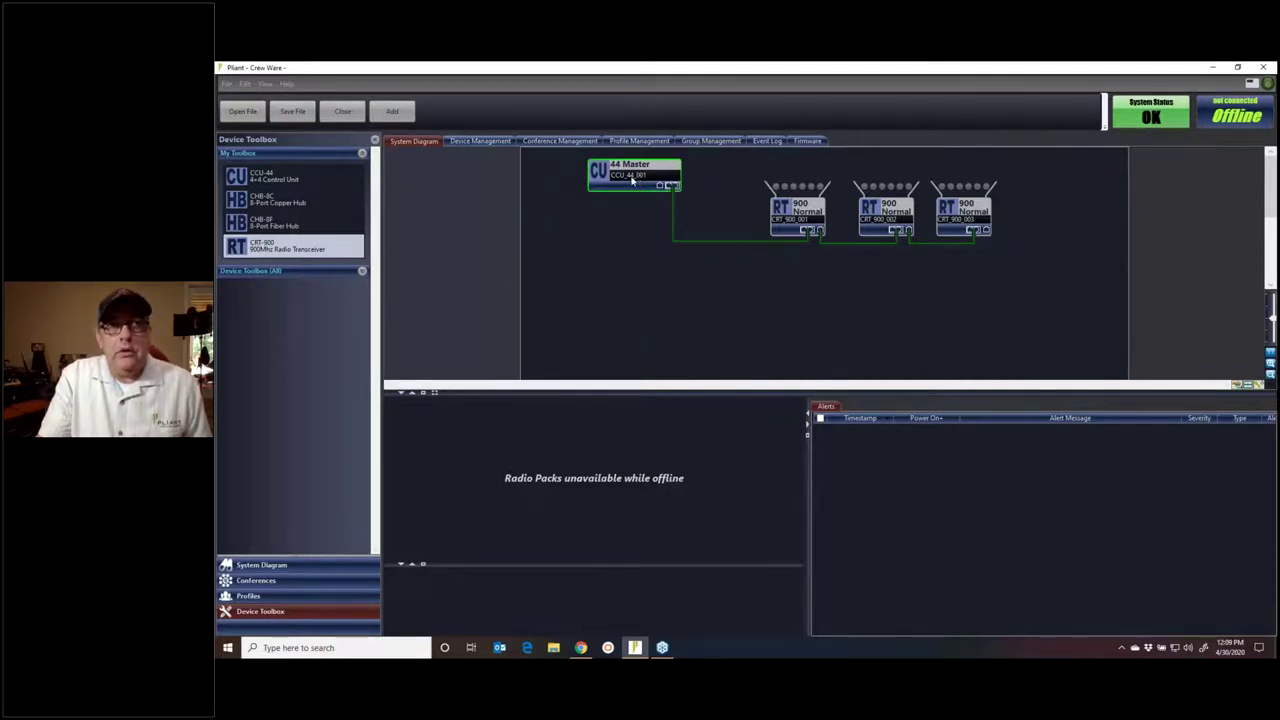
drag(276, 190, 566, 240)
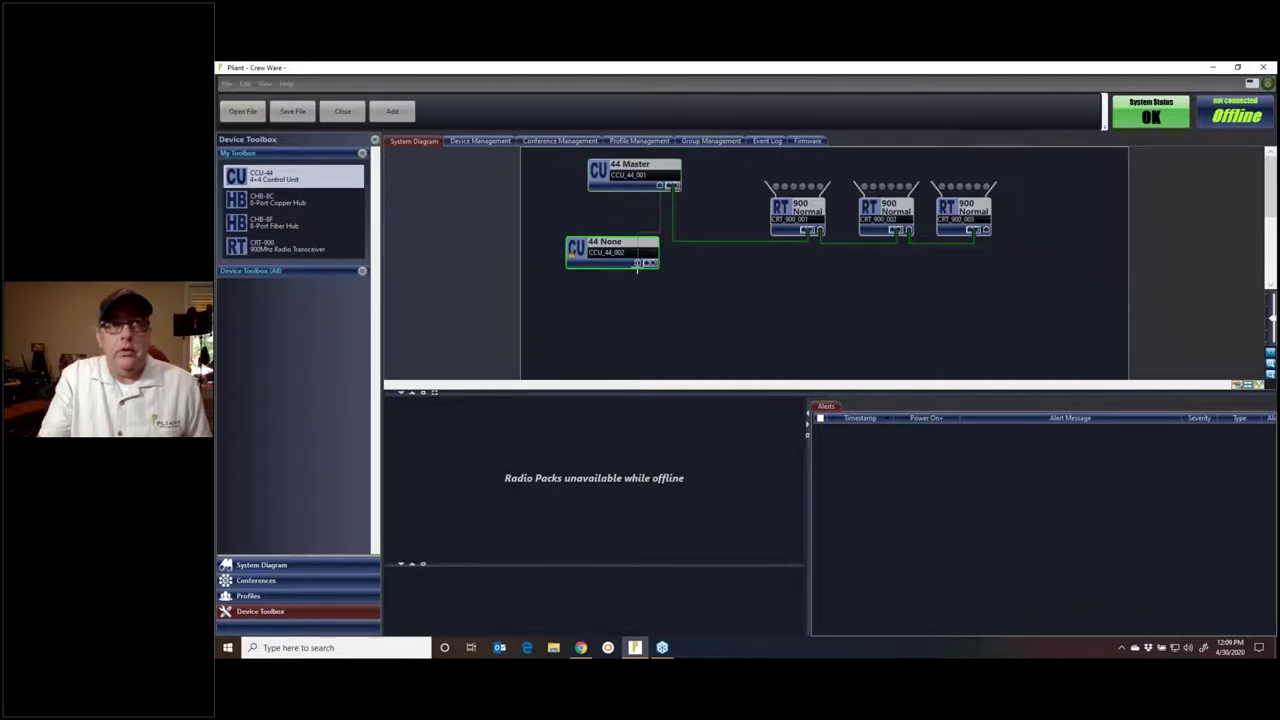
drag(616, 261, 594, 250)
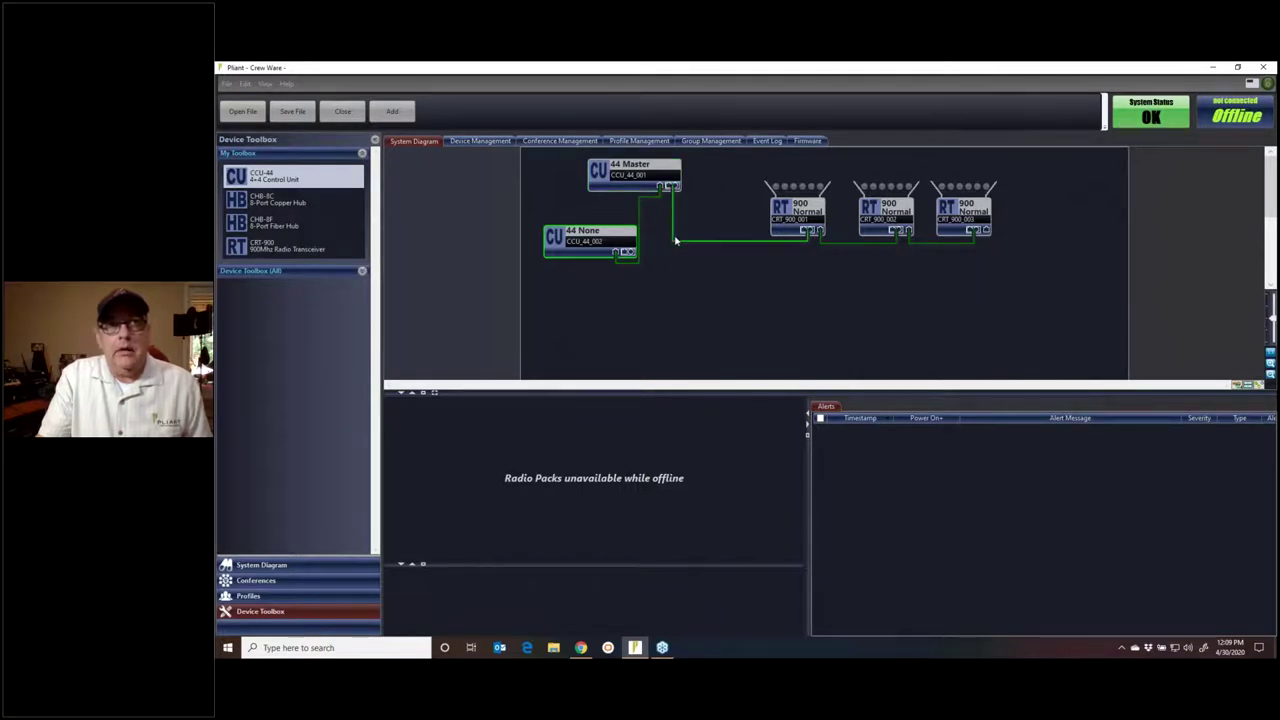
mouse_move(641, 221)
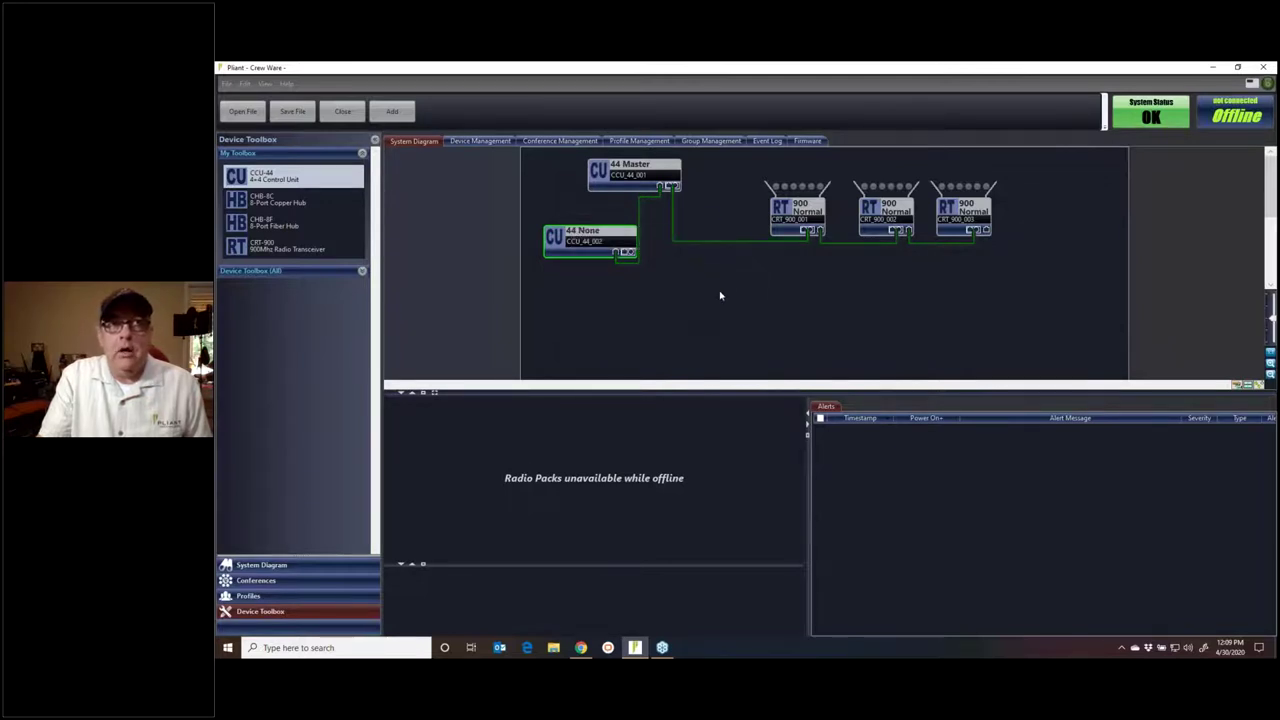
Change the connection between the master control unit and the first transceiver to Fiber, and reopen the connection's options.
right_click(673, 222)
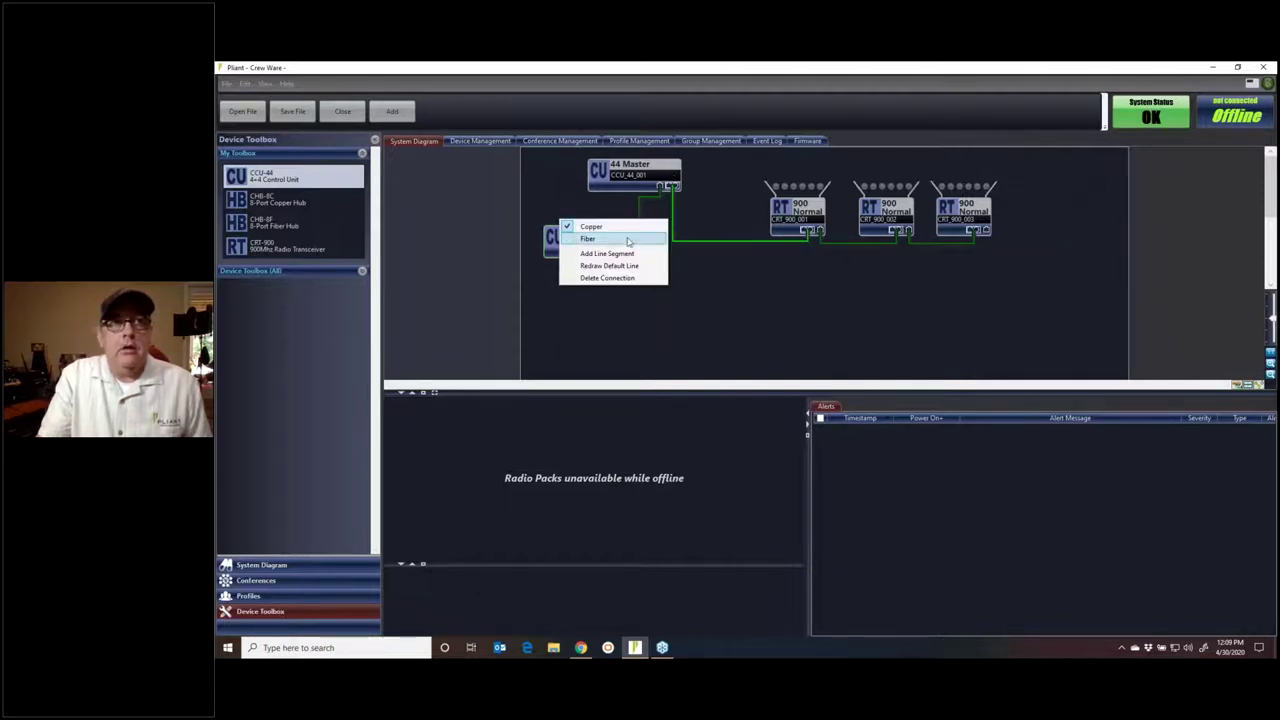
click(590, 238)
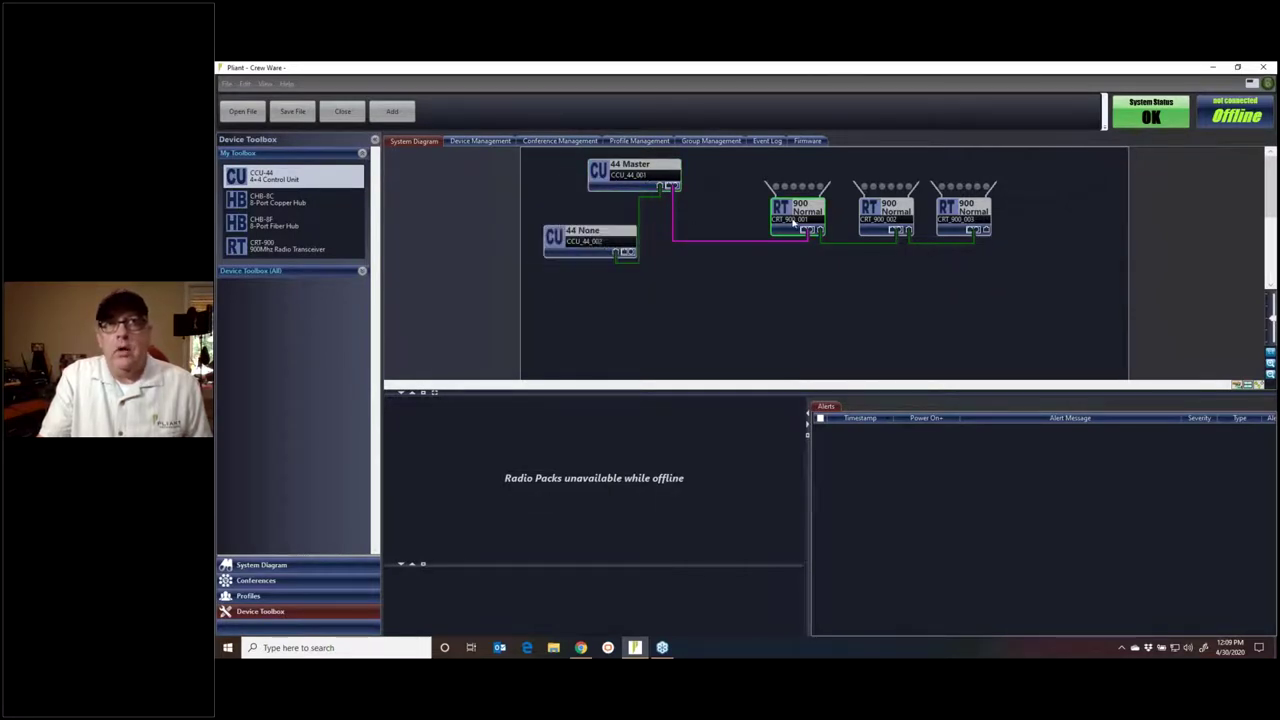
mouse_move(795, 222)
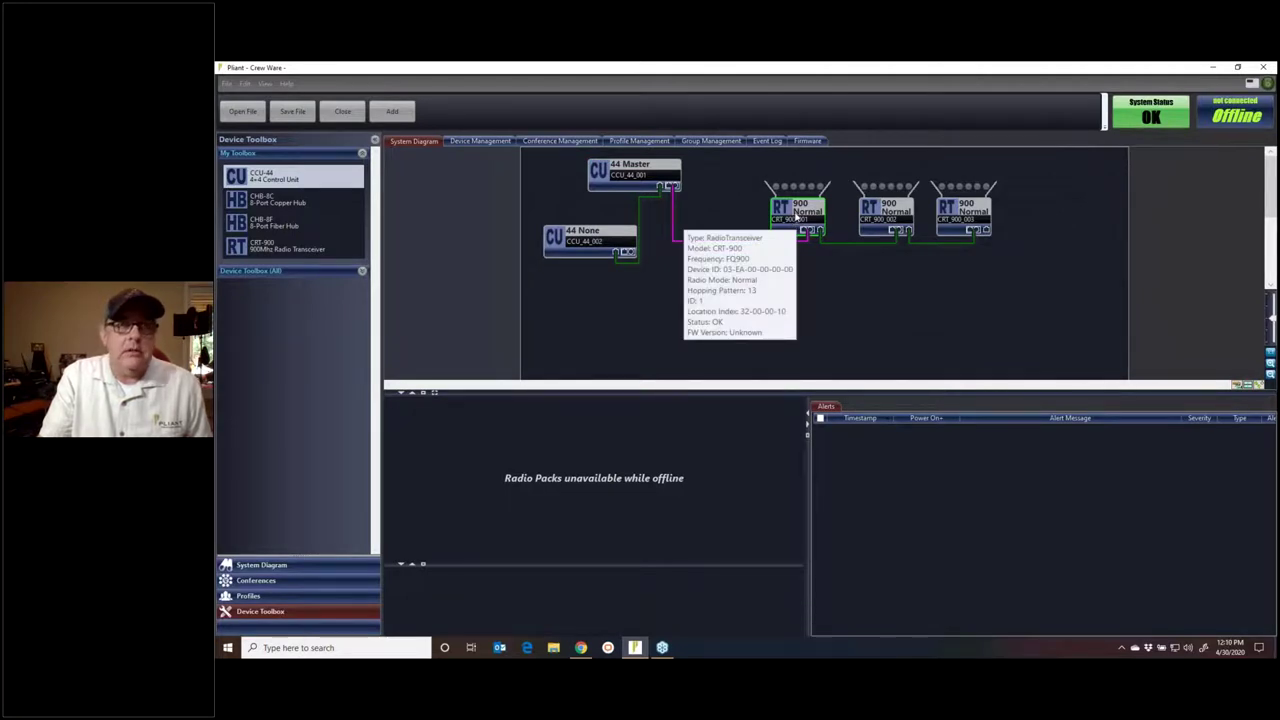
right_click(673, 228)
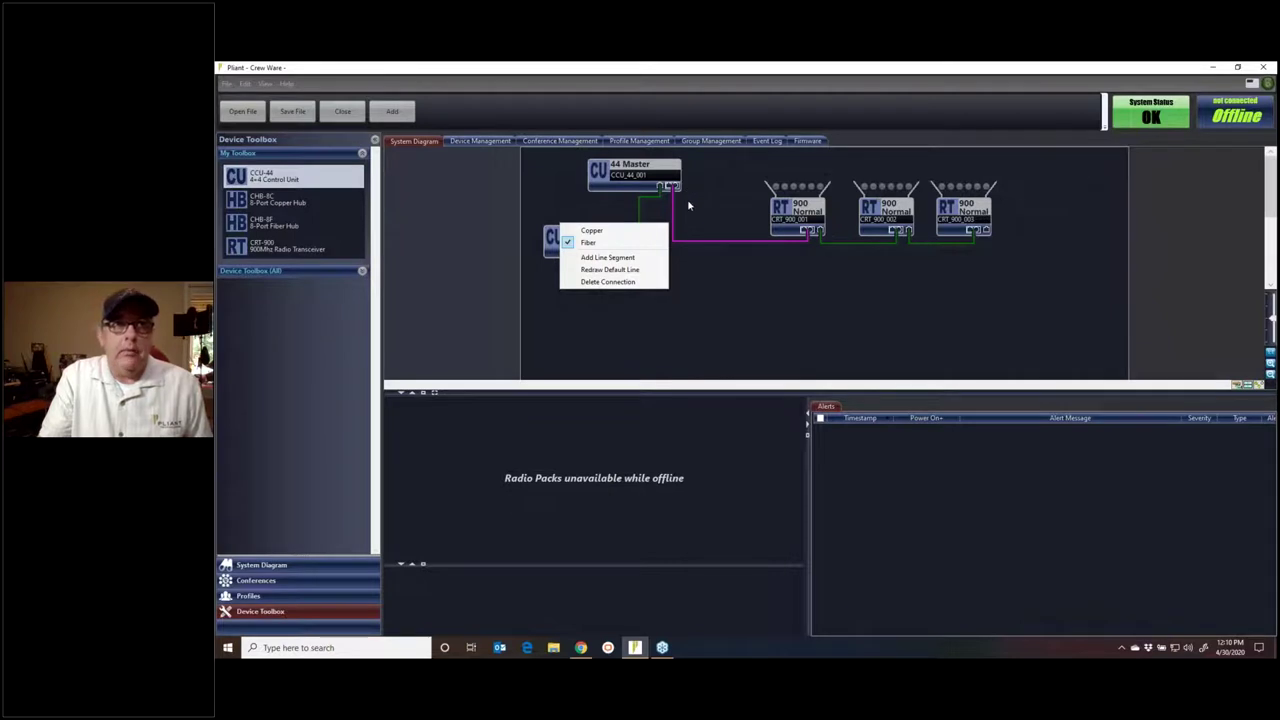
Reroute the fiber line lower, move the second control unit up slightly, and shift the vertical copper line away from it.
click(717, 232)
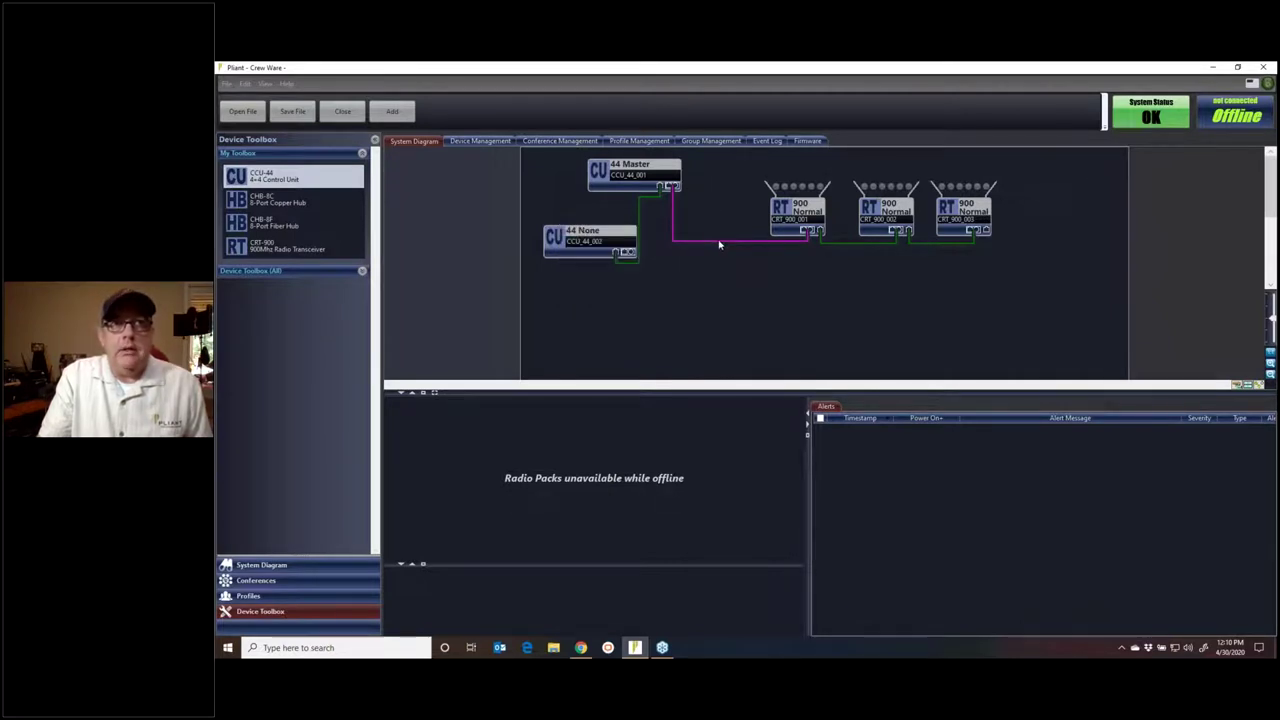
drag(740, 248, 740, 276)
click(575, 234)
drag(580, 234, 578, 222)
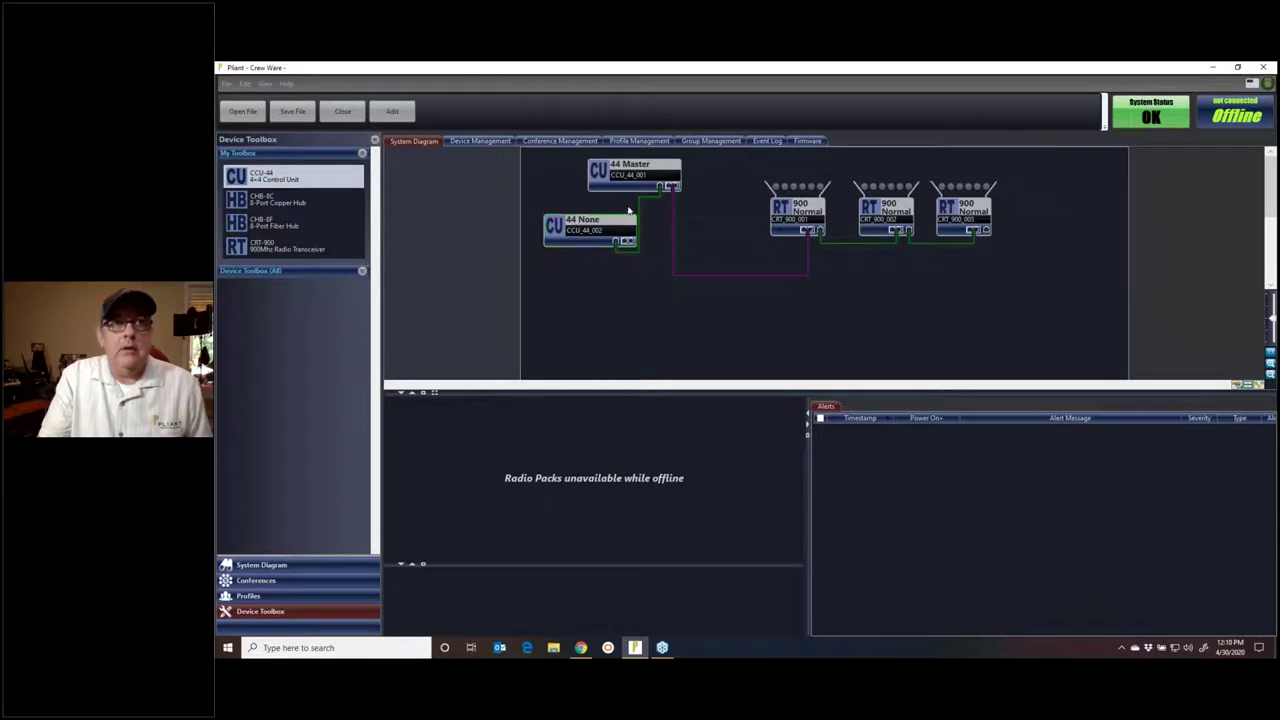
drag(640, 228, 648, 228)
Examine the device details of the second control unit below the master.
click(628, 329)
click(607, 178)
click(596, 236)
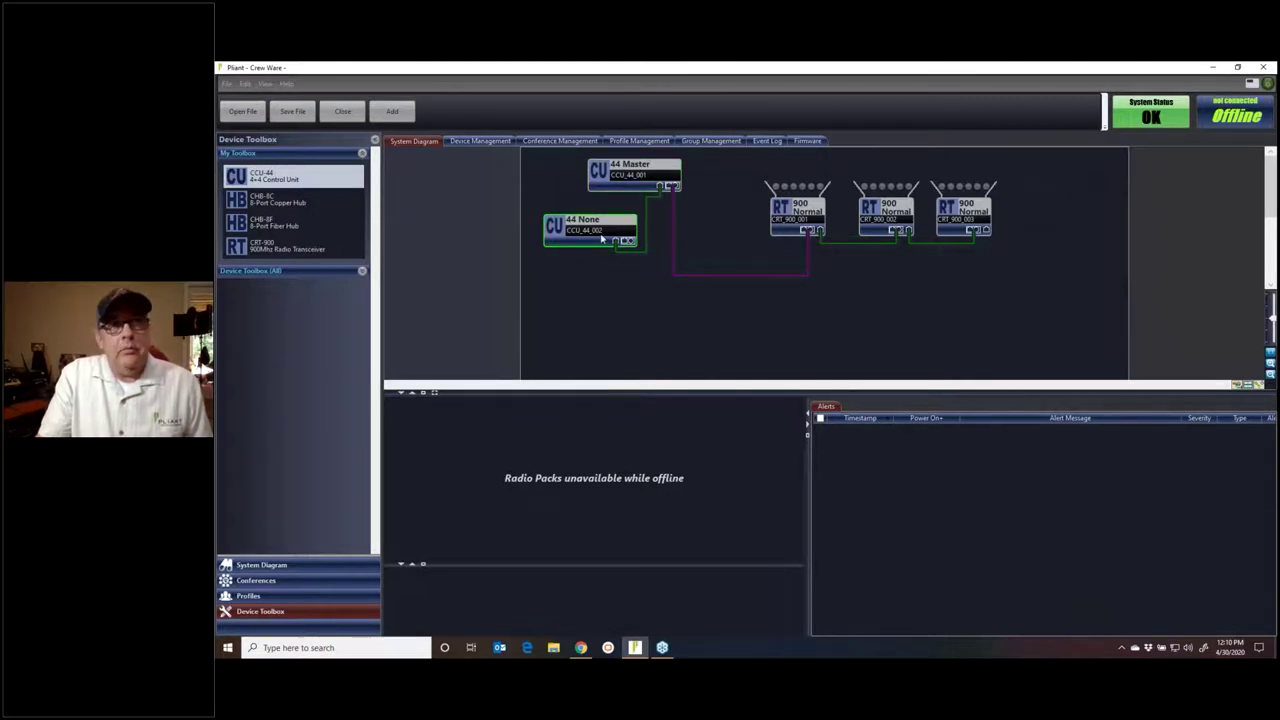
mouse_move(600, 238)
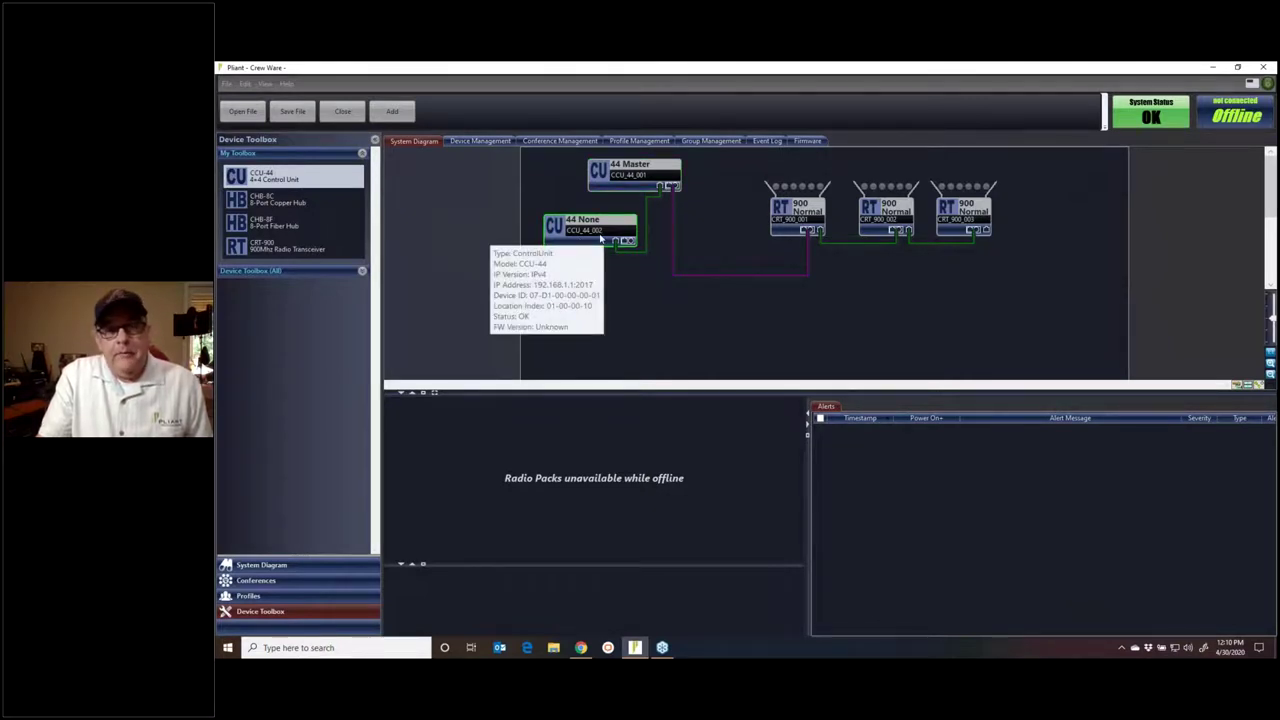
click(557, 198)
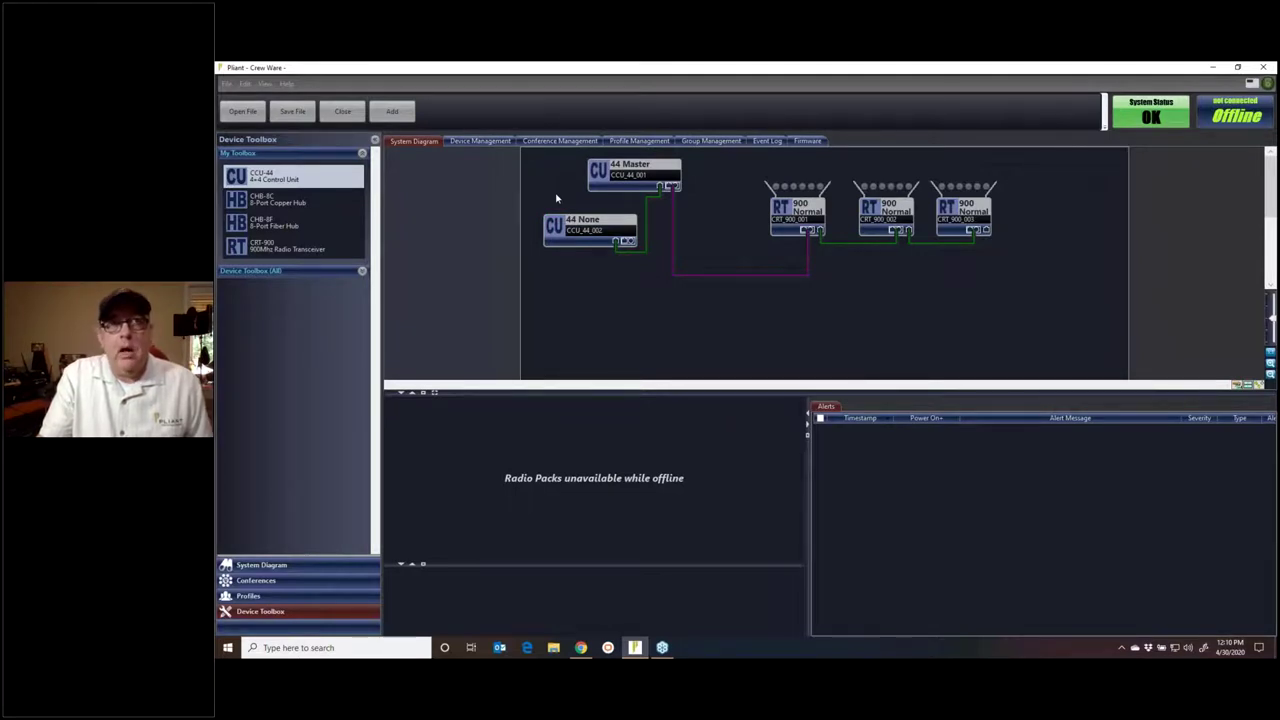
click(574, 231)
mouse_move(574, 231)
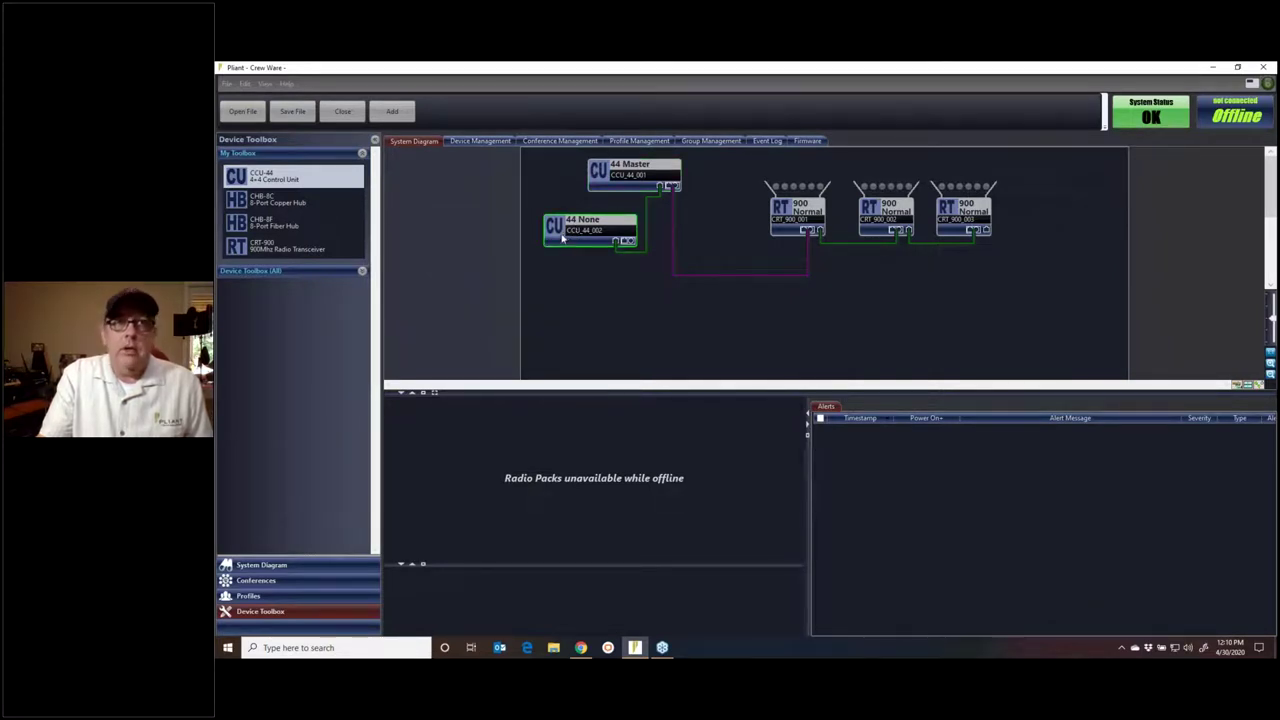
Replace the direct link between the control units with a CHB-8C 8-Port Copper Hub connected to both units.
drag(280, 200, 592, 322)
right_click(647, 229)
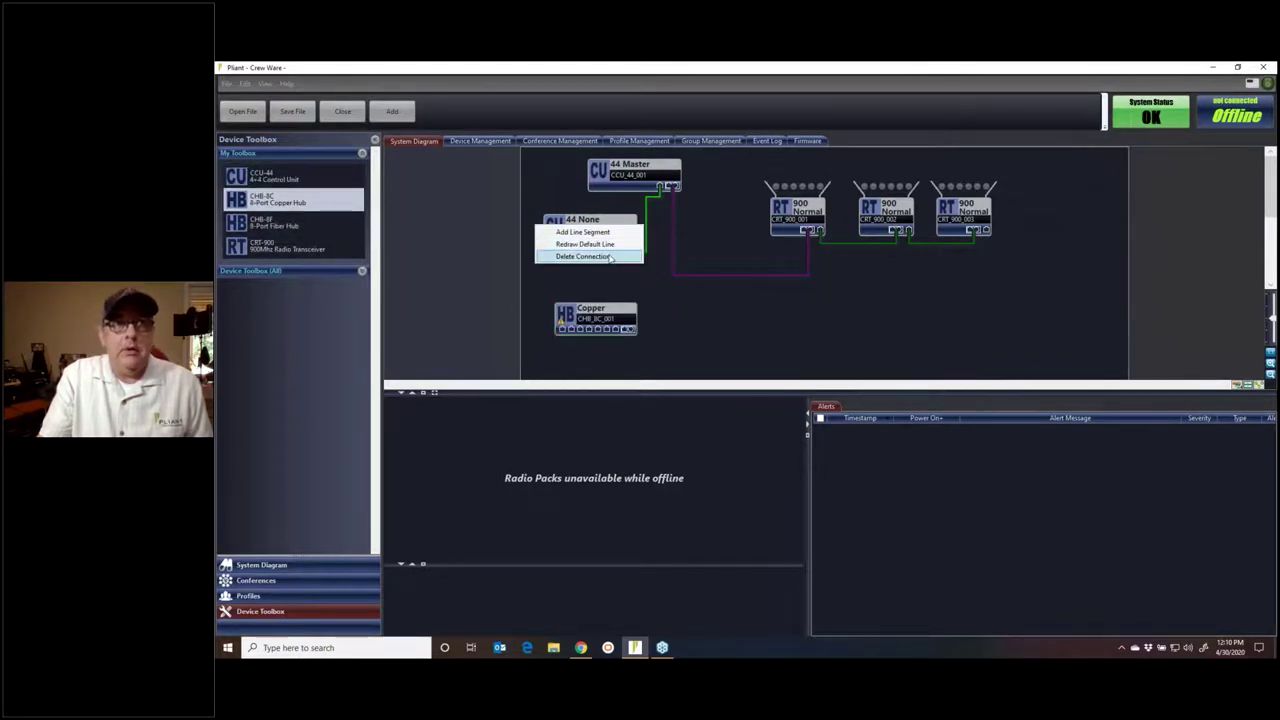
click(611, 256)
drag(661, 184, 627, 329)
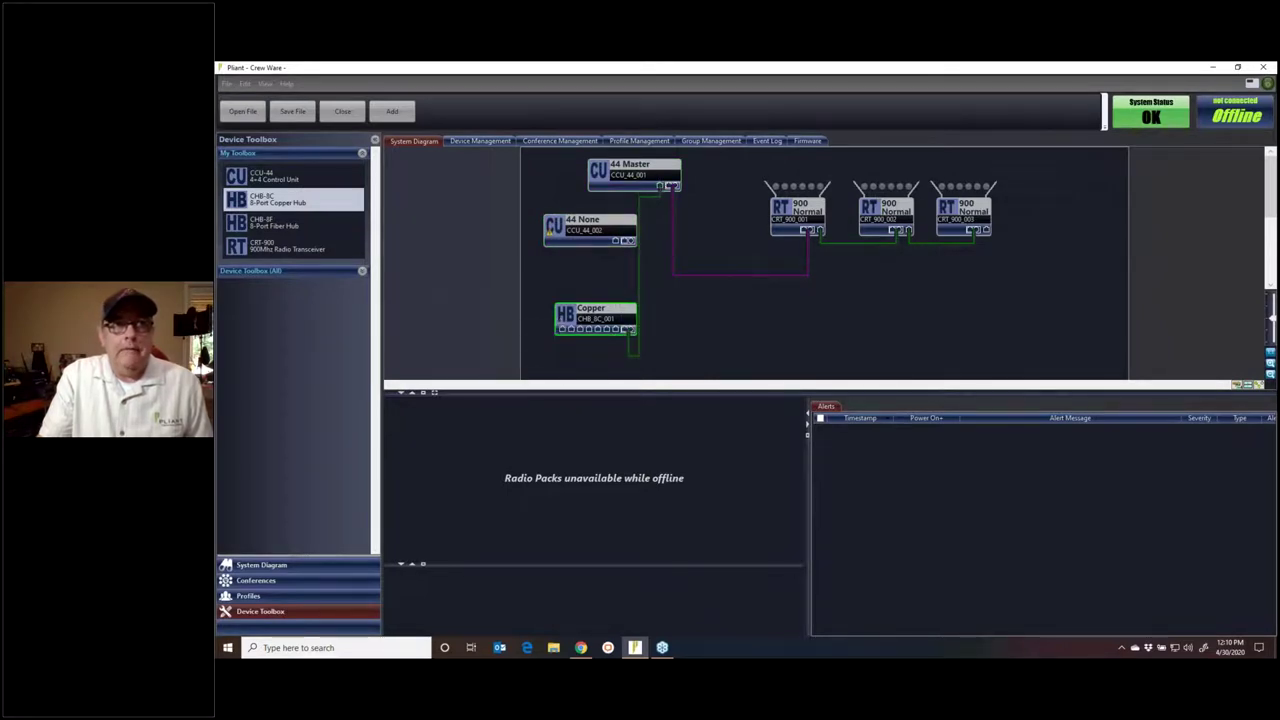
drag(545, 252, 624, 241)
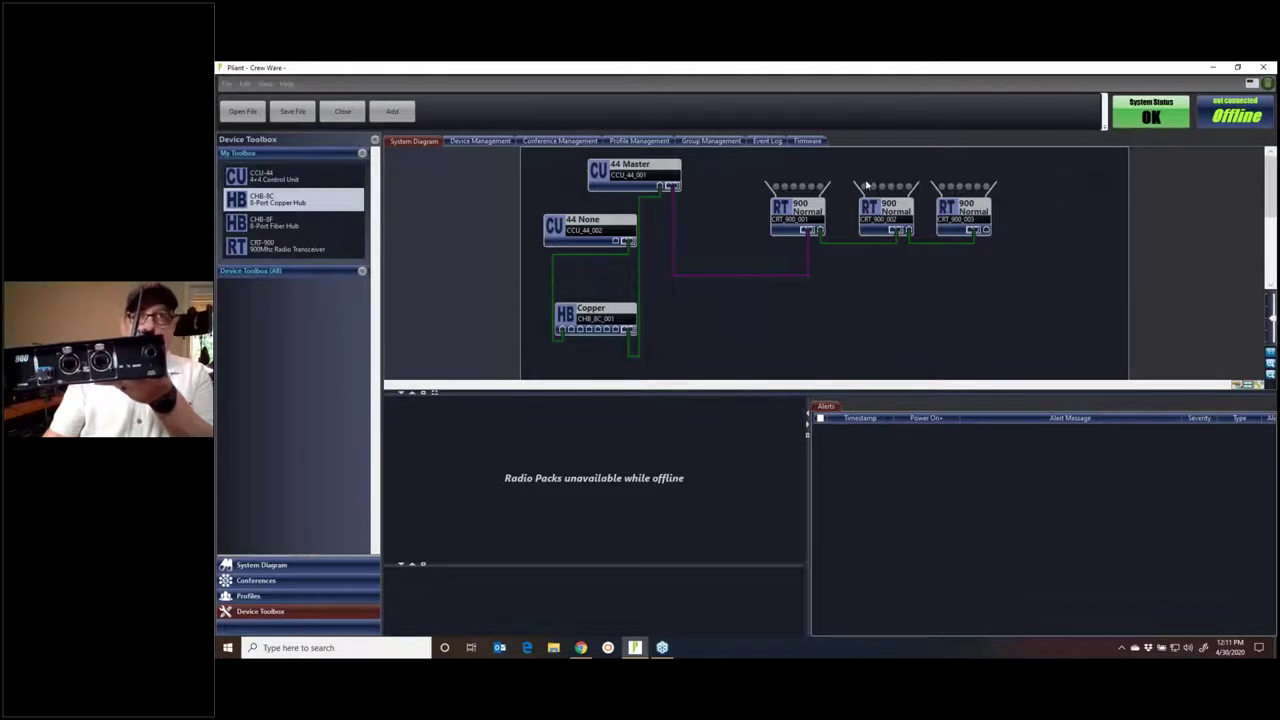
Shift the copper line between the master control unit and the copper hub outward, and enlarge the diagram area downward.
mouse_move(805, 231)
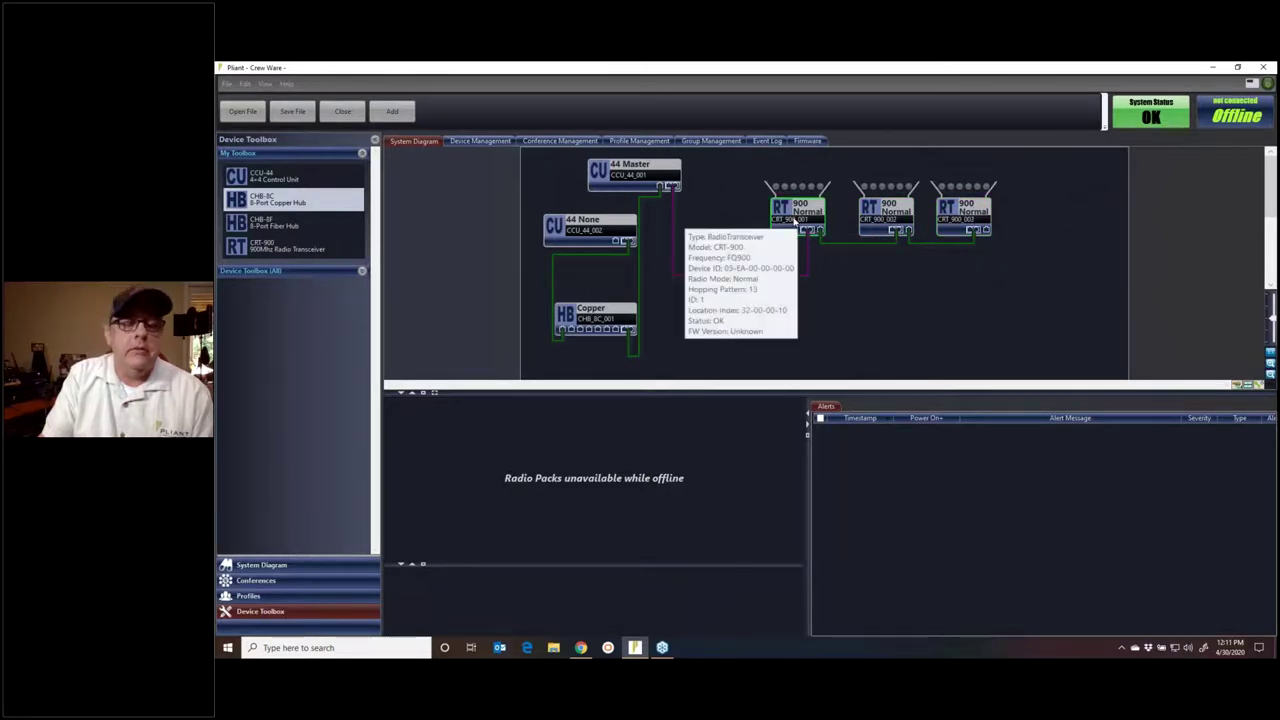
mouse_move(675, 210)
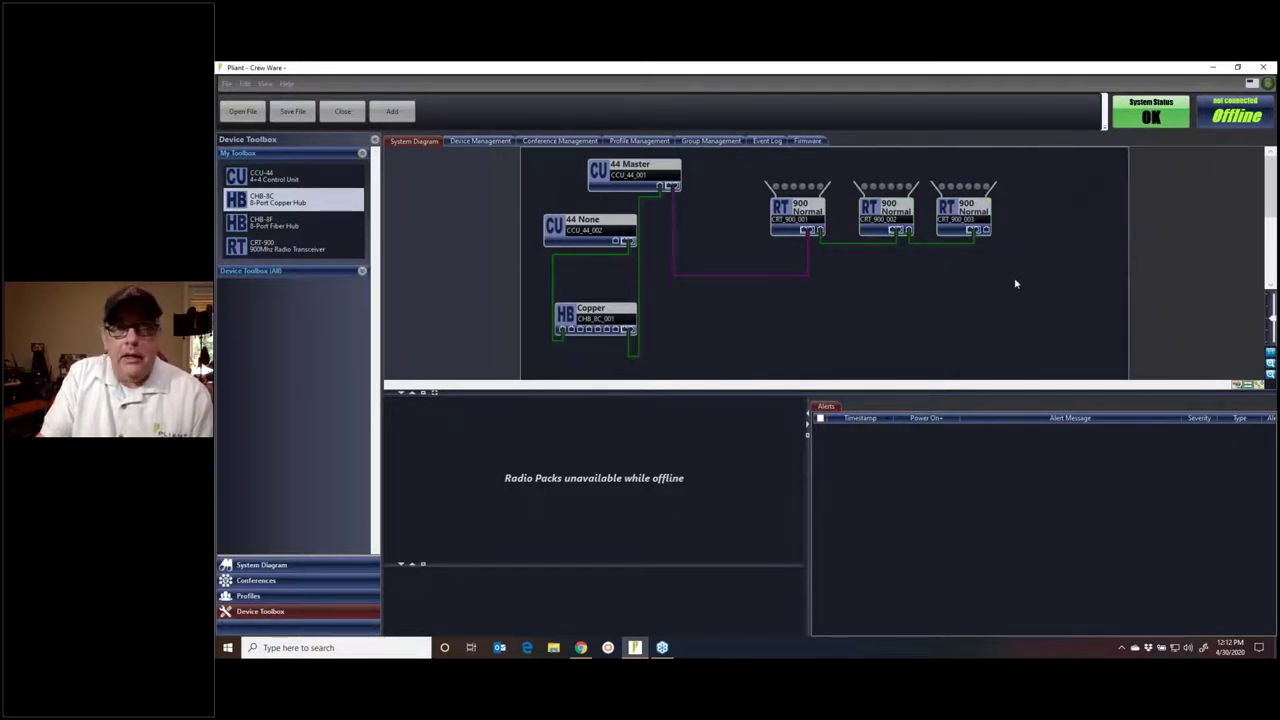
click(638, 275)
drag(638, 275, 650, 277)
click(940, 288)
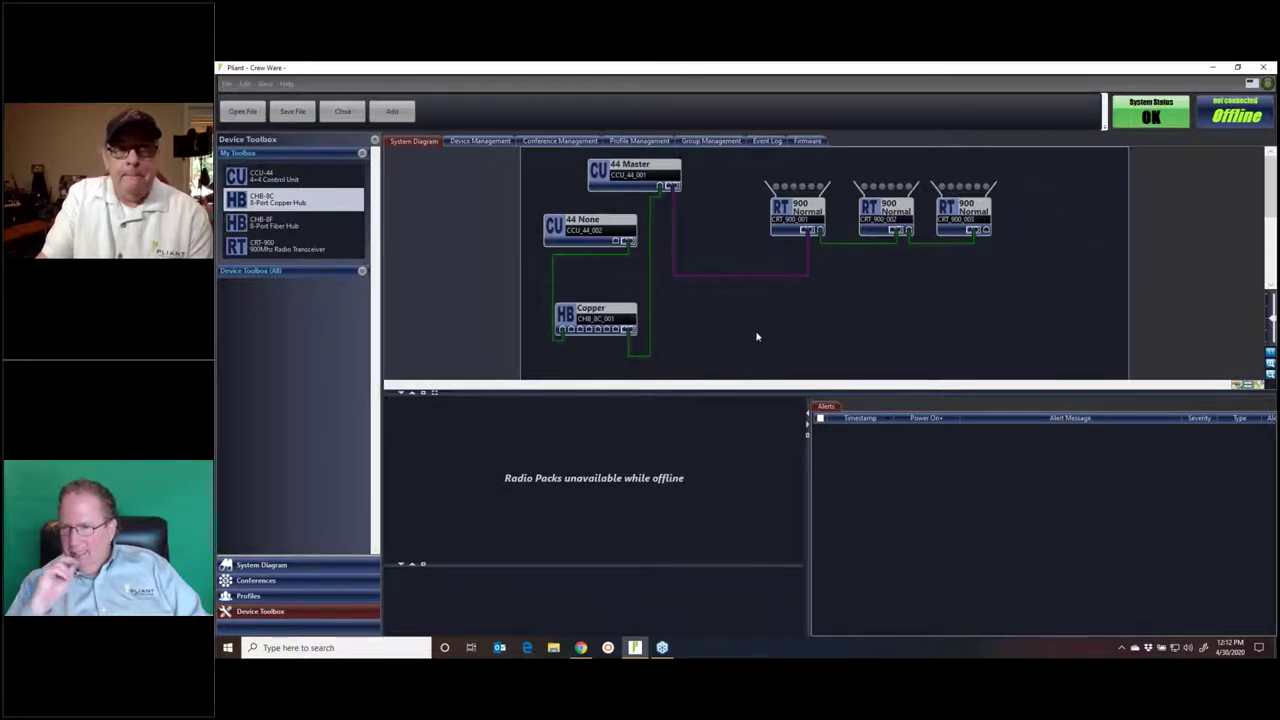
drag(760, 395, 758, 458)
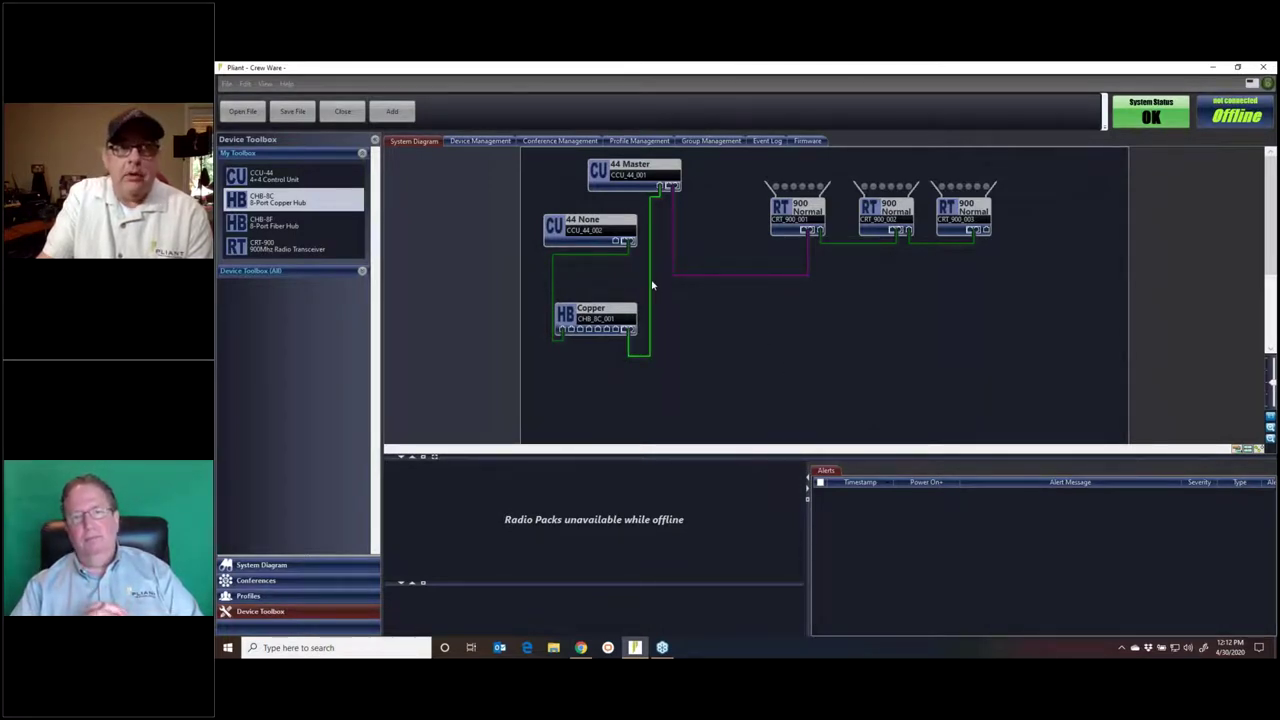
mouse_move(652, 287)
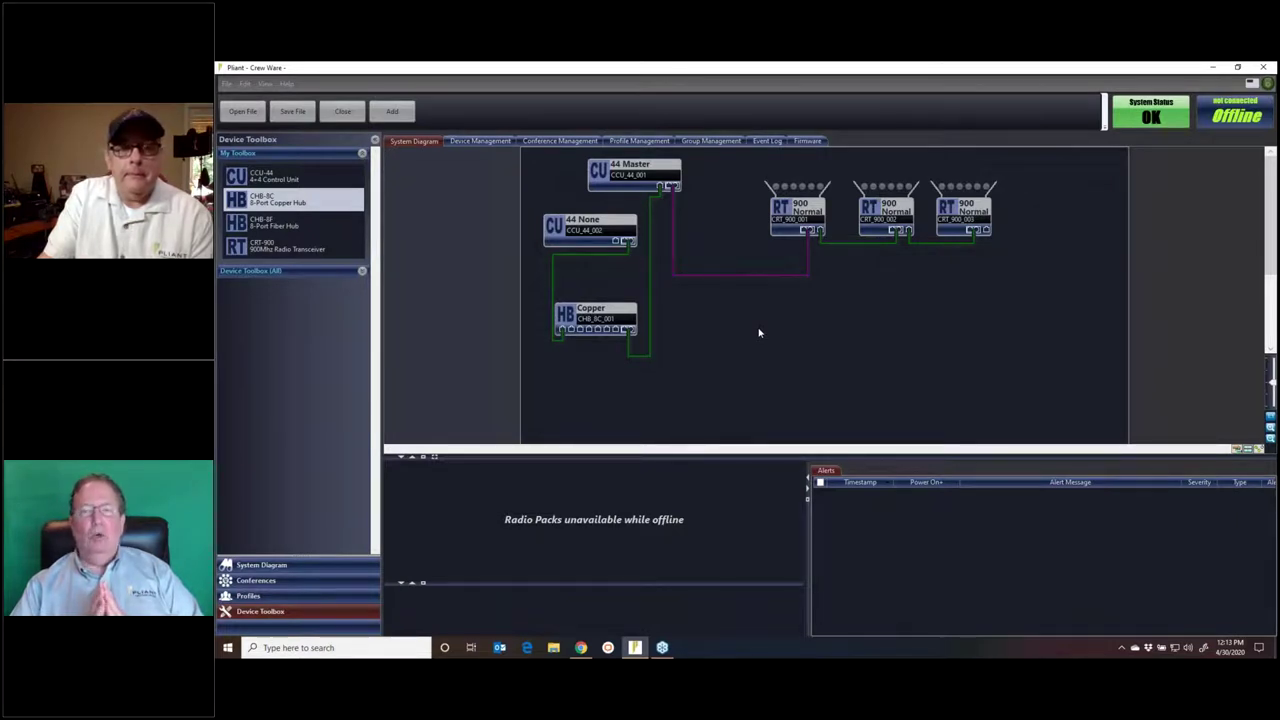
Move the three 900 MHz transceivers together and the master control unit further right in the diagram.
drag(1050, 283, 718, 168)
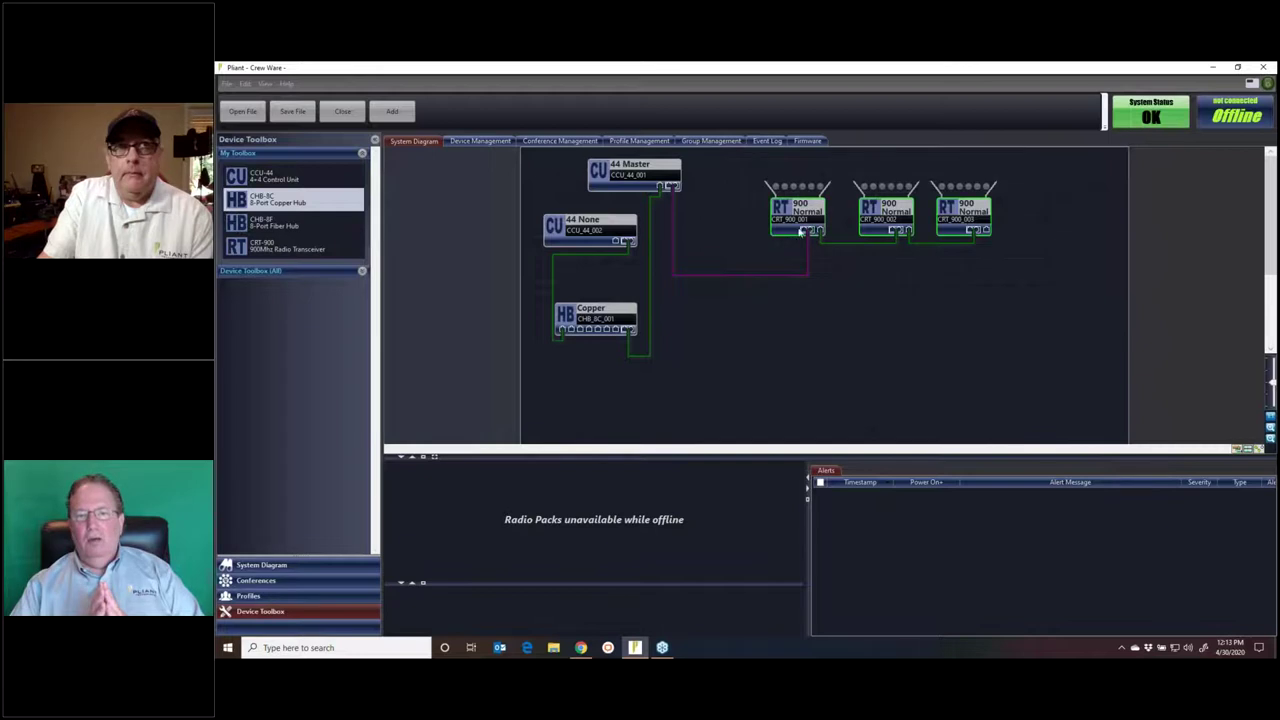
drag(802, 226, 902, 215)
drag(638, 177, 726, 177)
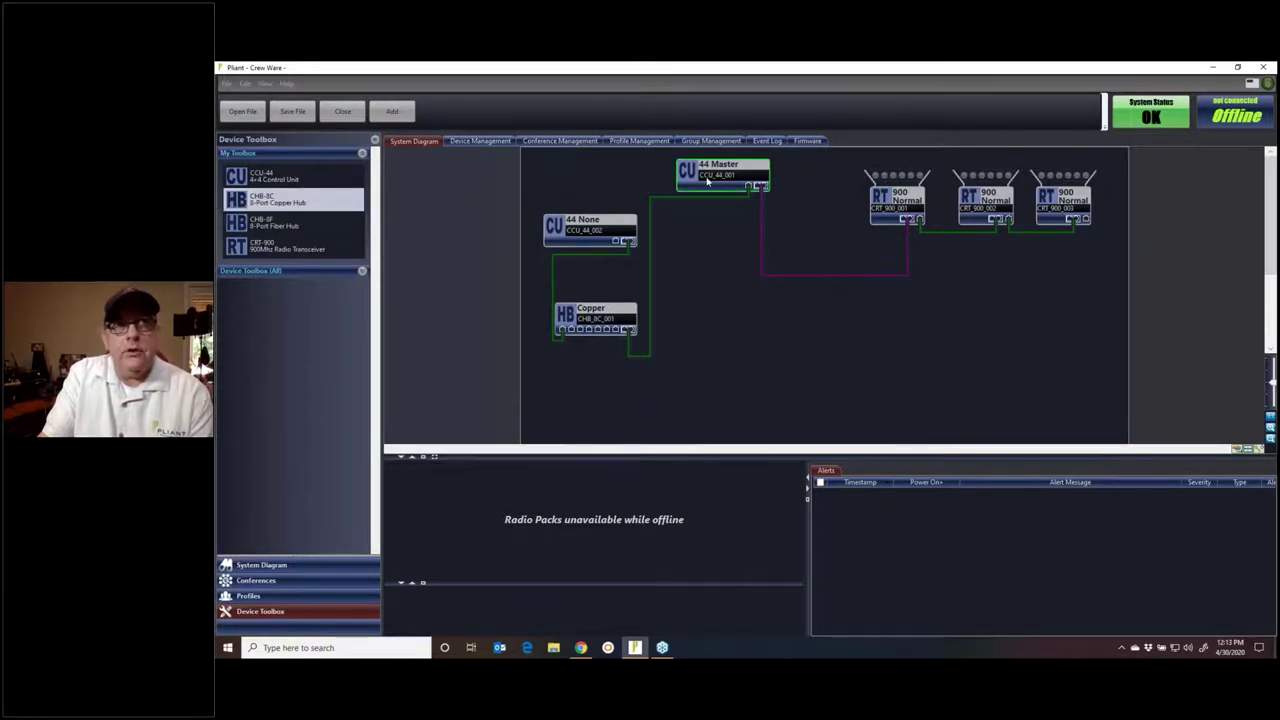
Set the second control unit's sync priority to Secondary and return to the system diagram.
mouse_move(722, 172)
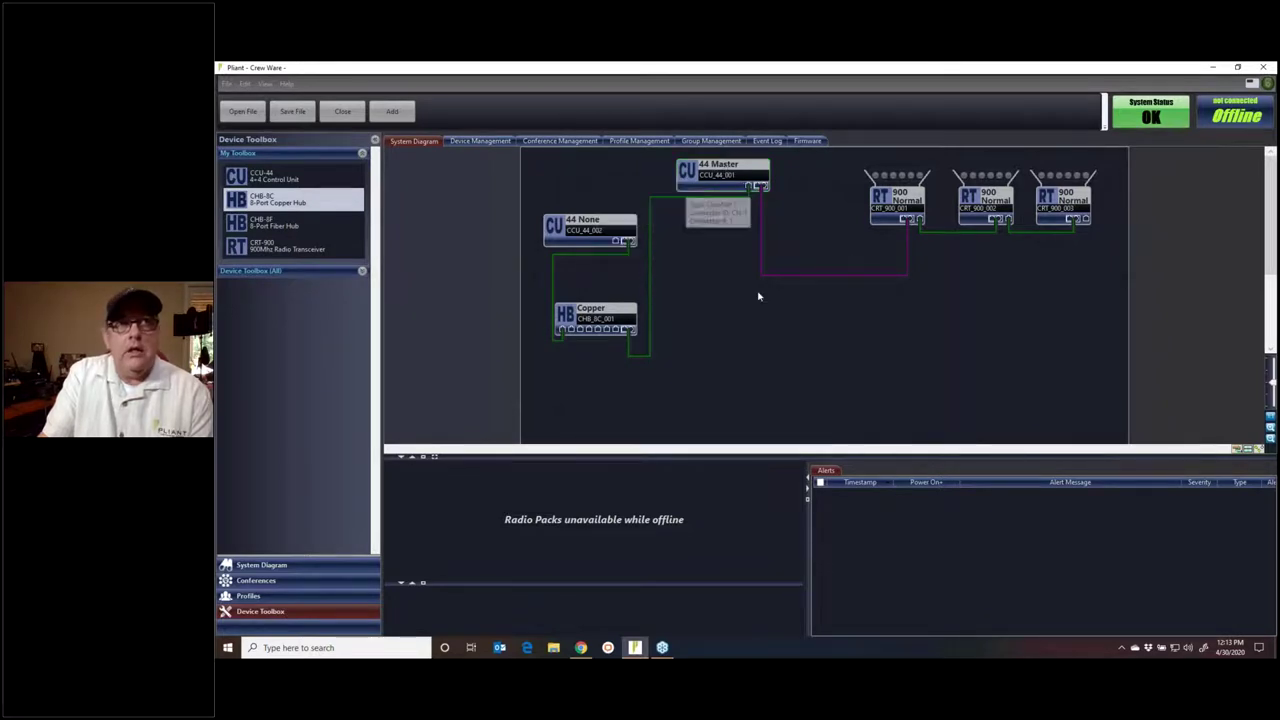
mouse_move(574, 227)
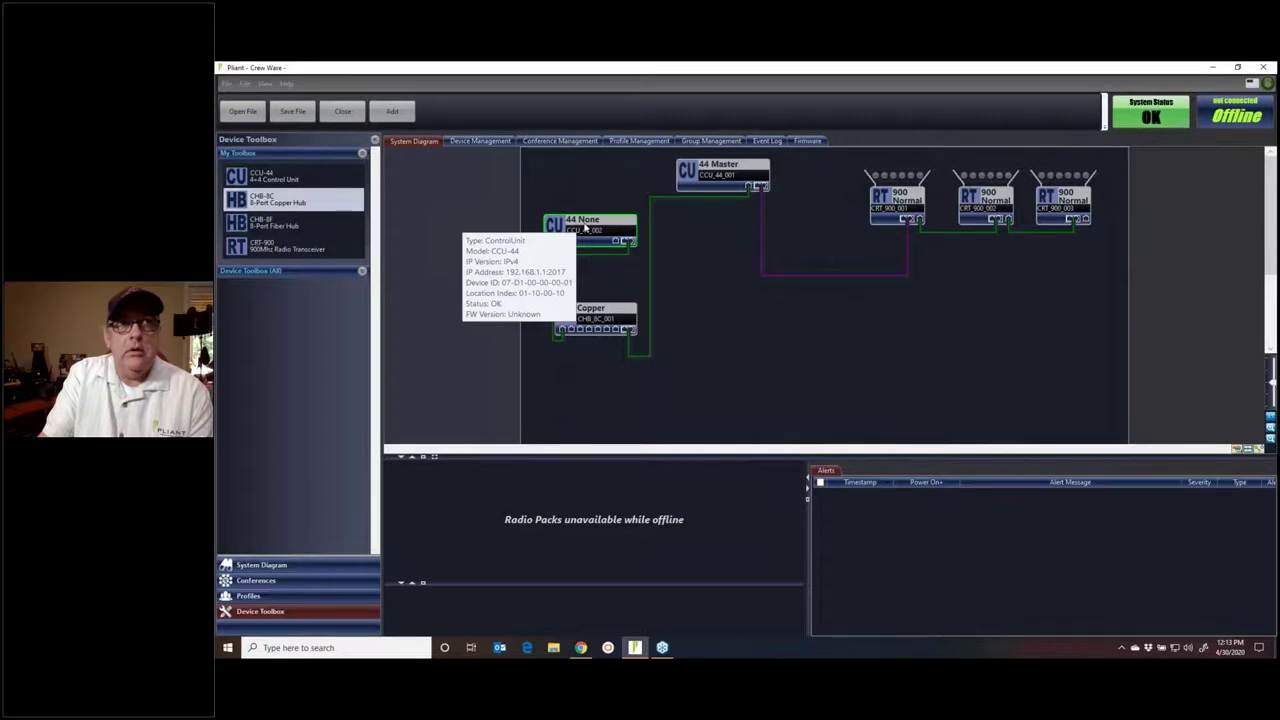
double_click(585, 229)
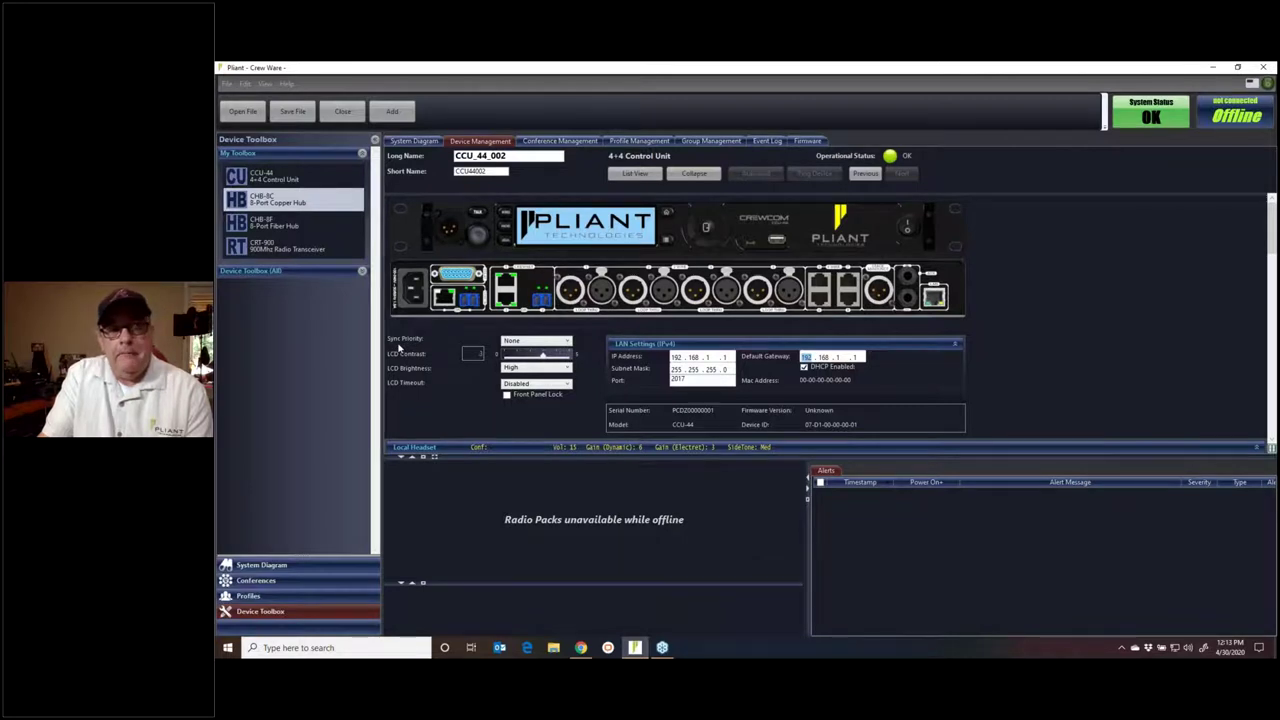
click(548, 346)
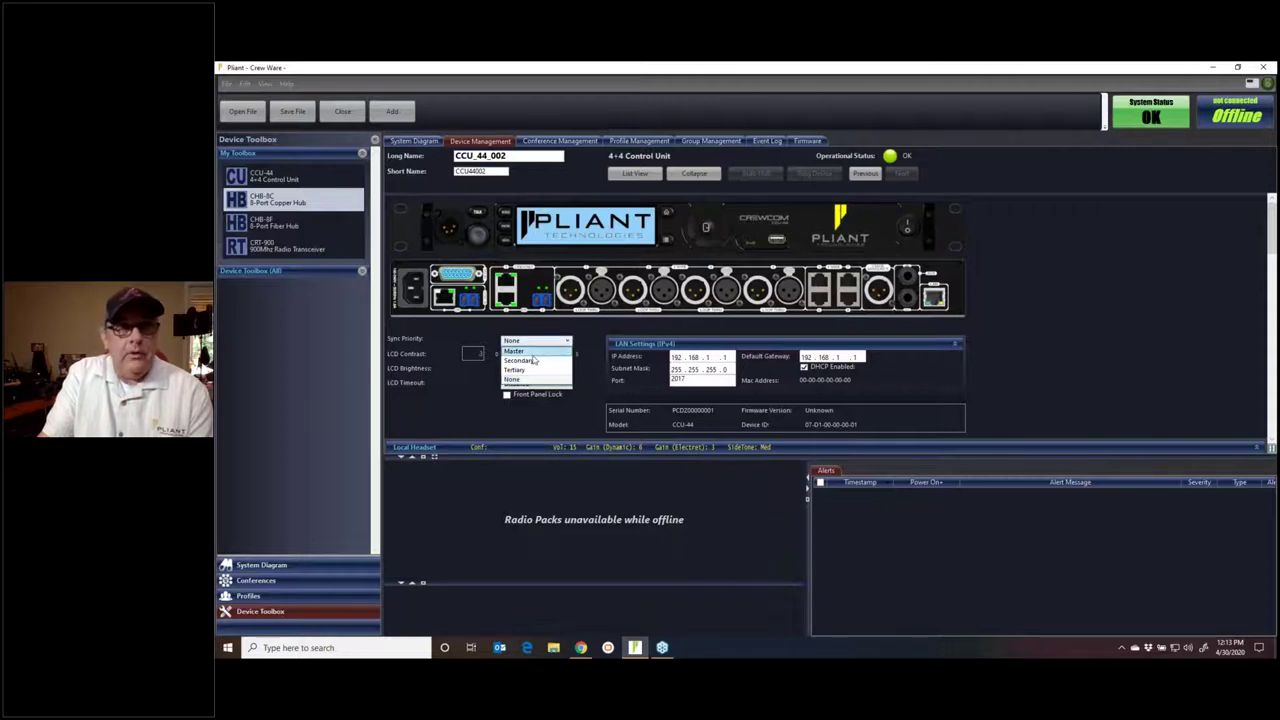
click(528, 362)
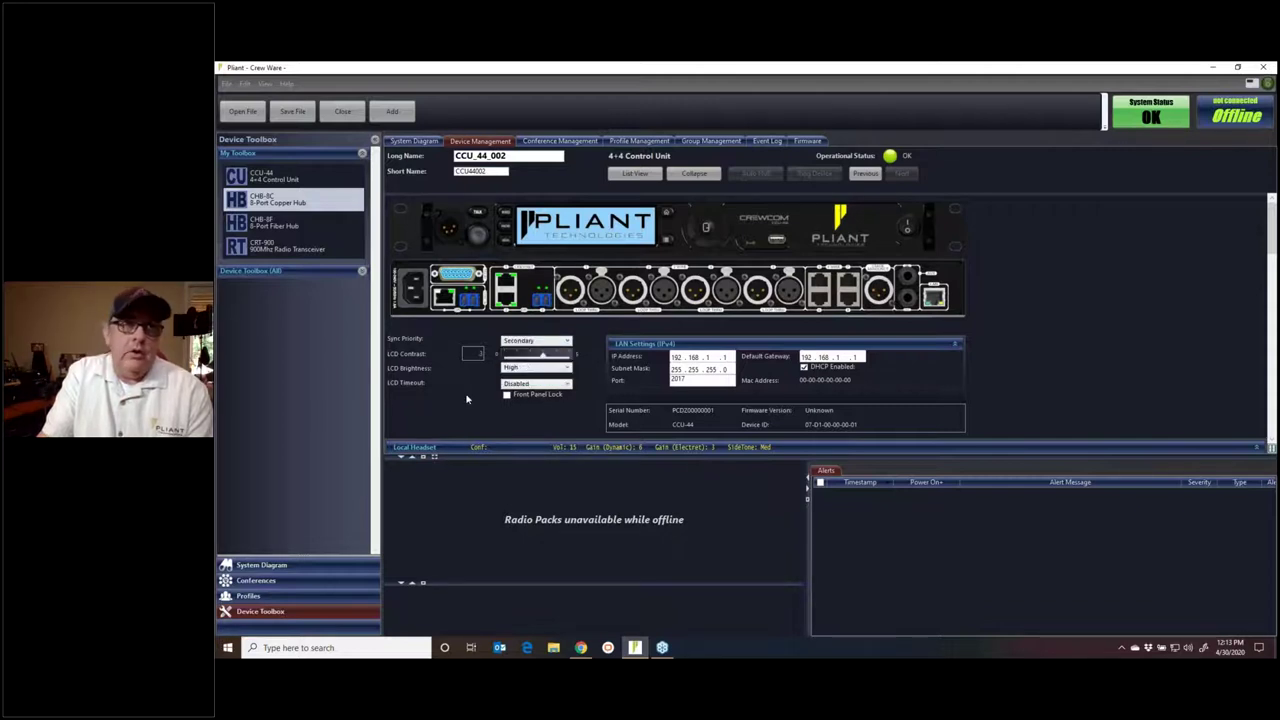
click(414, 141)
mouse_move(606, 230)
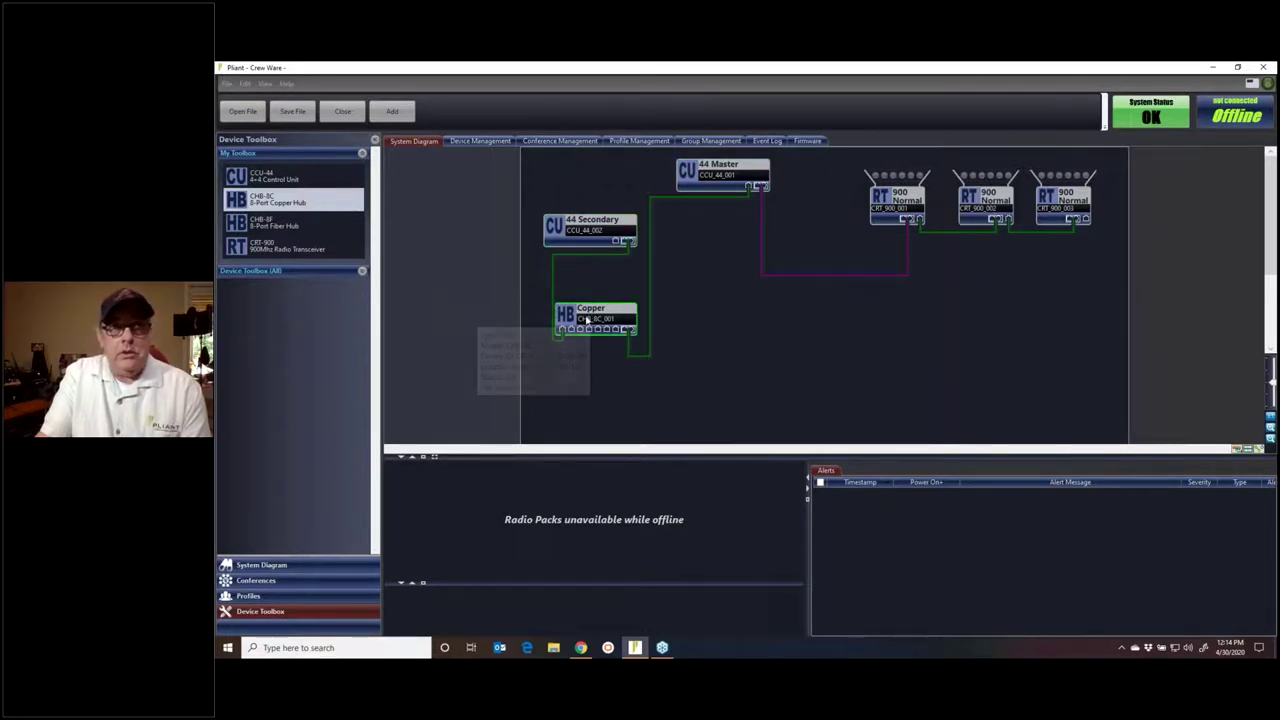
Nudge the copper hub right, add a CHB-8F 8-Port Fiber Hub connected to it, and place the fiber hub below the transceivers.
drag(591, 318, 603, 318)
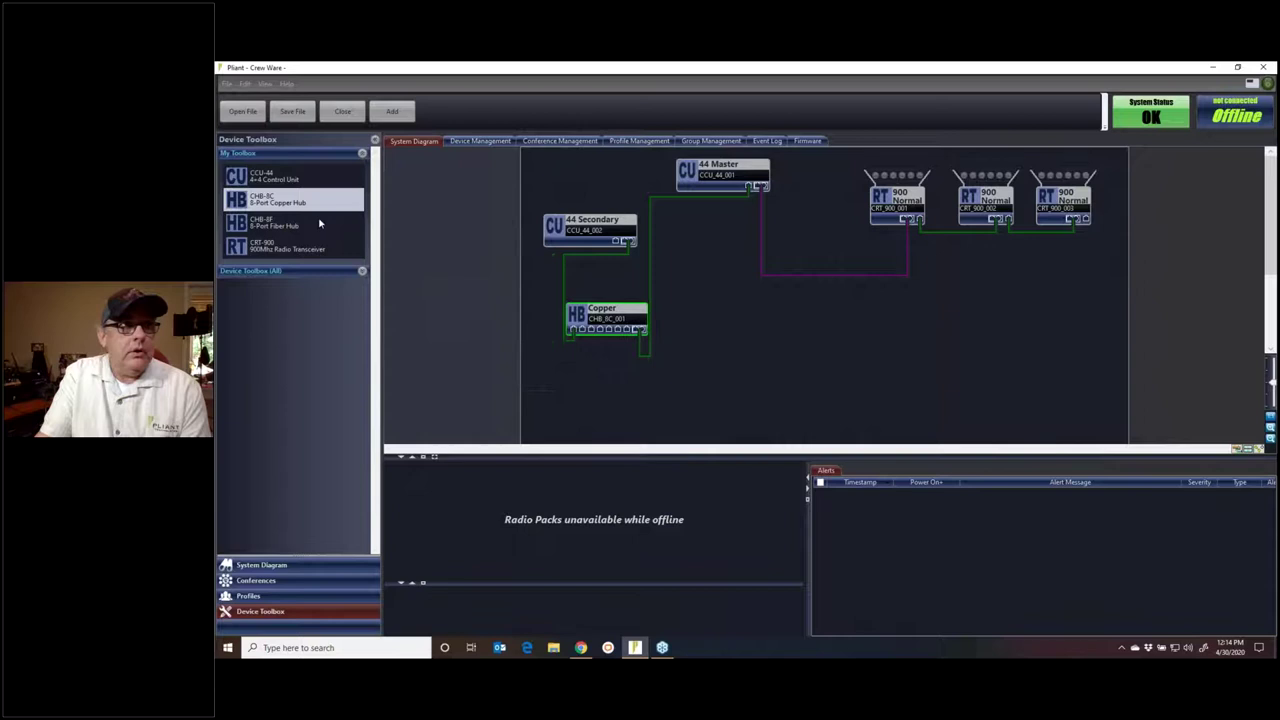
drag(262, 224, 714, 308)
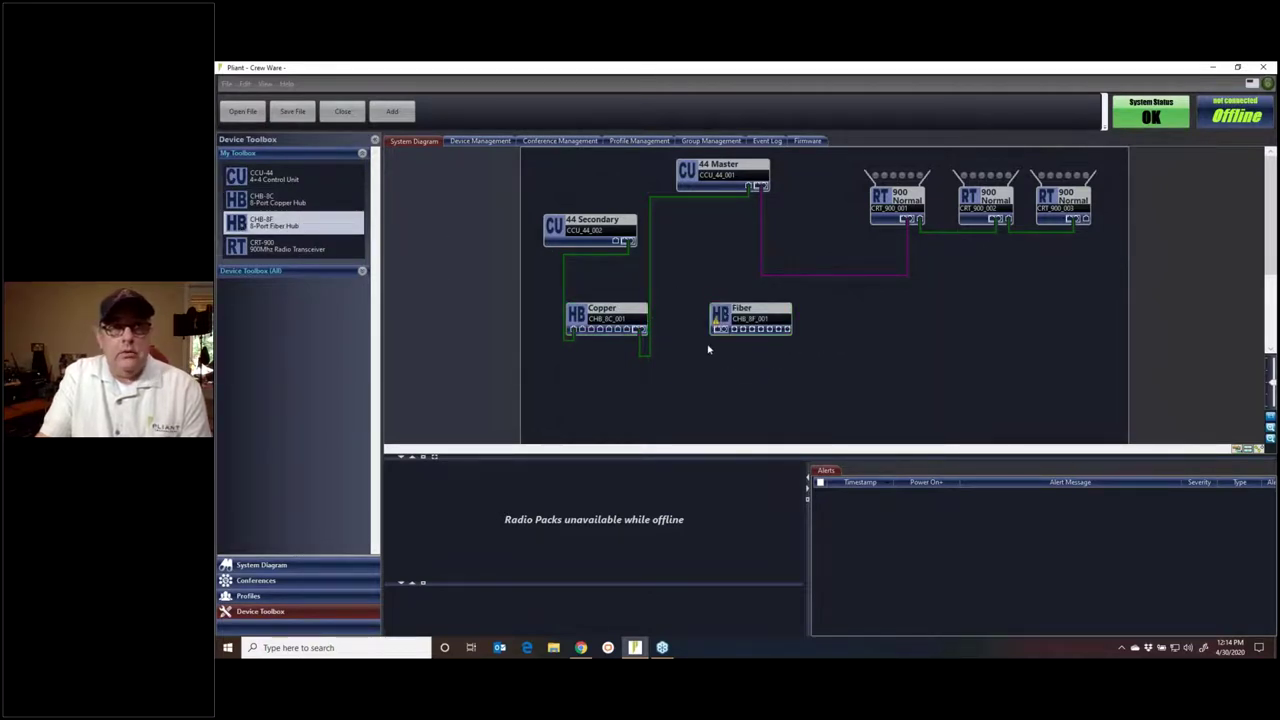
drag(598, 342, 984, 310)
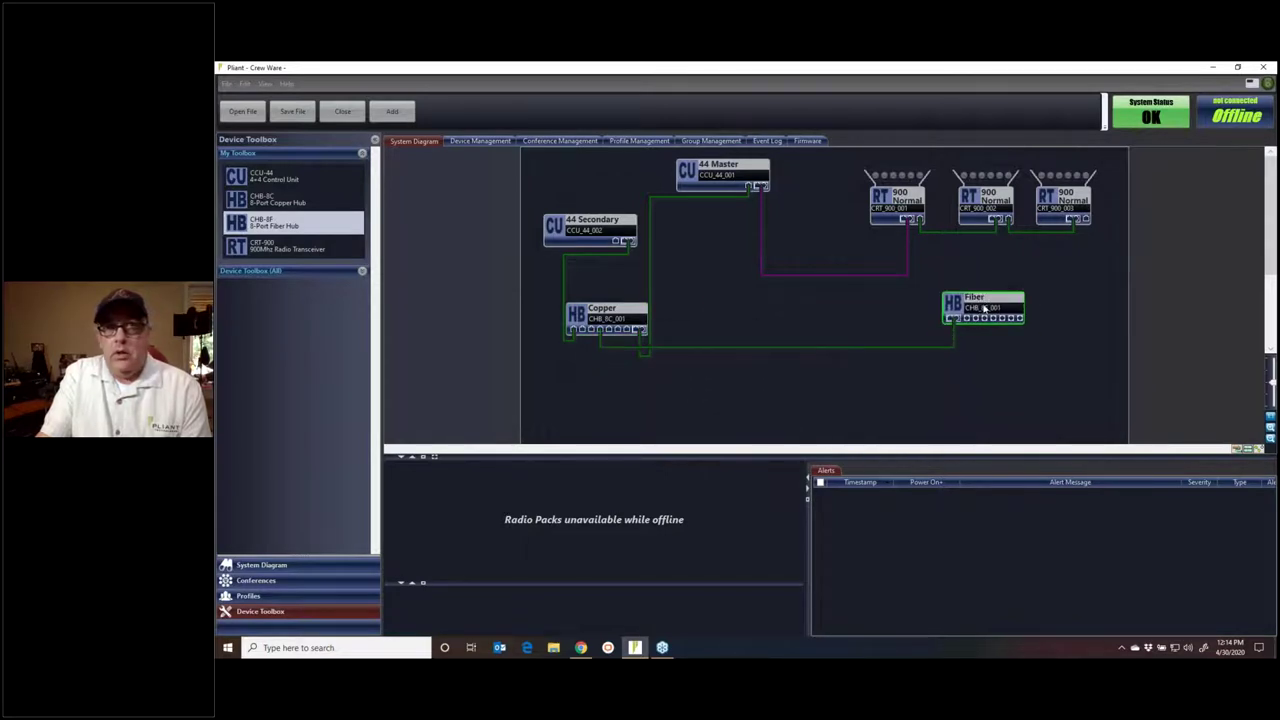
Add two CRT-2400 2.4Ghz Radio Transceivers and one CRT-900 transceiver below the fiber hub from the full device list.
click(362, 271)
drag(285, 410, 875, 396)
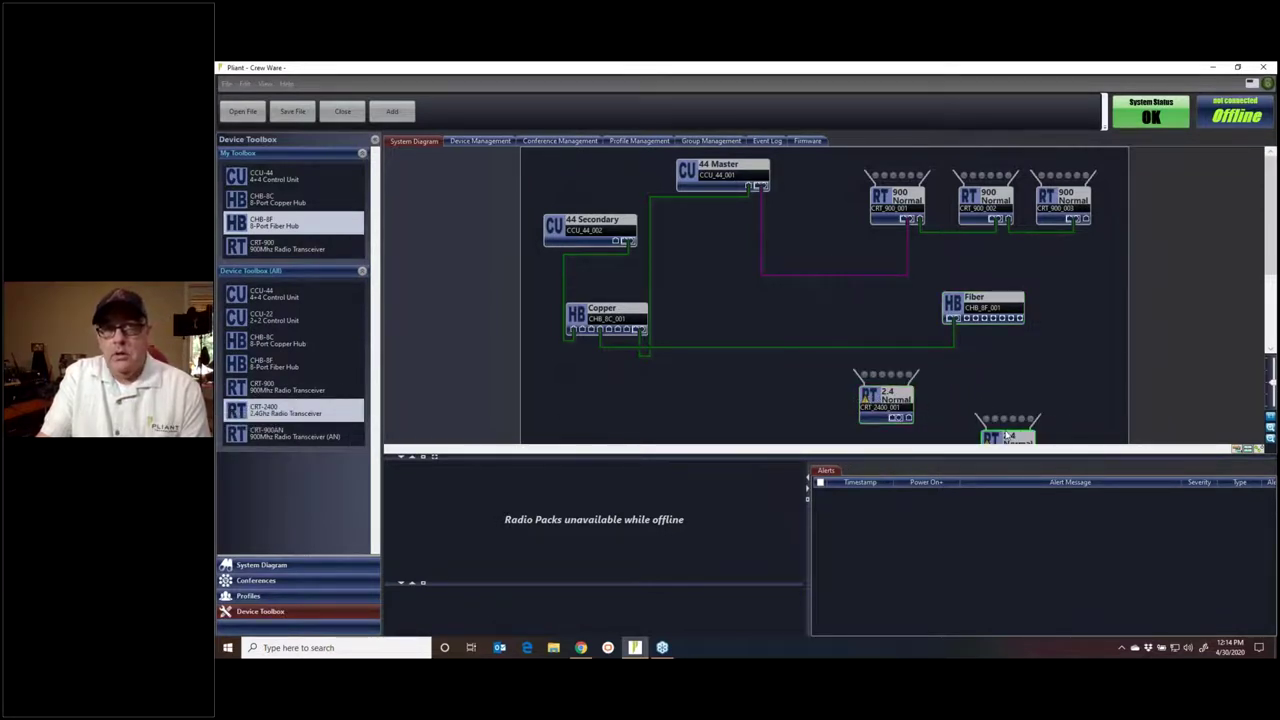
drag(1008, 436, 975, 400)
drag(300, 390, 975, 400)
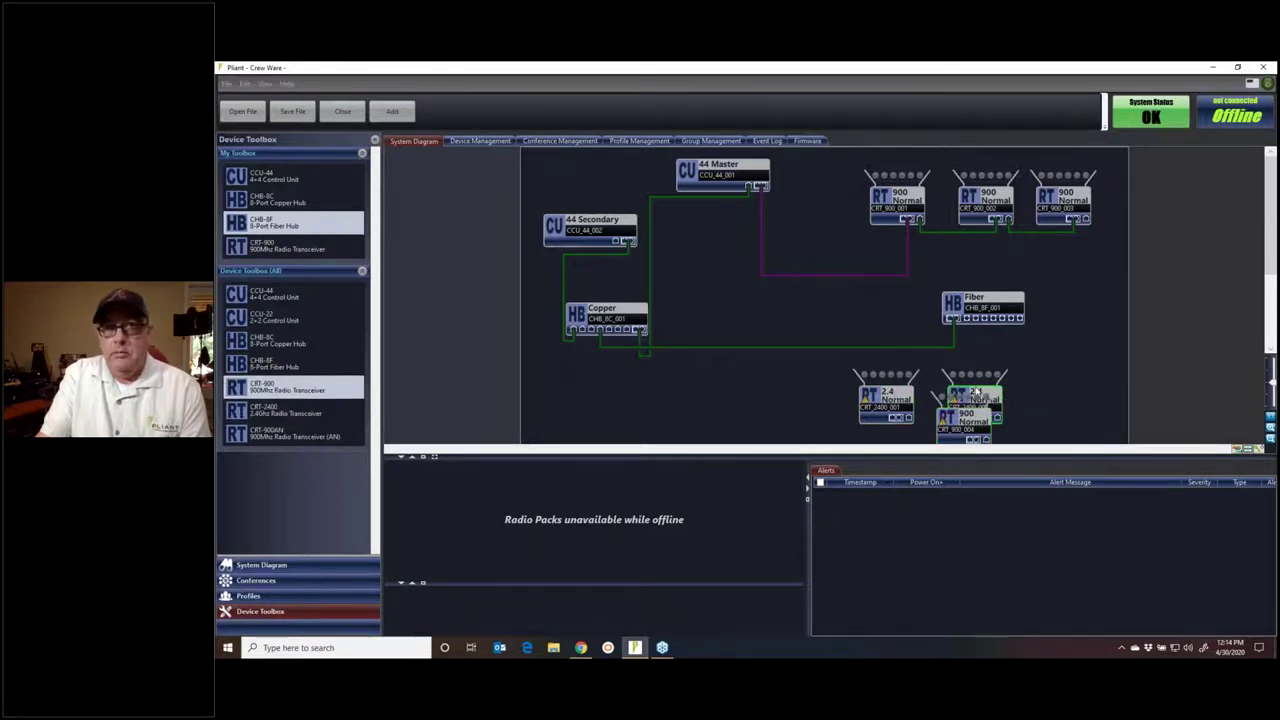
Connect the first CRT-2400 to the fiber hub, daisy-chain the new CRT-900 to it, and space the two transceivers apart.
drag(966, 318, 780, 414)
drag(958, 399, 694, 398)
drag(809, 424, 731, 419)
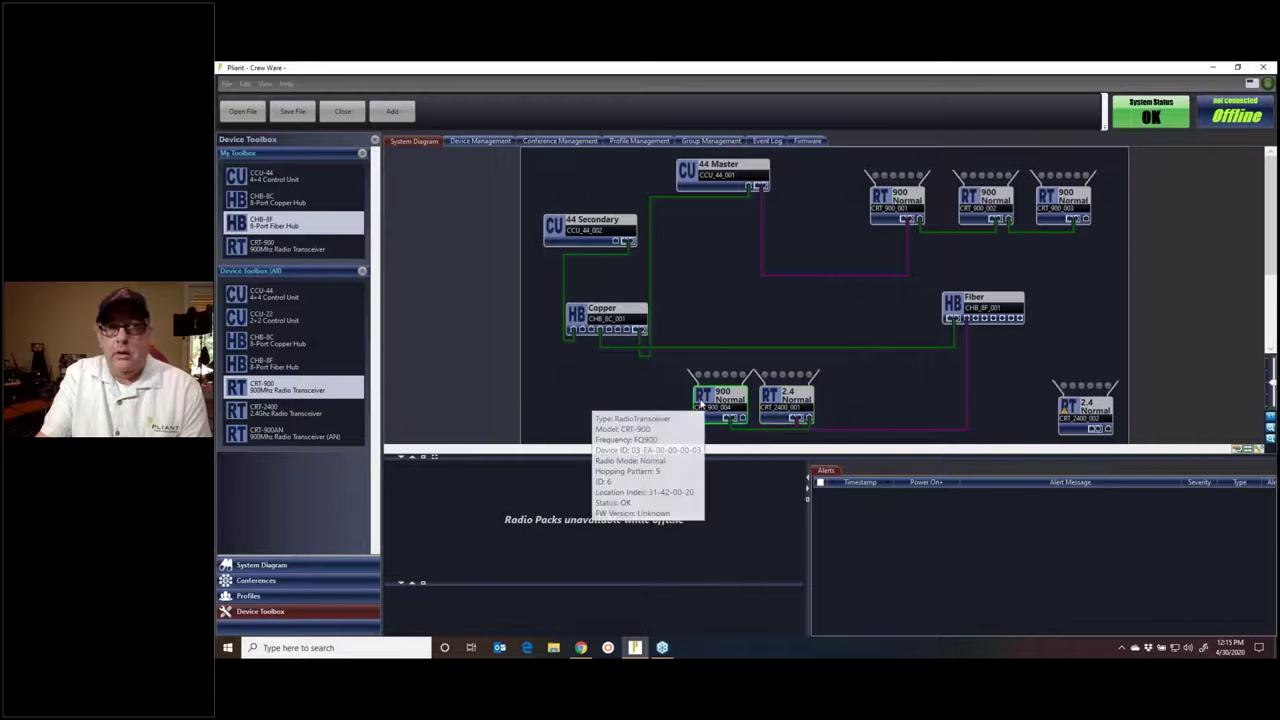
drag(709, 408, 687, 407)
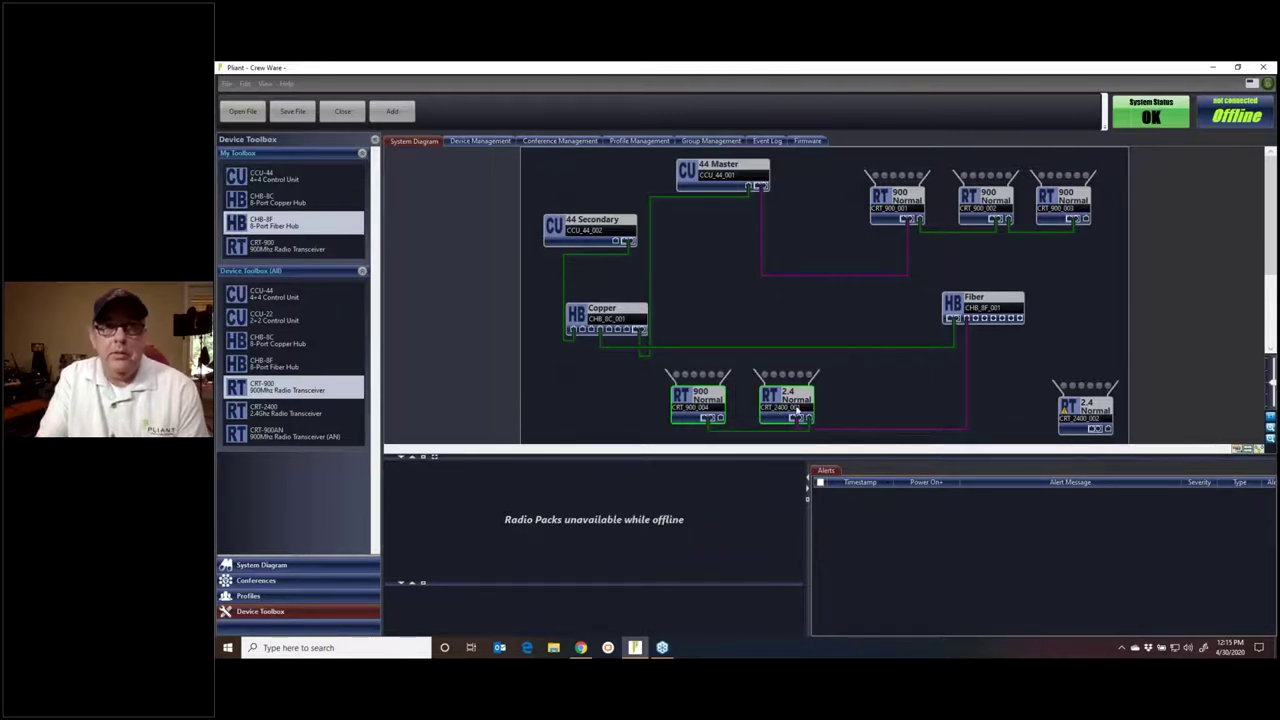
Connect the second CRT-2400 to the fiber hub, and reposition both devices higher in the diagram.
mouse_move(797, 411)
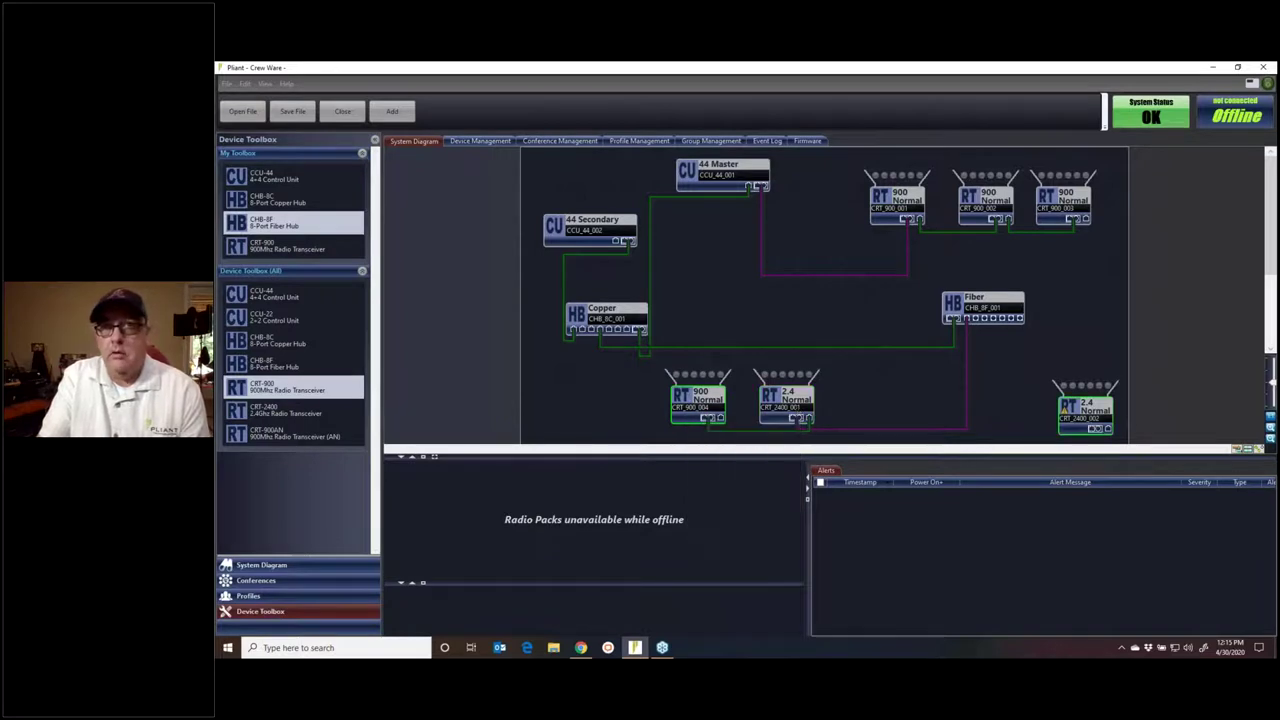
drag(1086, 420, 1086, 388)
drag(976, 320, 1088, 396)
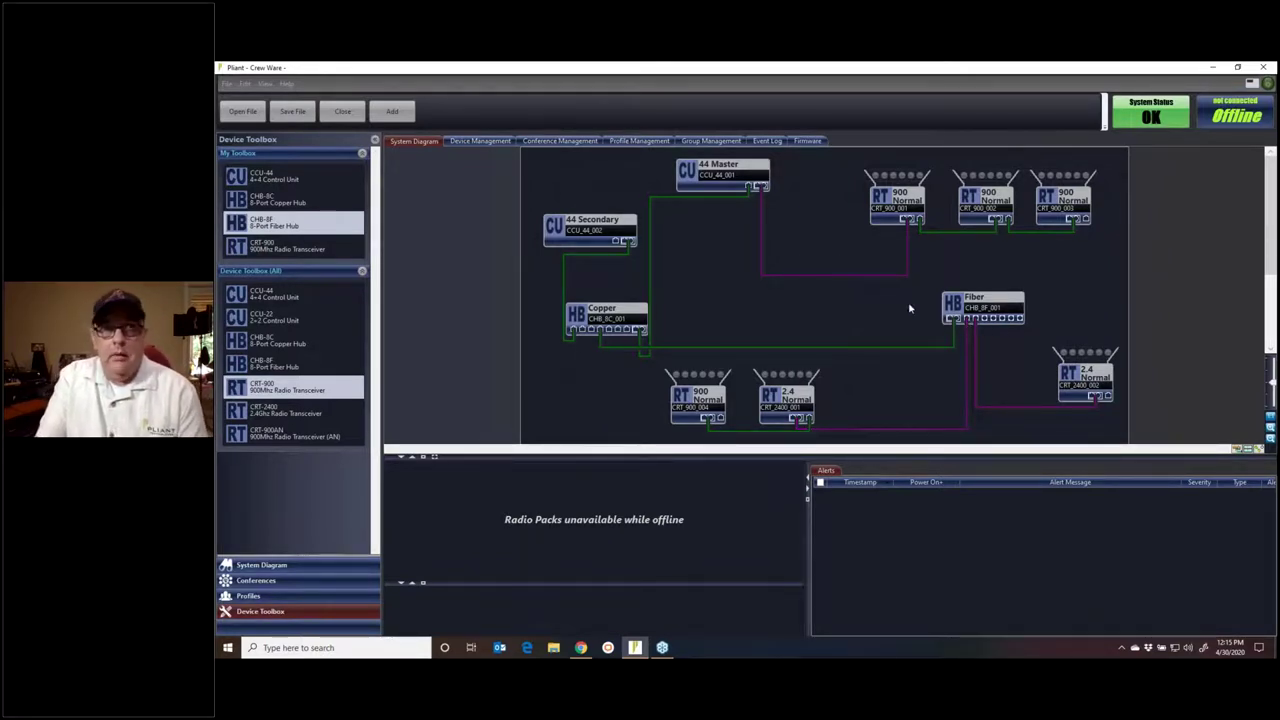
drag(992, 306, 994, 285)
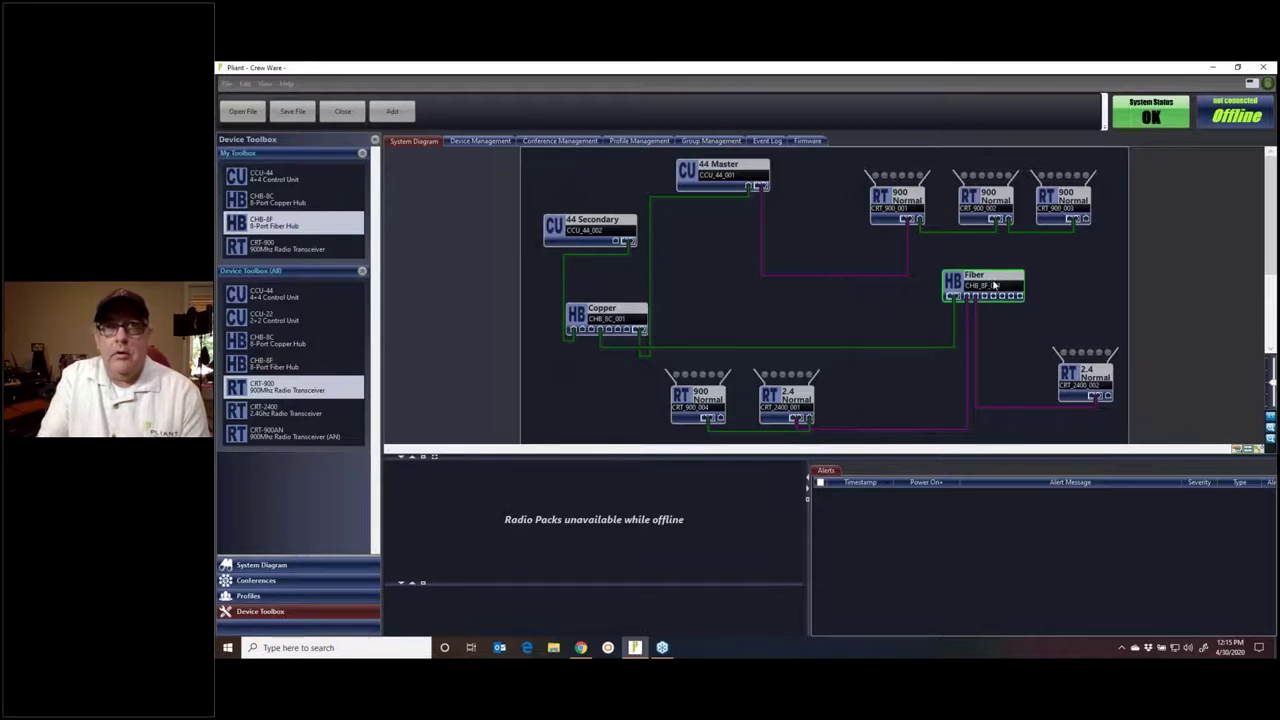
drag(1084, 377, 1073, 366)
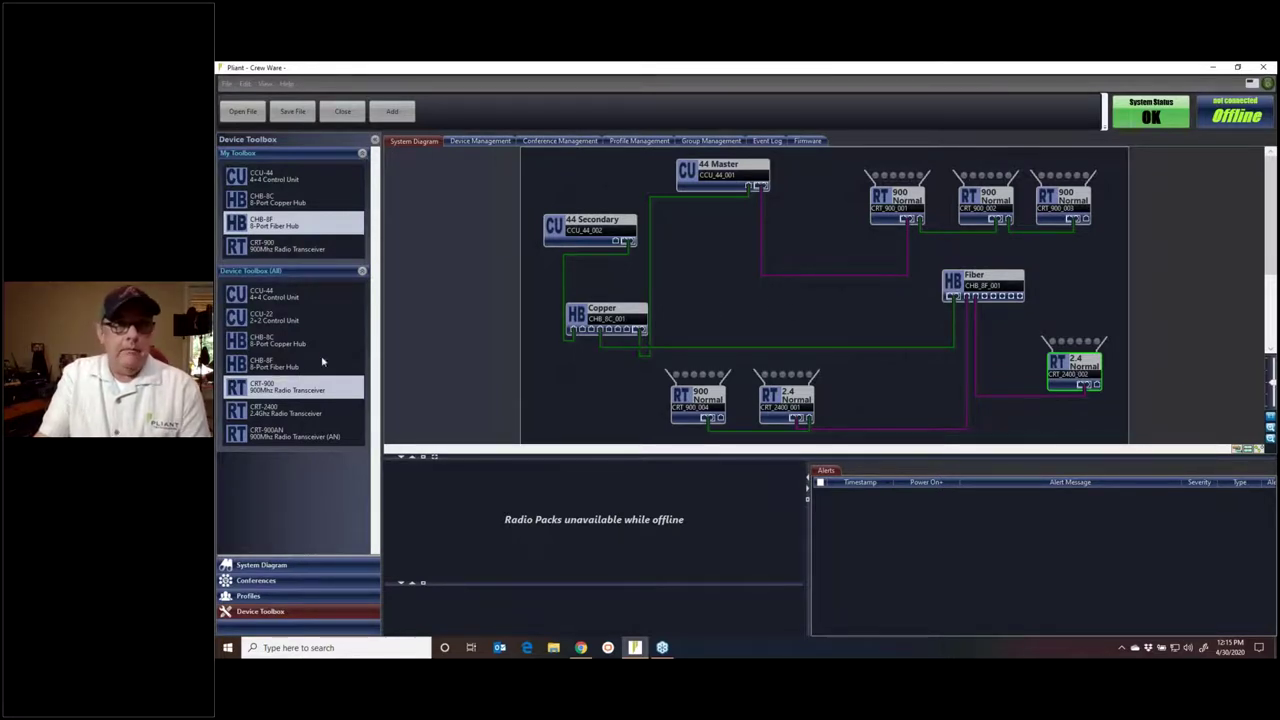
Collapse the full device list and open the device management view for the second control unit.
click(362, 270)
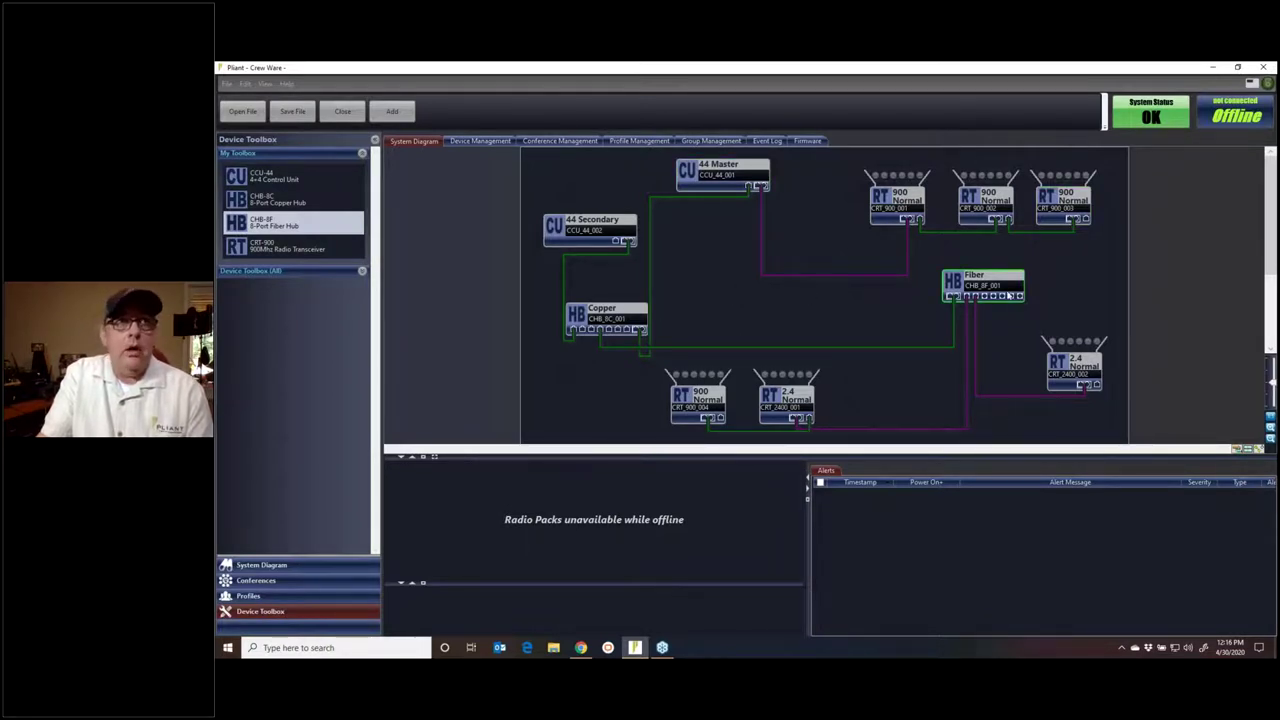
click(478, 141)
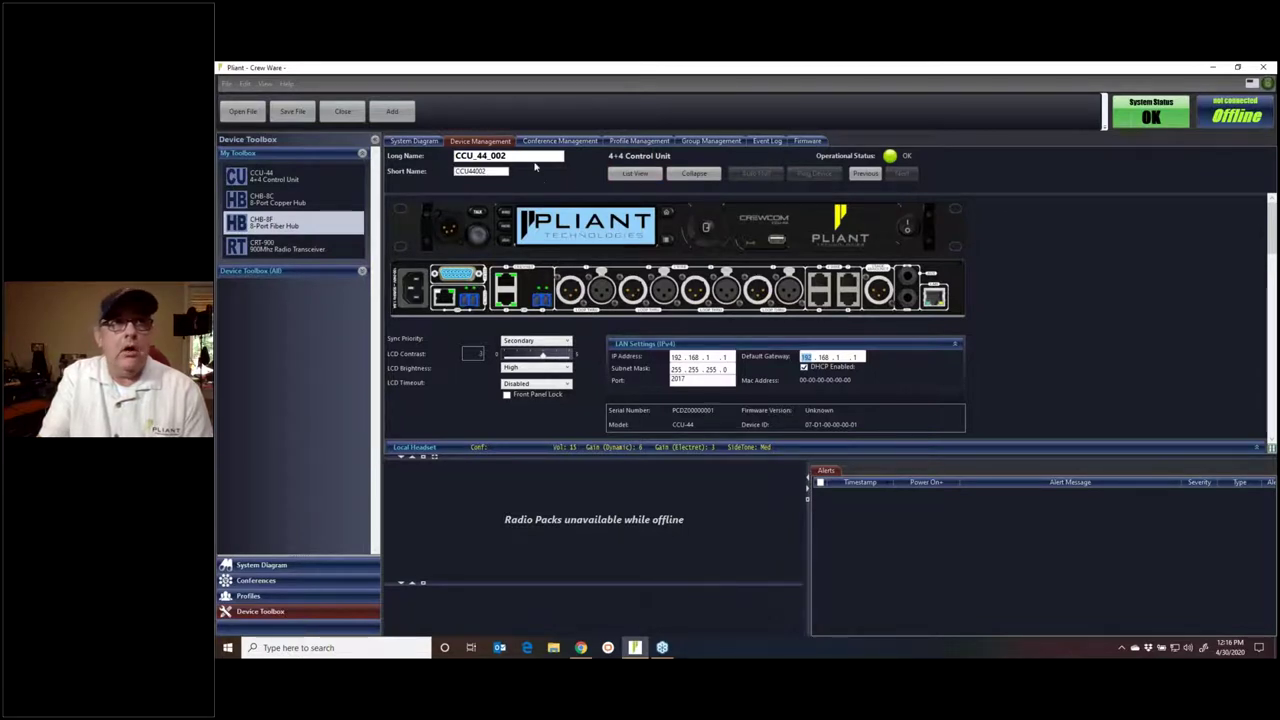
Go to the first control unit and set its long name to MASTER and its short name to MSTR.
click(865, 173)
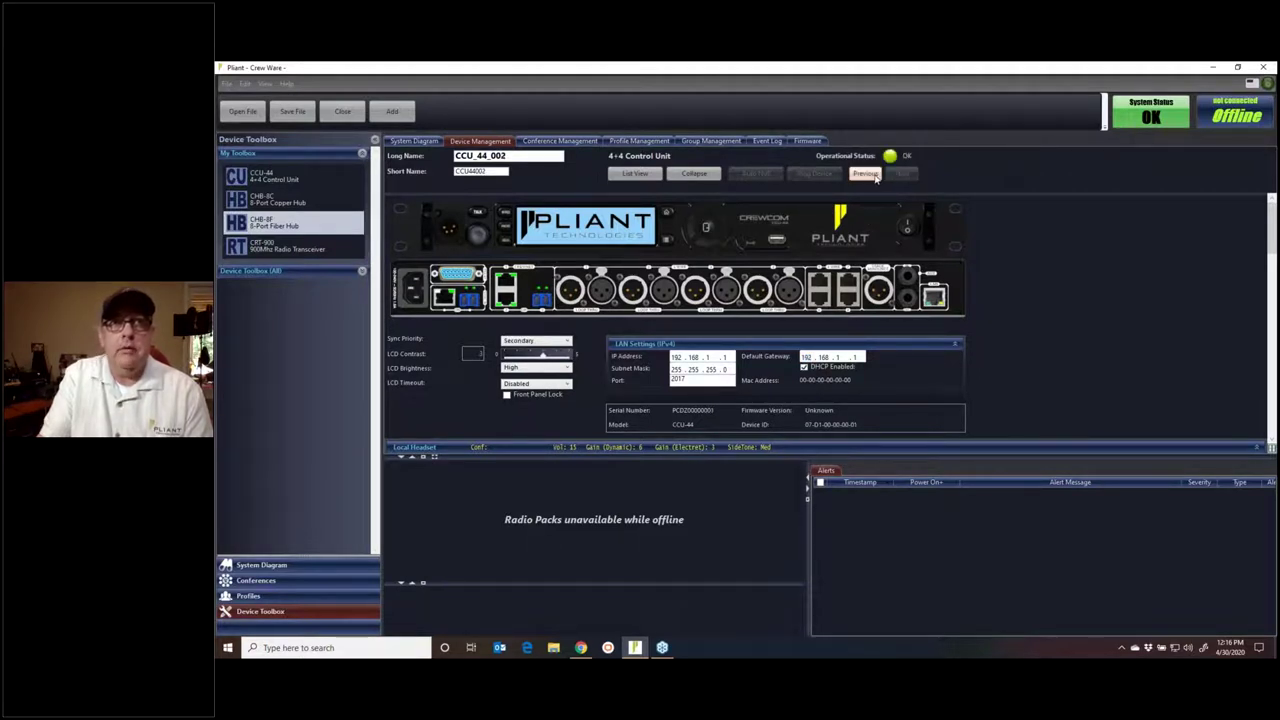
double_click(526, 155)
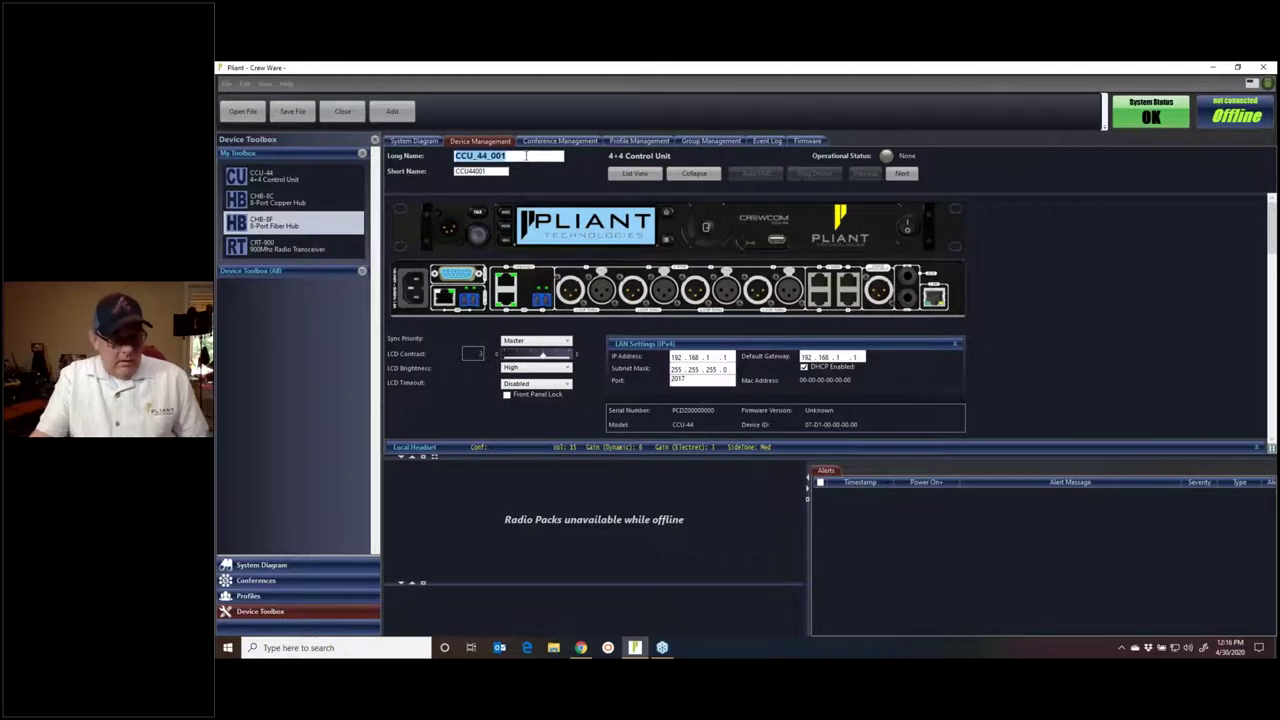
text(MASTER)
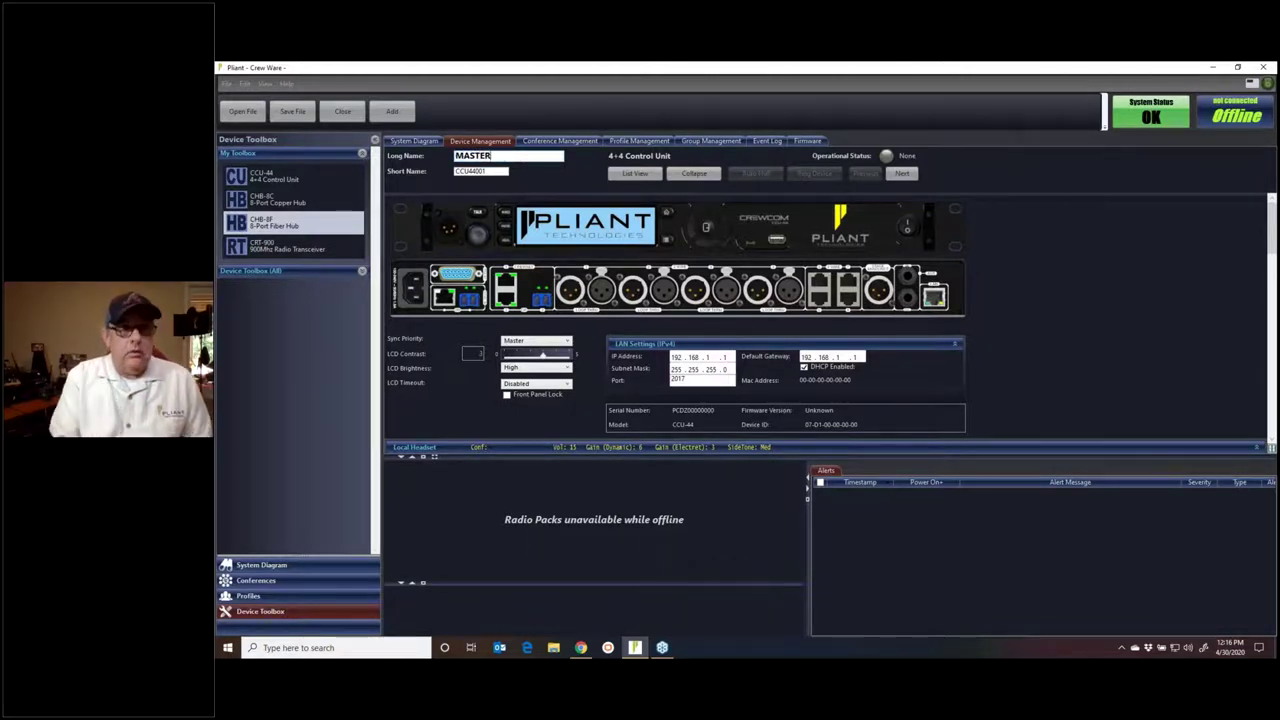
double_click(491, 172)
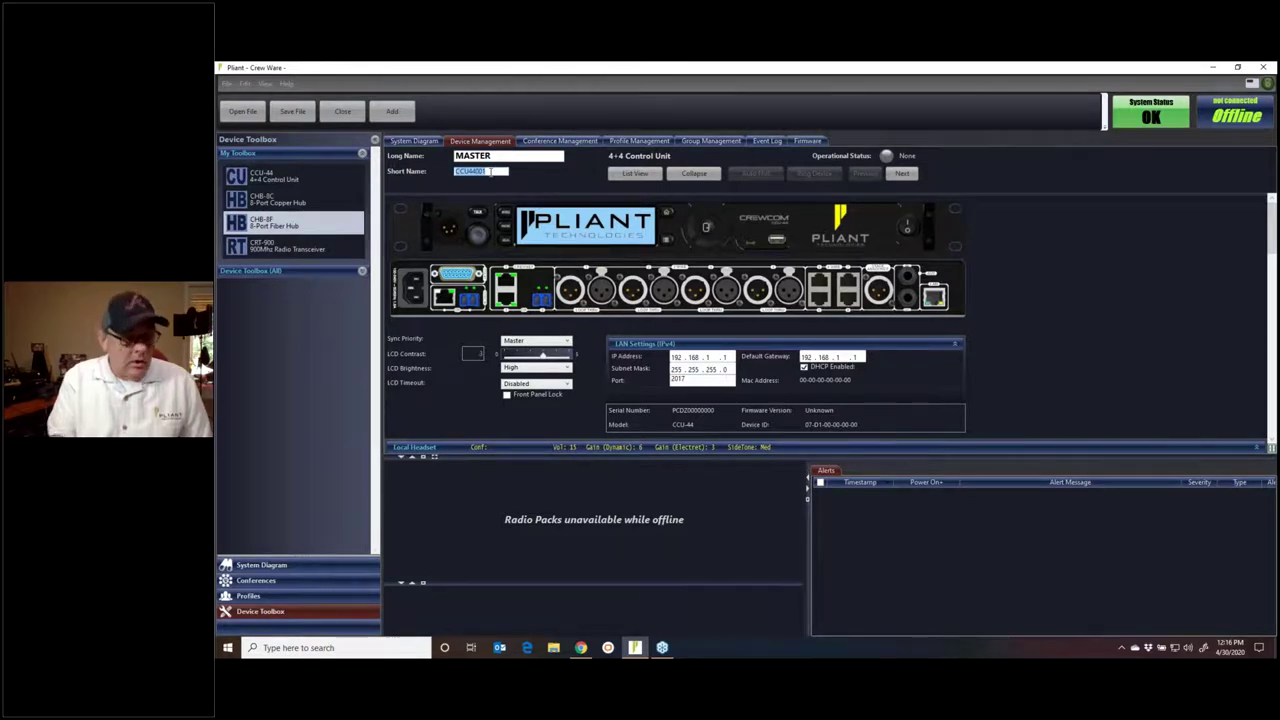
text(MSTR)
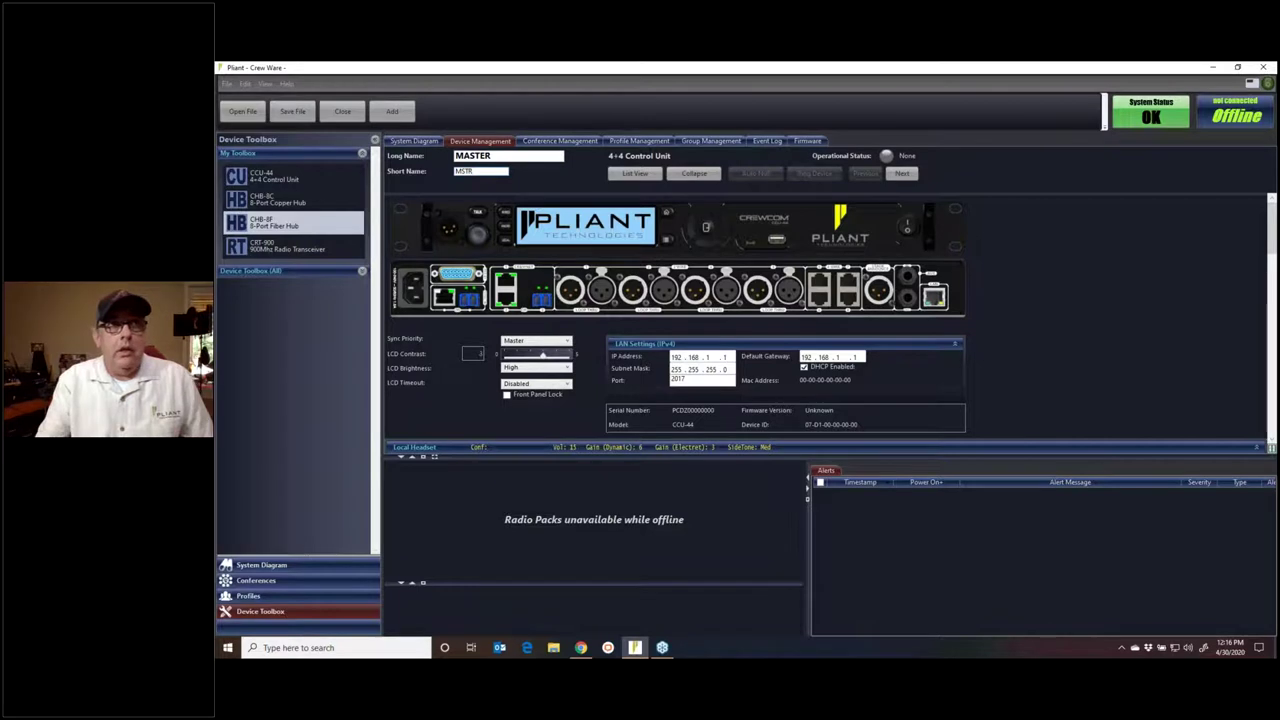
click(508, 157)
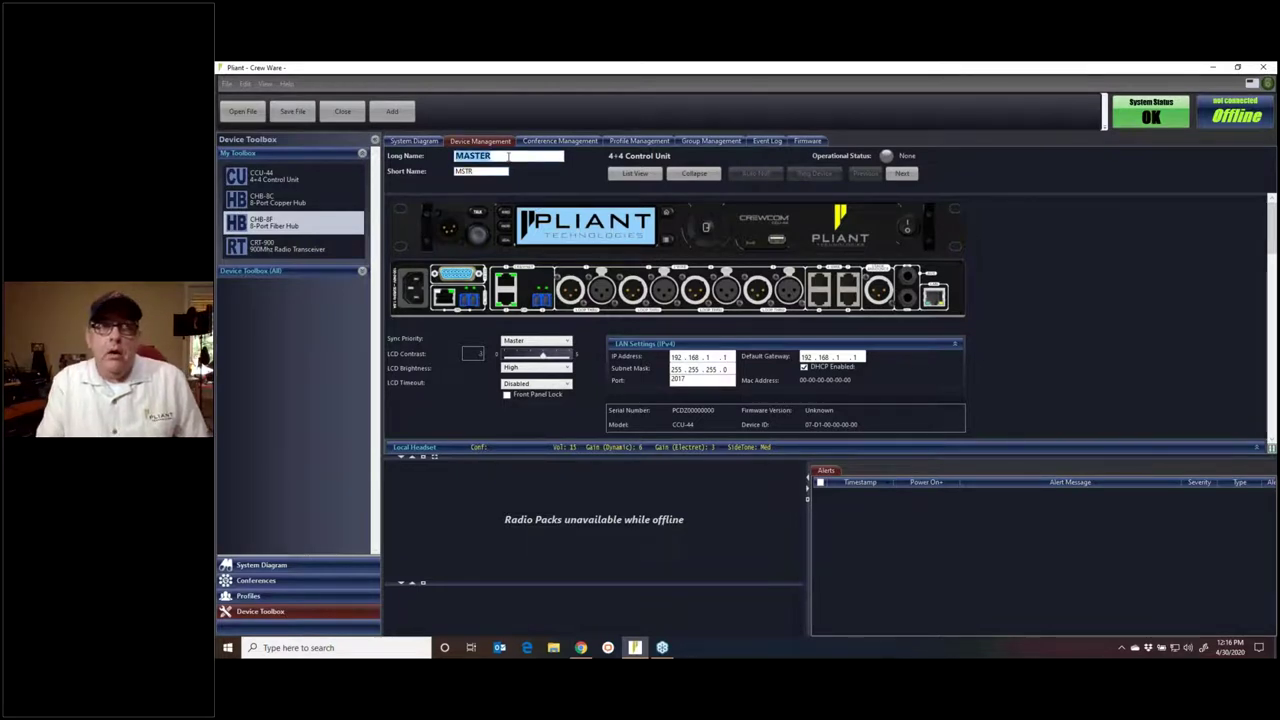
click(472, 173)
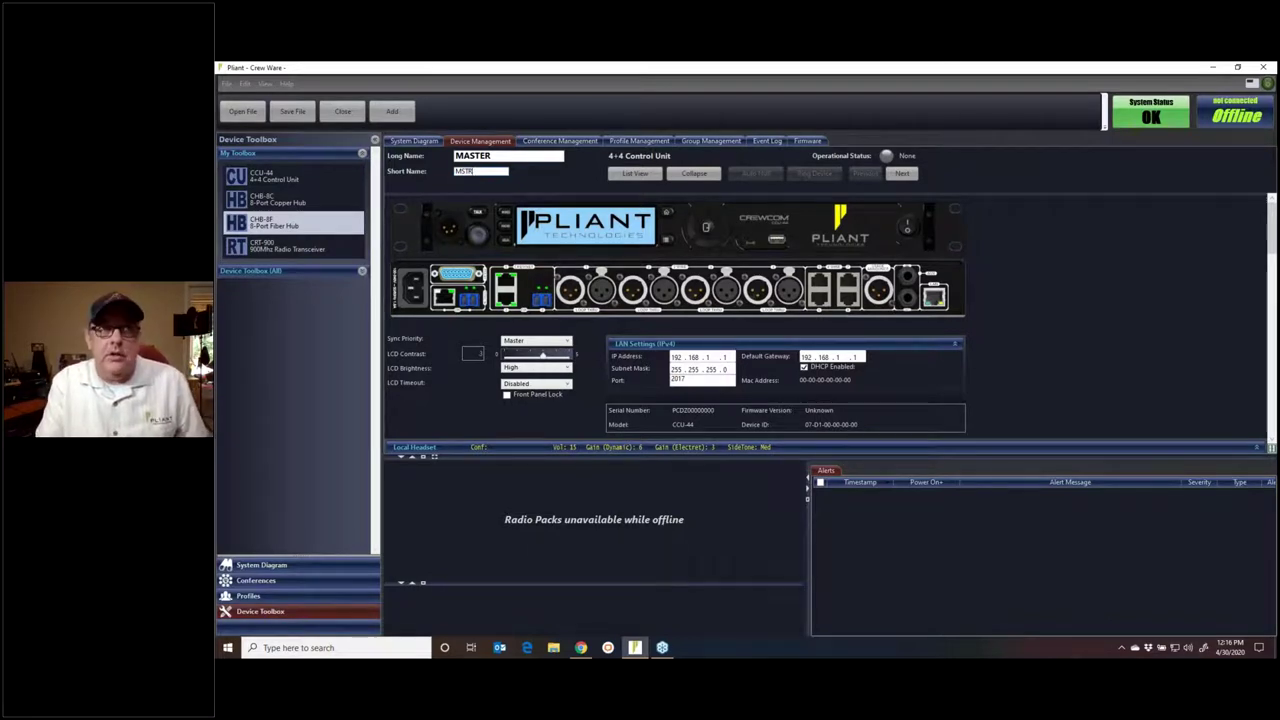
click(505, 156)
key(Tab)
click(499, 157)
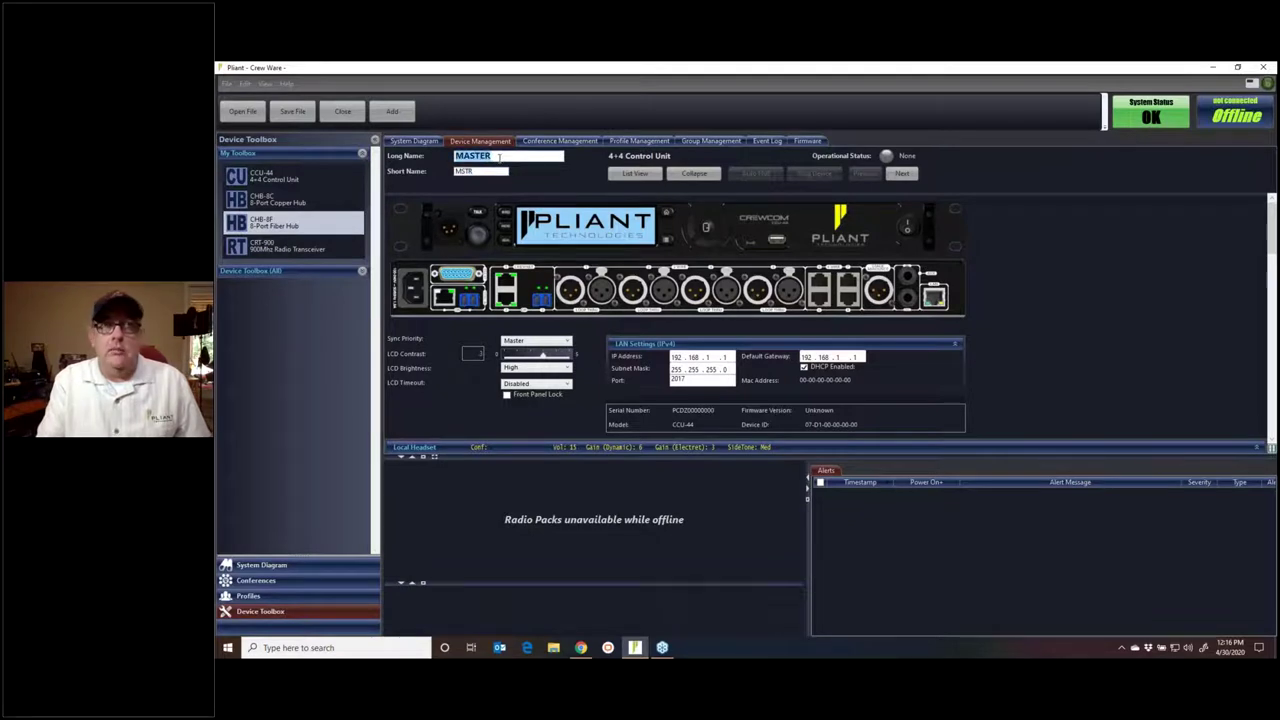
Show the control units as a list and set the secondary unit's long name to 2nd.
click(636, 173)
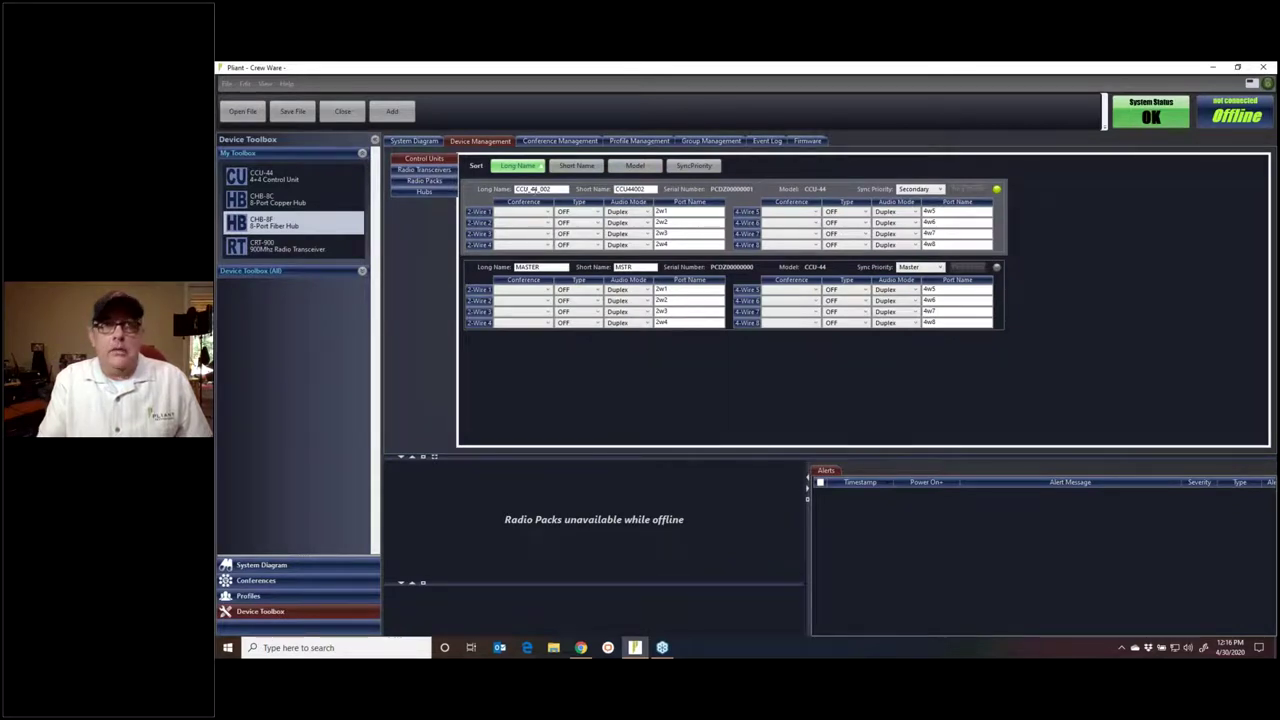
double_click(540, 189)
text(2nd)
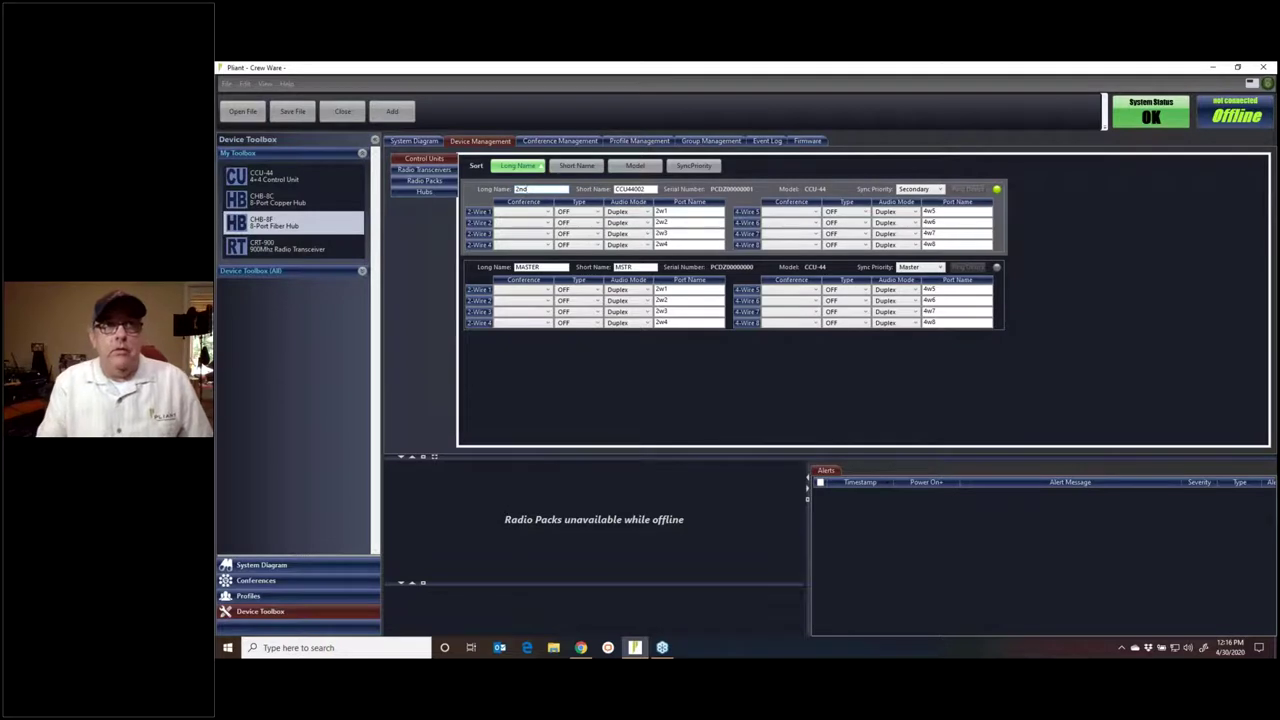
double_click(630, 189)
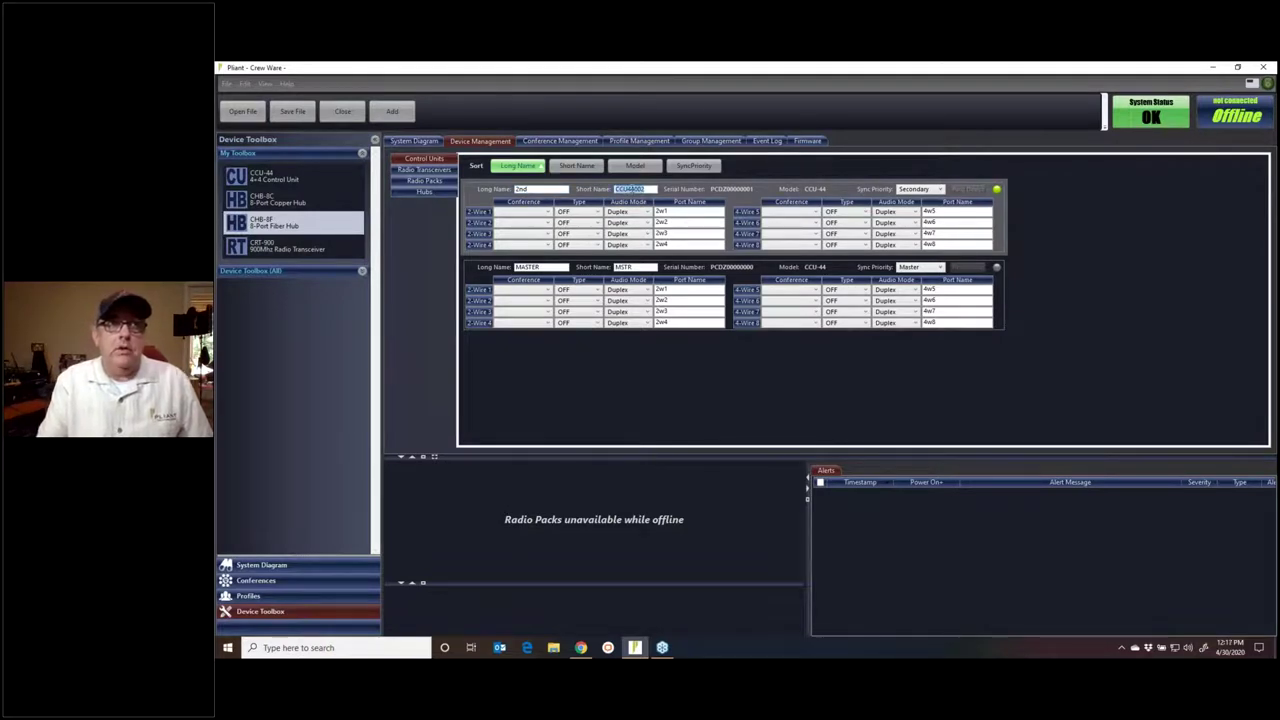
Return to the system diagram and review the control units, hubs and transceivers.
click(416, 142)
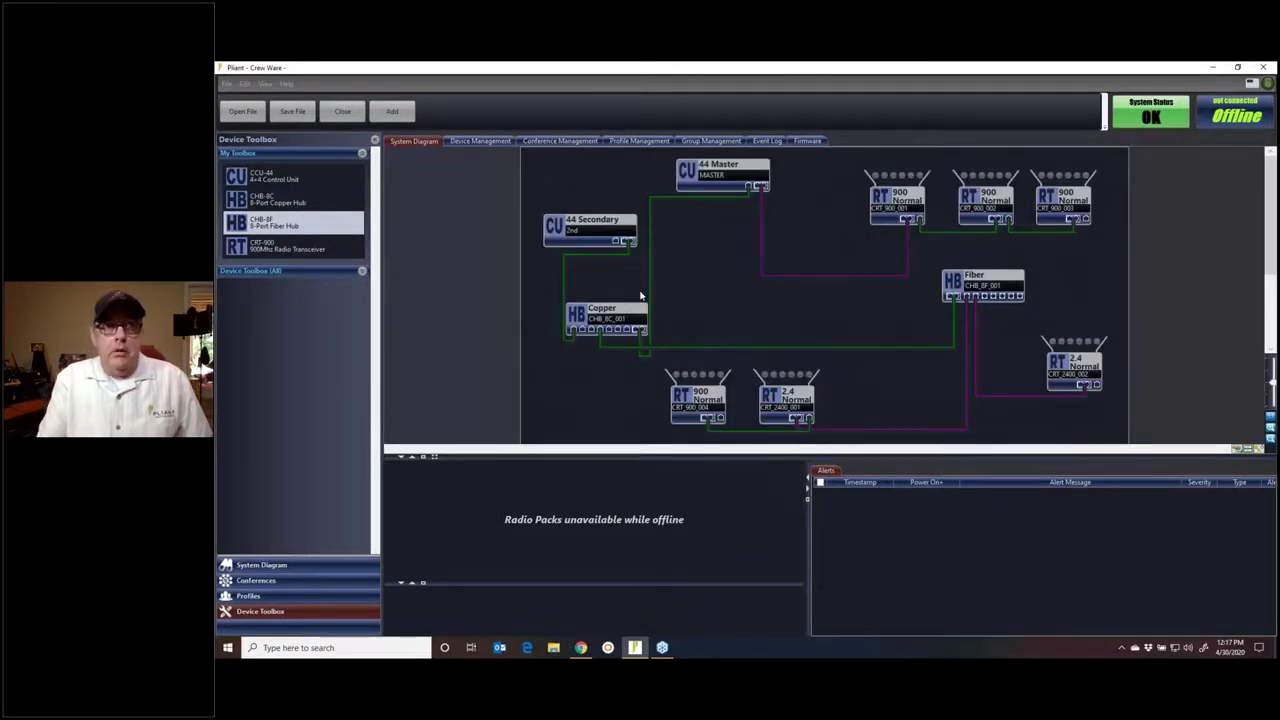
mouse_move(993, 207)
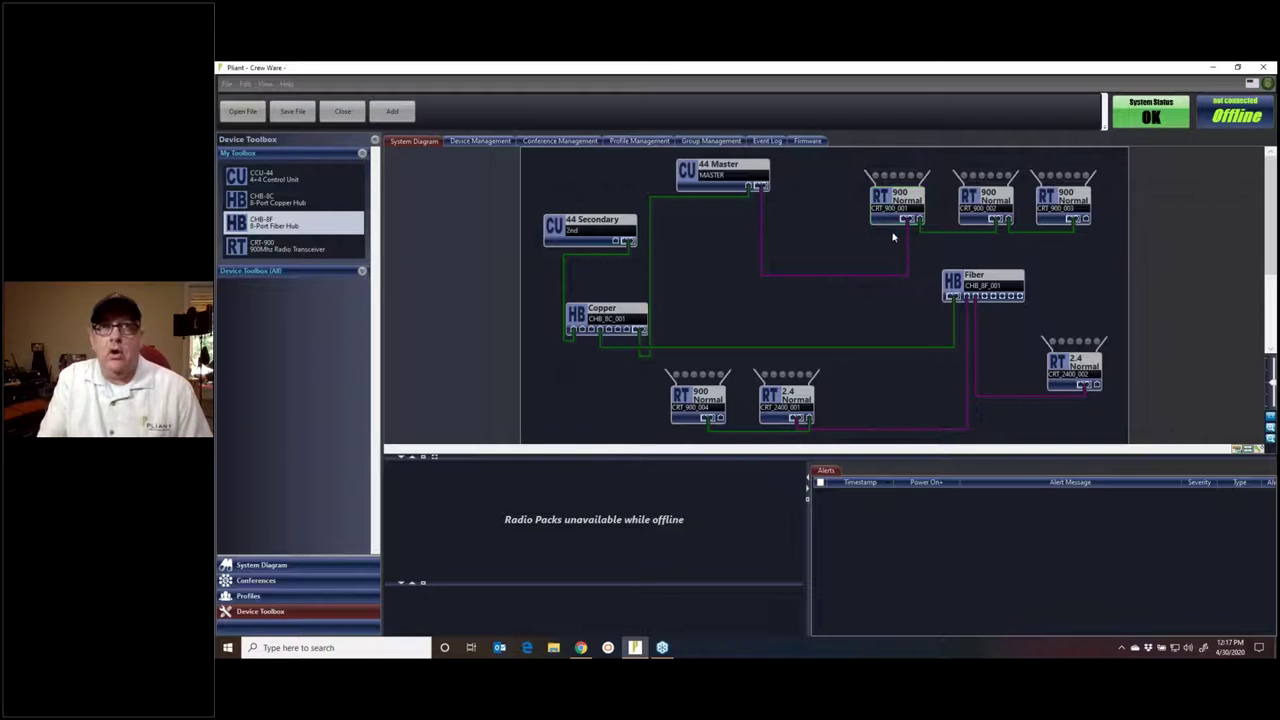
mouse_move(892, 212)
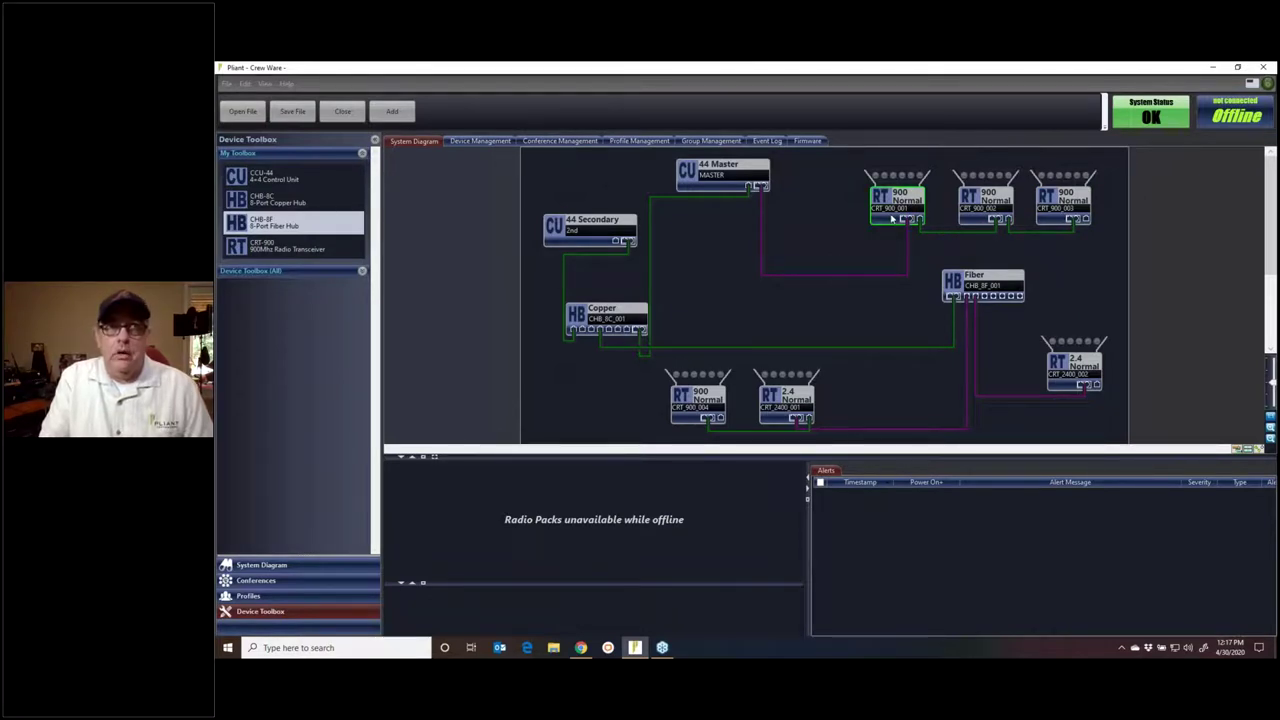
mouse_move(616, 328)
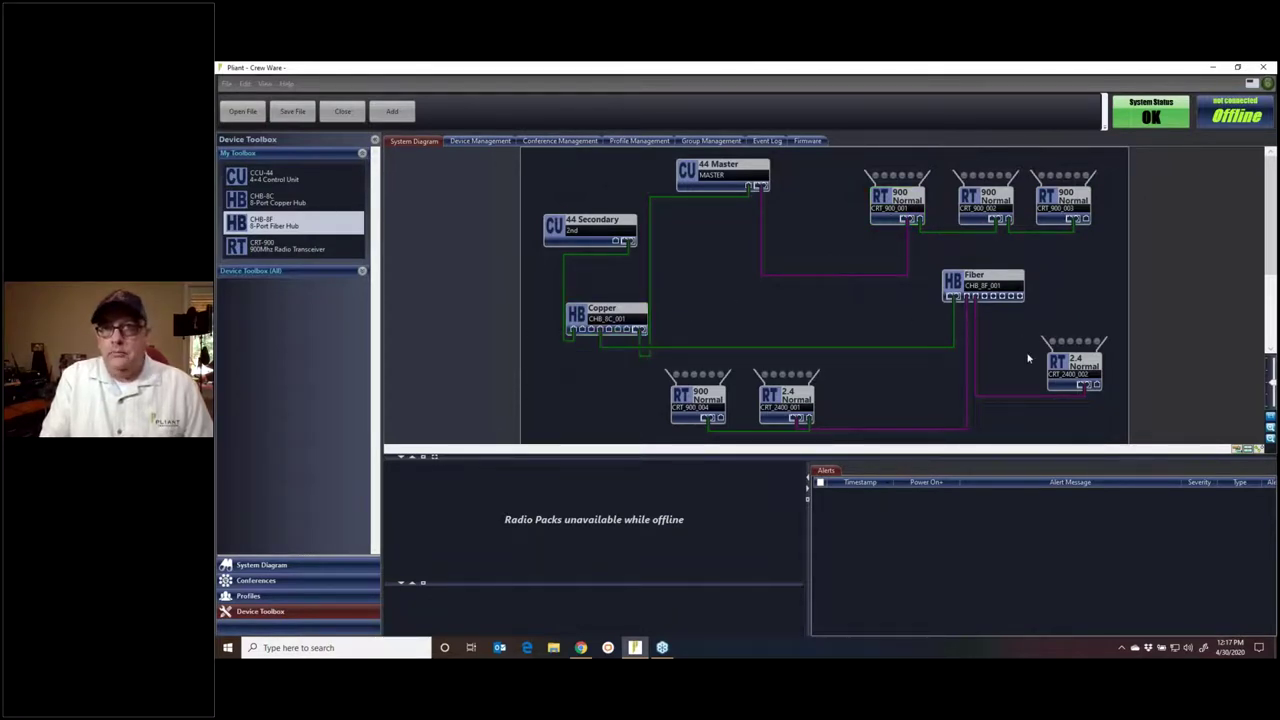
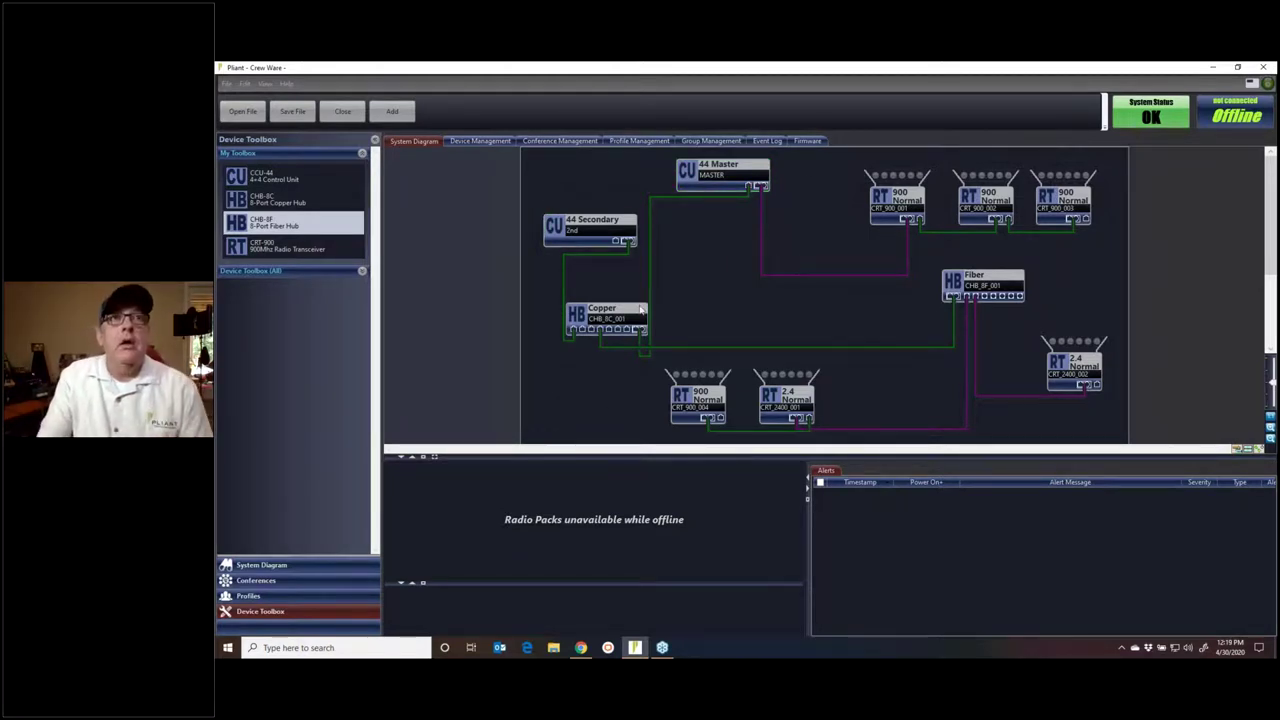
Open conference management and add six conferences alongside Stage Announce.
click(559, 141)
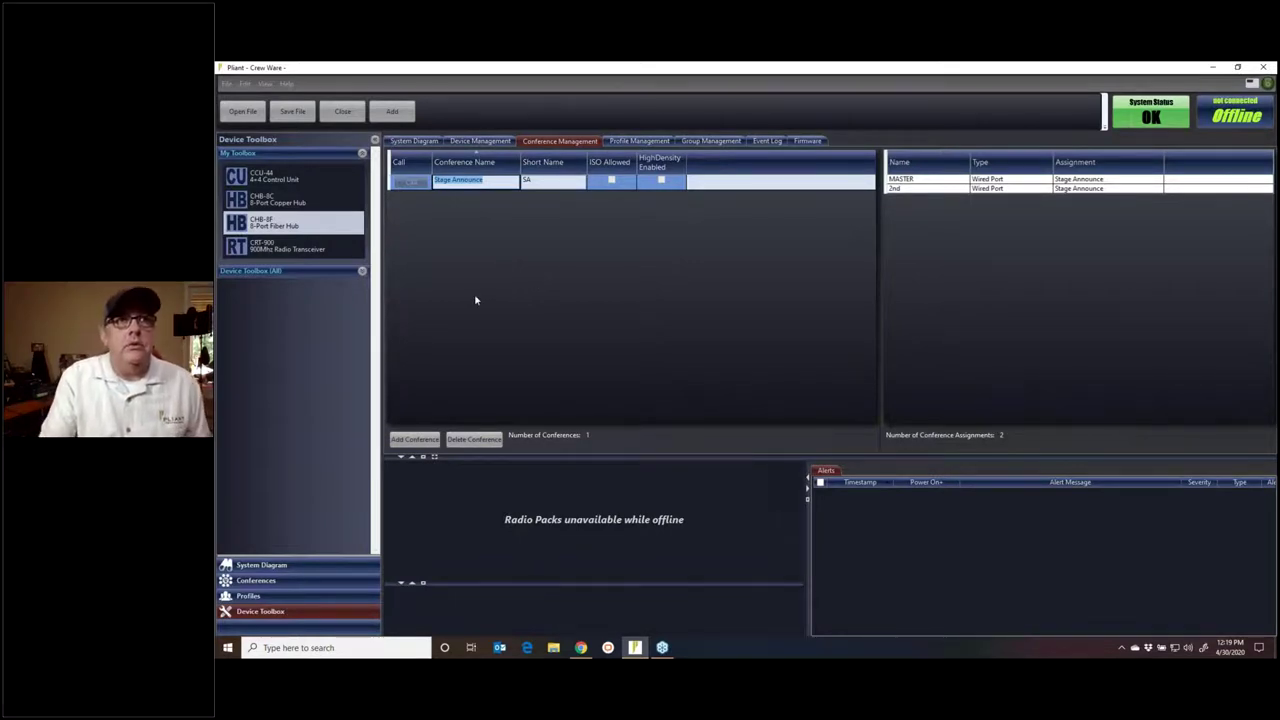
click(541, 147)
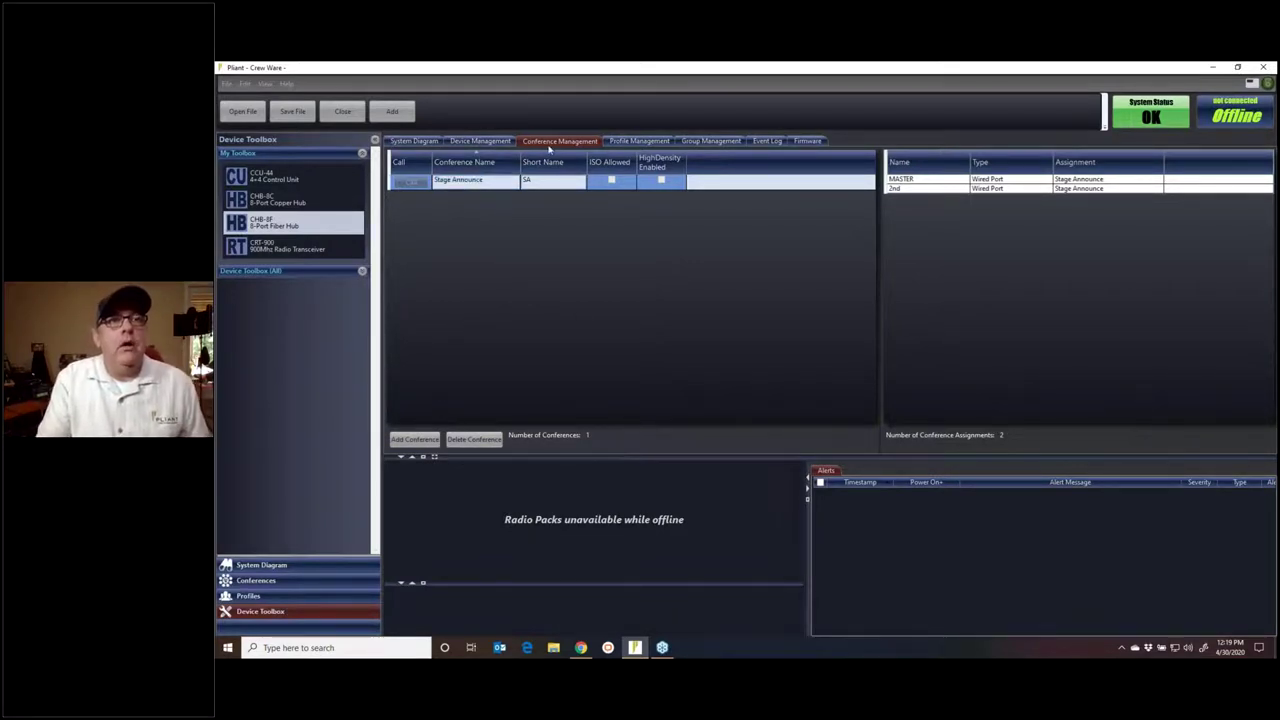
click(405, 441)
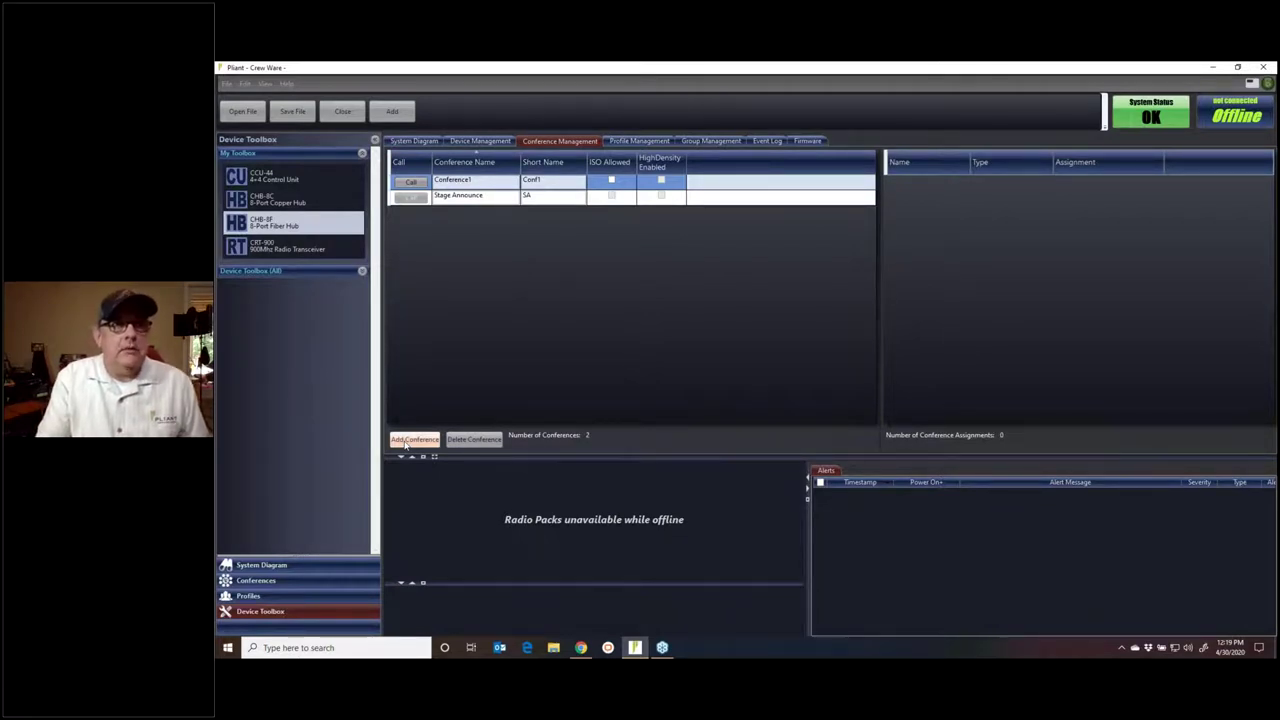
click(405, 441)
click(405, 441)
click(405, 441)
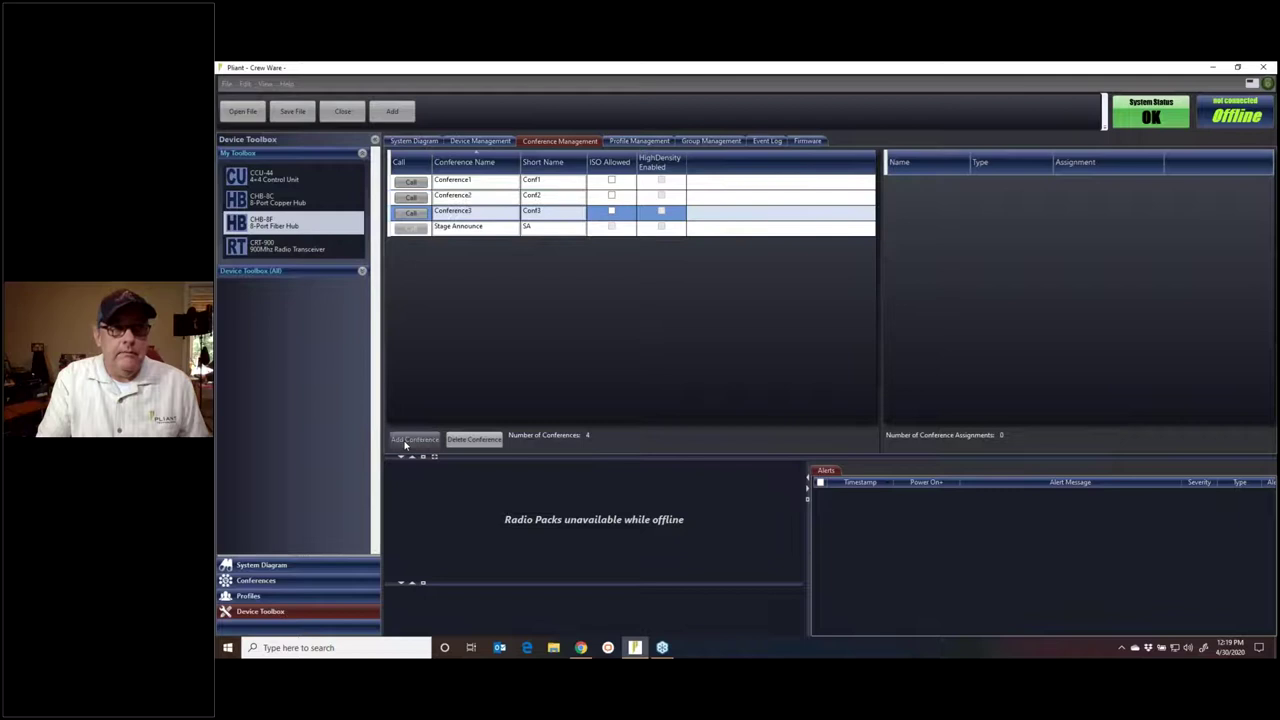
click(405, 441)
click(405, 441)
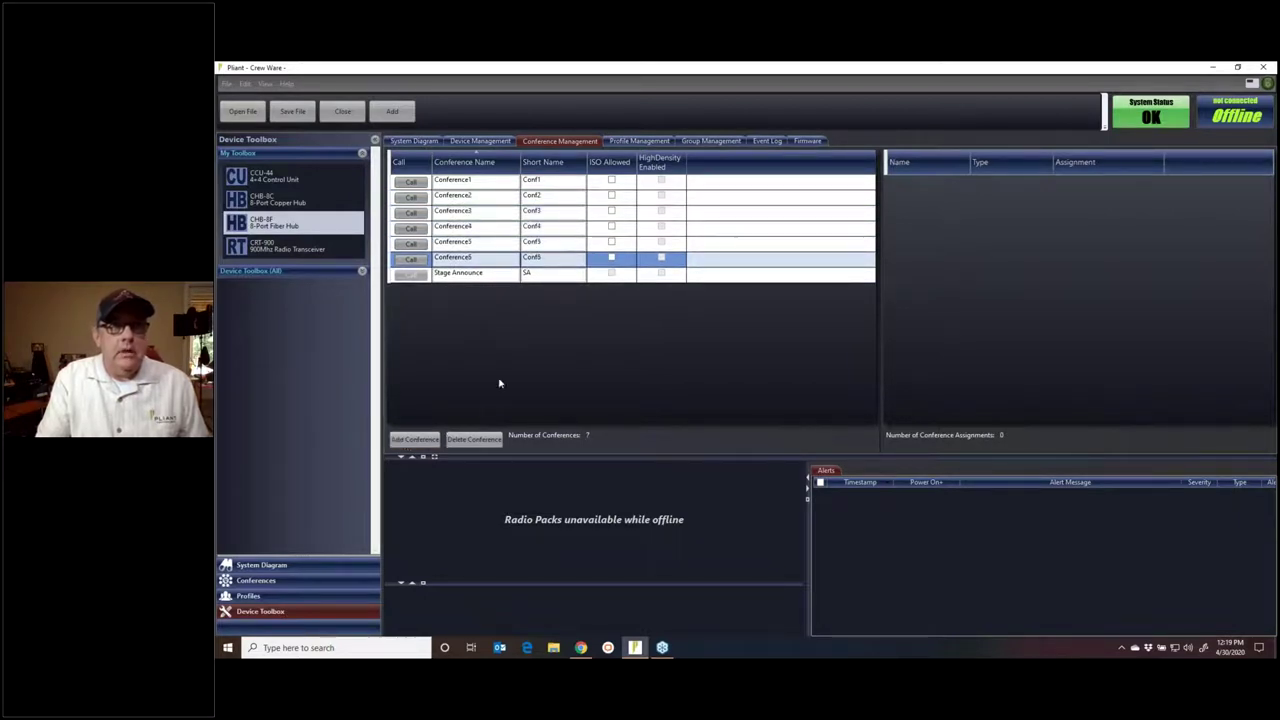
Rename Conference1 to AUDIO with short name Audio, and Conference2 to RIGGING with short name RIG.
click(489, 182)
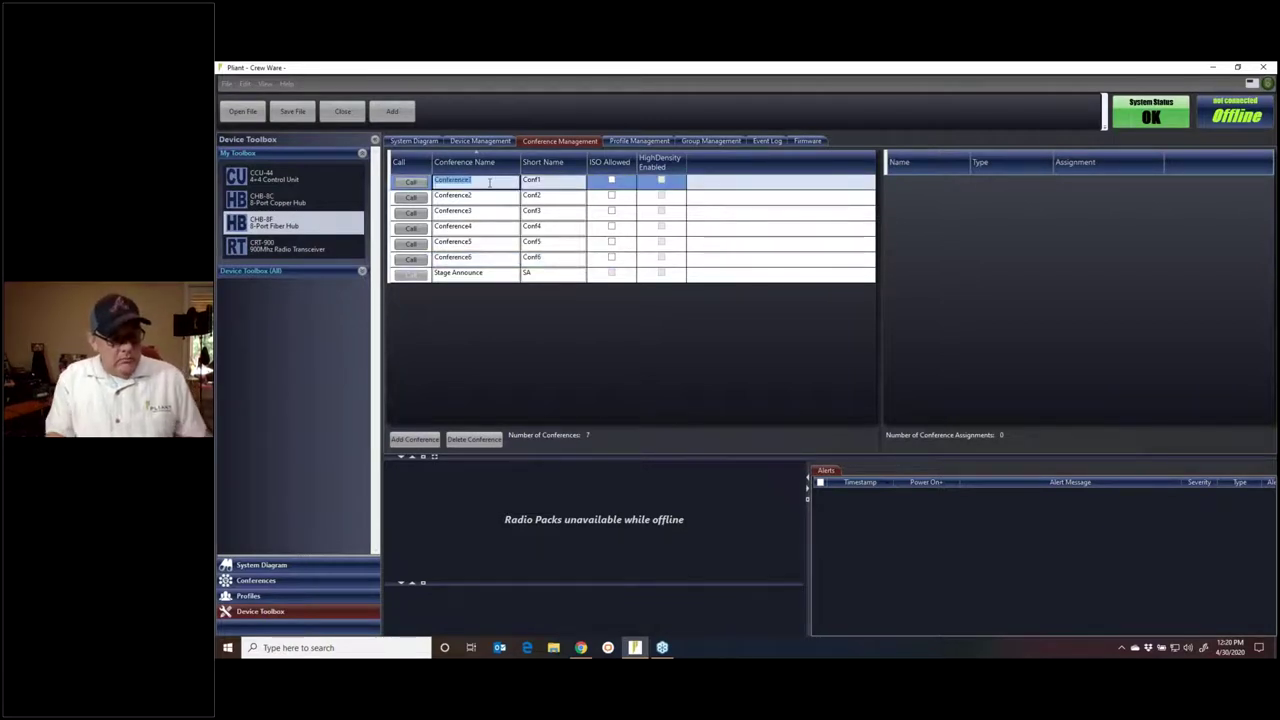
text(AUDIO)
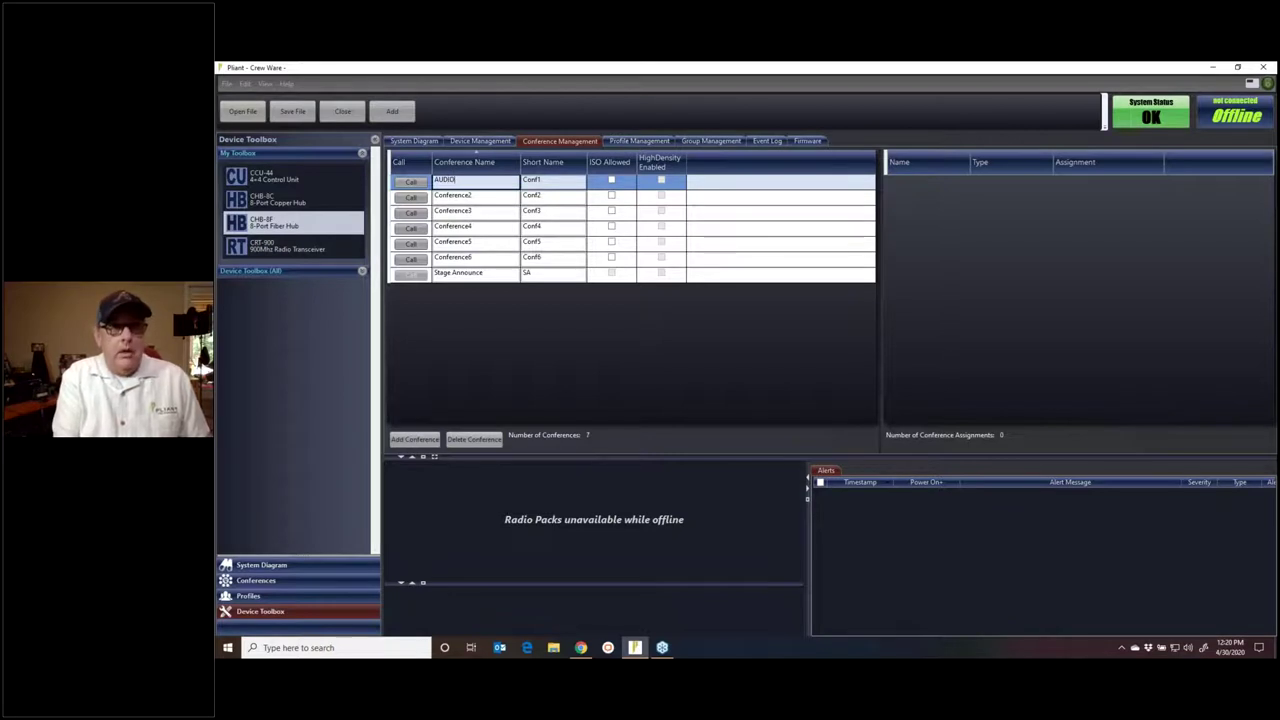
key(Tab)
text(Audio)
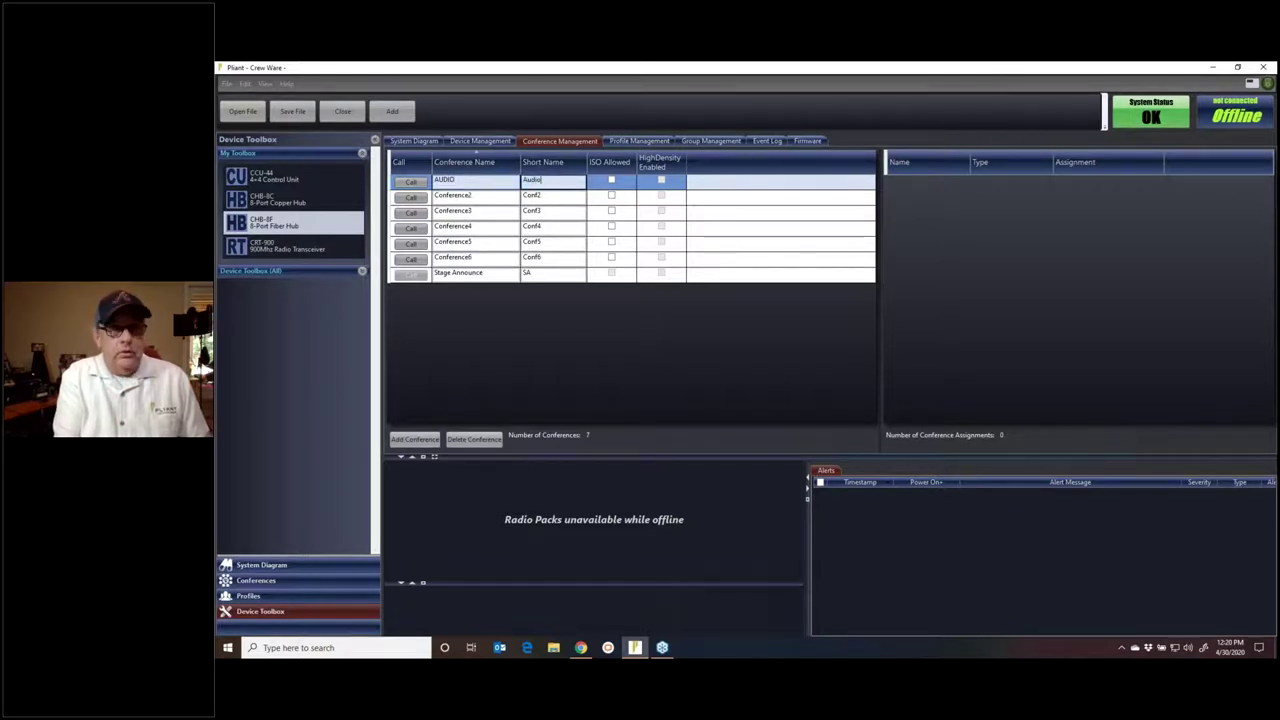
key(Tab)
text(RIGGING)
key(Tab)
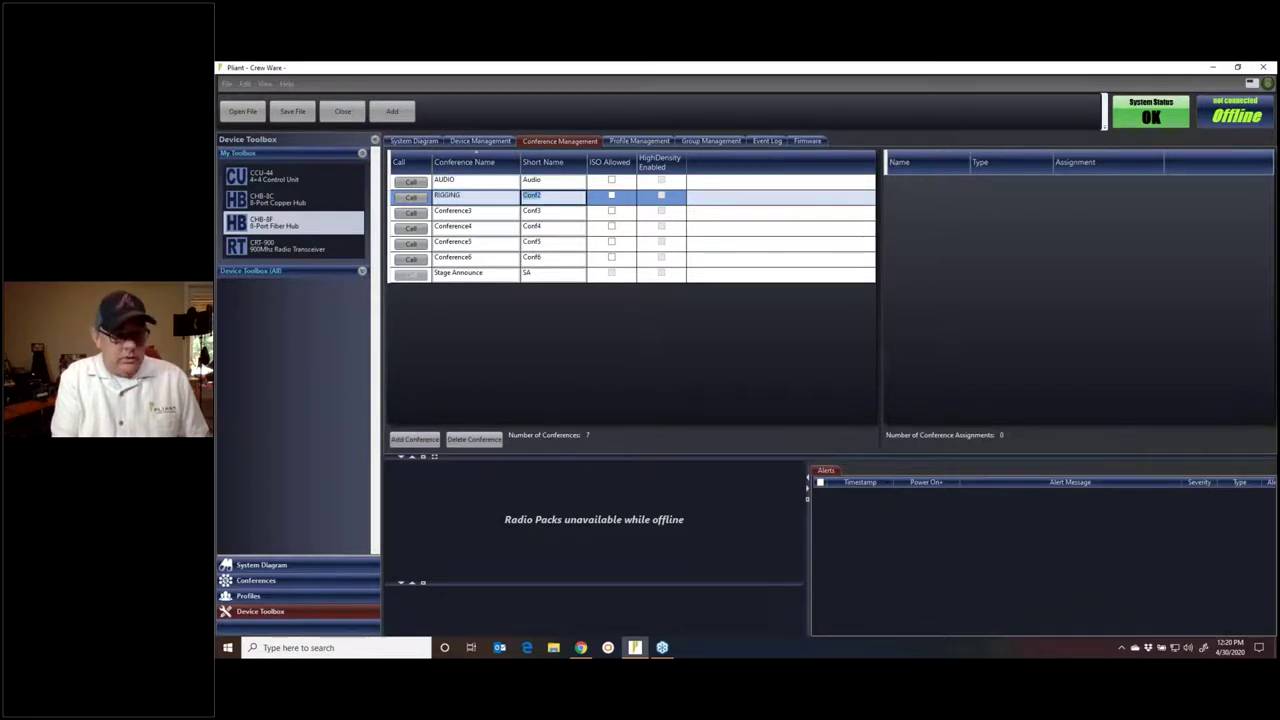
text(RIG)
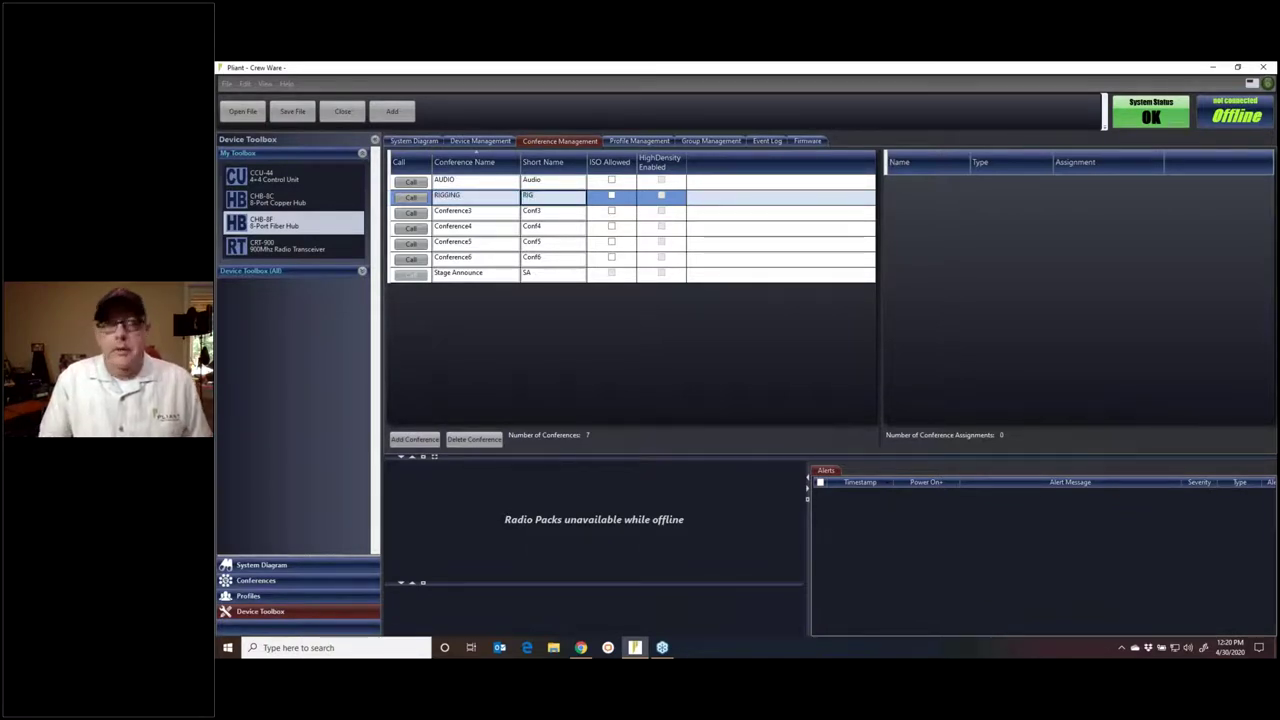
click(475, 214)
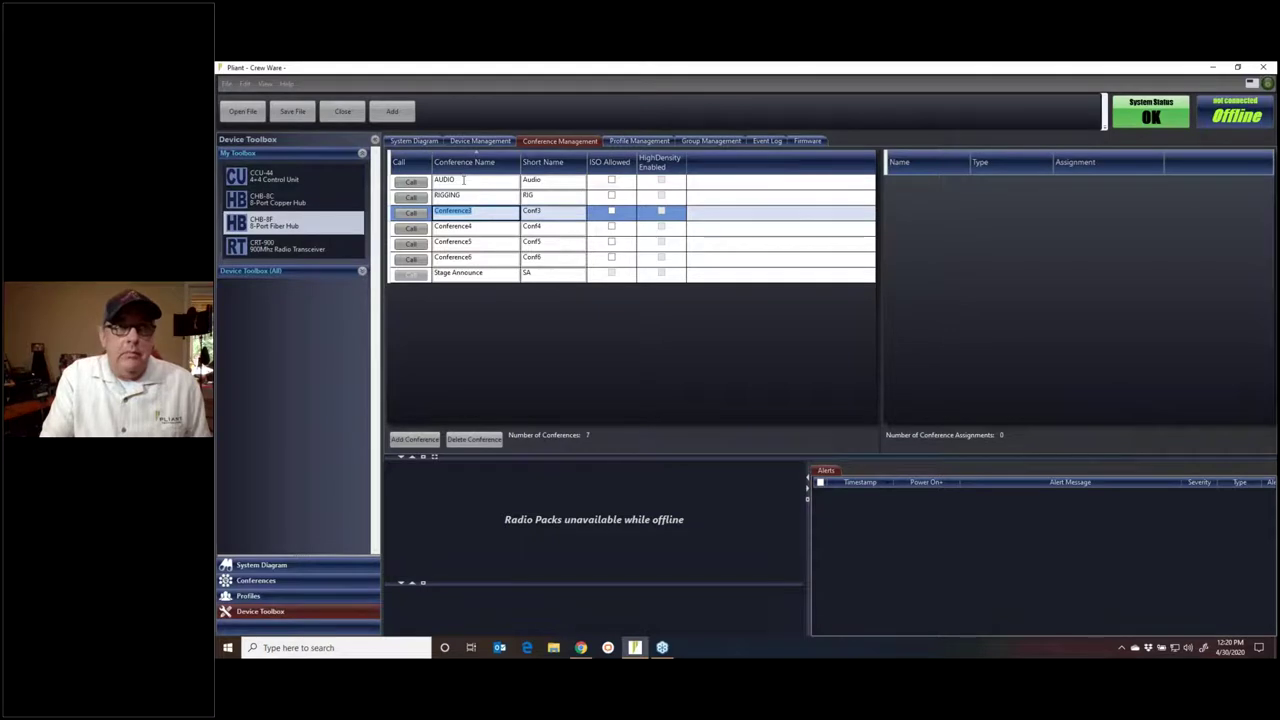
click(463, 180)
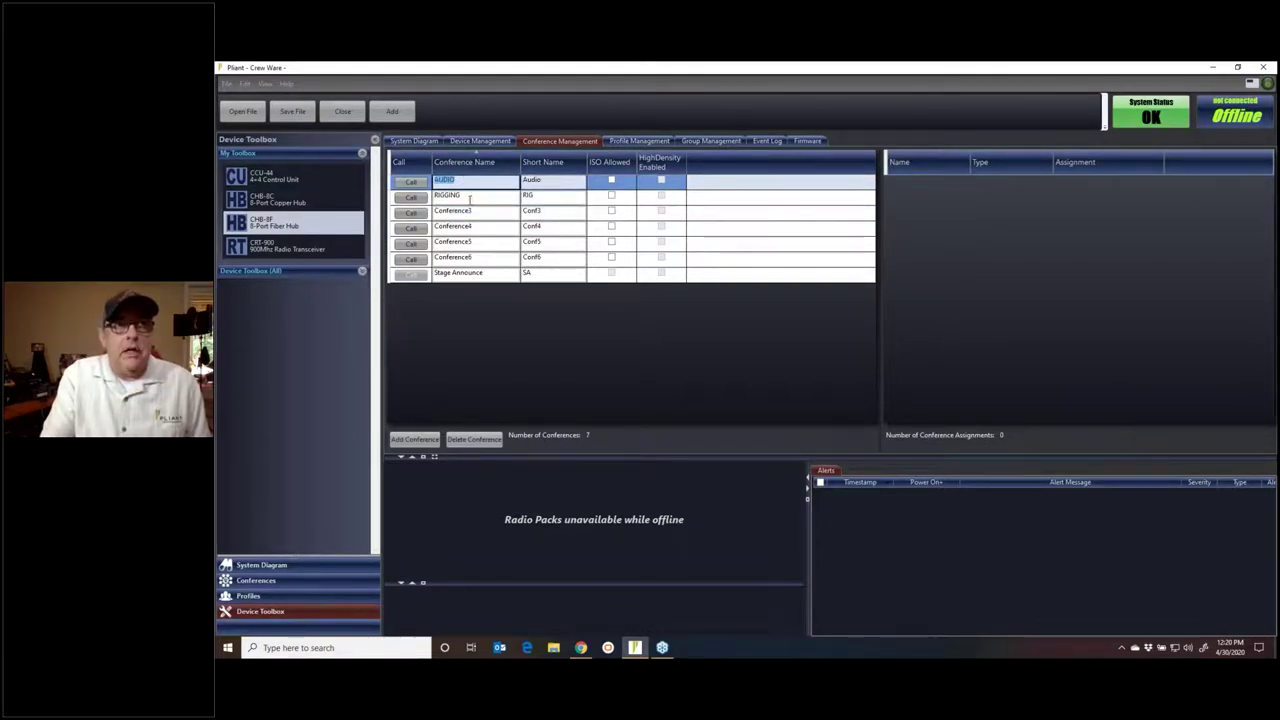
click(469, 197)
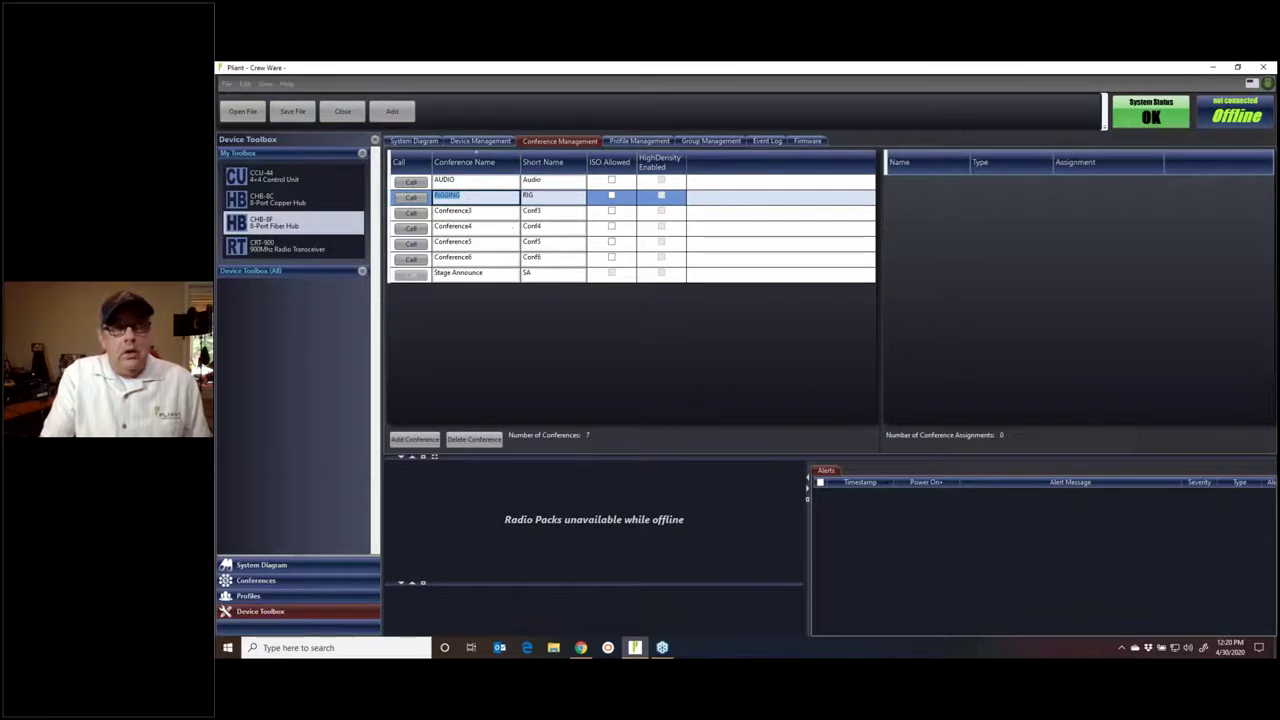
click(470, 182)
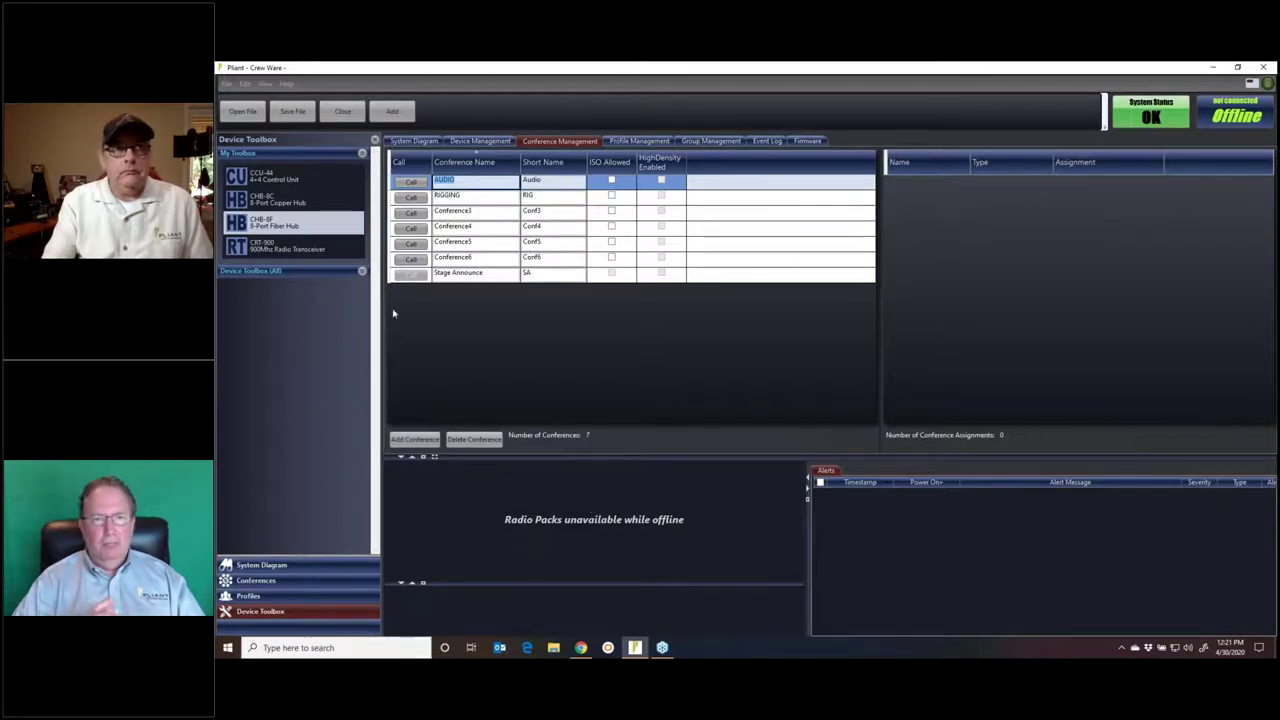
Rename Conference3 to Lighting with short name LITES, and allow ISO for it.
click(484, 212)
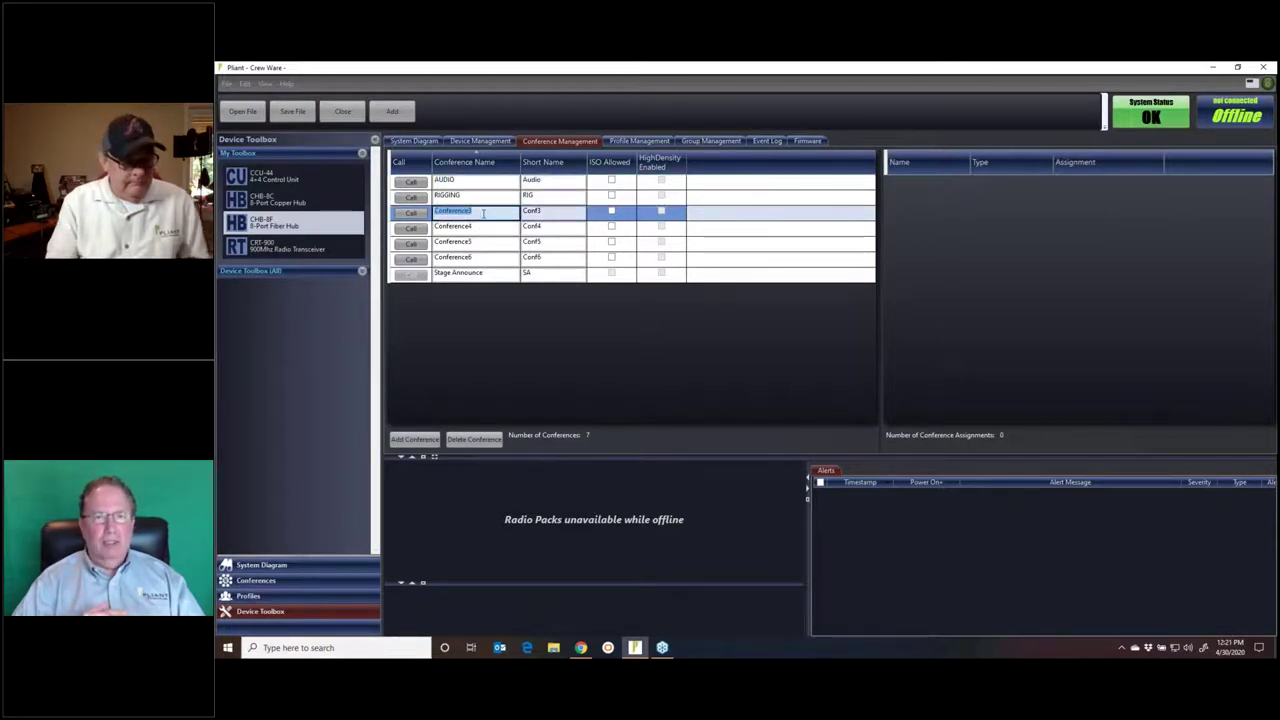
text(Lighting)
key(Tab)
text(LITES)
key(Return)
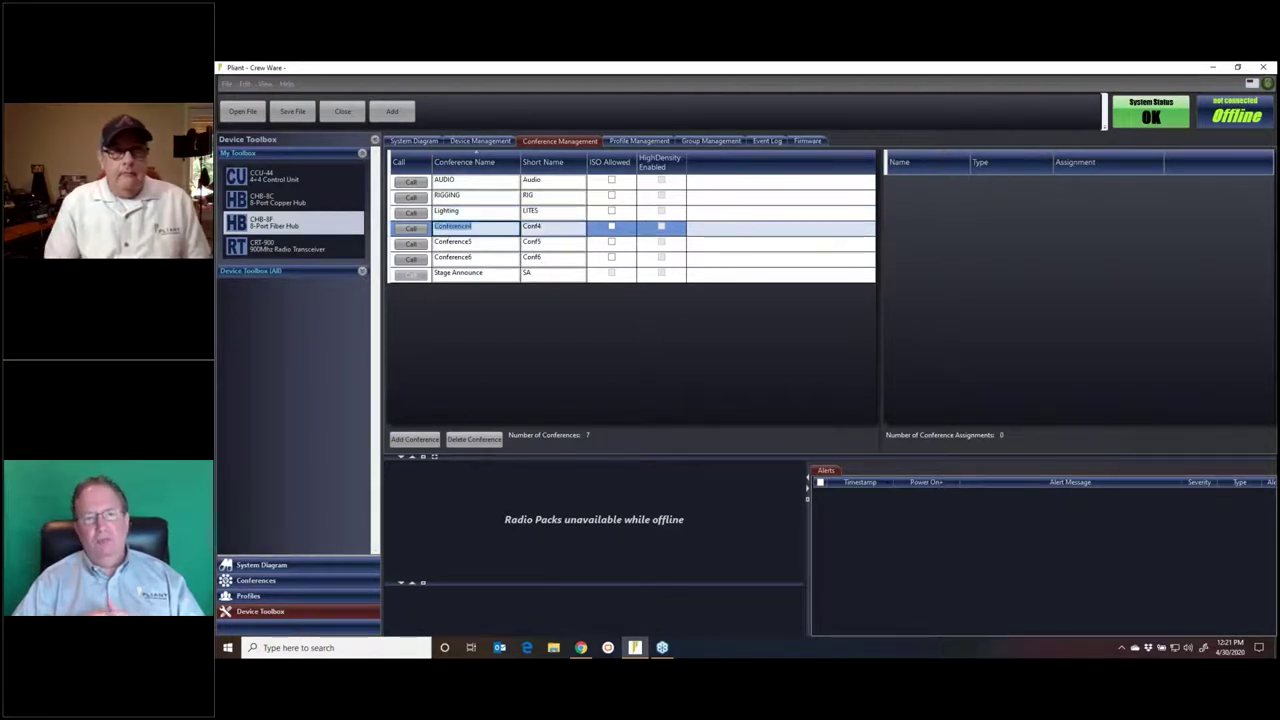
click(611, 210)
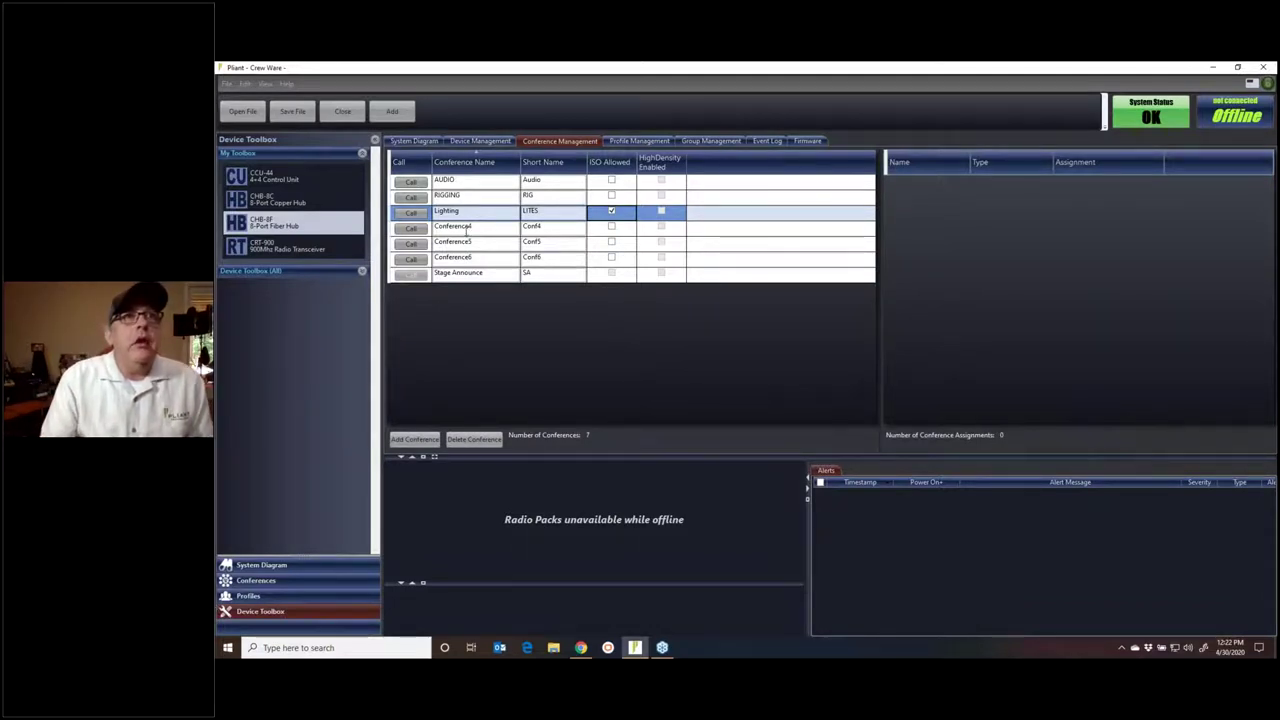
click(453, 259)
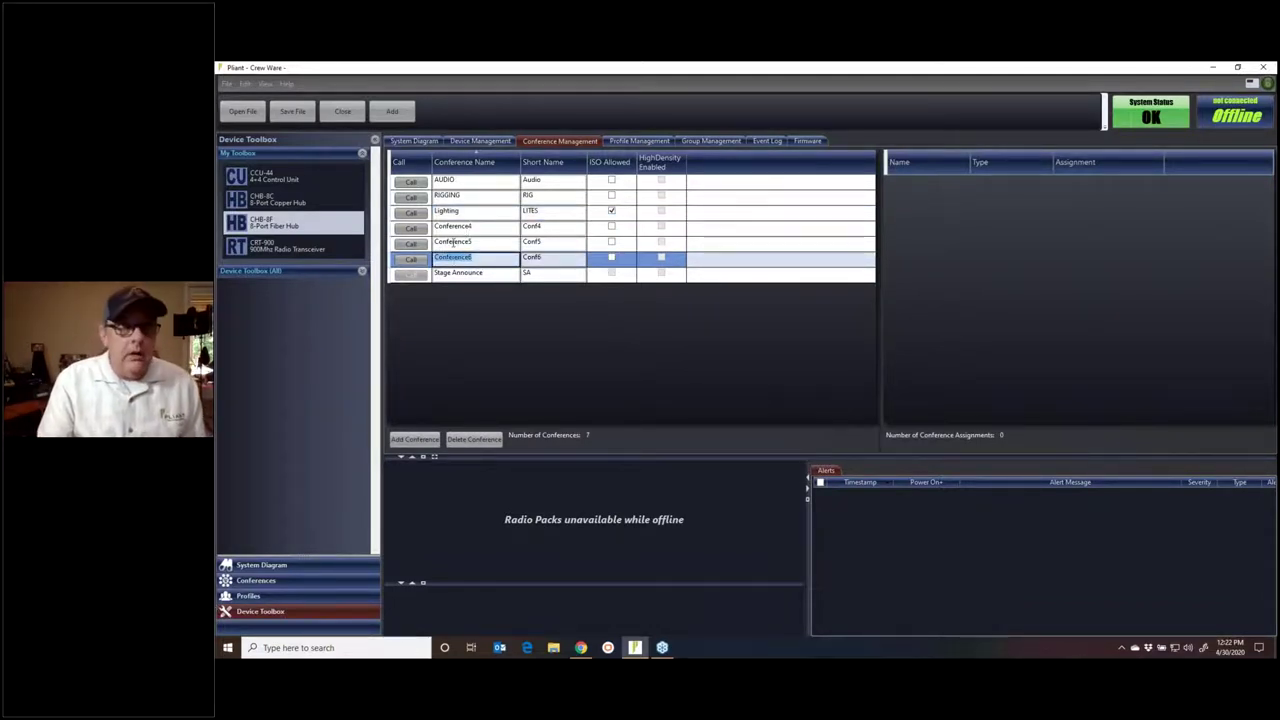
double_click(453, 243)
double_click(455, 228)
double_click(450, 258)
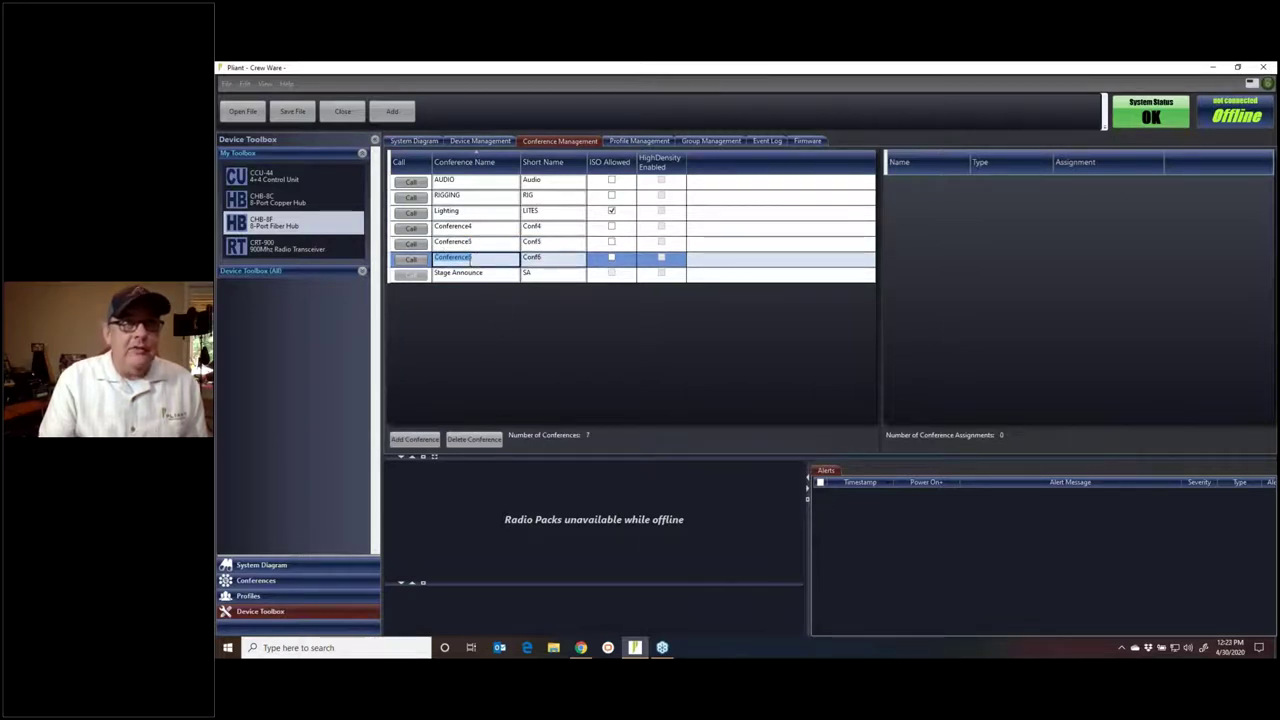
Delete Conference4 and Conference5 from the conference list.
click(478, 226)
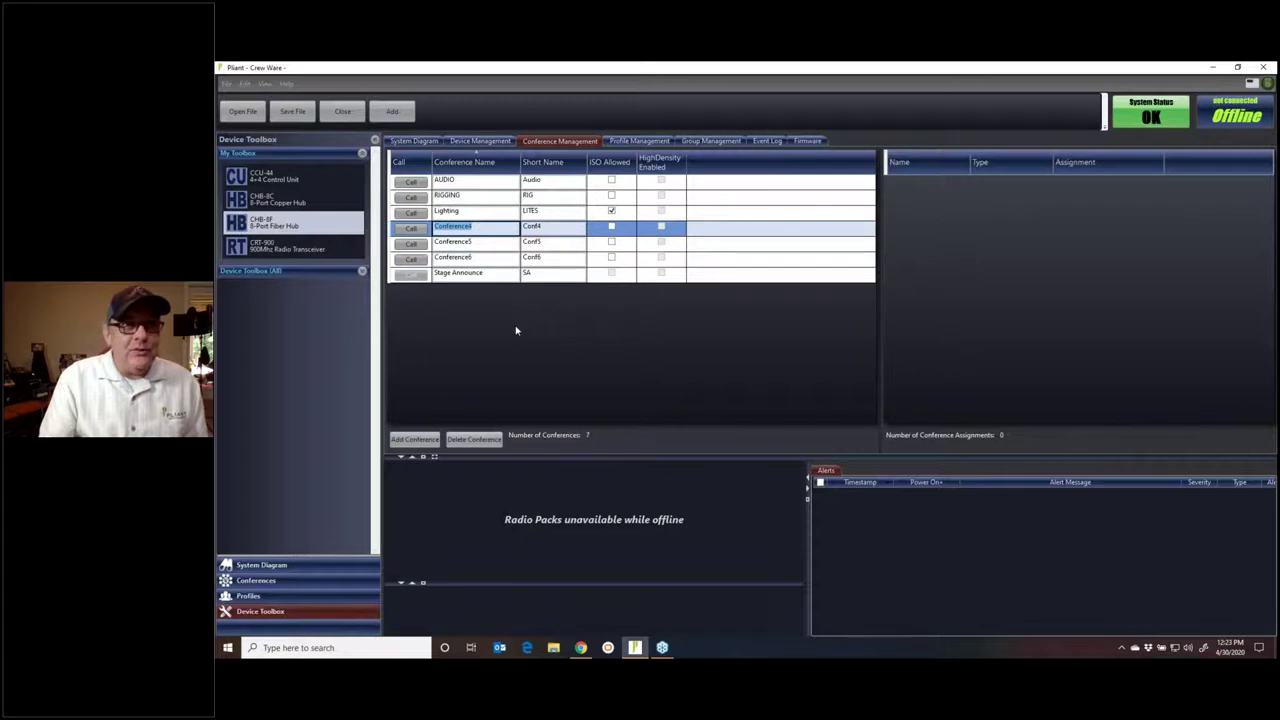
click(474, 439)
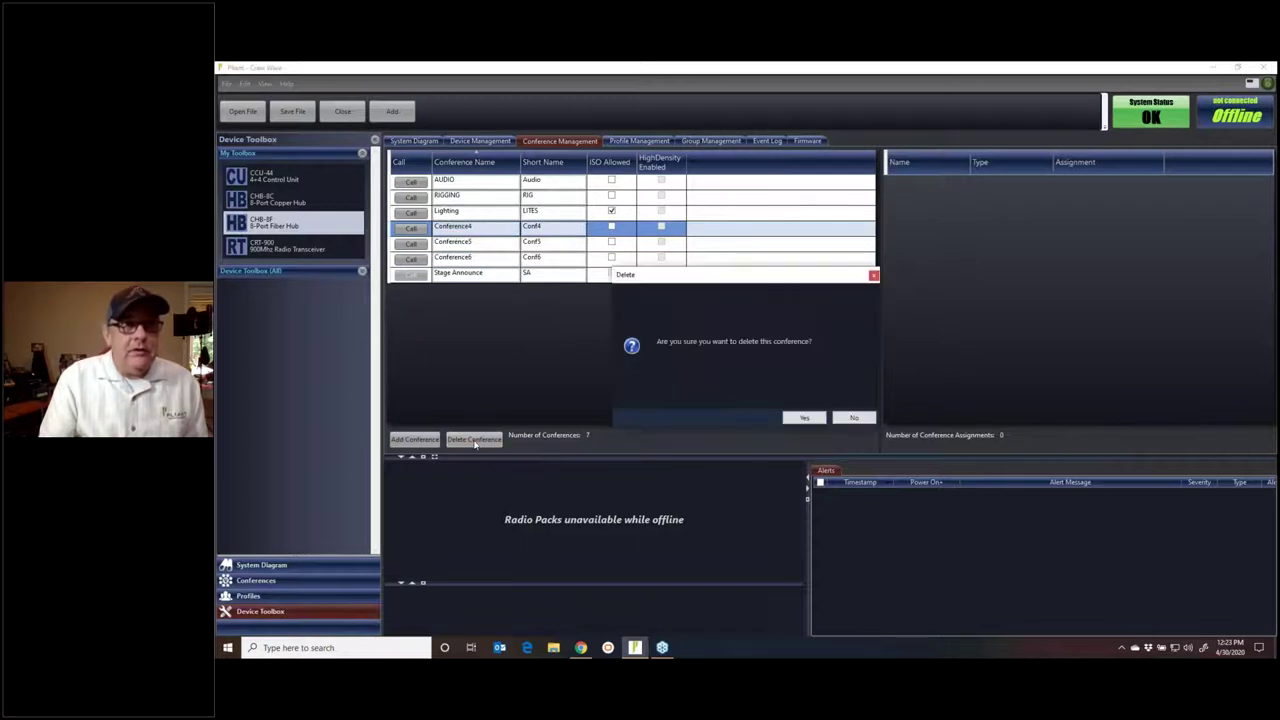
click(804, 418)
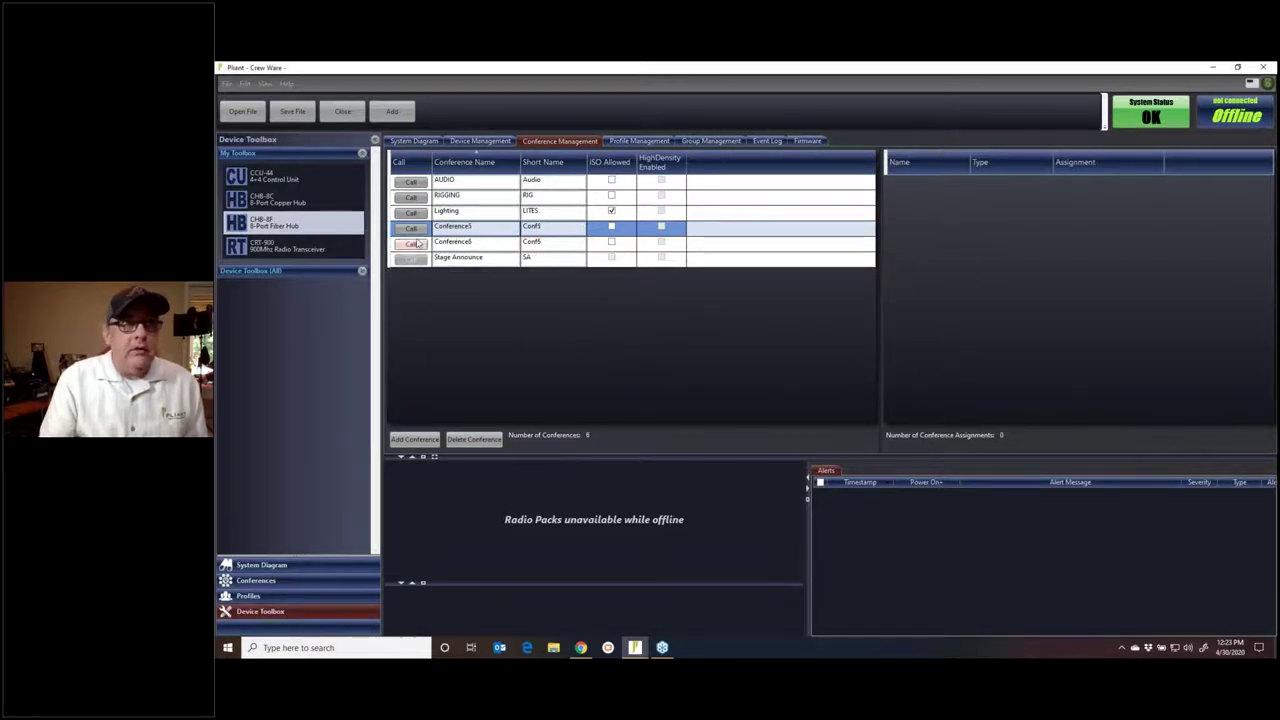
click(474, 439)
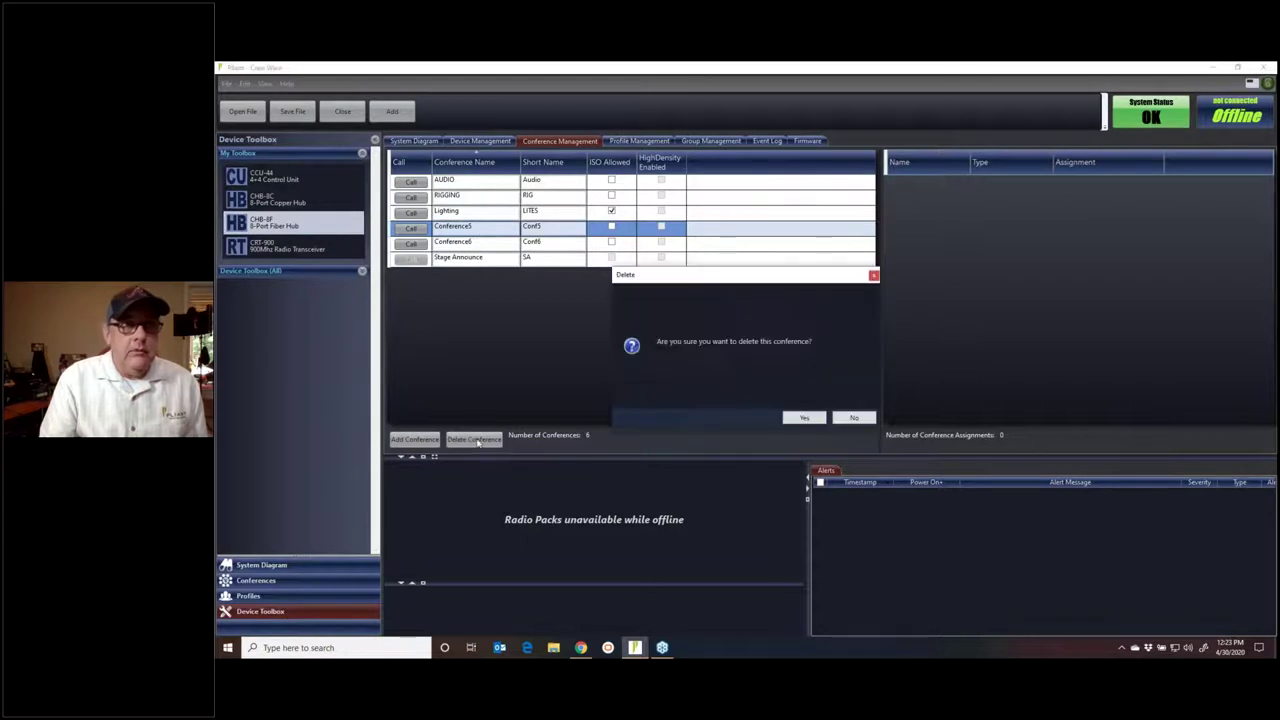
click(804, 418)
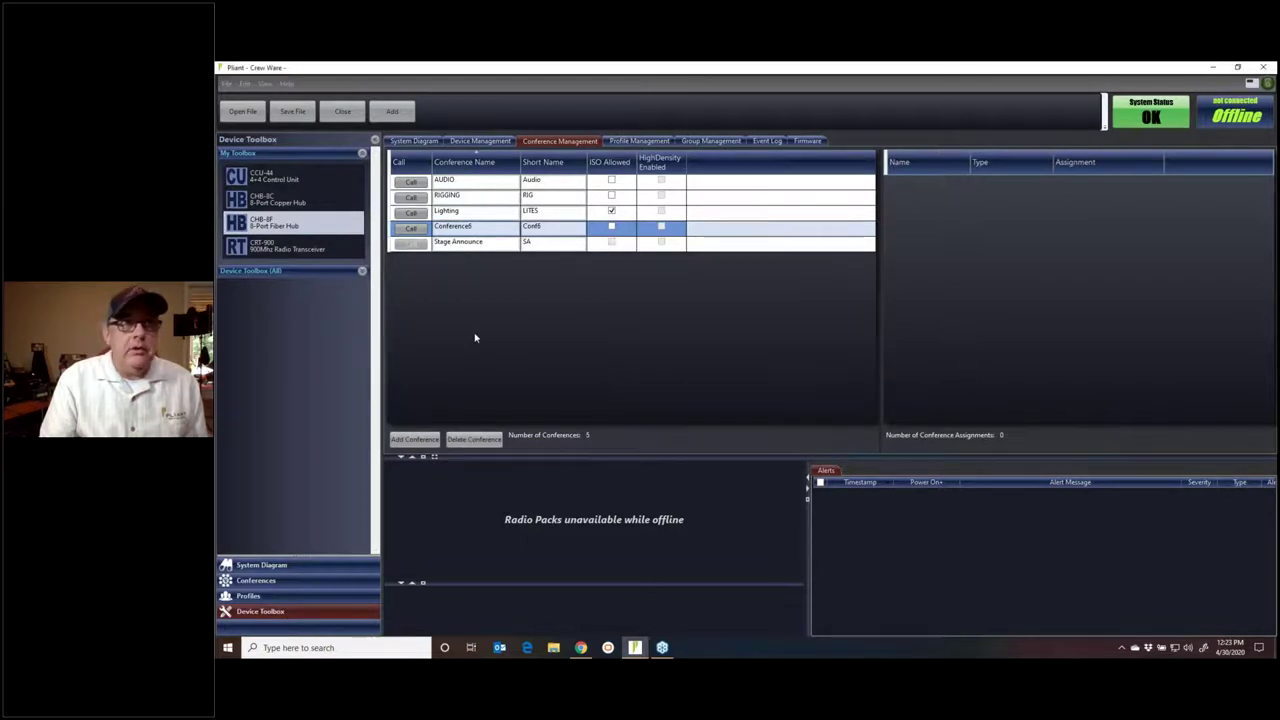
click(484, 227)
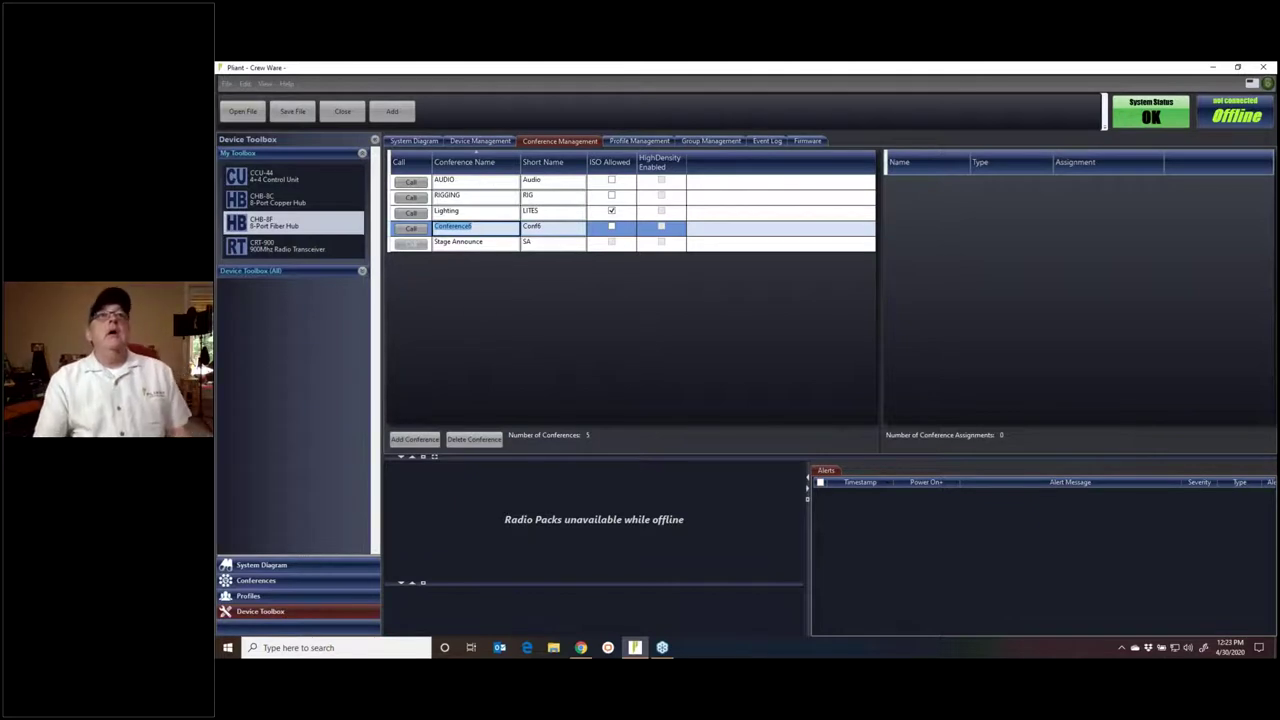
click(482, 196)
key(Return)
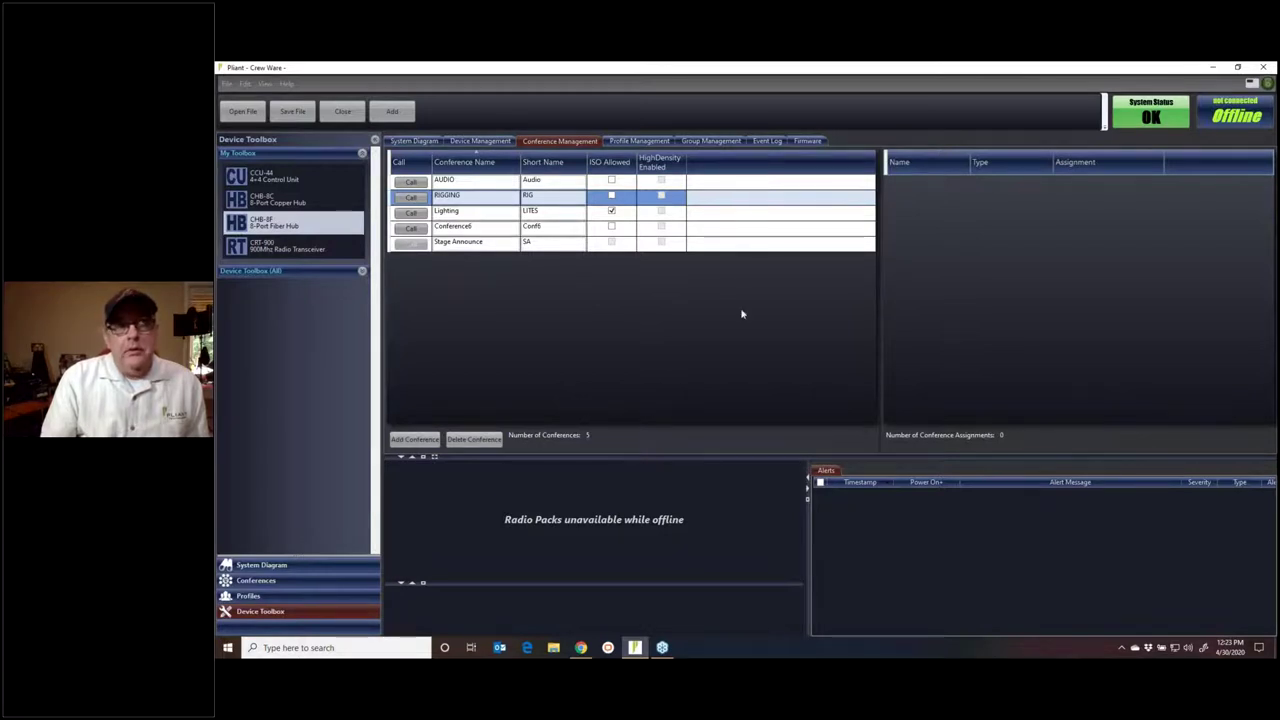
Open the 44 Master control unit's settings from the system diagram and enlarge the device pane to show its 2-wire ports.
click(415, 142)
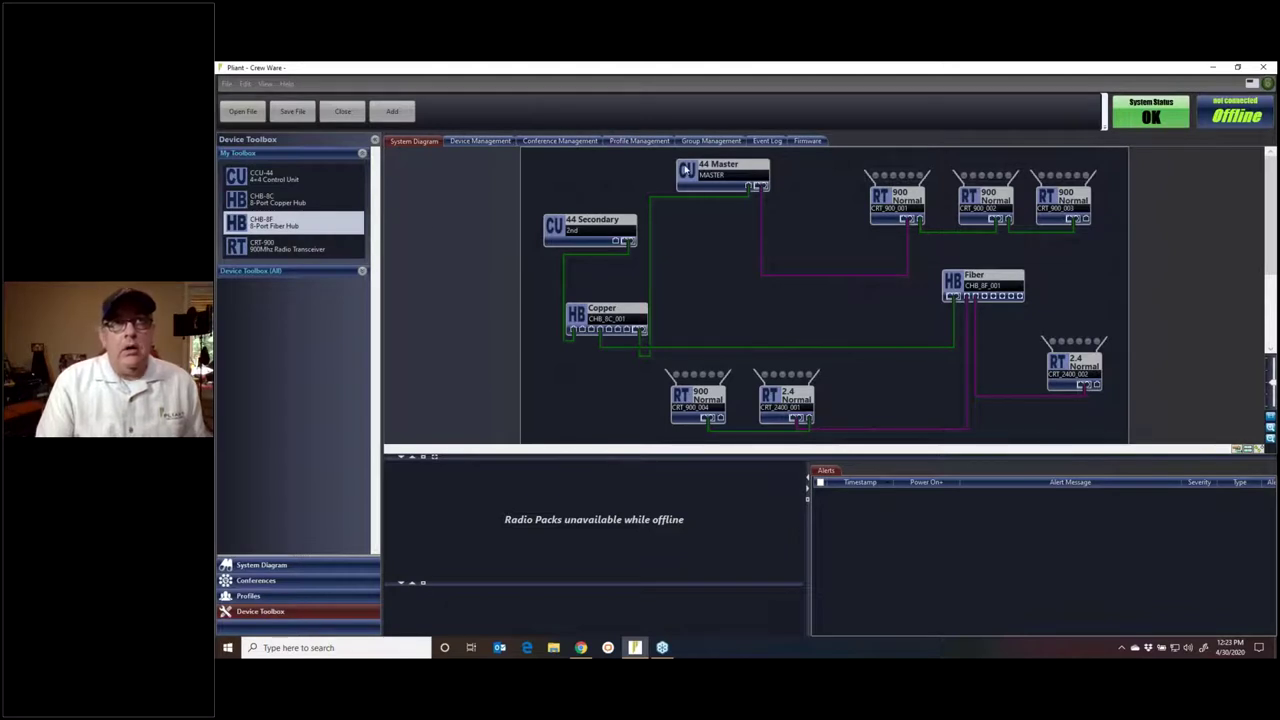
double_click(686, 170)
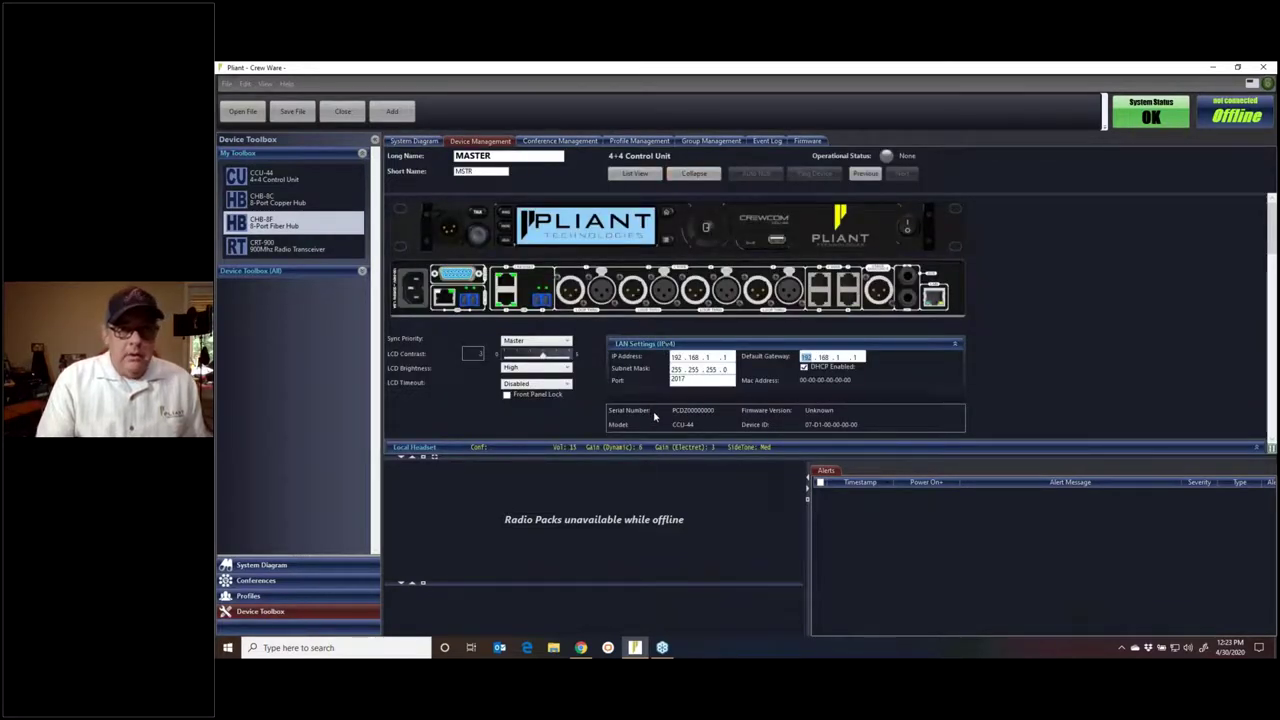
drag(578, 456, 573, 548)
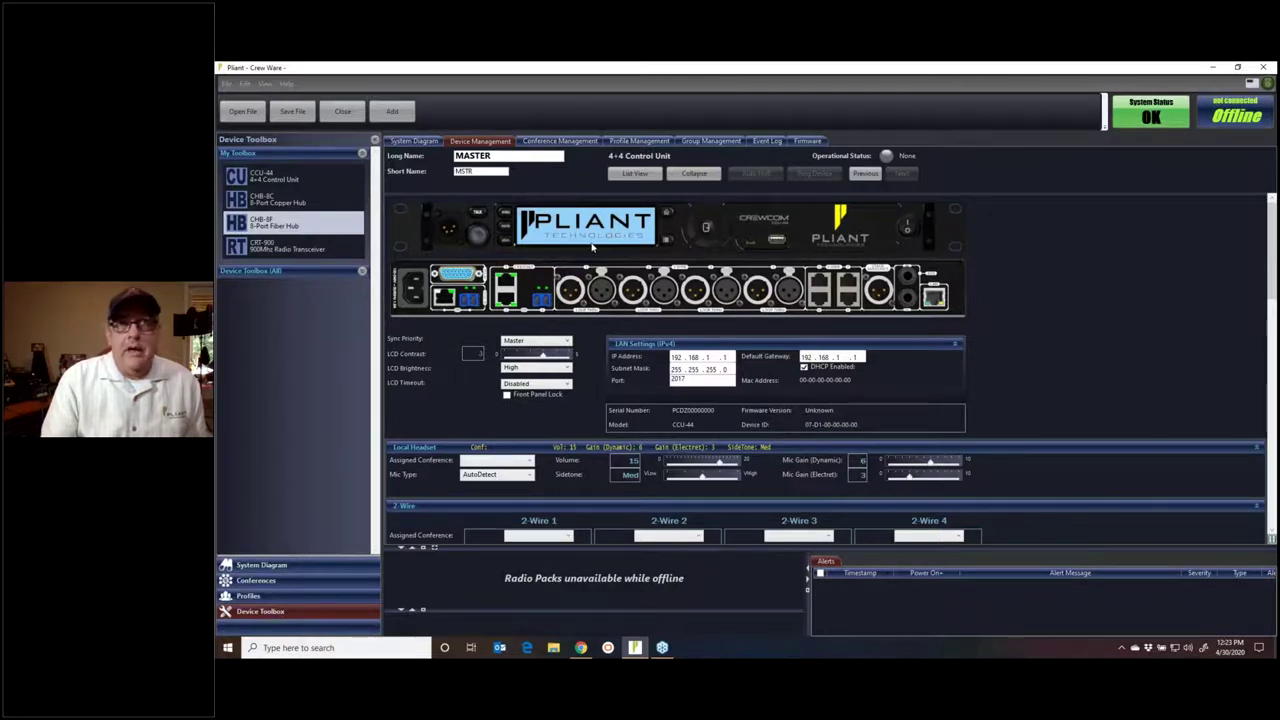
scroll(1262, 252, down, 2)
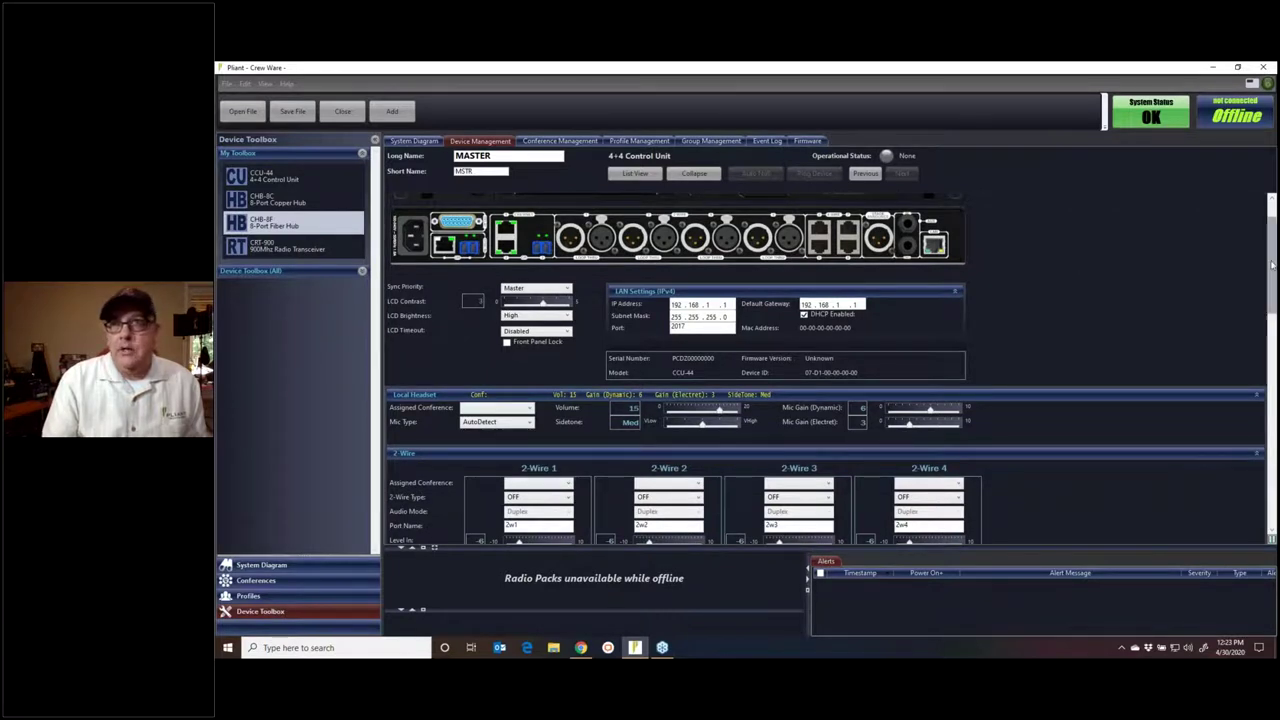
drag(1272, 266, 1274, 327)
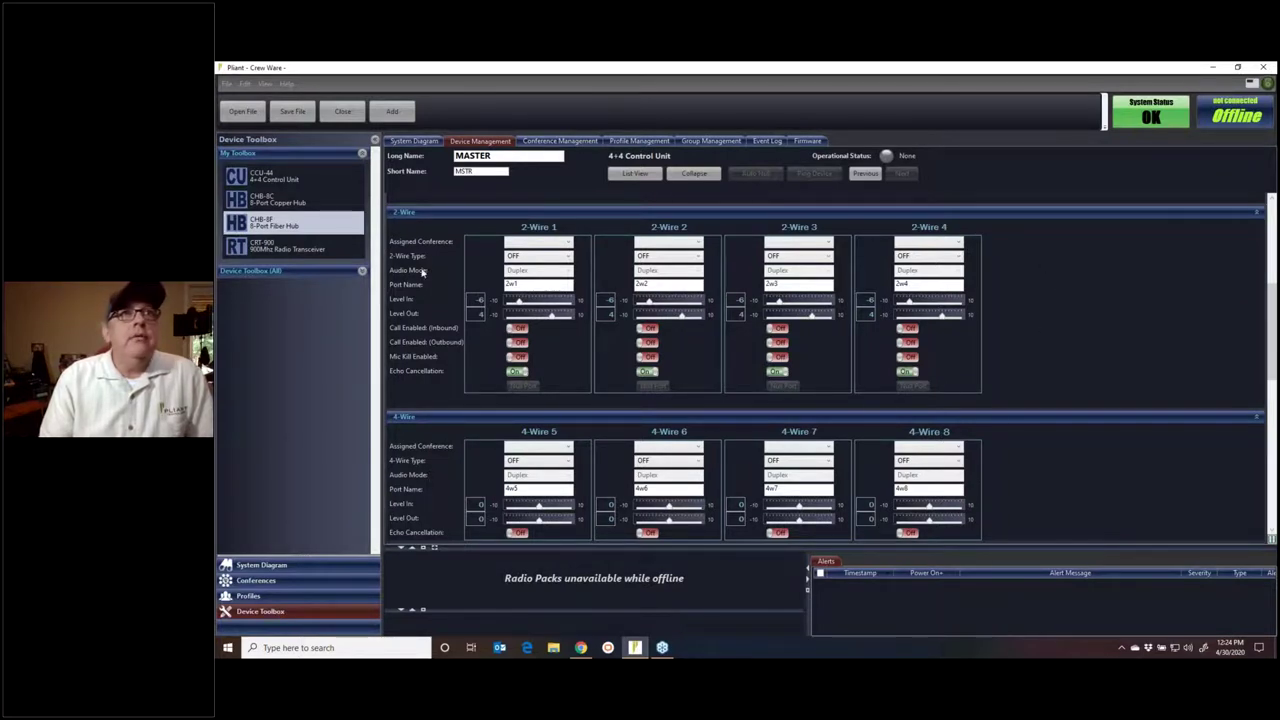
Assign the AUDIO conference to port 2-Wire 1 and set its 2-wire type to ClearCom.
click(552, 244)
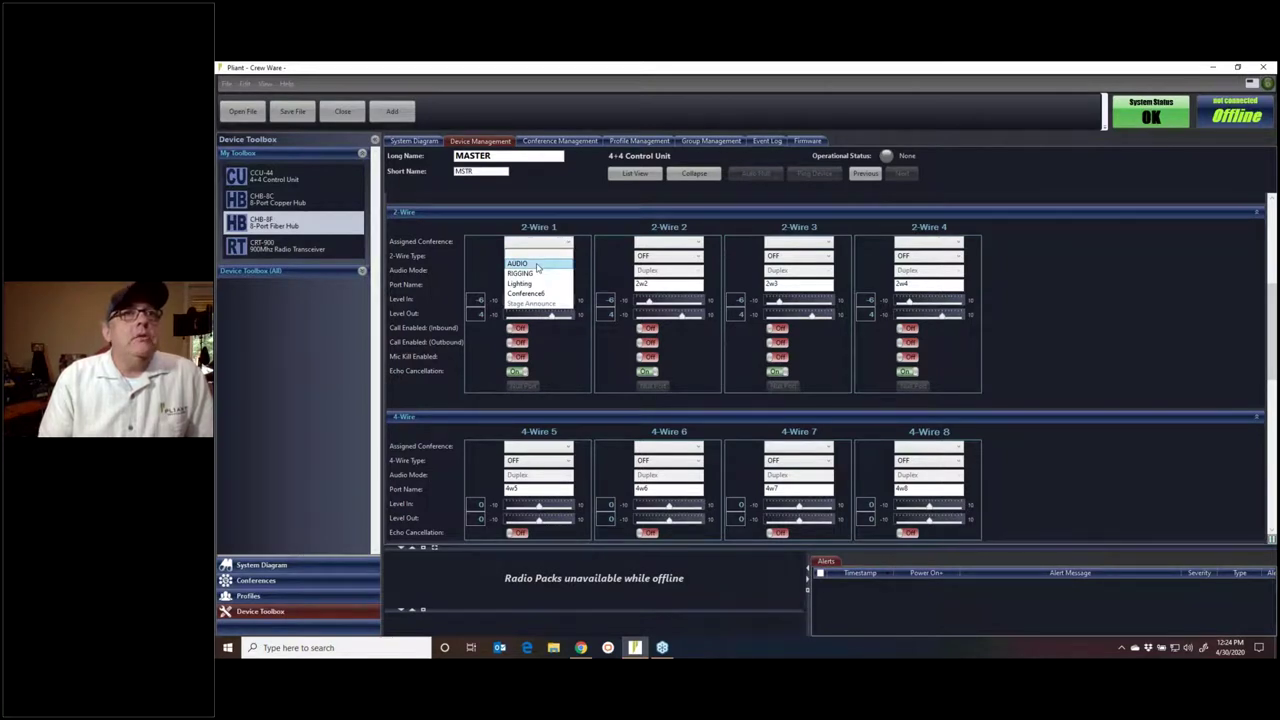
click(537, 264)
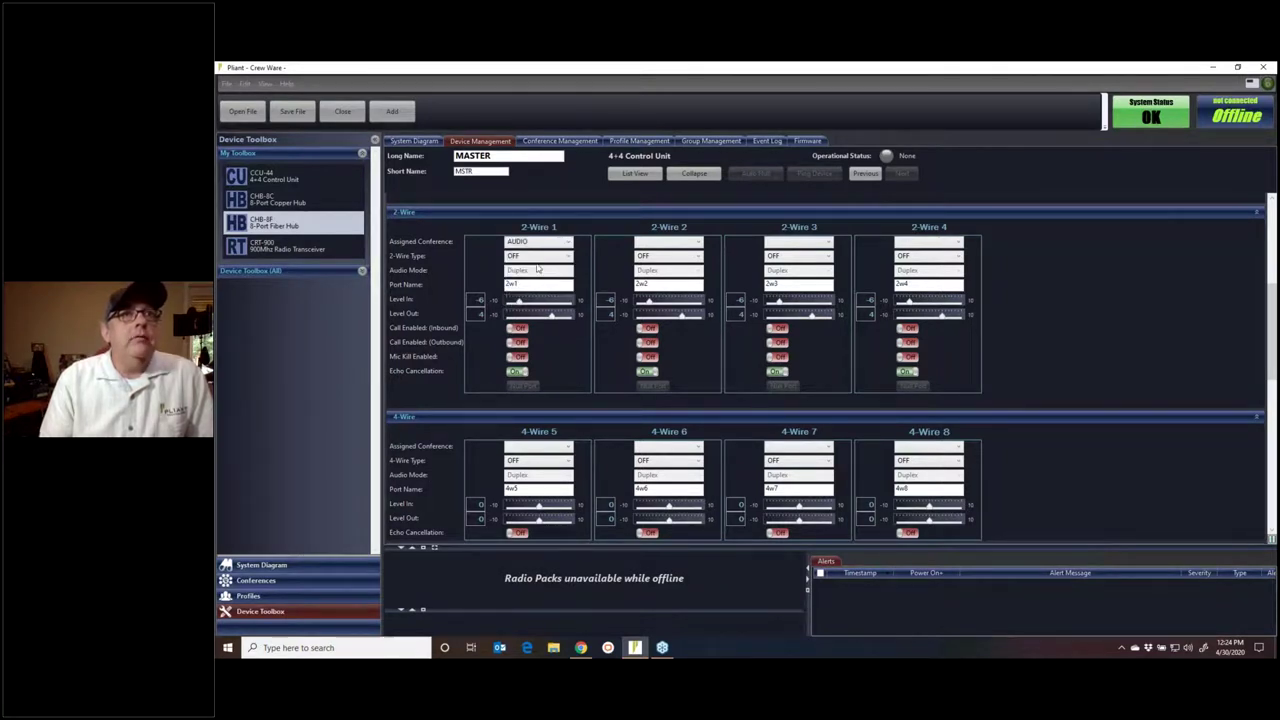
click(548, 258)
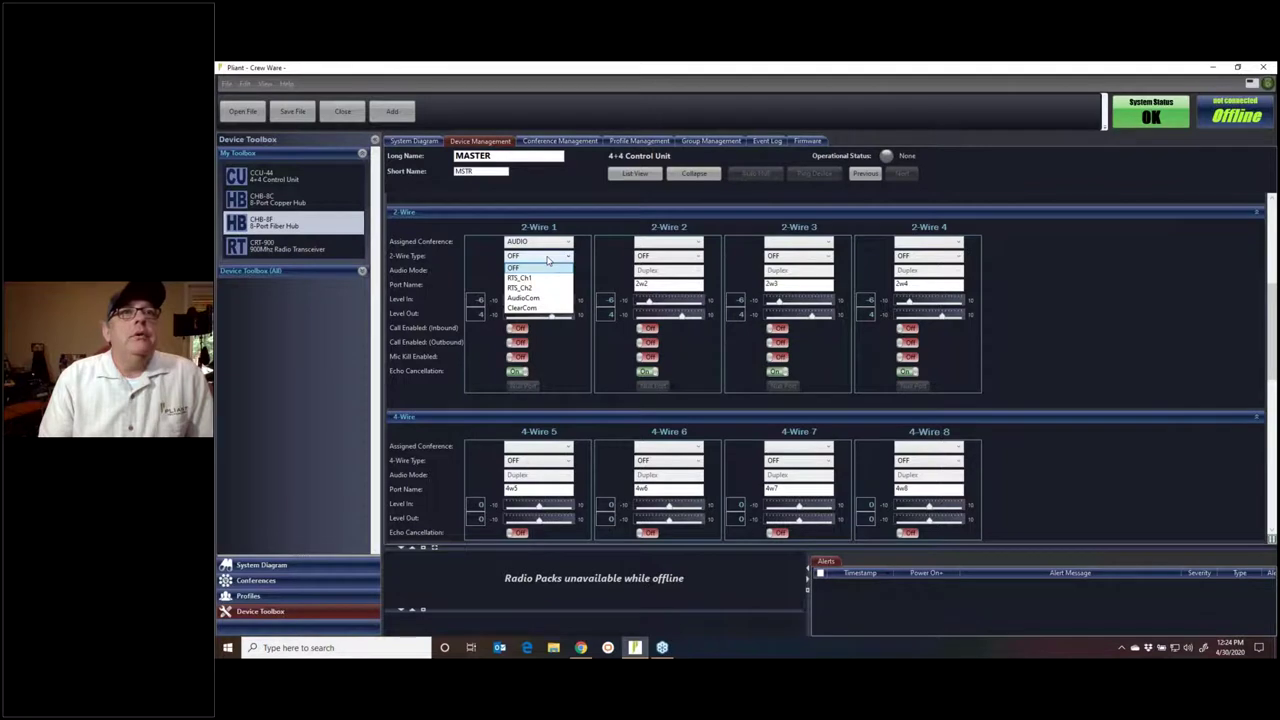
click(532, 309)
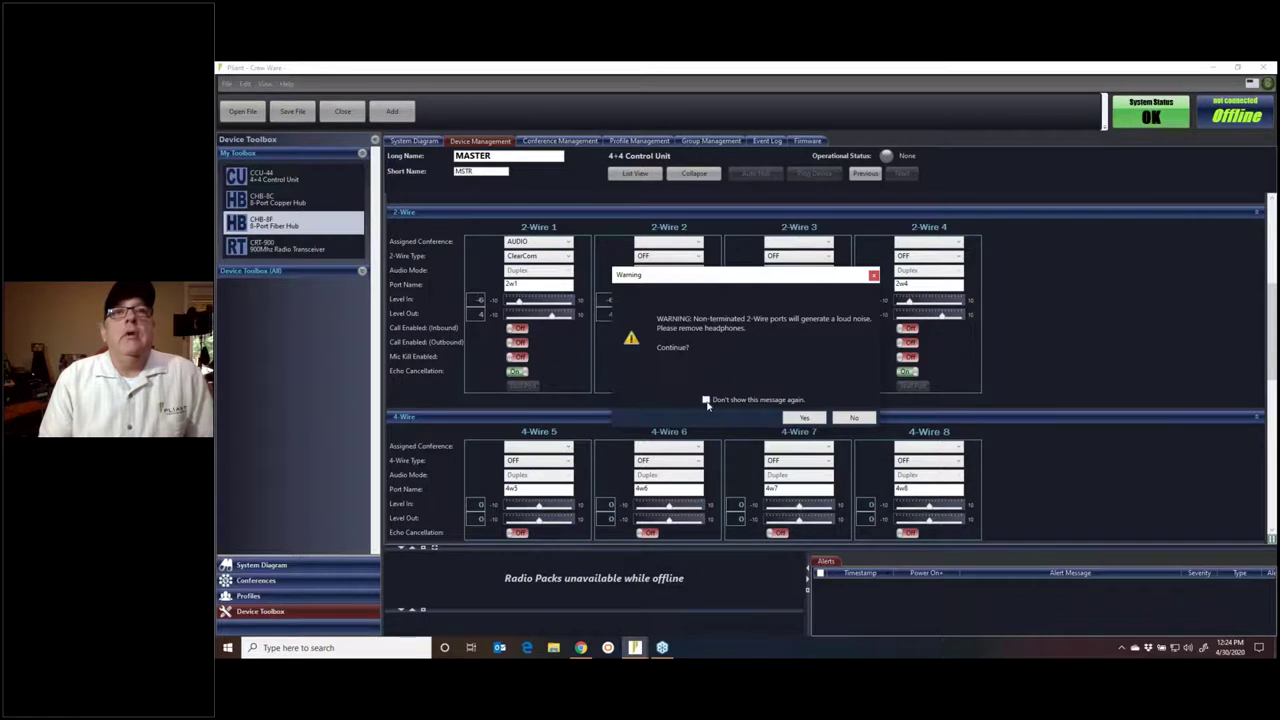
click(801, 418)
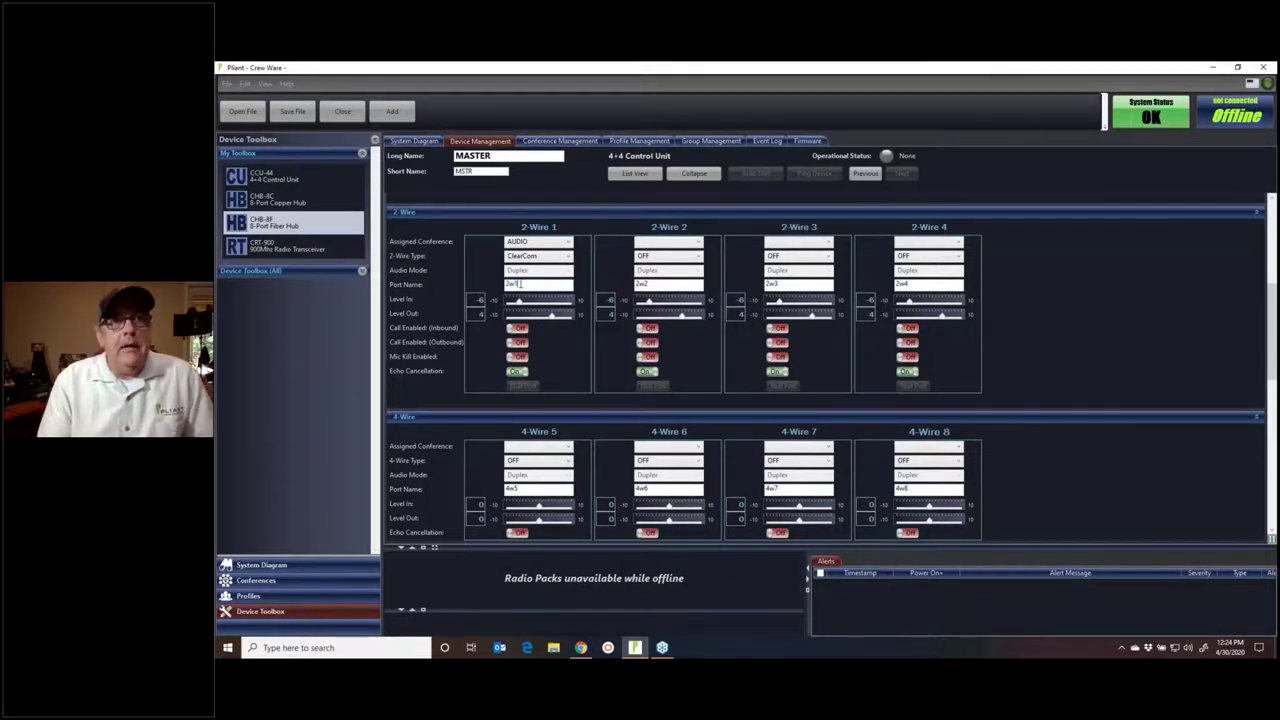
Rename port 2-Wire 1 of the master control unit to AUDIO.
scroll(776, 313, up, 3)
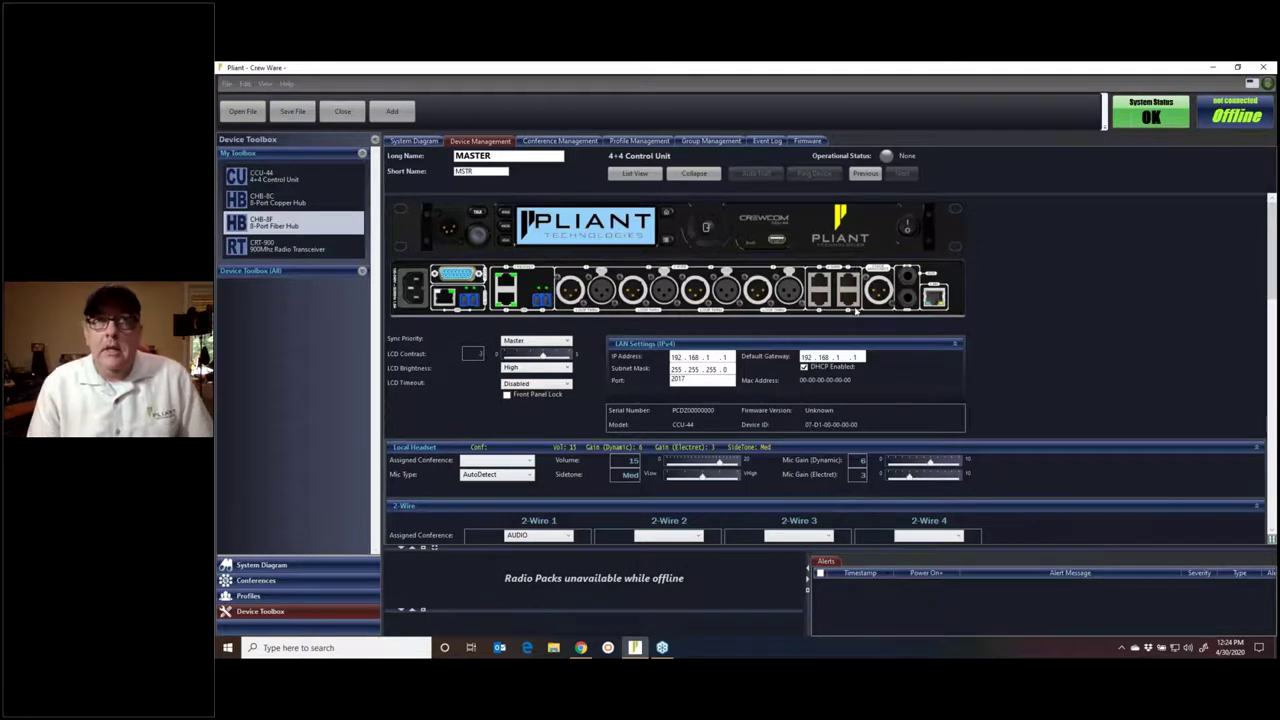
scroll(700, 318, down, 3)
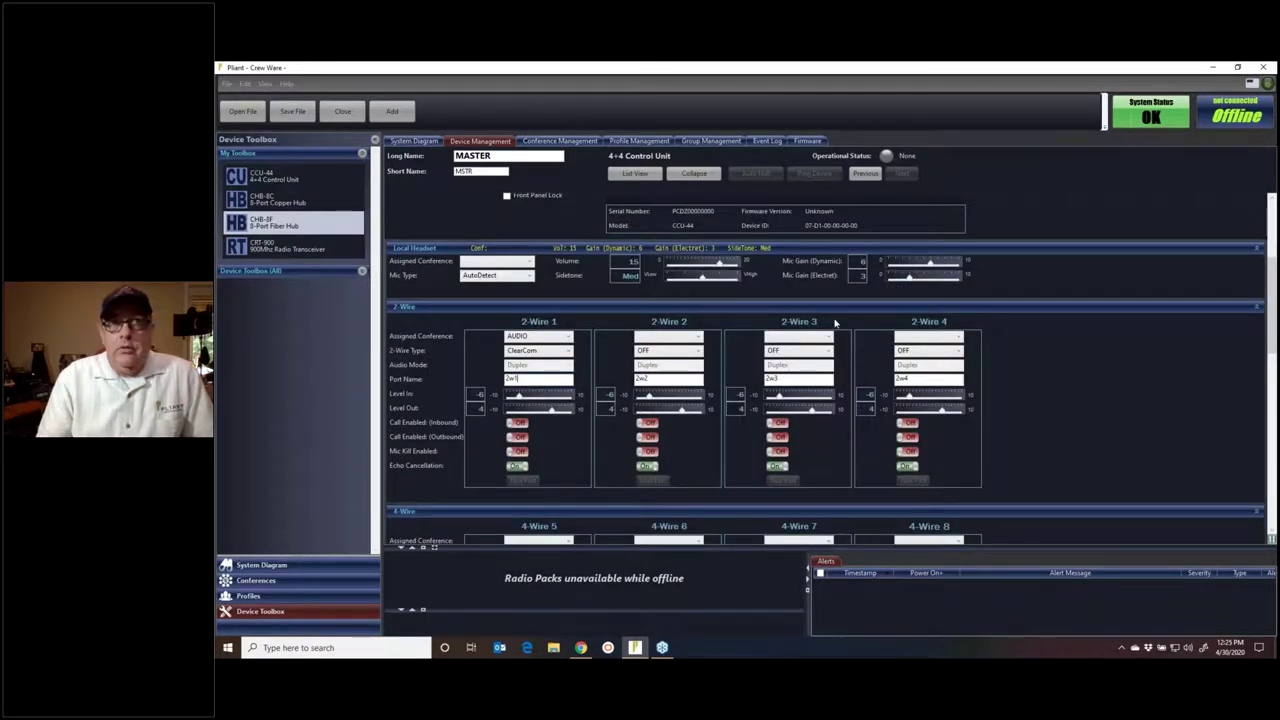
scroll(835, 322, down, 2)
scroll(836, 399, up, 1)
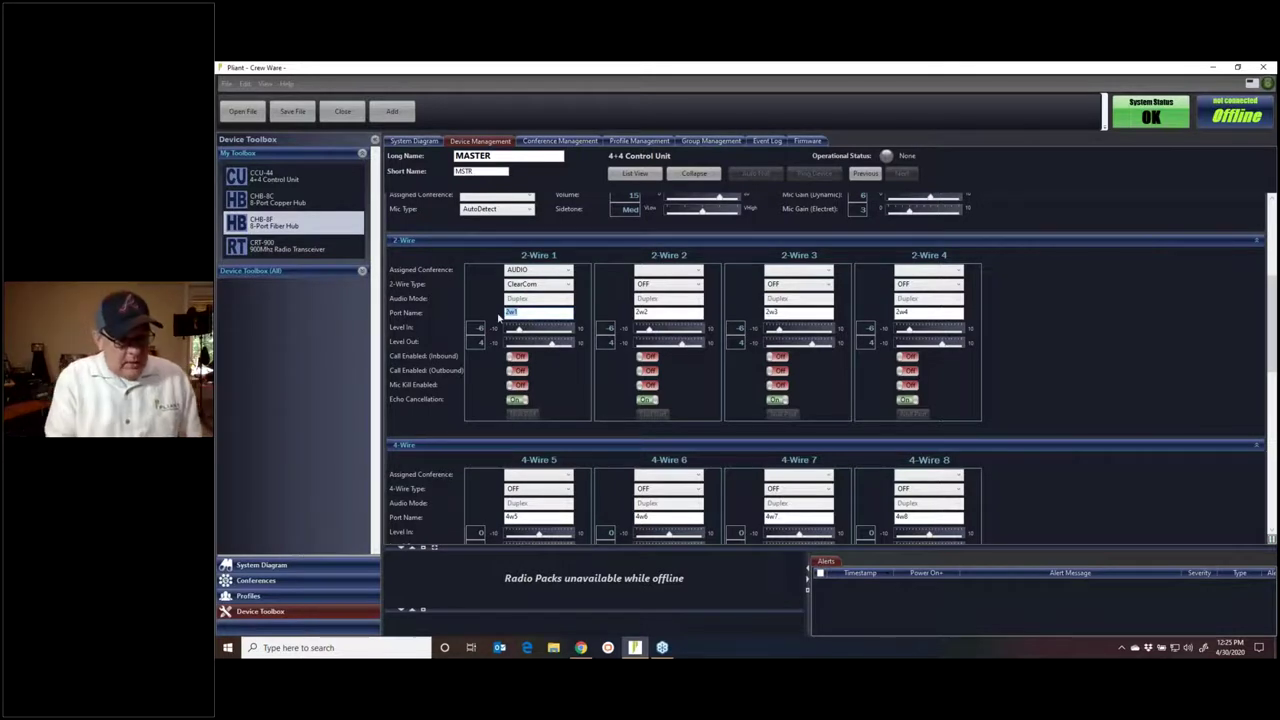
text(DIO)
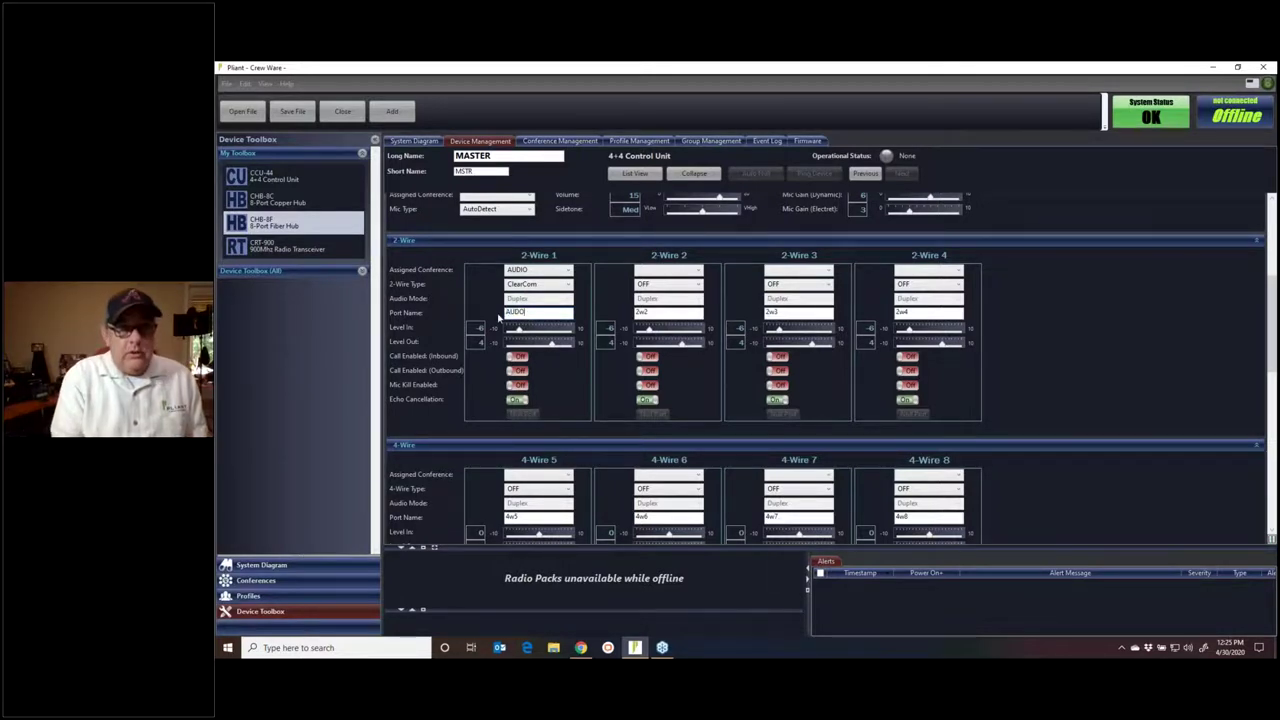
key(BackSpace)
key(BackSpace)
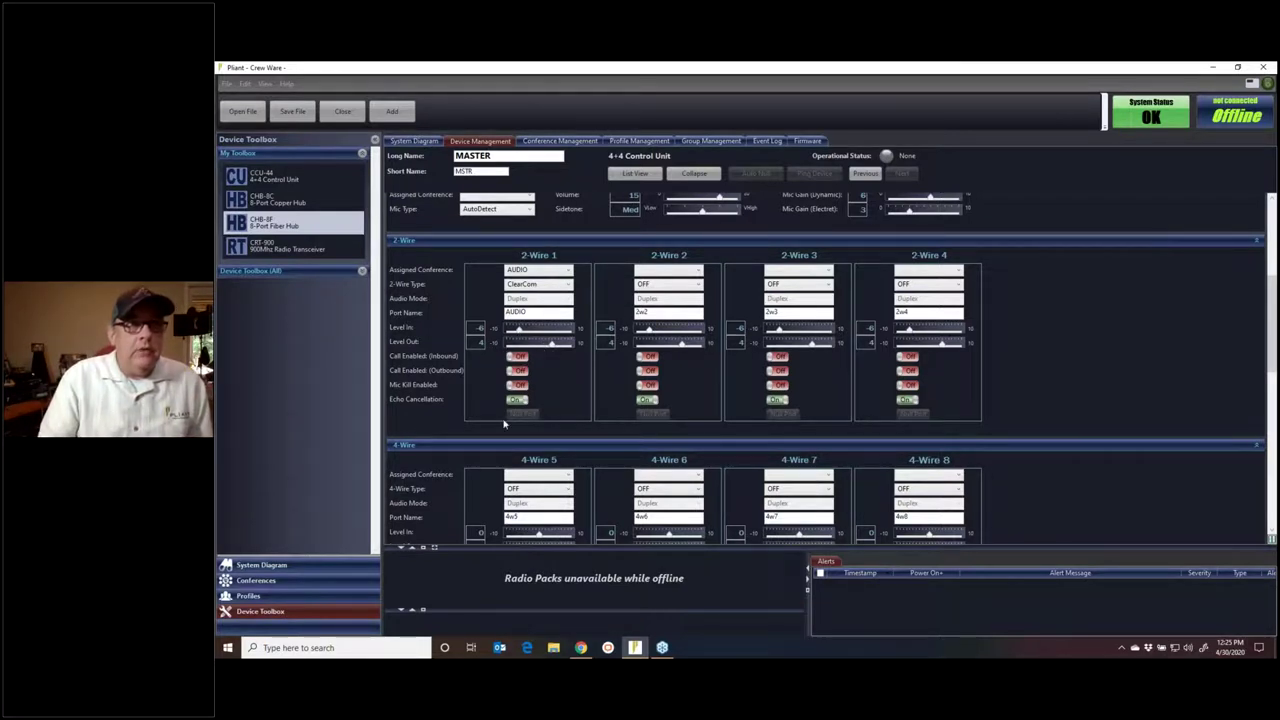
Examine the master control unit's remaining port options, relays and nulling section.
scroll(432, 428, down, 1)
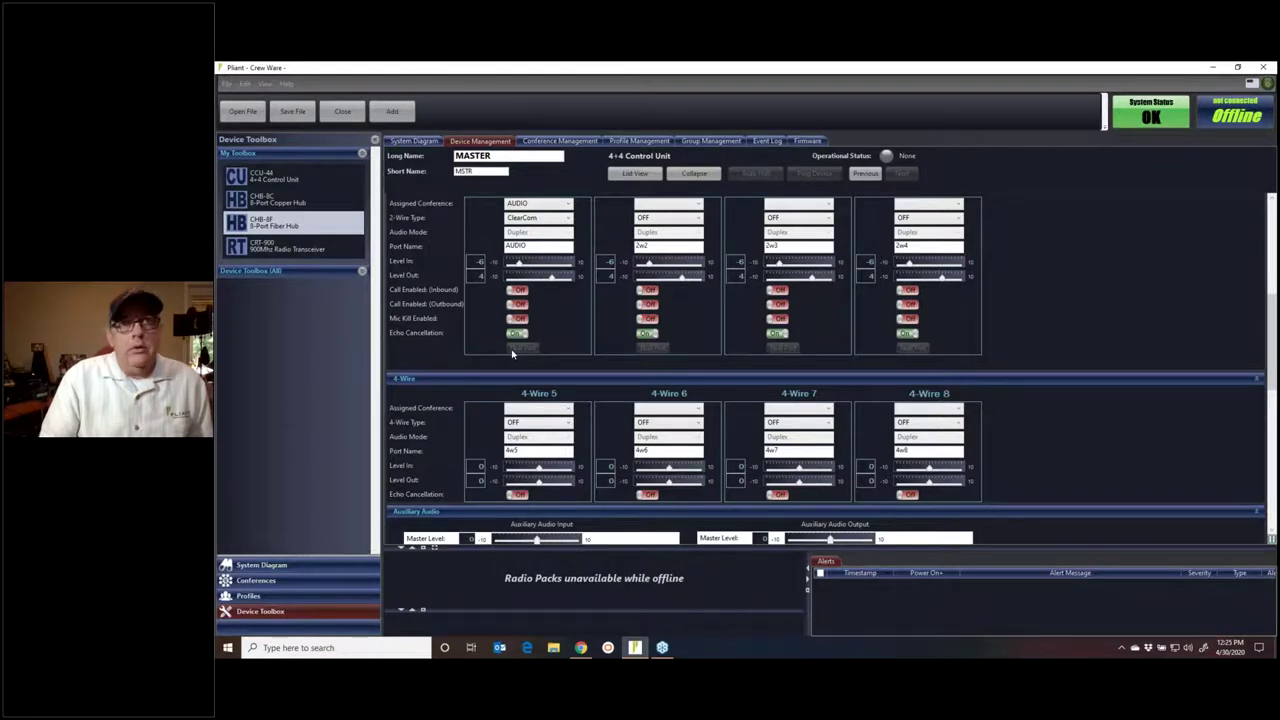
scroll(512, 353, up, 1)
scroll(512, 353, down, 1)
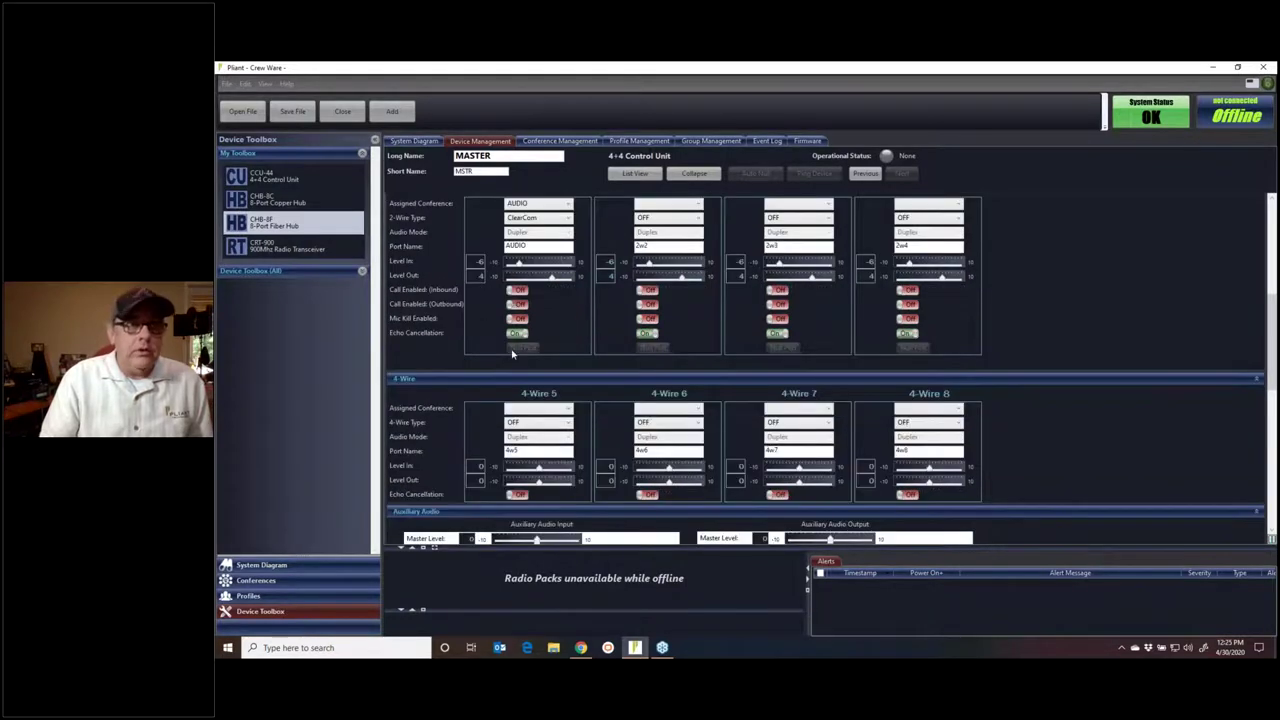
scroll(512, 353, down, 5)
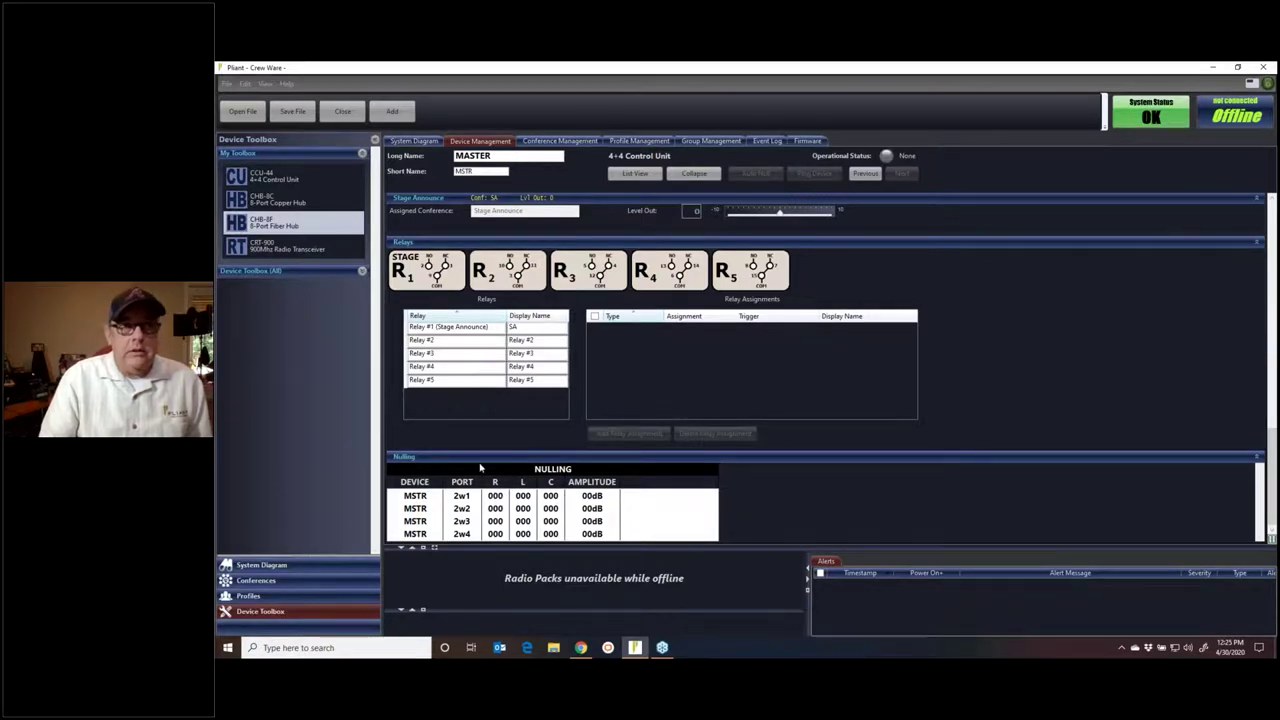
scroll(560, 490, up, 10)
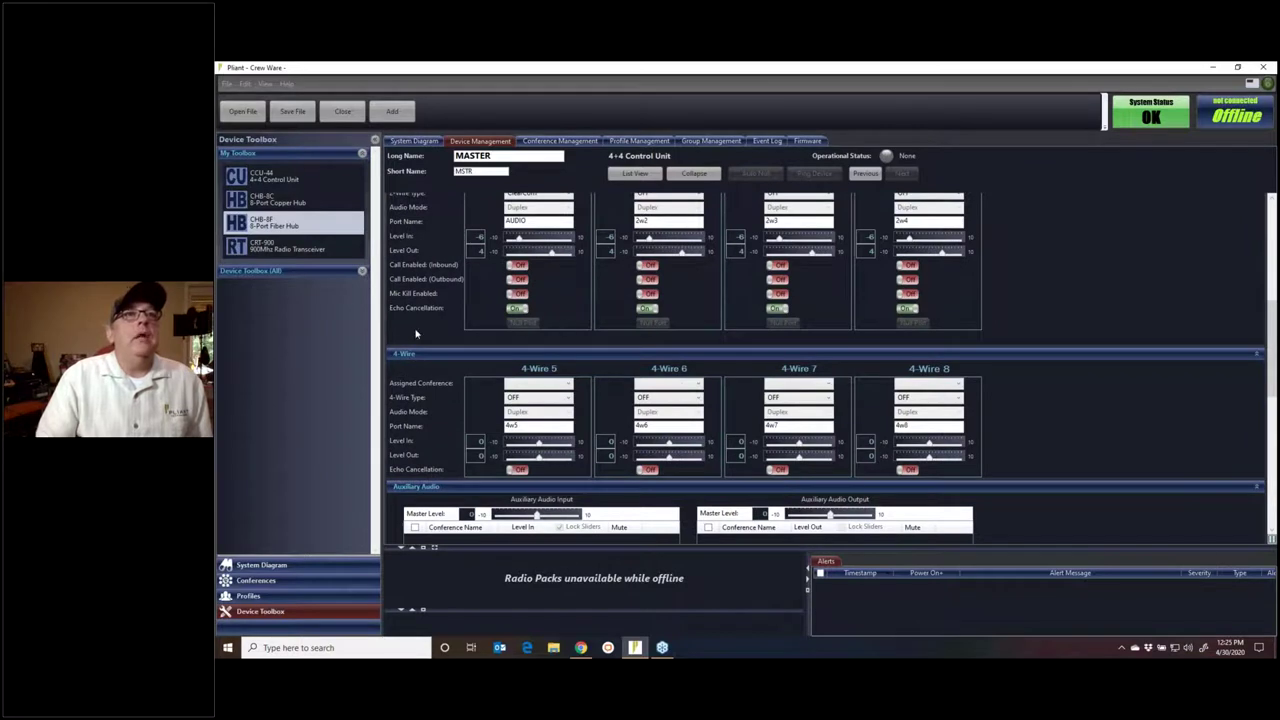
Assign RIGGING to port 4-Wire 5, Lighting to 4-Wire 6 and Conference6 to 4-Wire 7.
scroll(416, 333, down, 1)
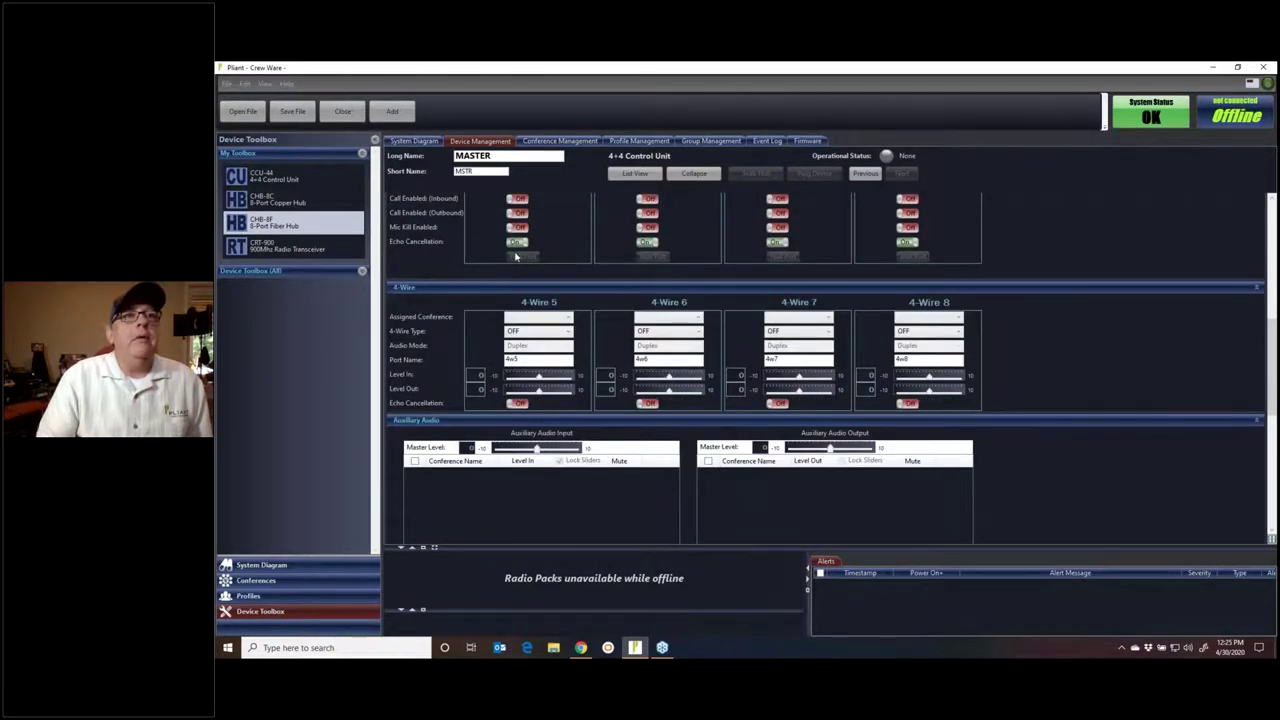
click(563, 318)
click(535, 350)
click(667, 319)
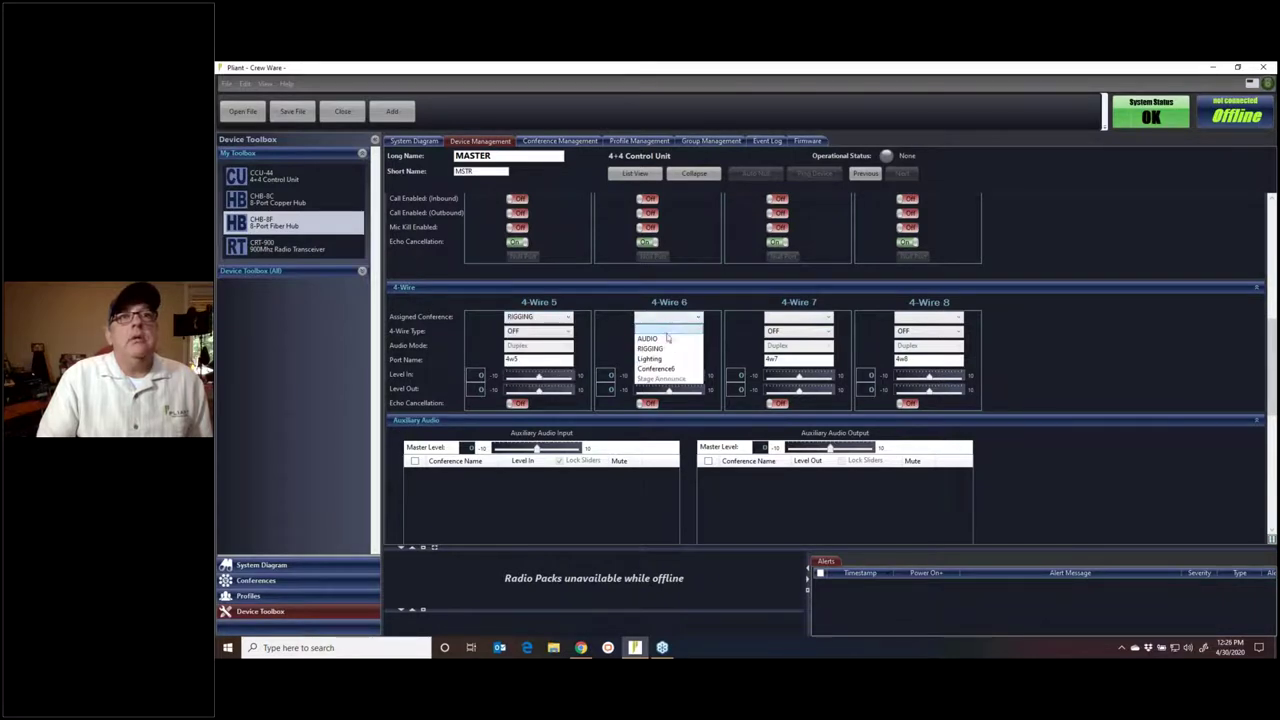
click(662, 361)
click(790, 320)
click(790, 326)
Set the 4-wire type to ON for ports 4-Wire 5, 4-Wire 6 and 4-Wire 7.
click(543, 336)
click(539, 354)
click(665, 337)
click(660, 354)
click(790, 333)
click(785, 354)
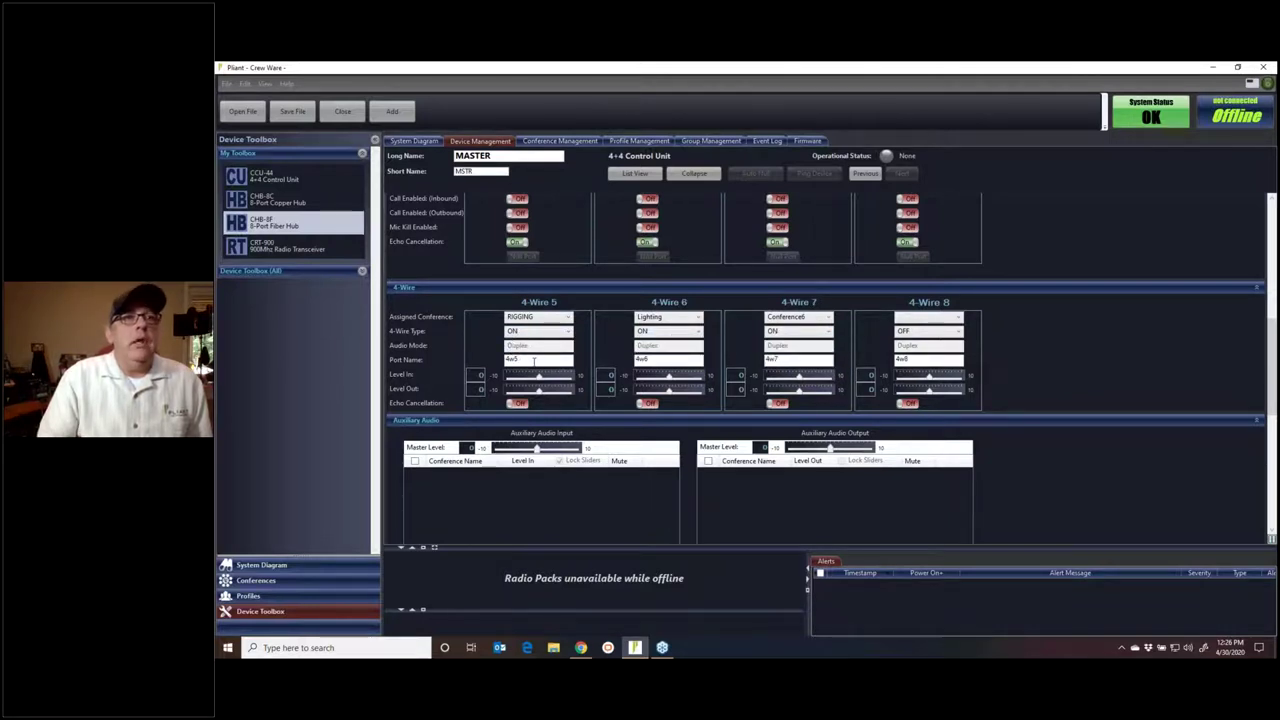
Review the master control unit's 2-wire and 4-wire settings, also checking profile management and the system diagram.
scroll(422, 366, down, 1)
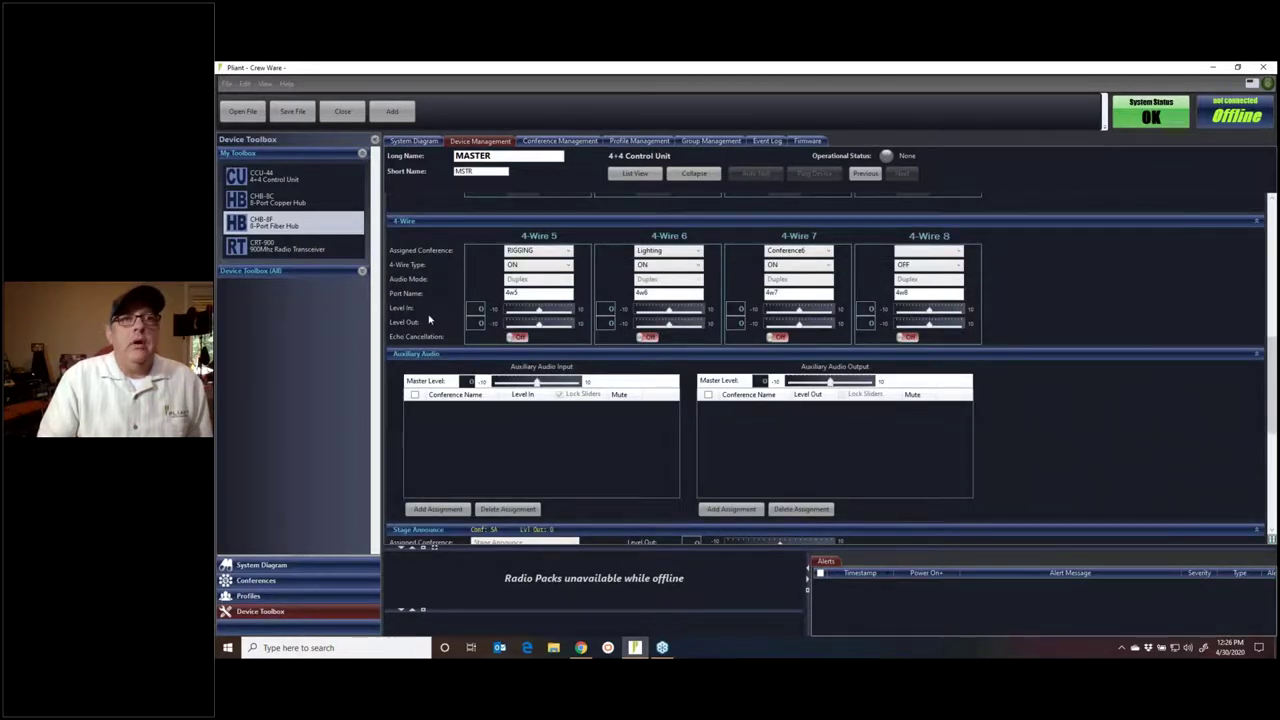
scroll(709, 298, up, 3)
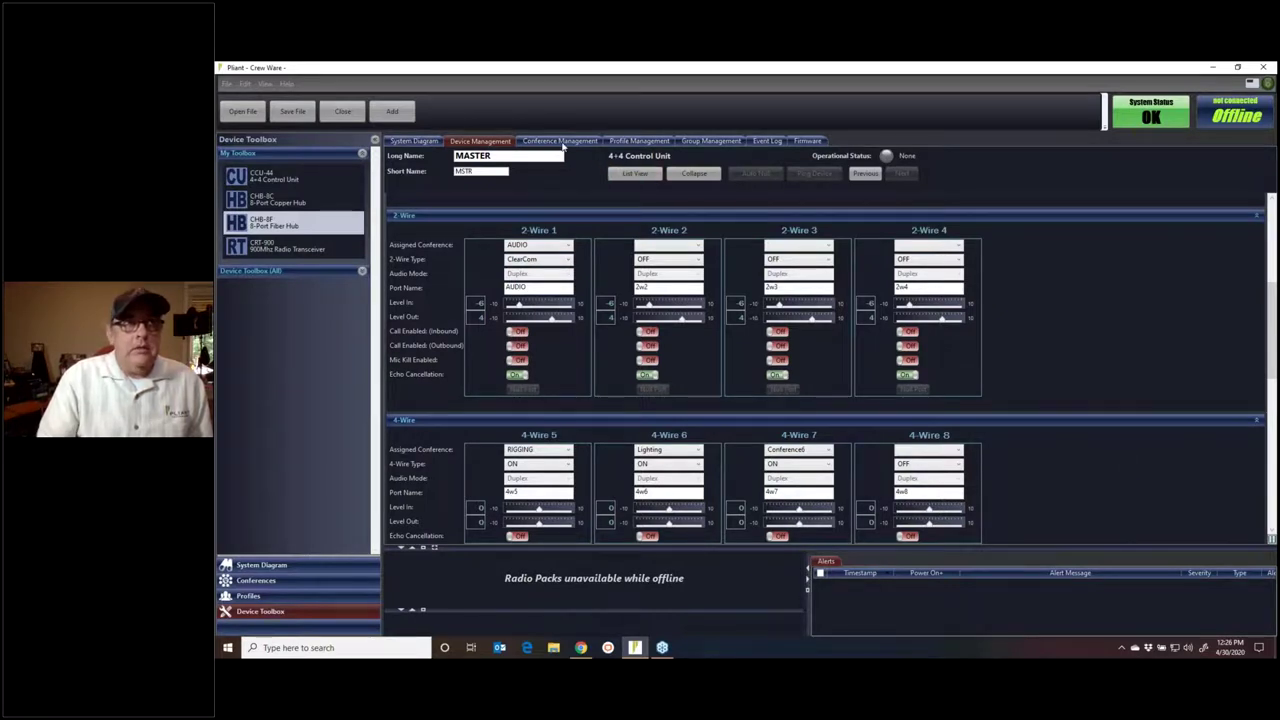
click(640, 141)
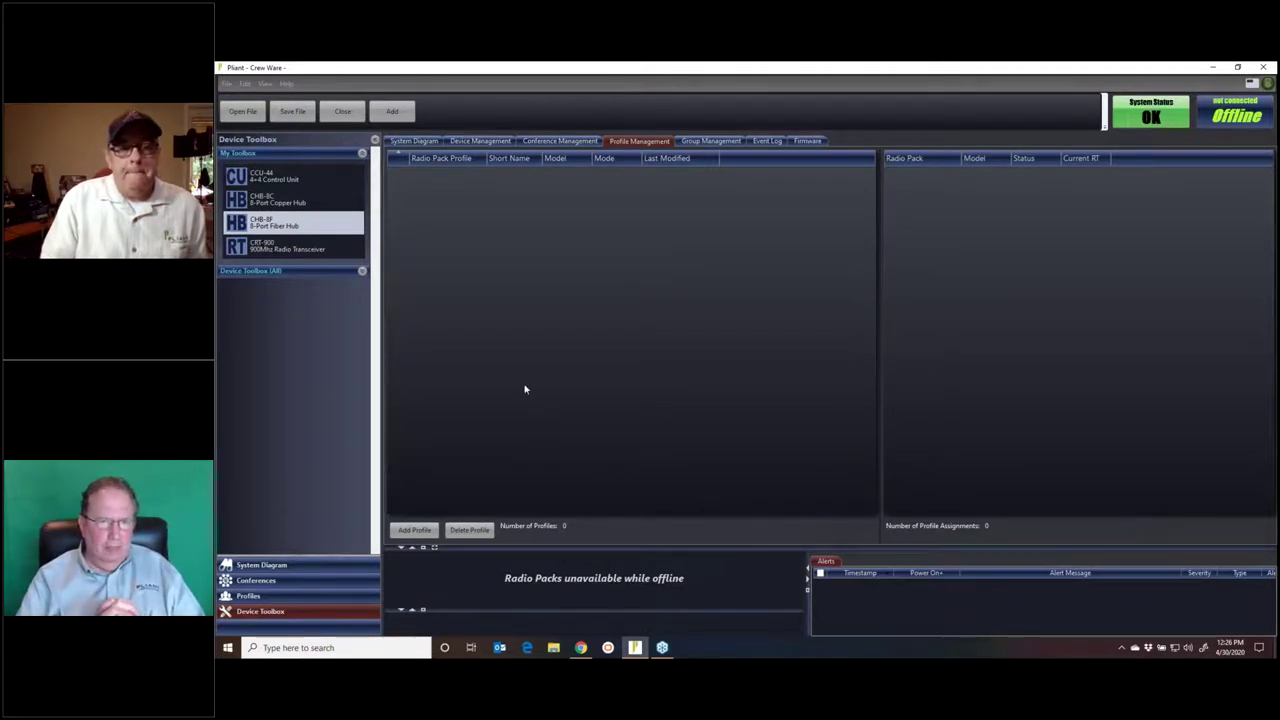
click(413, 141)
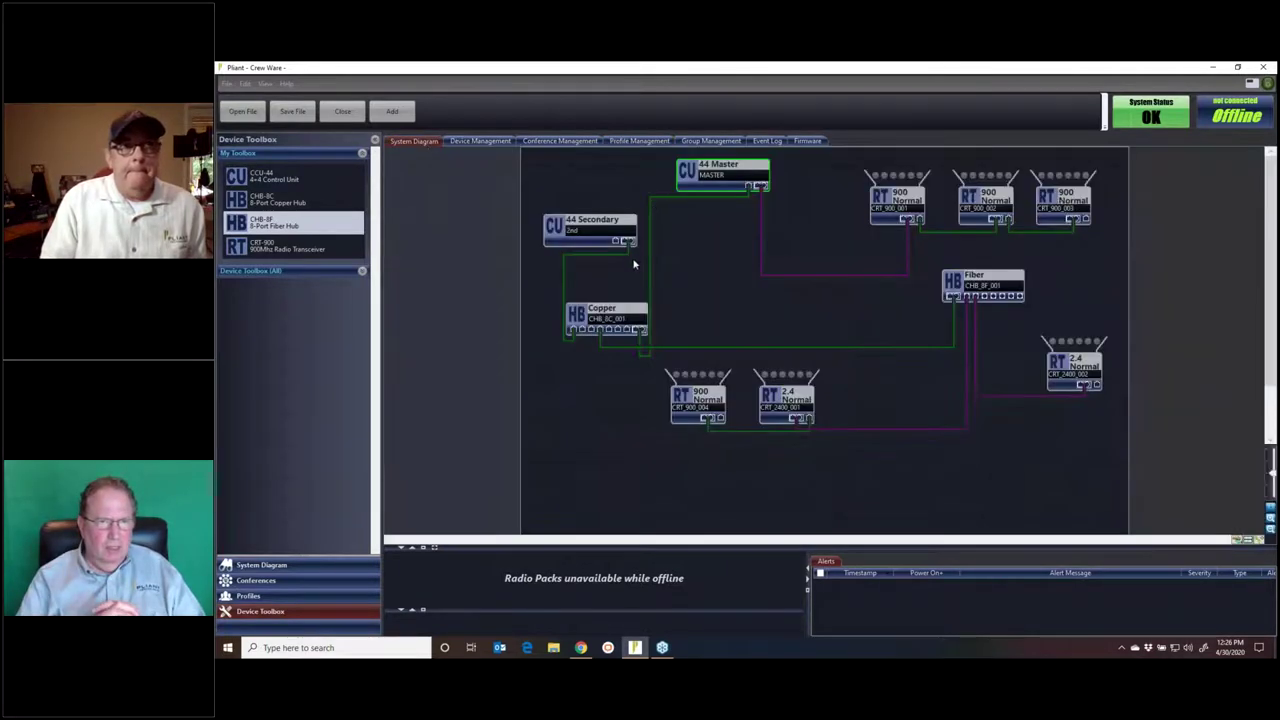
double_click(615, 320)
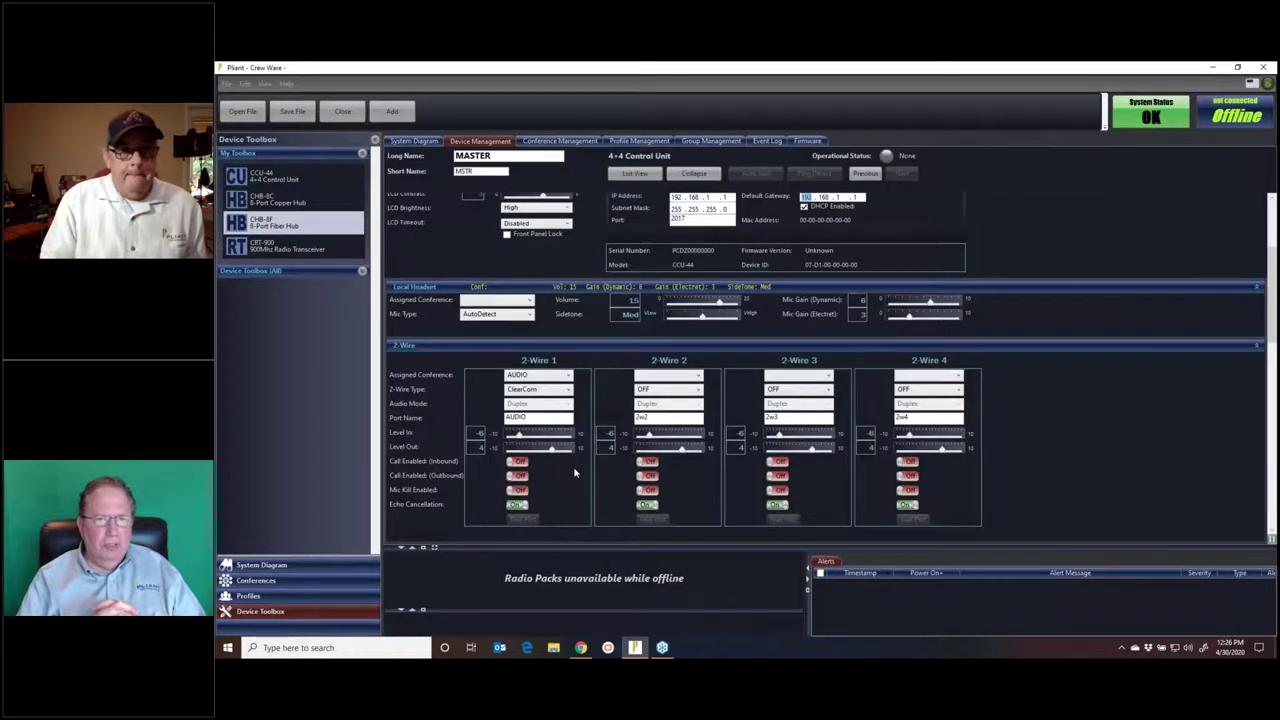
scroll(511, 431, down, 2)
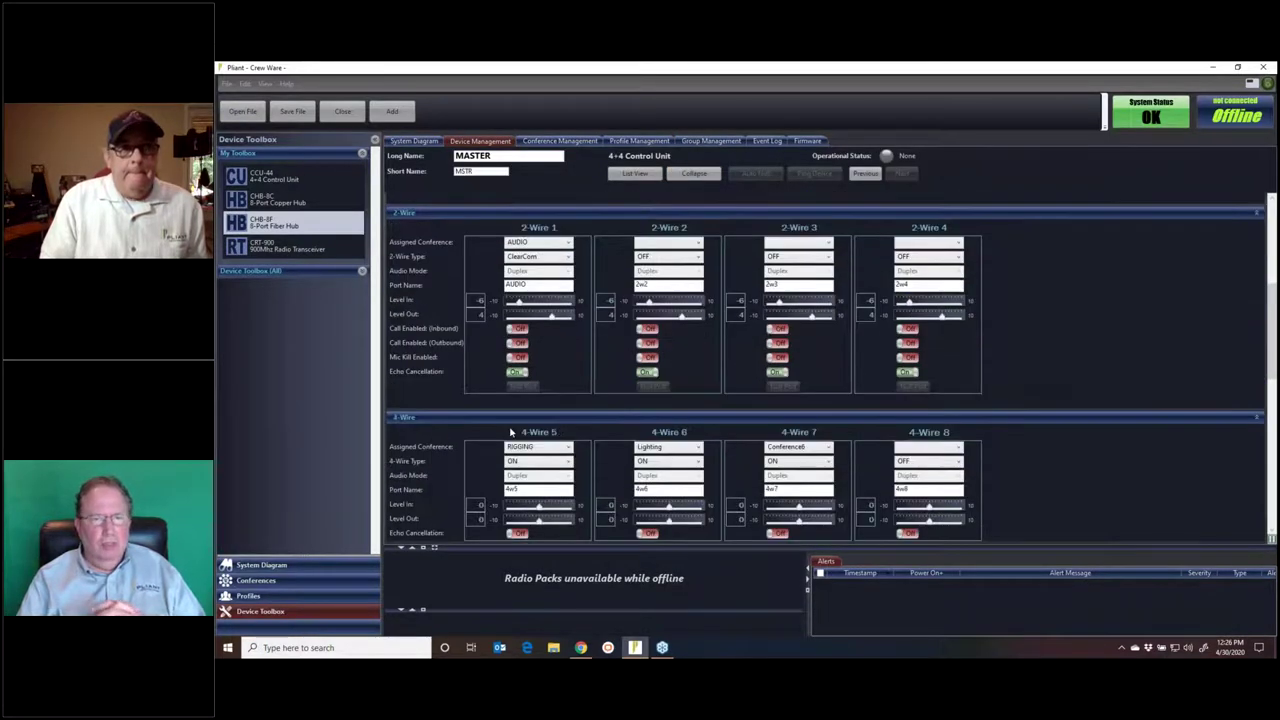
Examine the second control unit's 2-wire and 4-wire settings and the conferences selectable for 2-Wire 1 and 4-Wire 5.
click(866, 174)
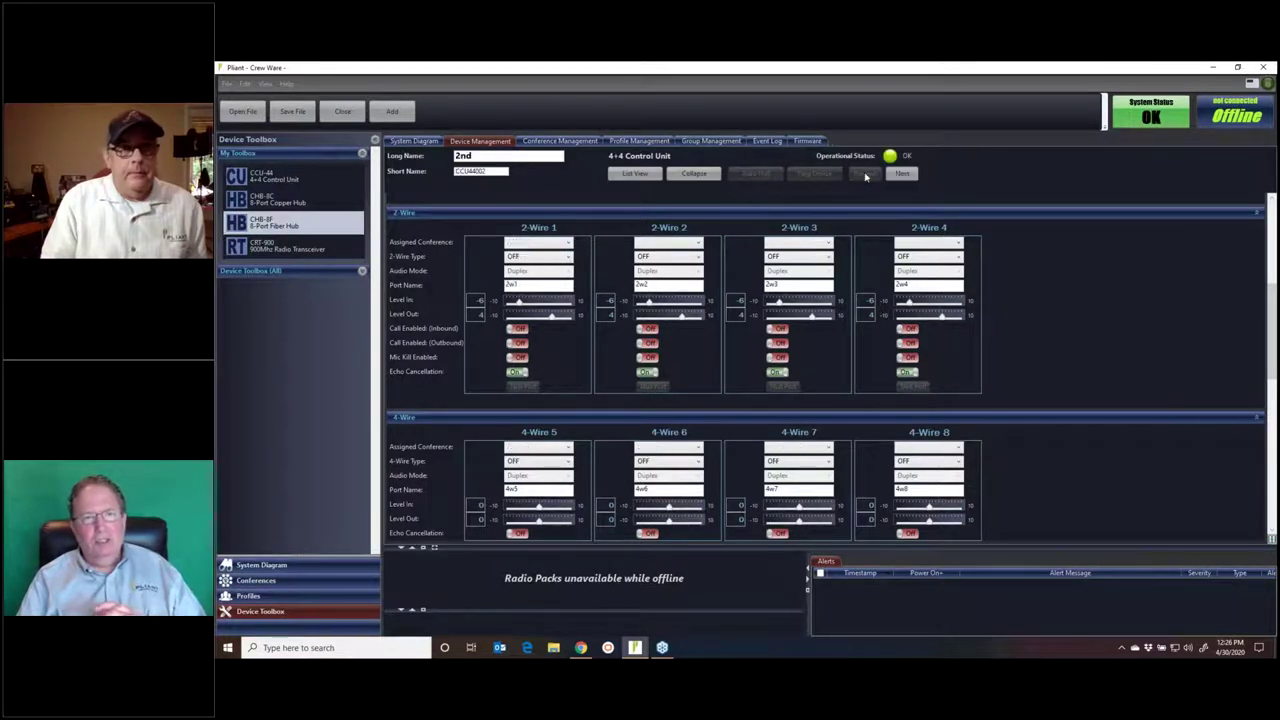
scroll(668, 350, up, 2)
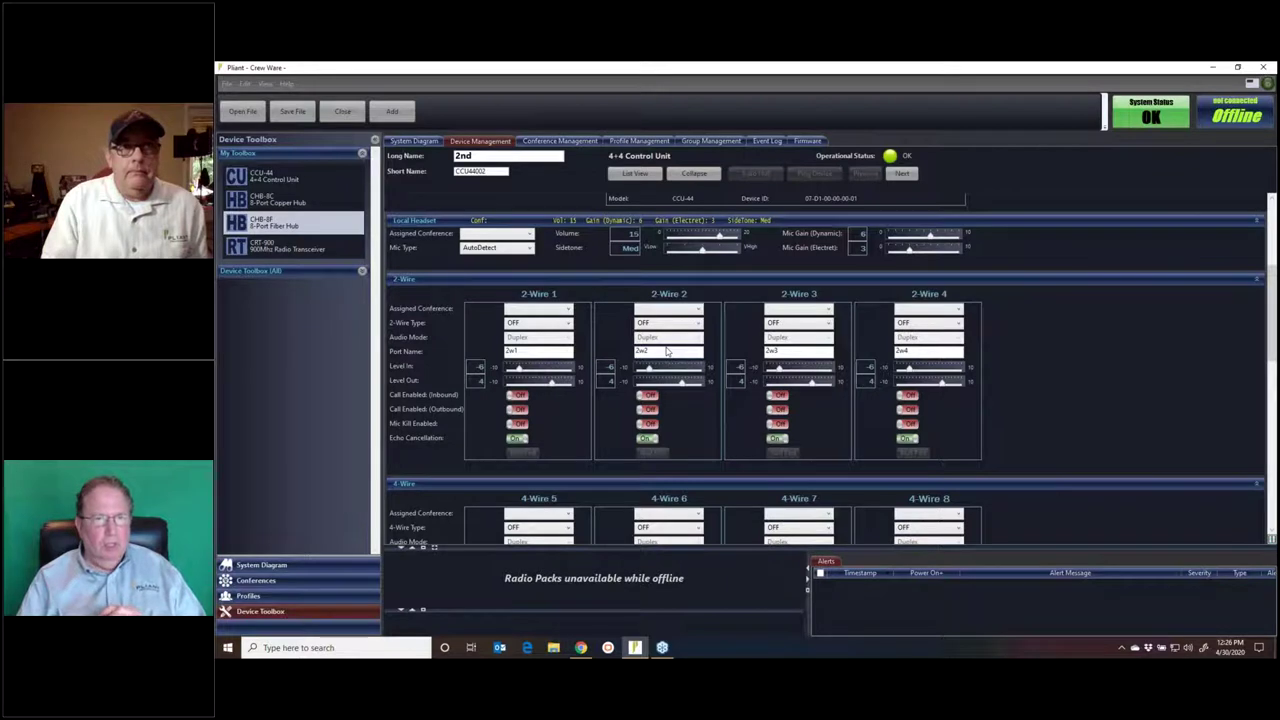
scroll(667, 350, down, 1)
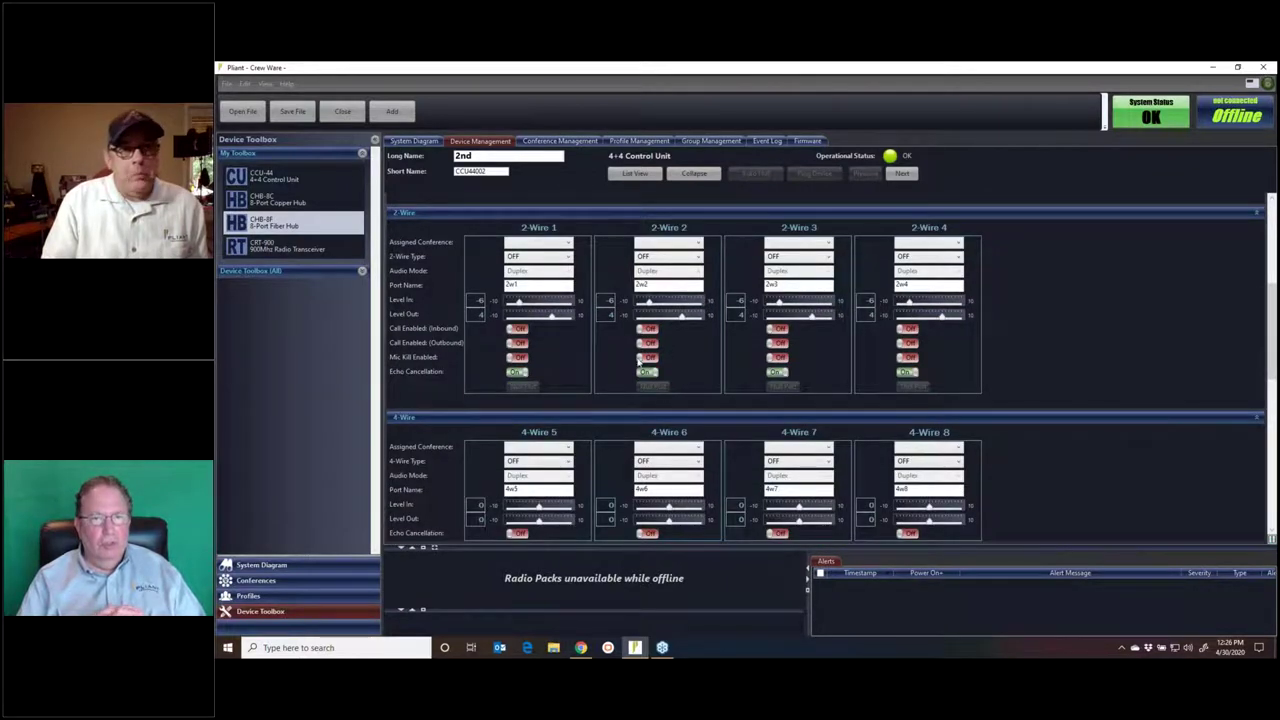
click(569, 447)
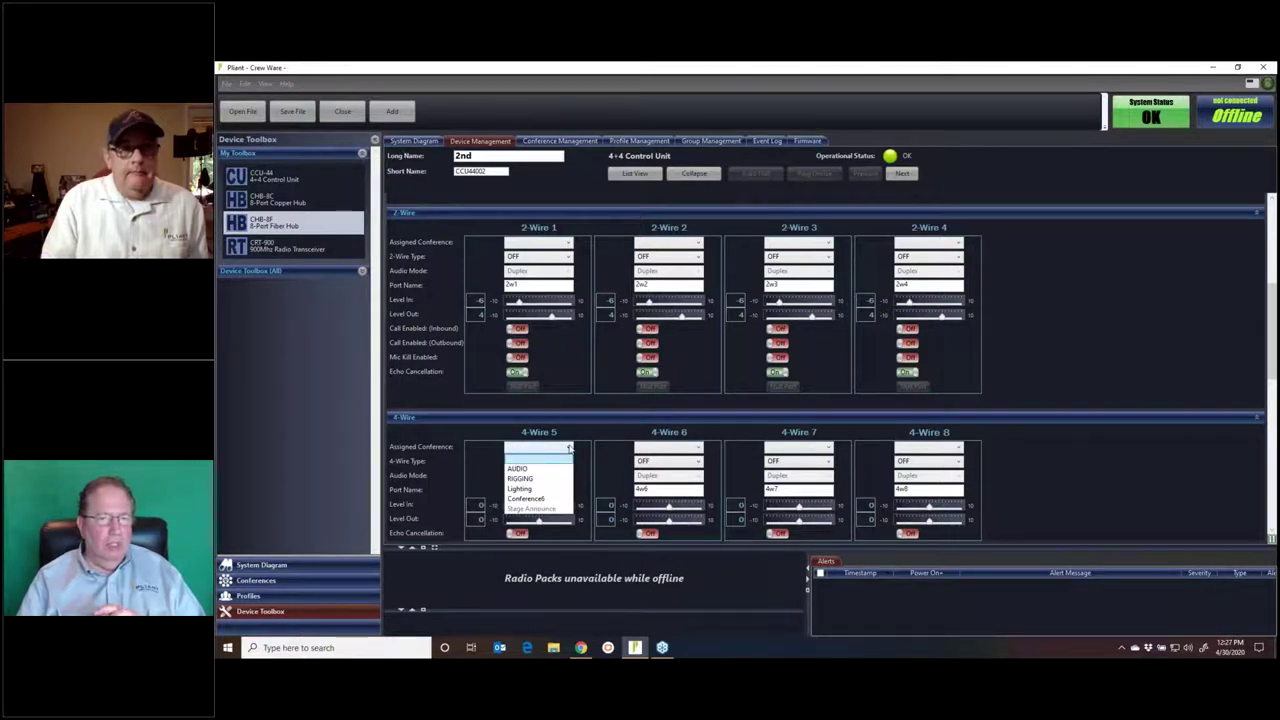
click(560, 243)
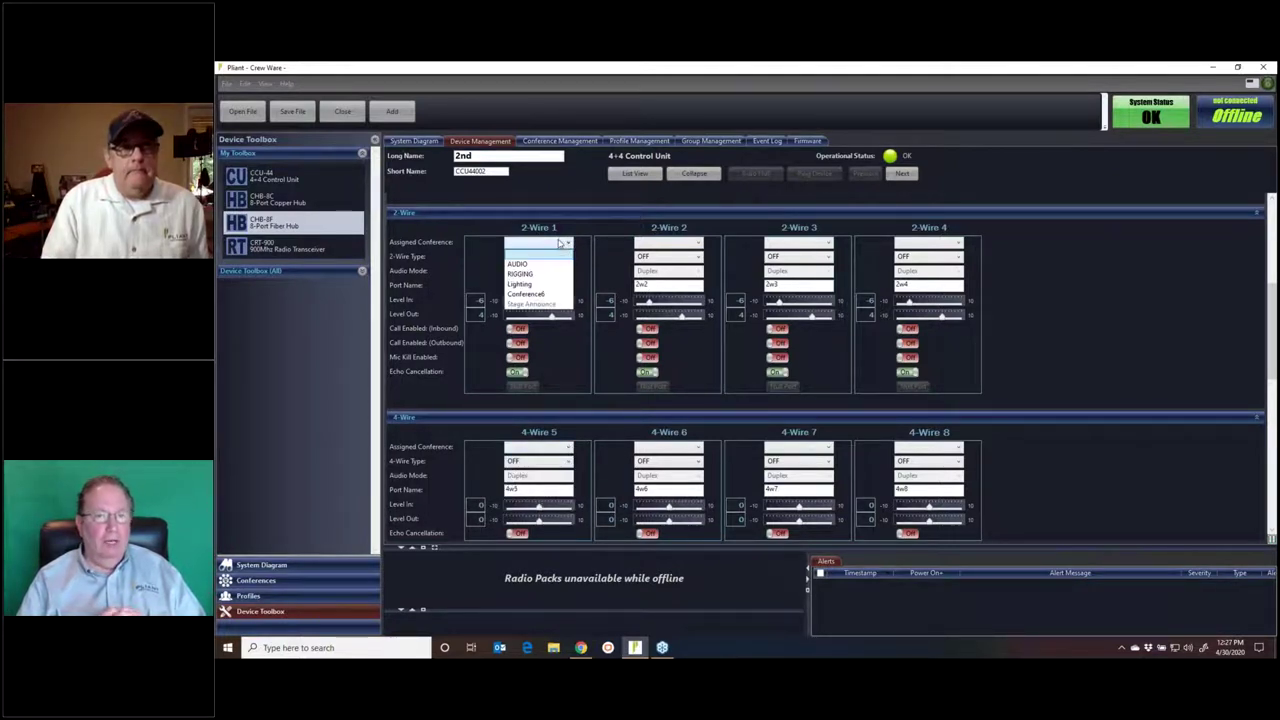
click(560, 243)
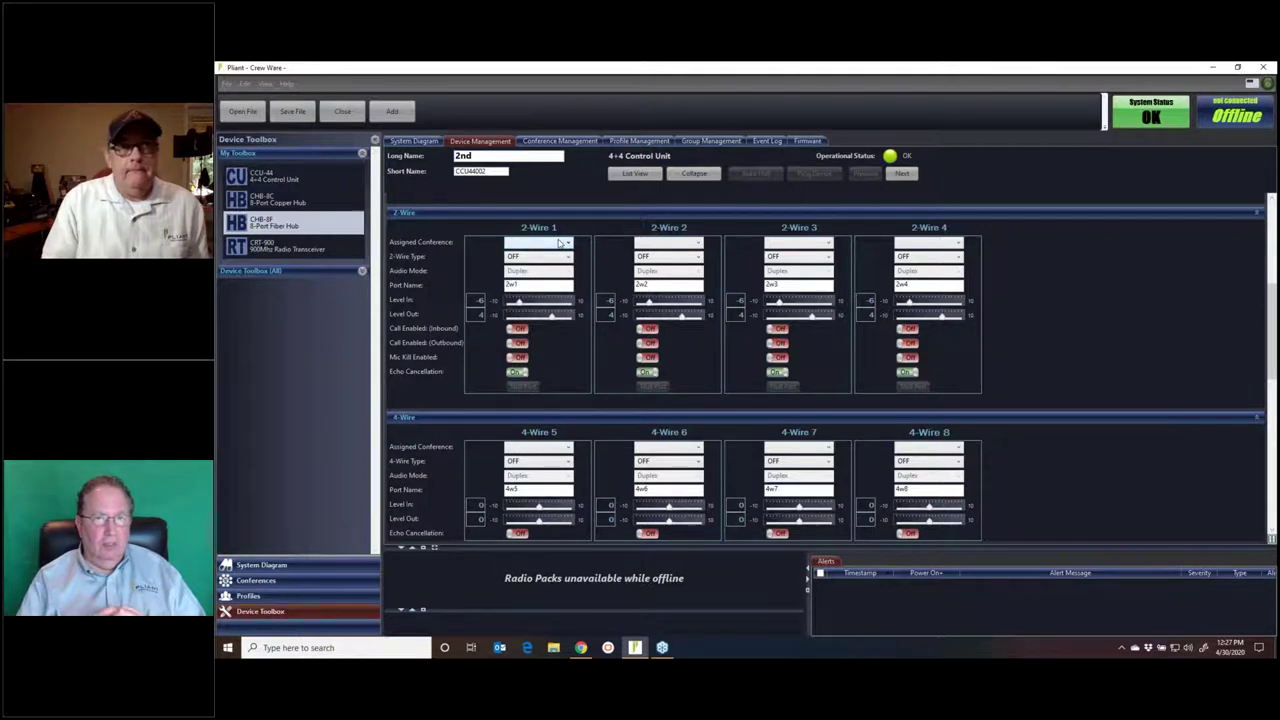
Add five new conferences to the system's conference list.
click(566, 141)
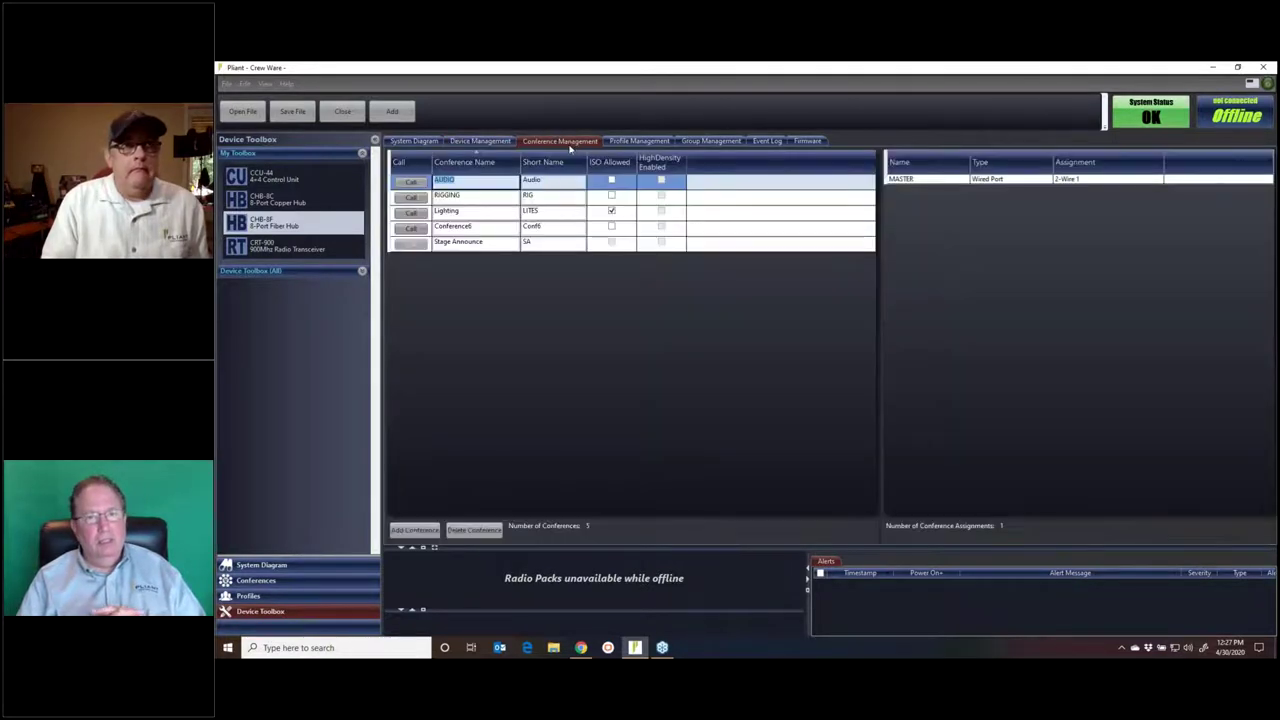
click(418, 531)
click(418, 531)
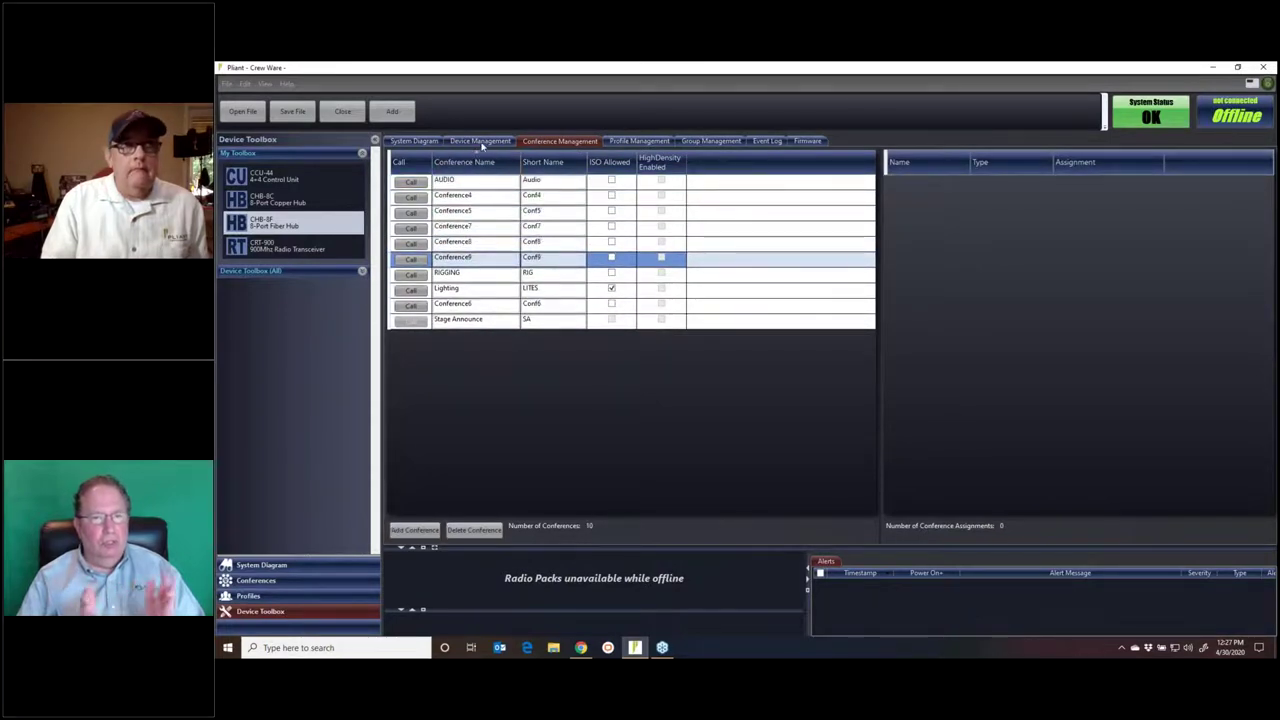
Check the extended conference choices for the second control unit's 2-Wire 1 port, then review the system diagram.
click(481, 141)
click(569, 377)
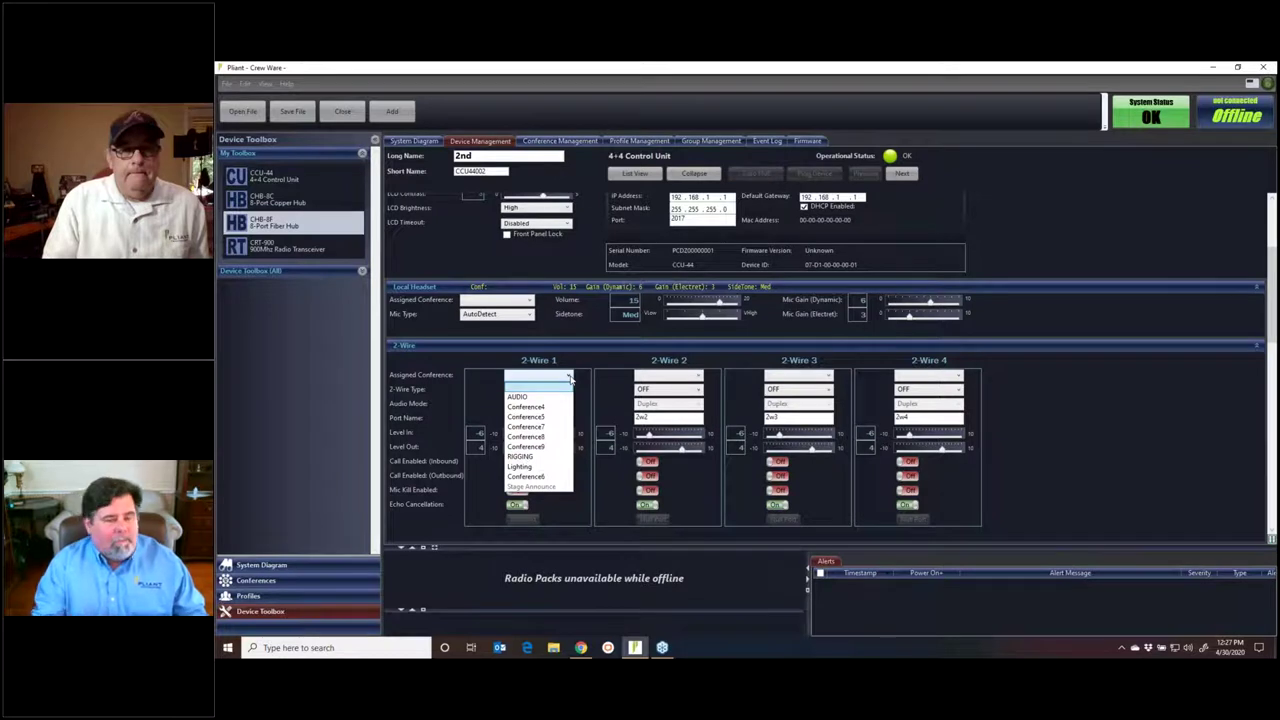
click(569, 377)
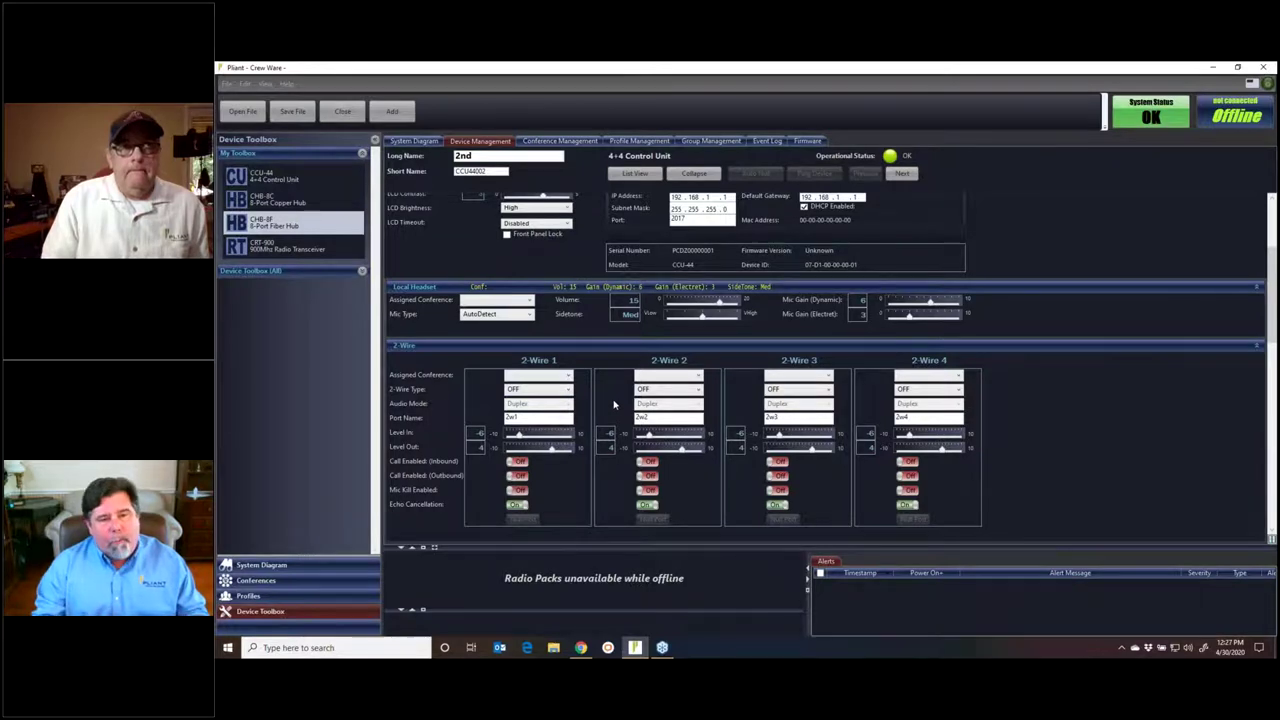
scroll(614, 404, up, 3)
scroll(614, 404, down, 4)
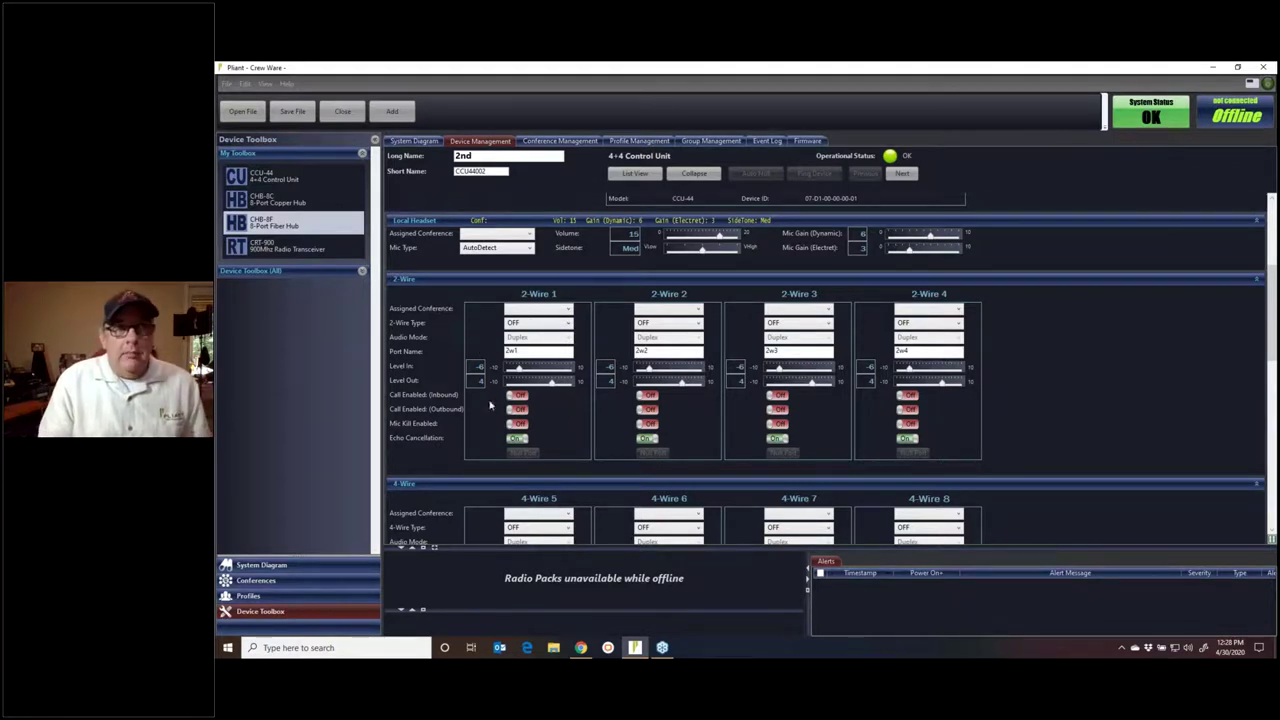
click(405, 141)
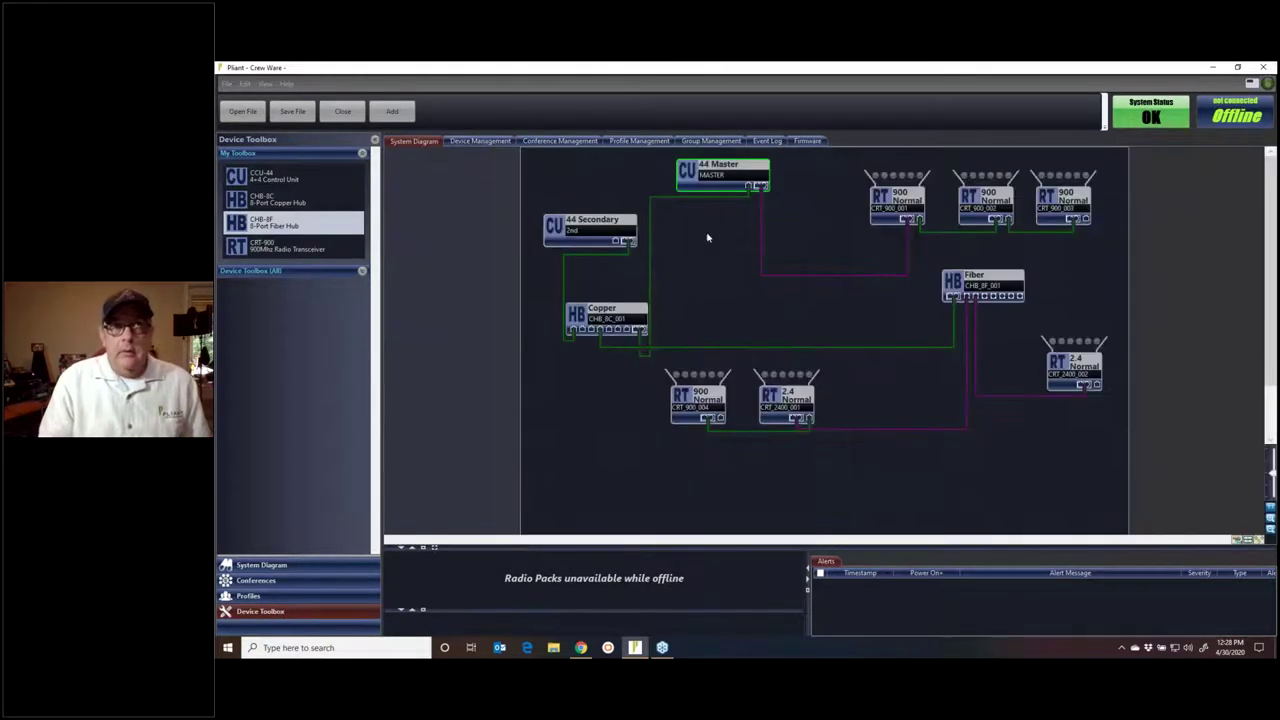
Add three radio pack profiles.
click(639, 140)
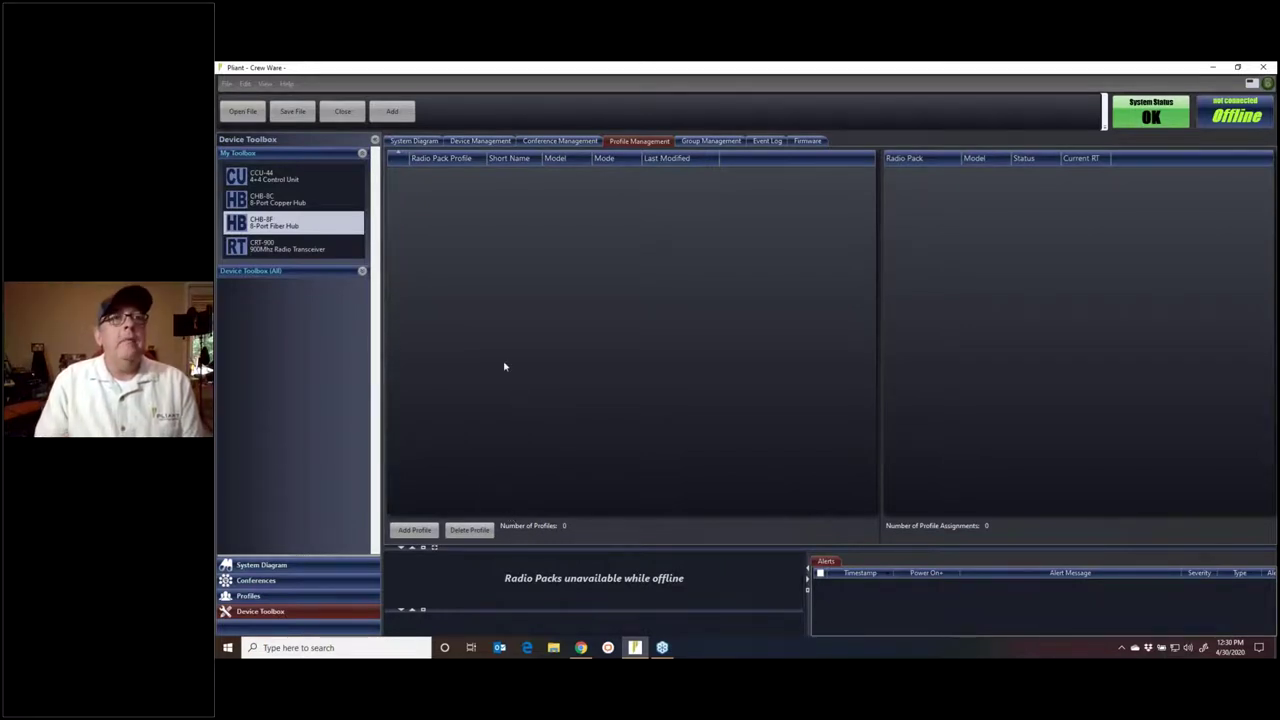
click(415, 532)
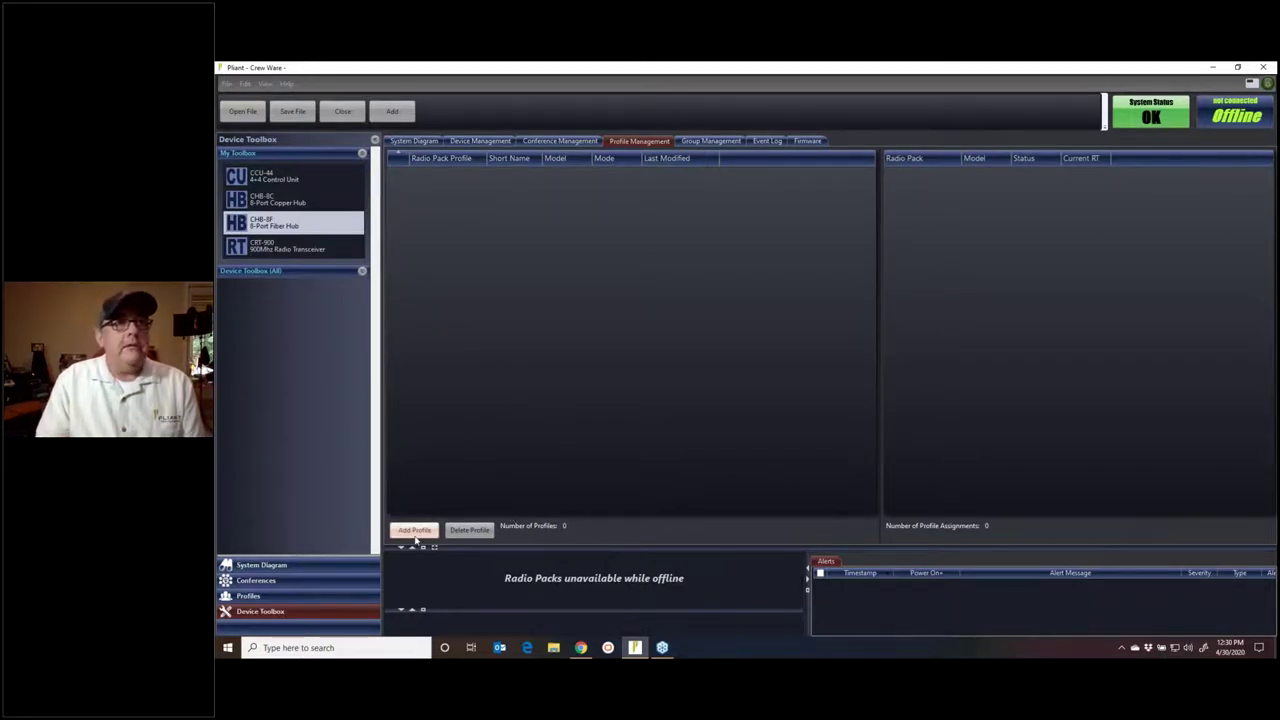
click(415, 533)
click(415, 532)
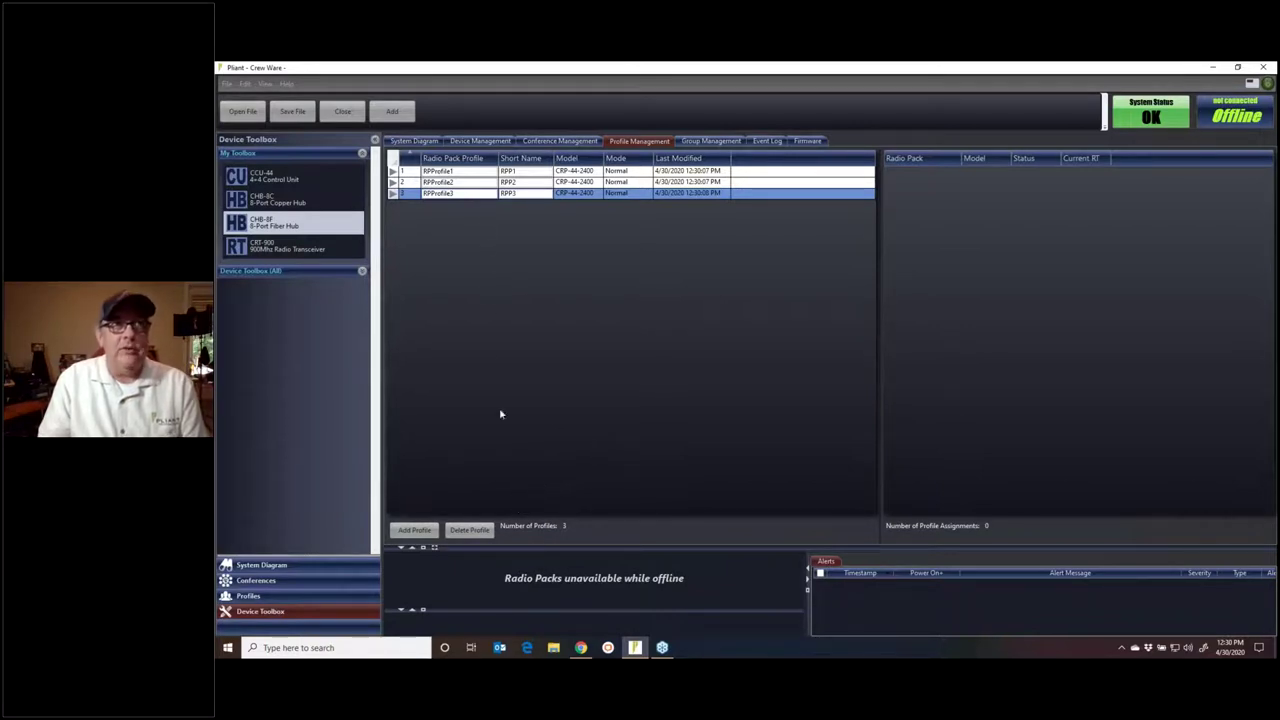
Check the button assignments of RPProfile2 and RPProfile3, and delete both profiles.
click(471, 185)
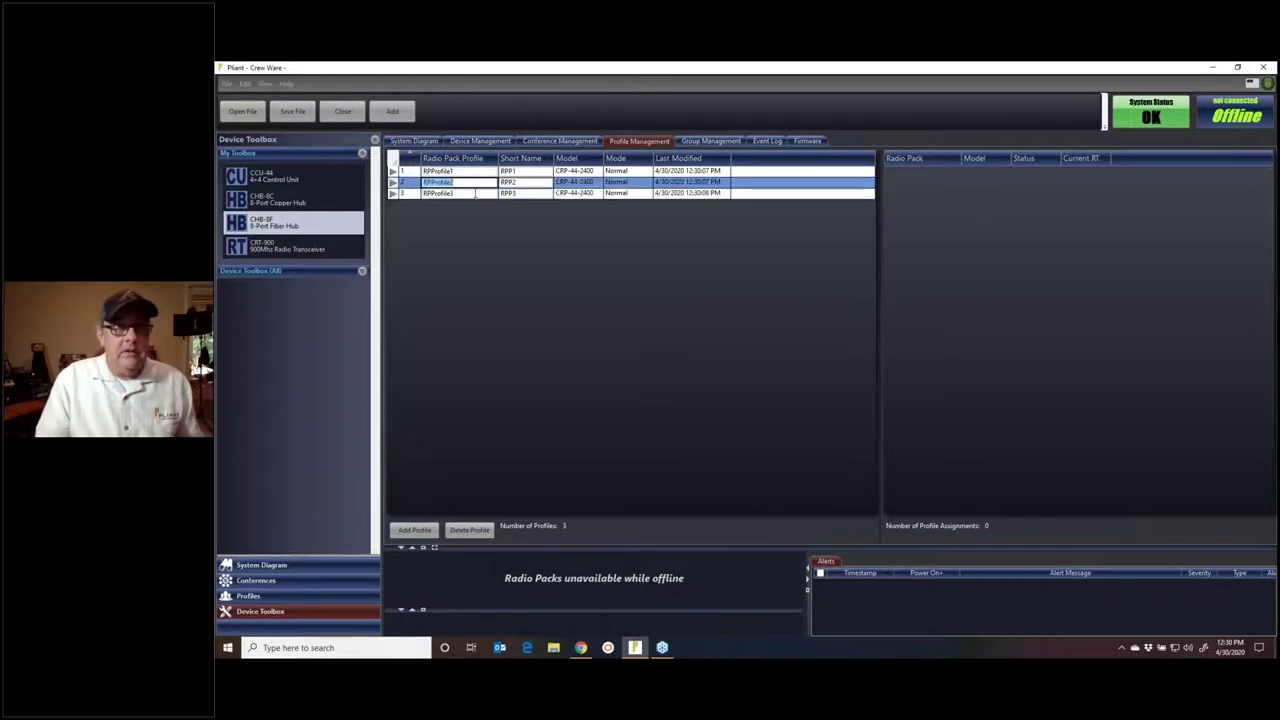
click(393, 194)
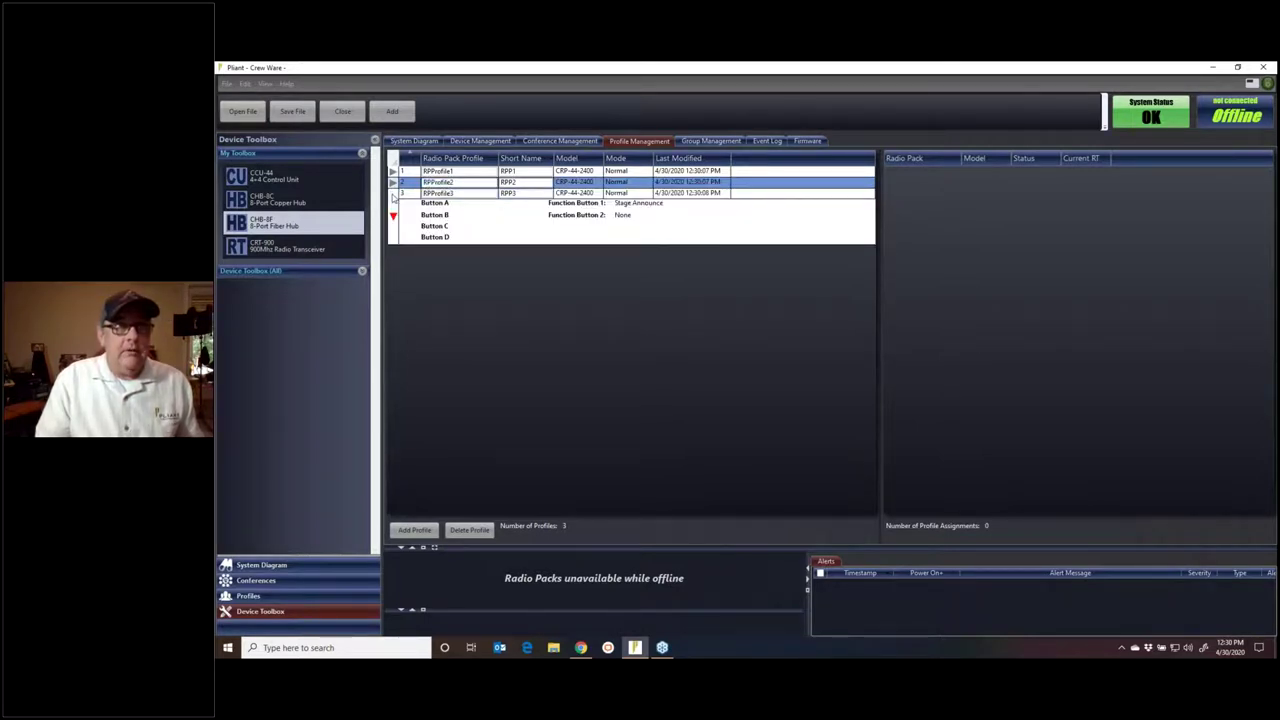
click(393, 183)
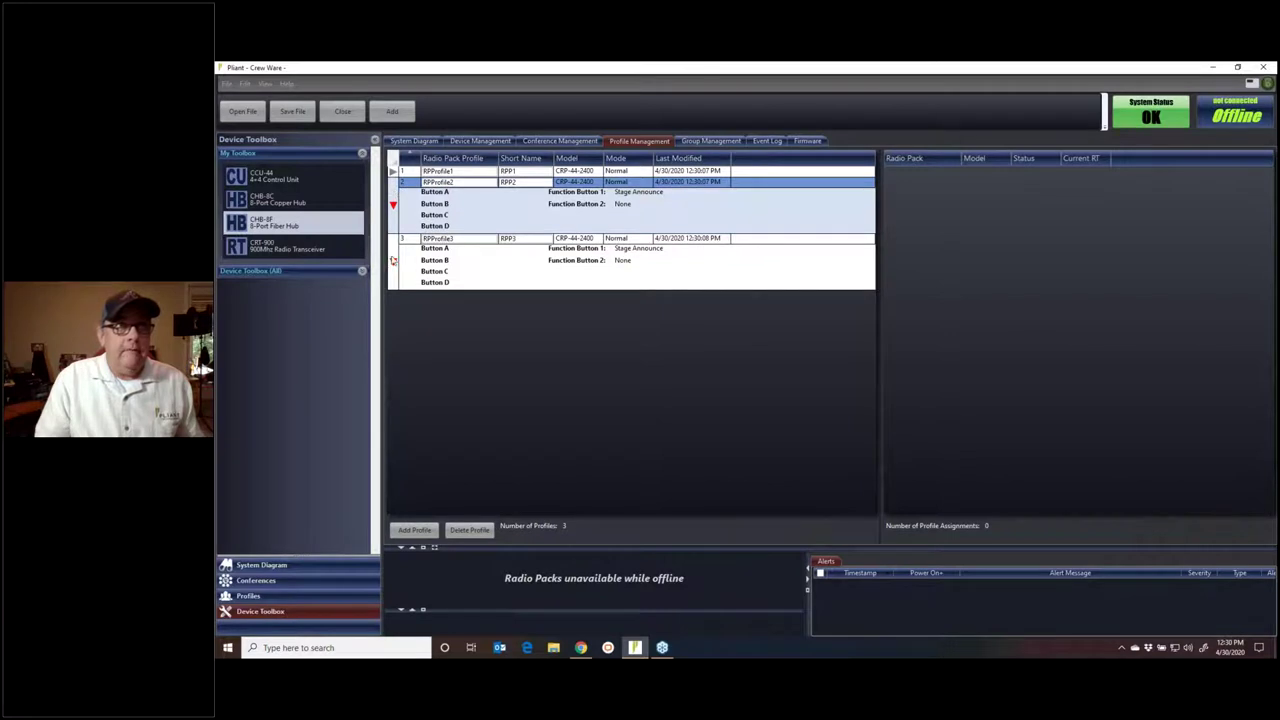
click(393, 260)
click(469, 529)
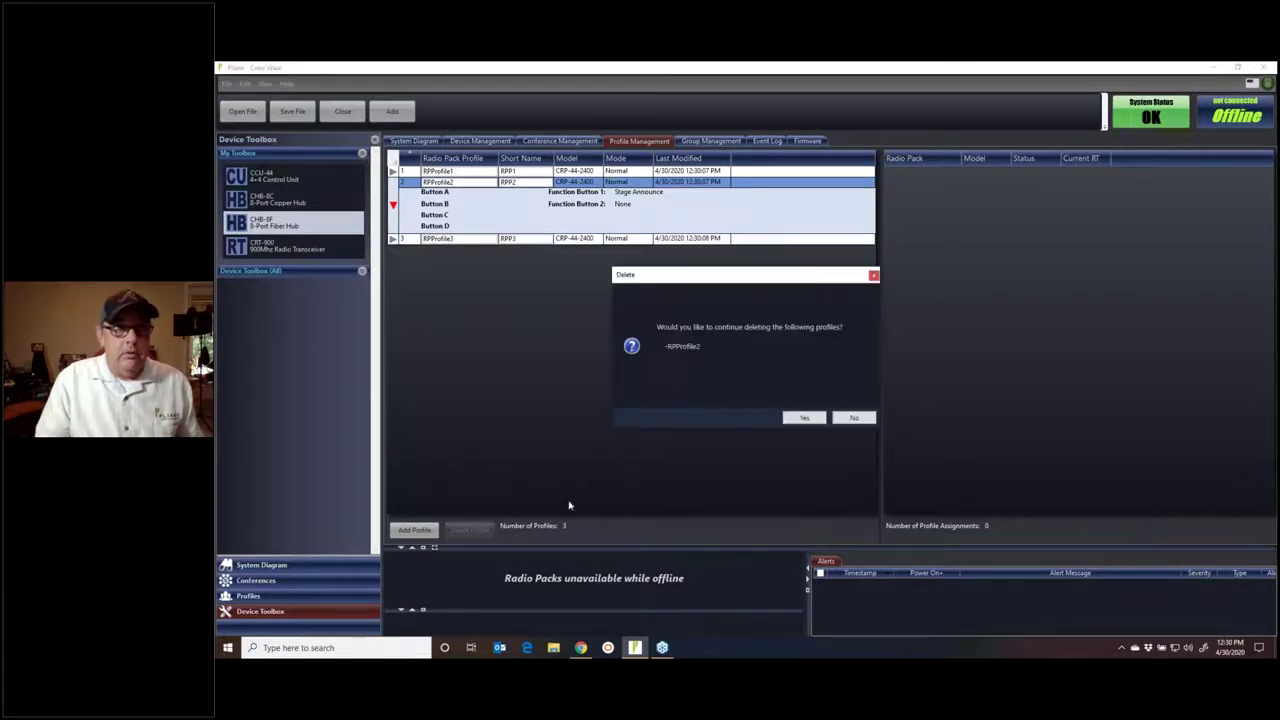
click(810, 418)
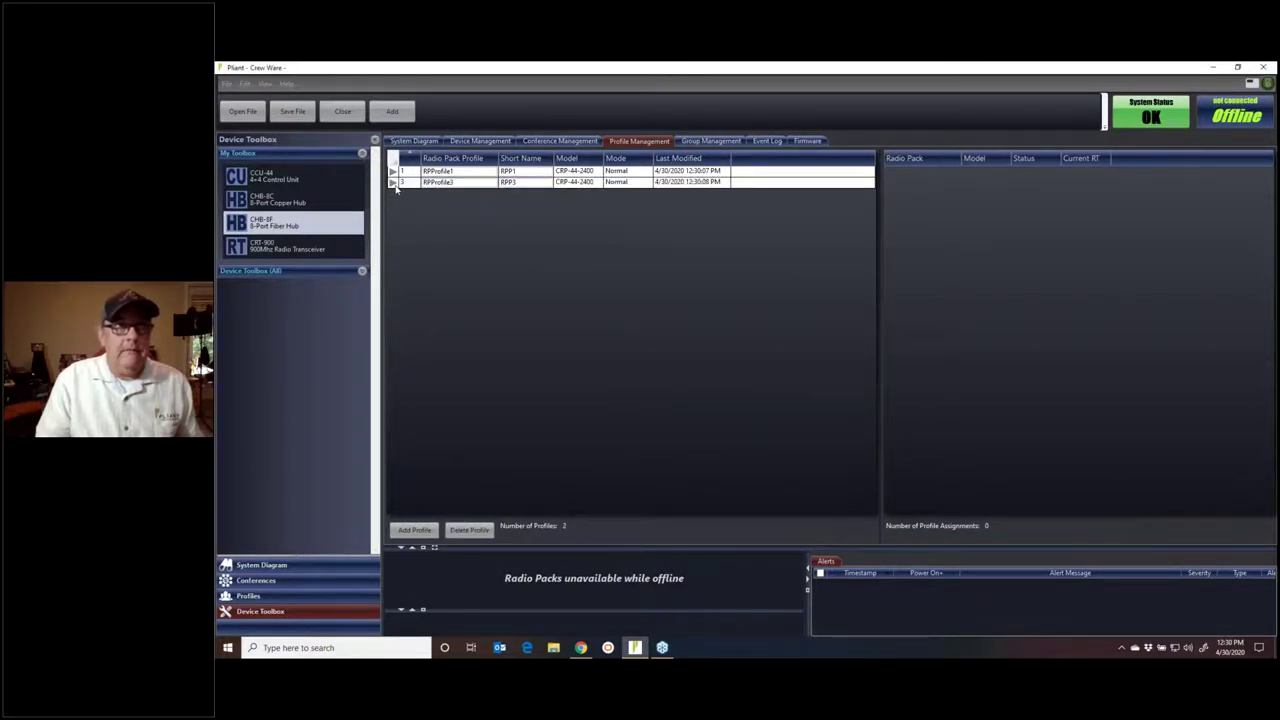
click(394, 184)
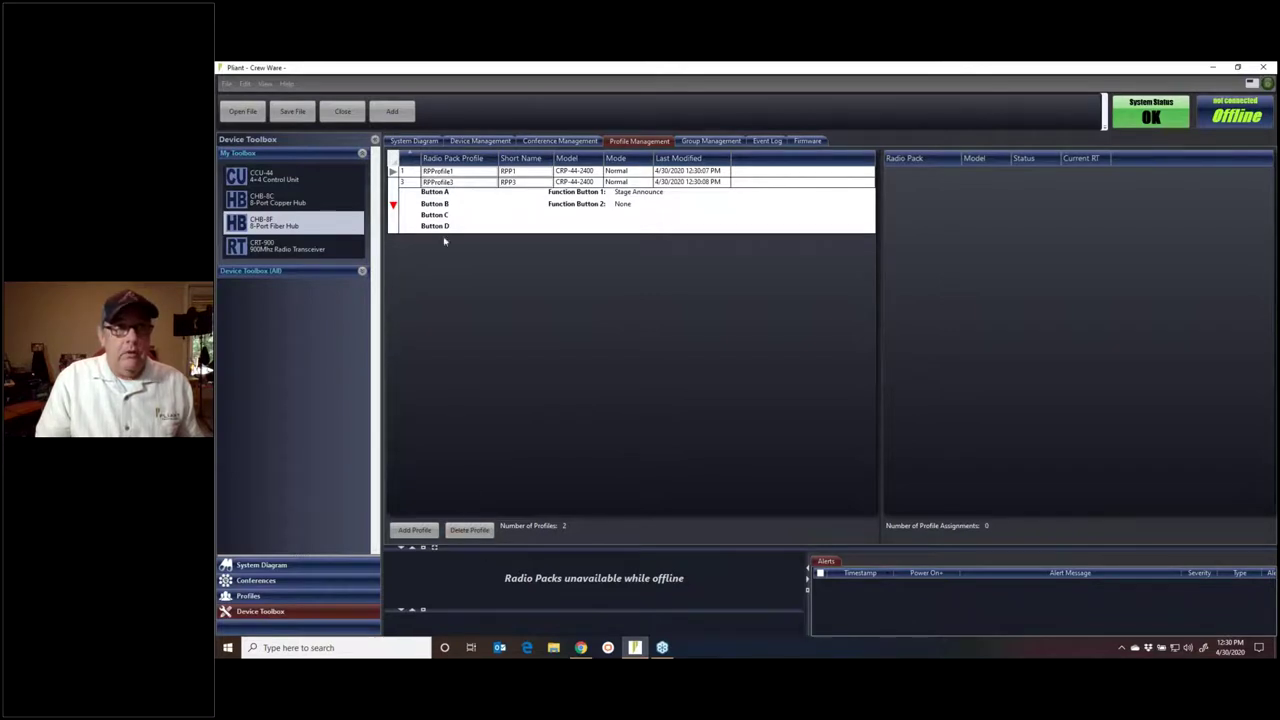
click(460, 212)
click(470, 529)
click(808, 418)
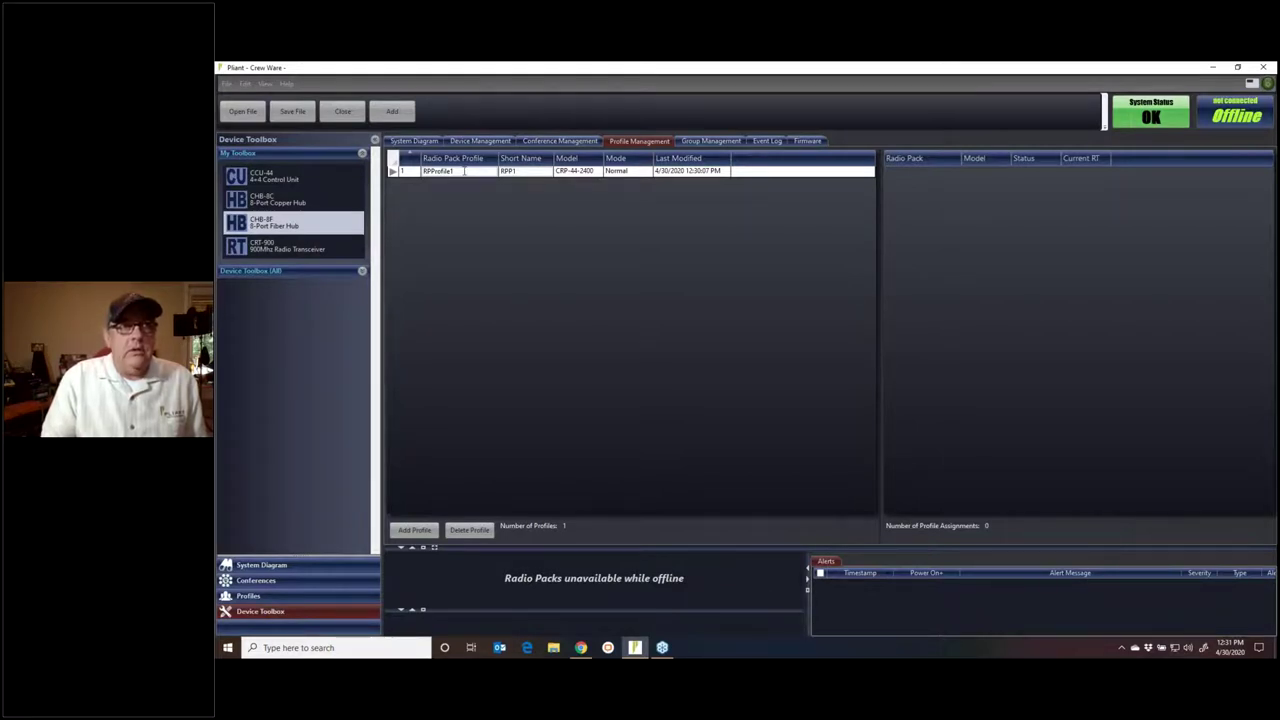
Open the settings of RPProfile1 and set its radio pack model to CRP-44-900.
click(464, 171)
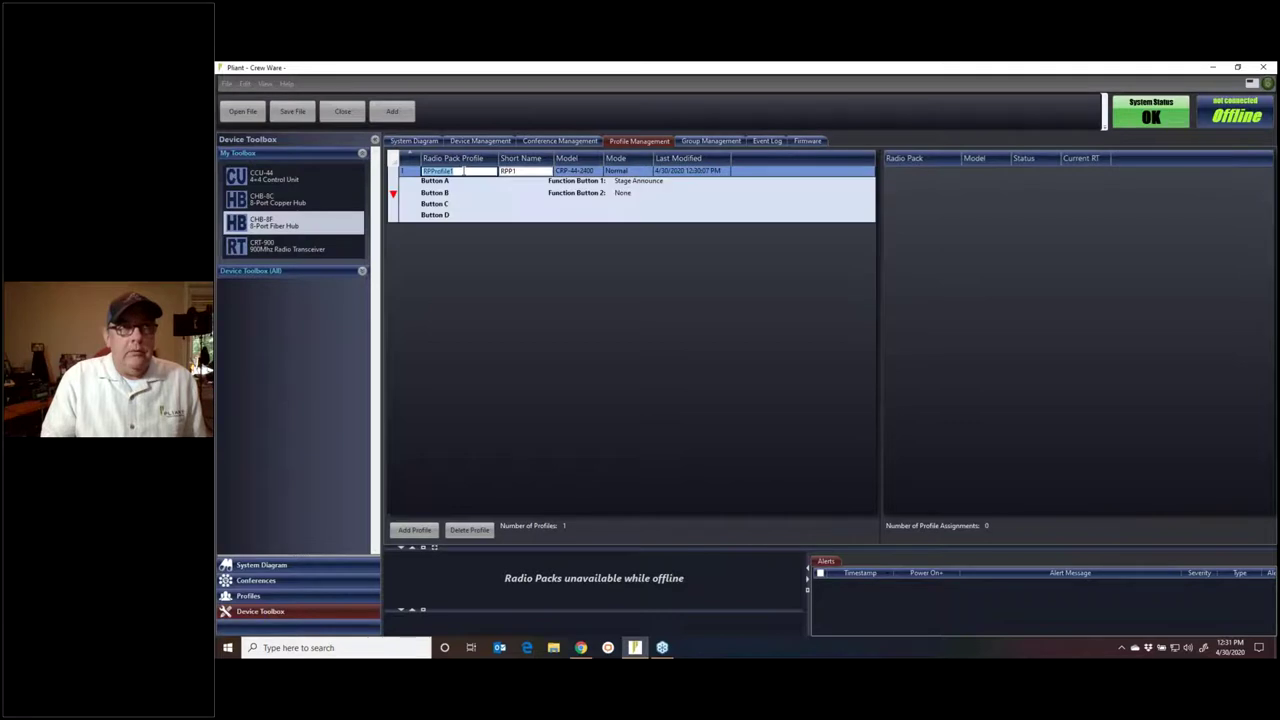
click(464, 171)
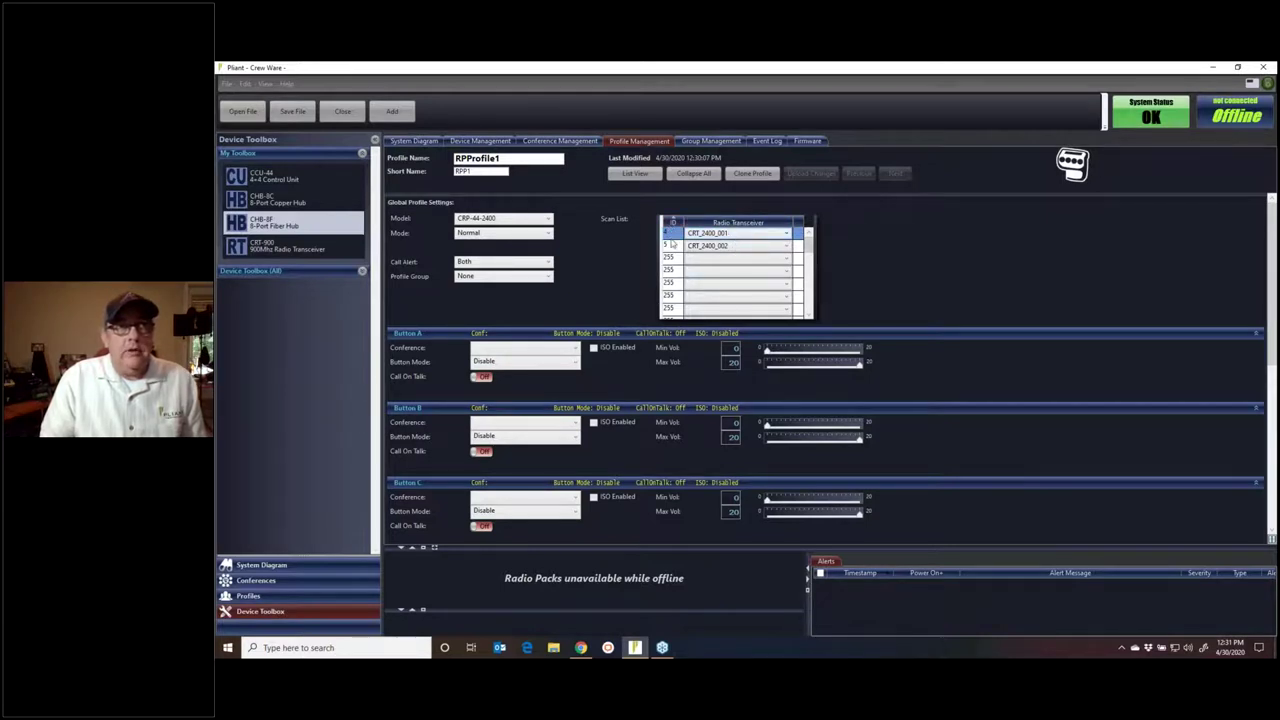
click(549, 218)
click(513, 234)
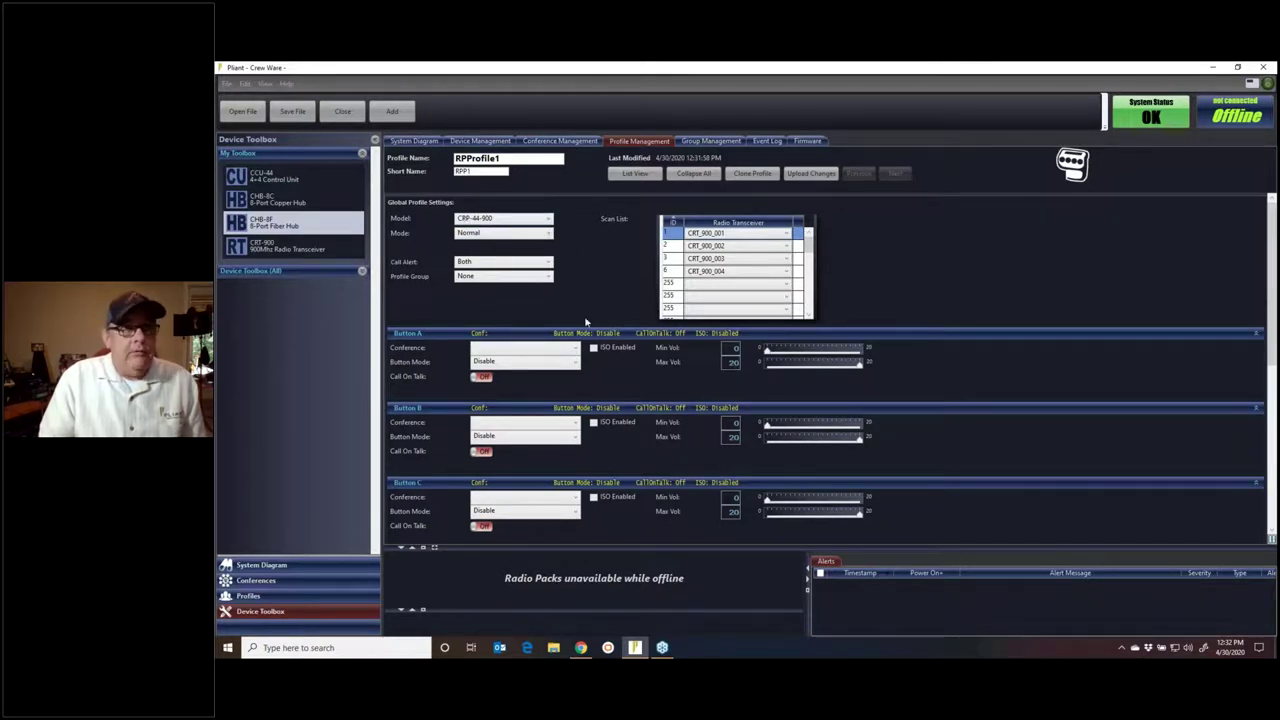
Assign AUDIO to Button A, Conference4 to Button B, Conference5 to Button C and RIGGING to Button D of RPProfile1.
click(549, 352)
click(518, 370)
click(518, 426)
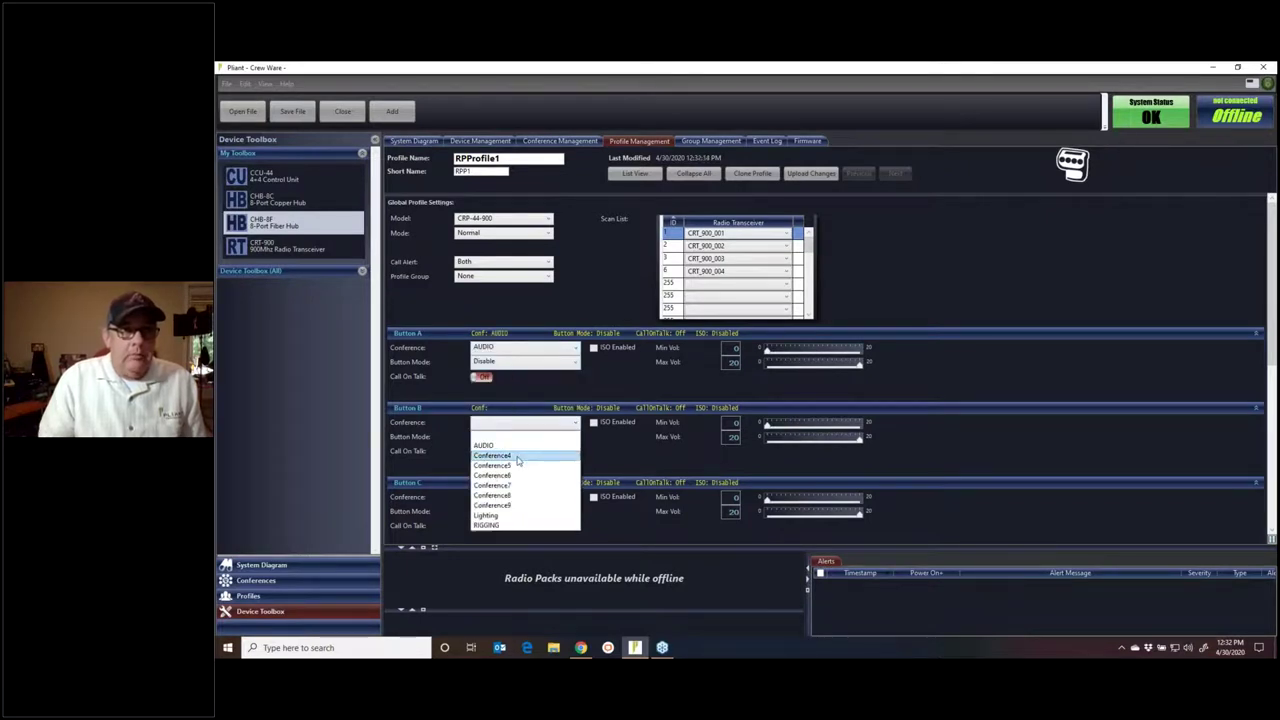
click(528, 455)
scroll(532, 476, down, 1)
click(520, 432)
click(513, 481)
click(513, 509)
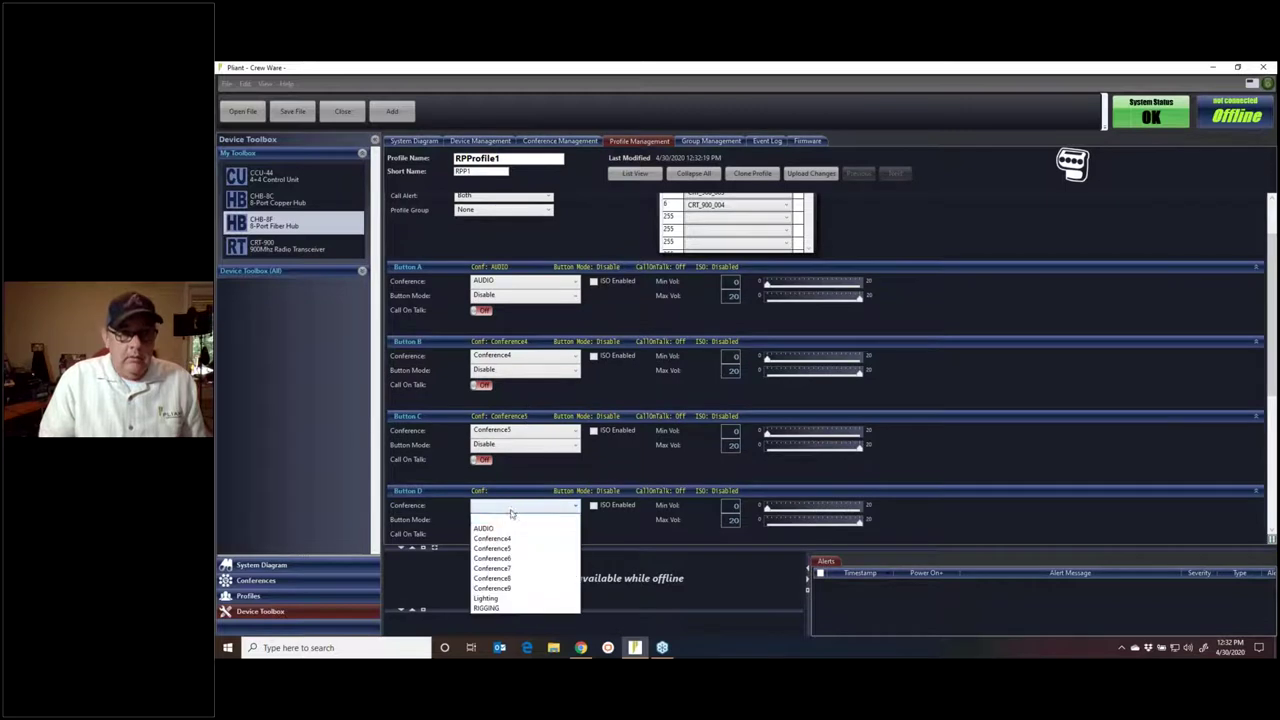
click(496, 609)
scroll(622, 463, down, 1)
scroll(622, 463, up, 1)
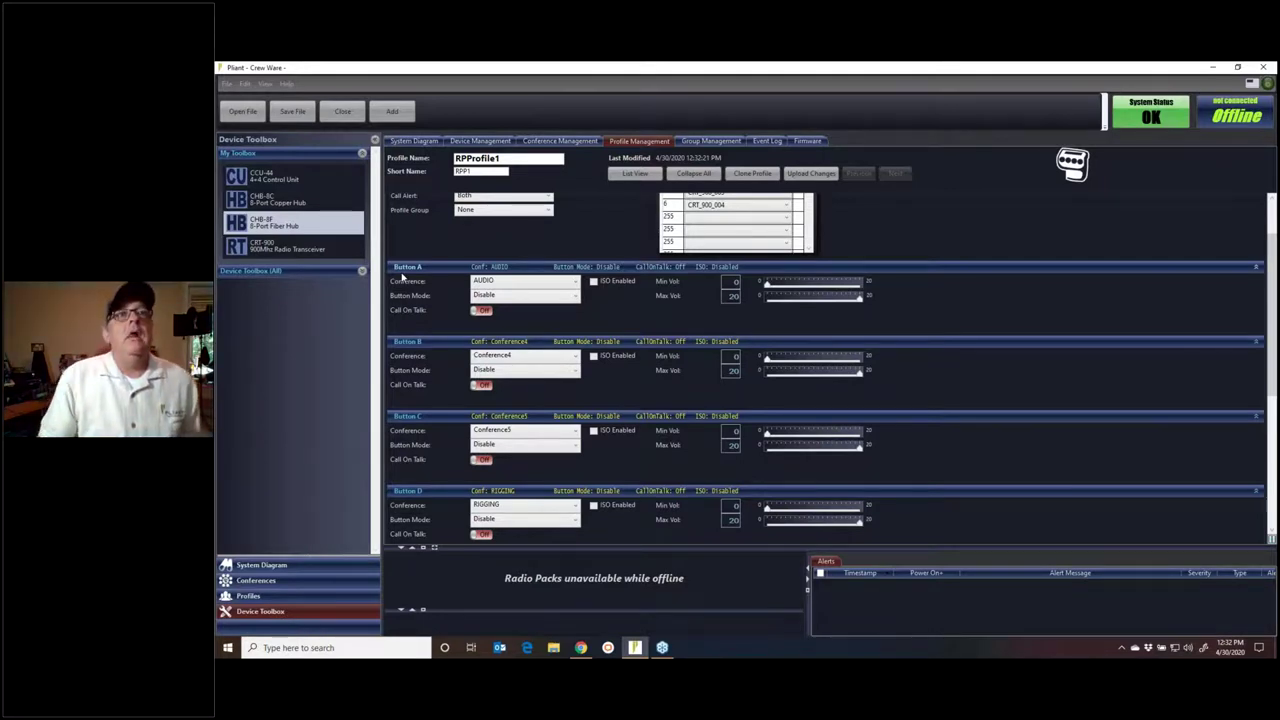
Keep AUDIO as Button A's conference and set its button mode to Momentary.
click(545, 287)
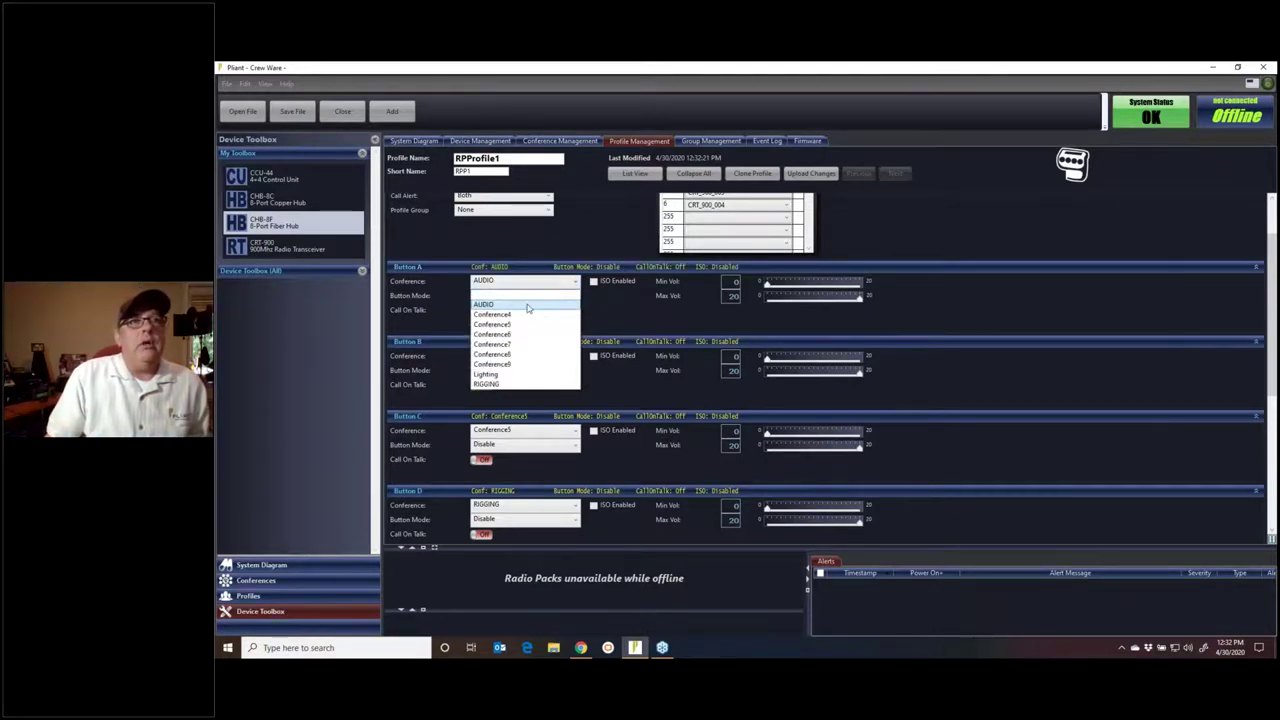
click(524, 304)
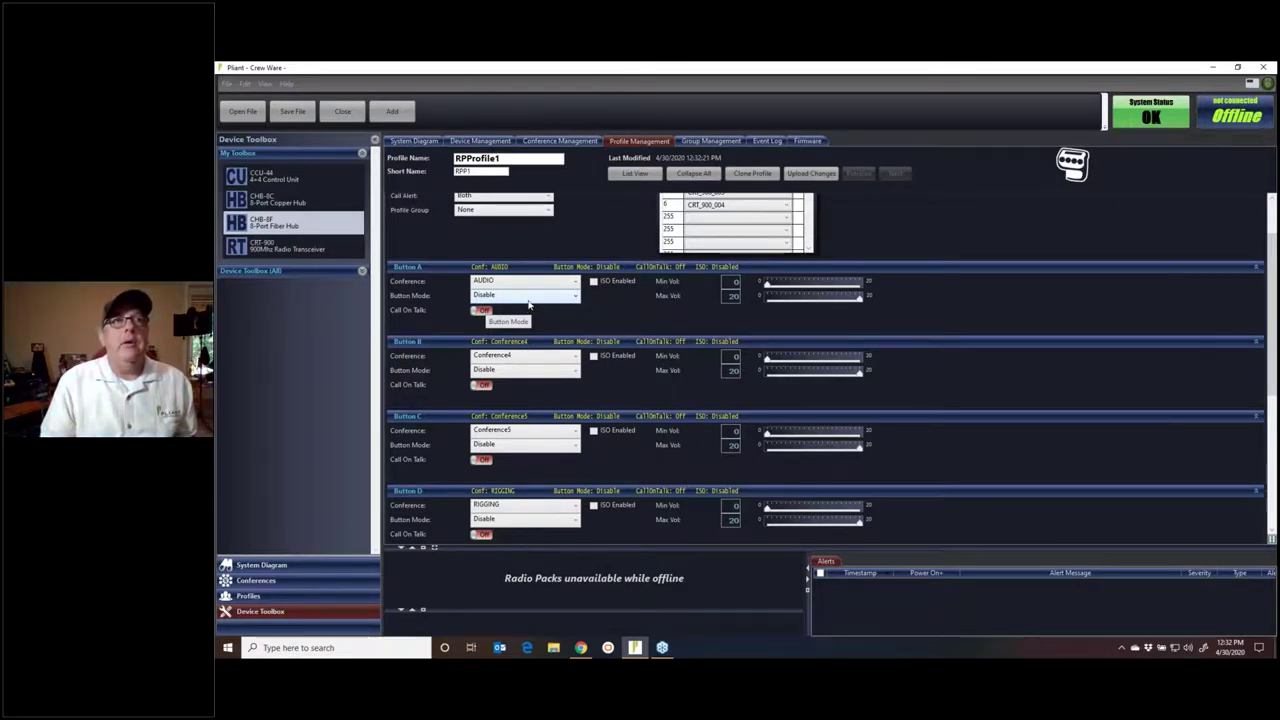
click(529, 304)
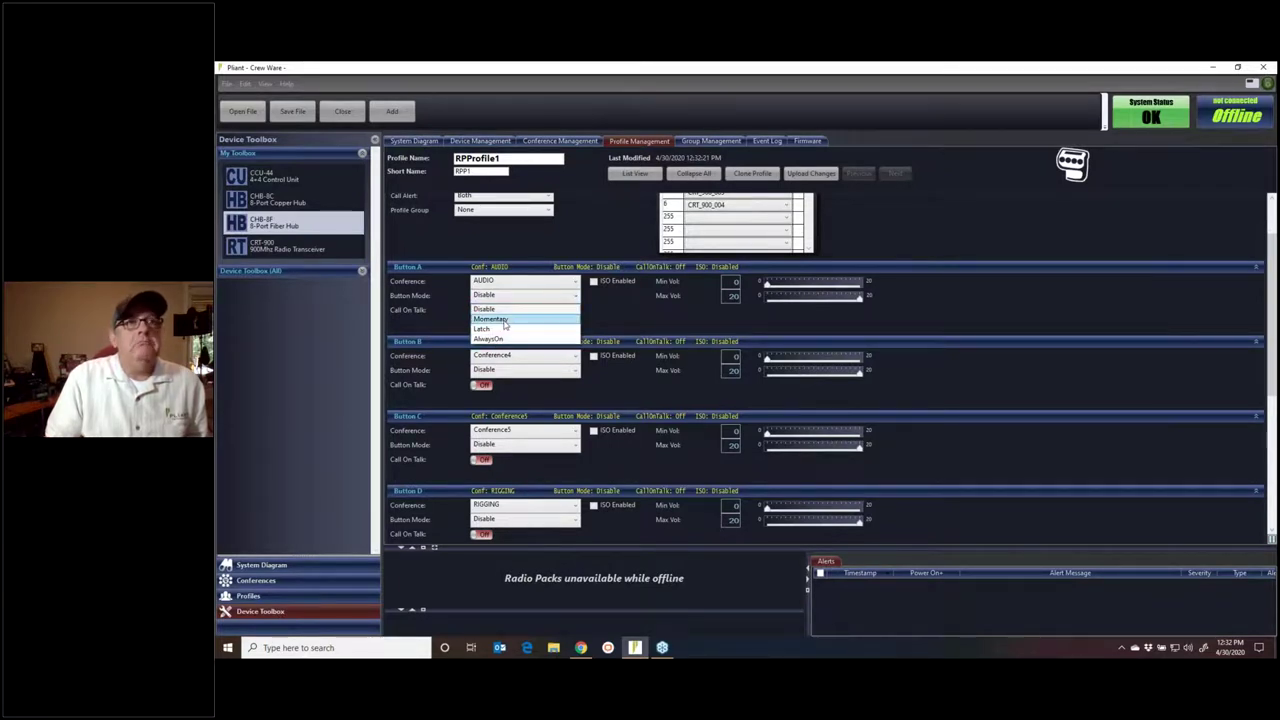
click(503, 319)
Reassign Button B to Conference8 and set the button mode of Buttons B and C to Momentary.
click(520, 356)
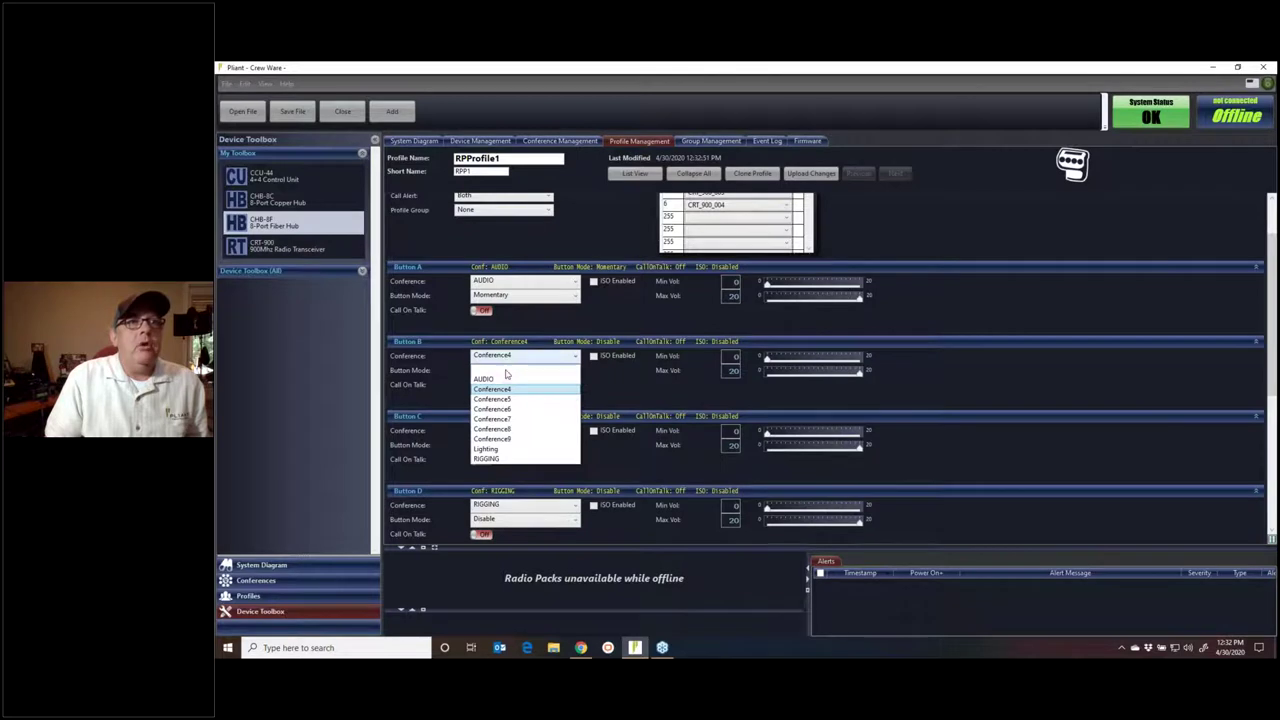
click(508, 430)
click(510, 370)
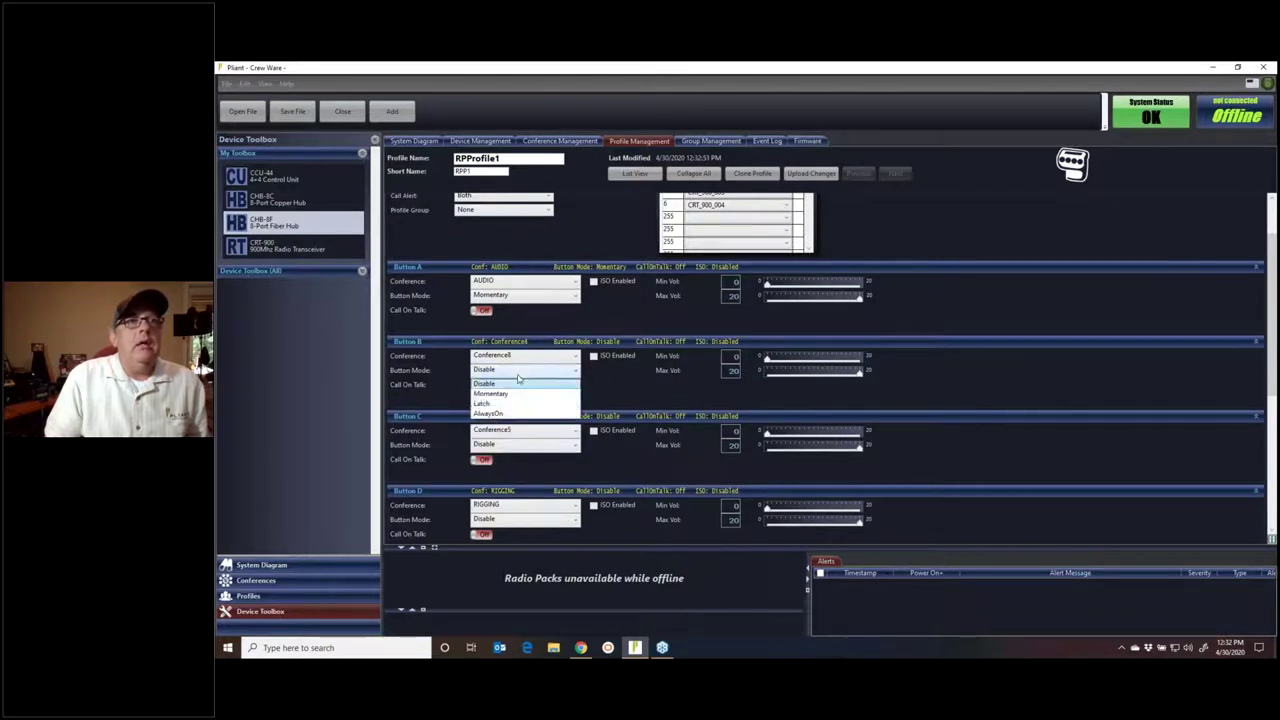
click(495, 393)
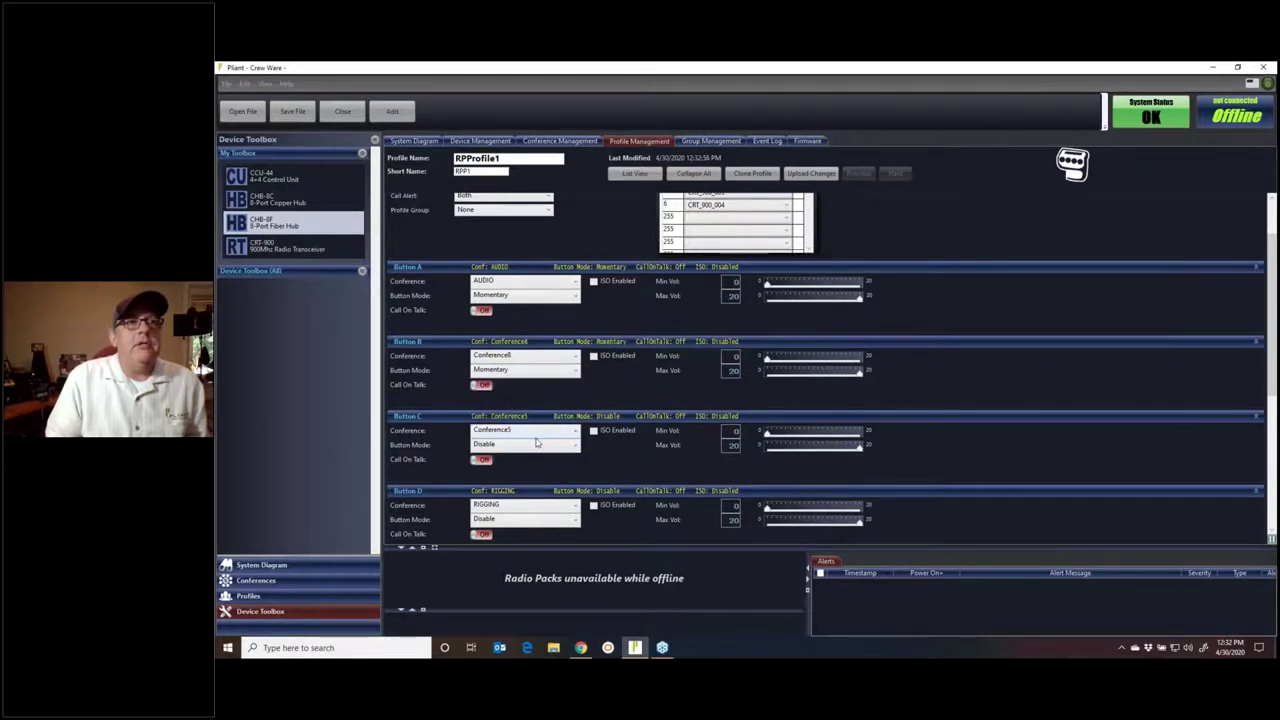
click(525, 447)
click(517, 468)
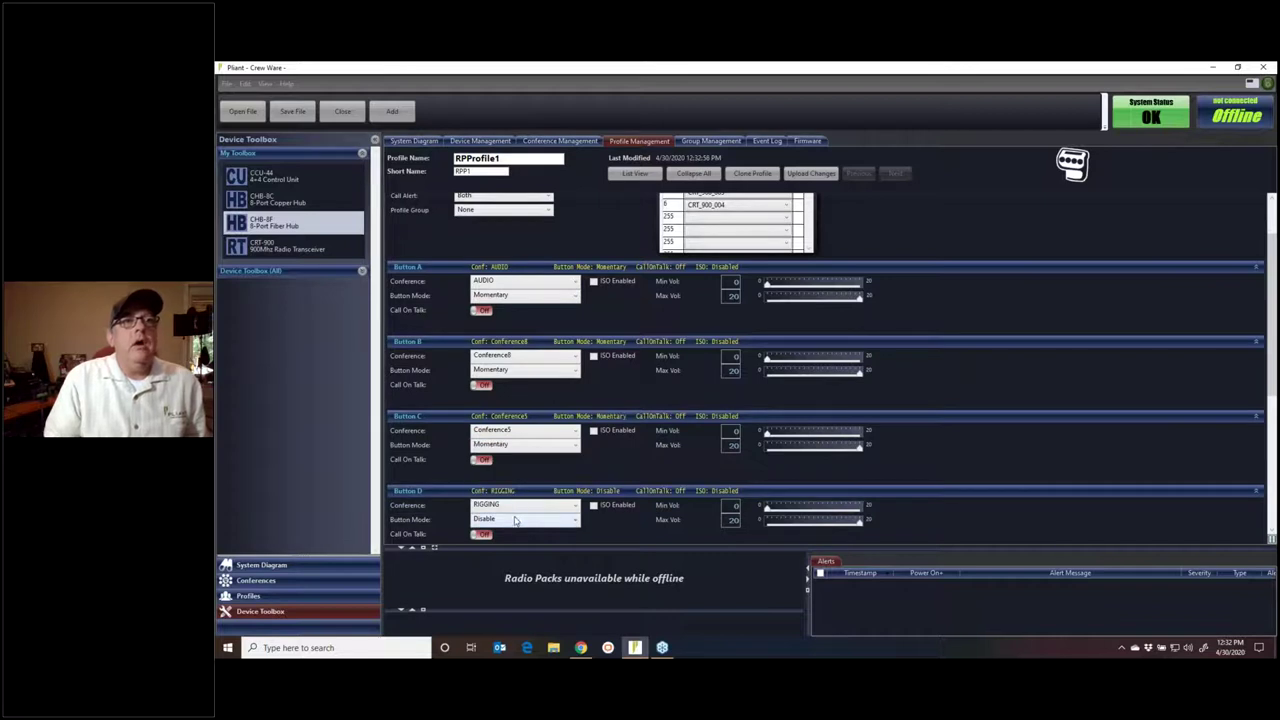
Set the button mode of Button D to Momentary.
click(517, 520)
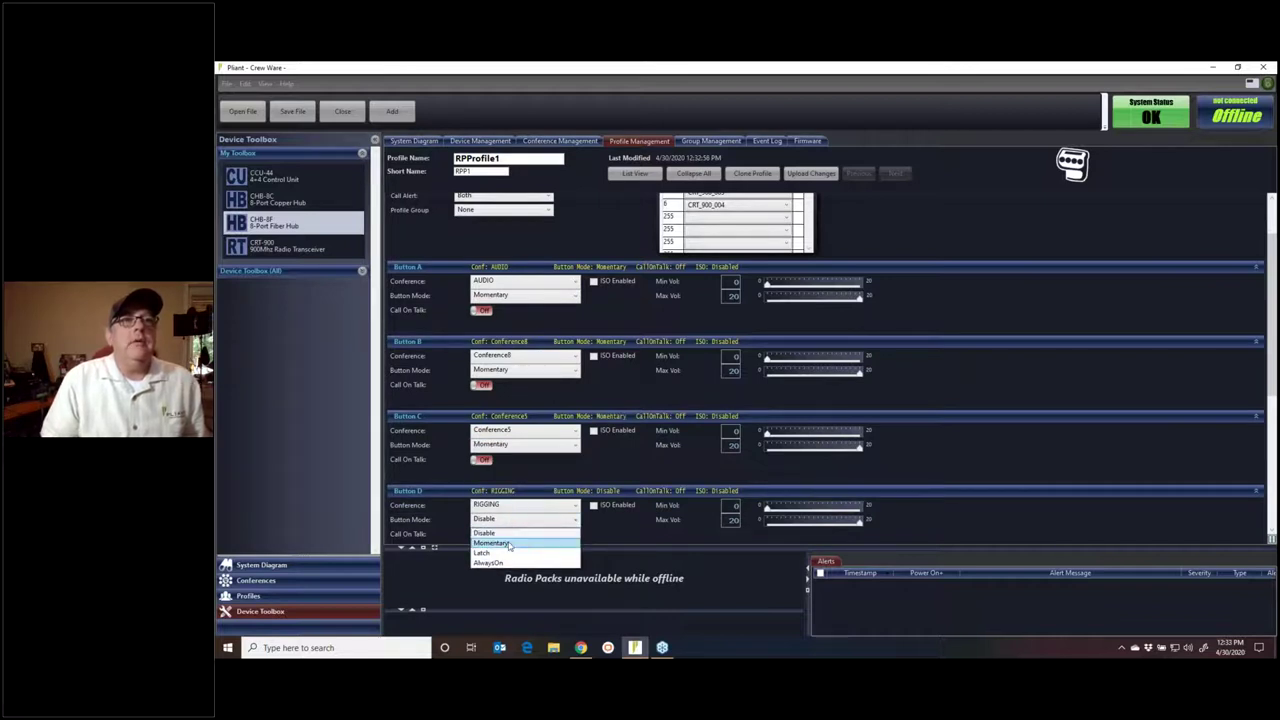
click(490, 542)
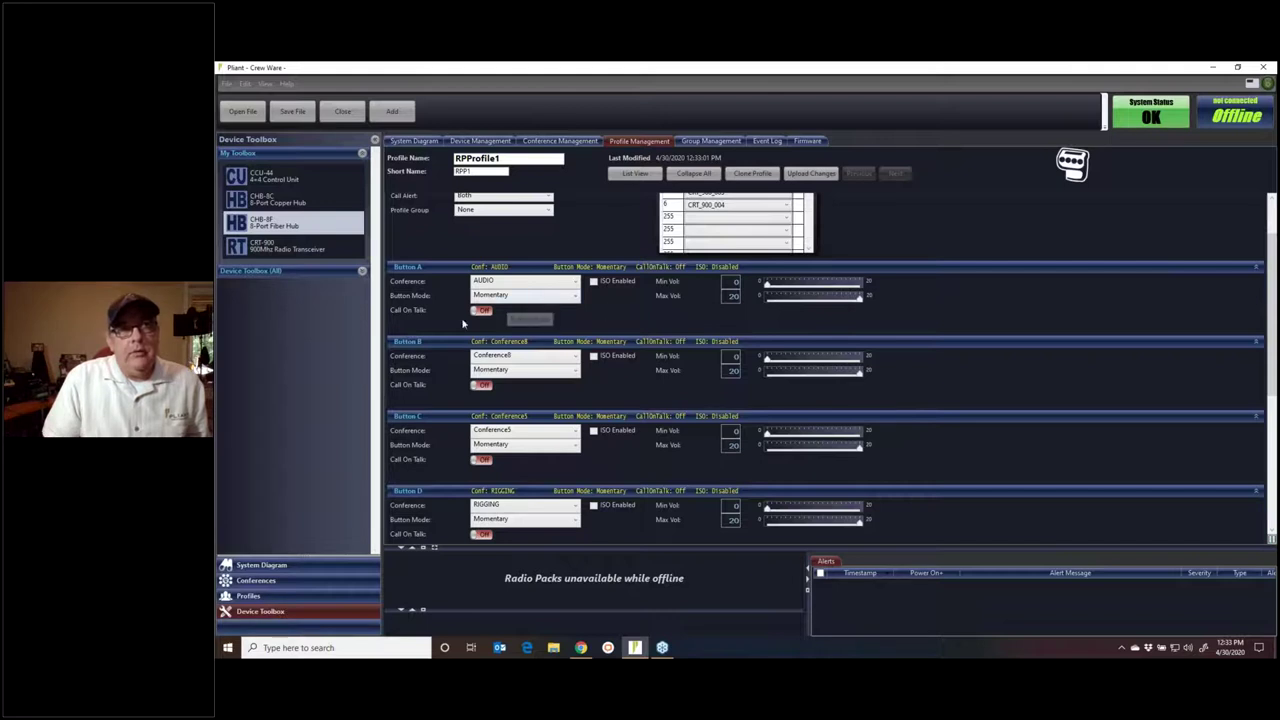
Check which conference allows ISO, then assign Lighting to Button B and enable ISO for that button.
click(539, 142)
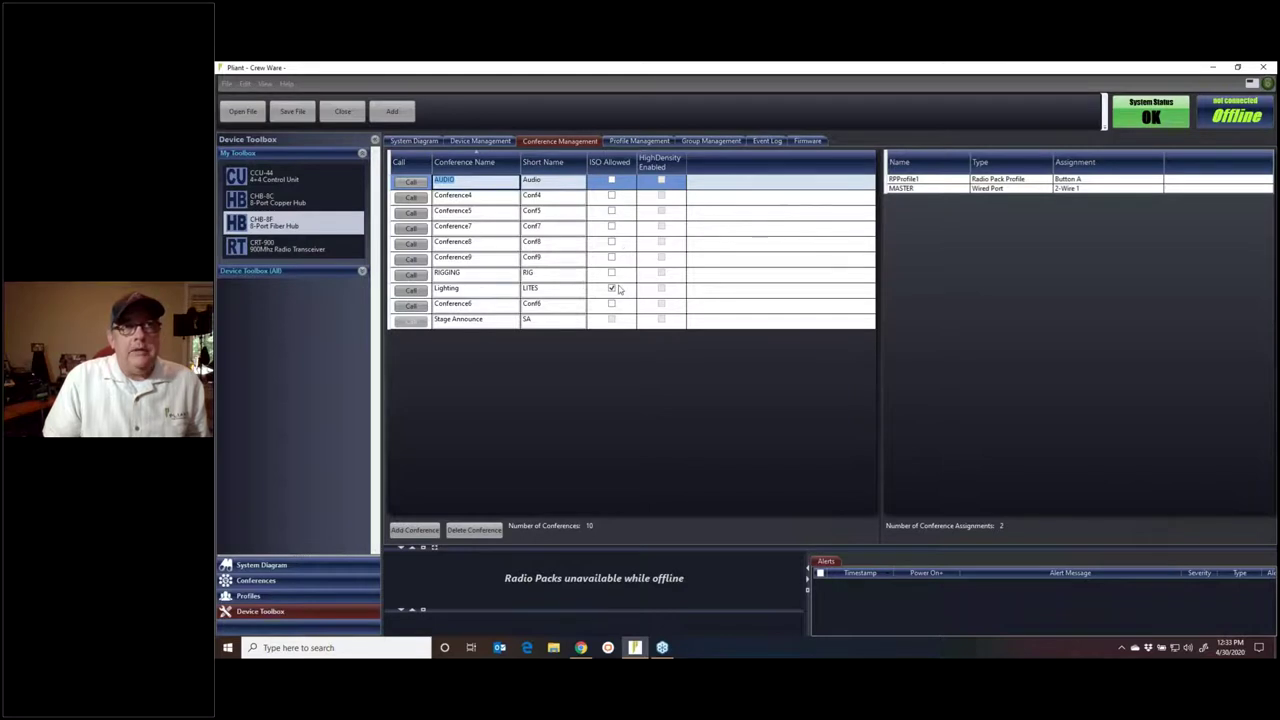
click(627, 142)
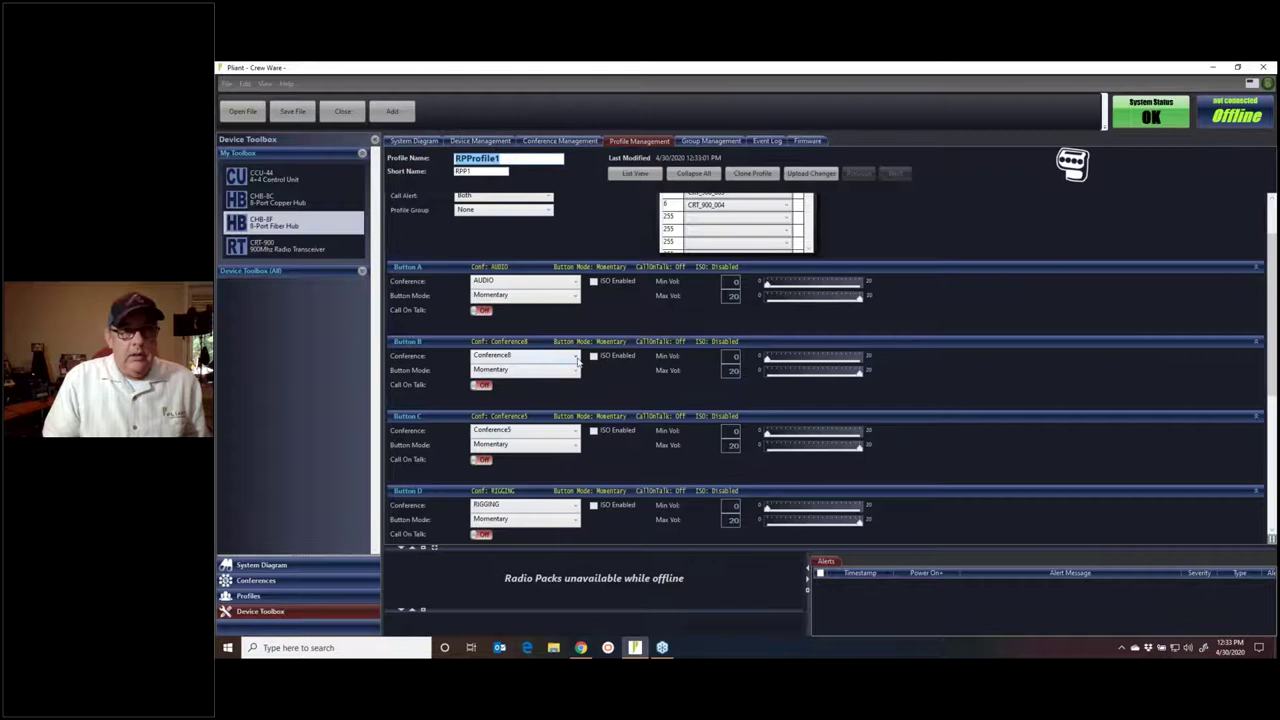
click(537, 357)
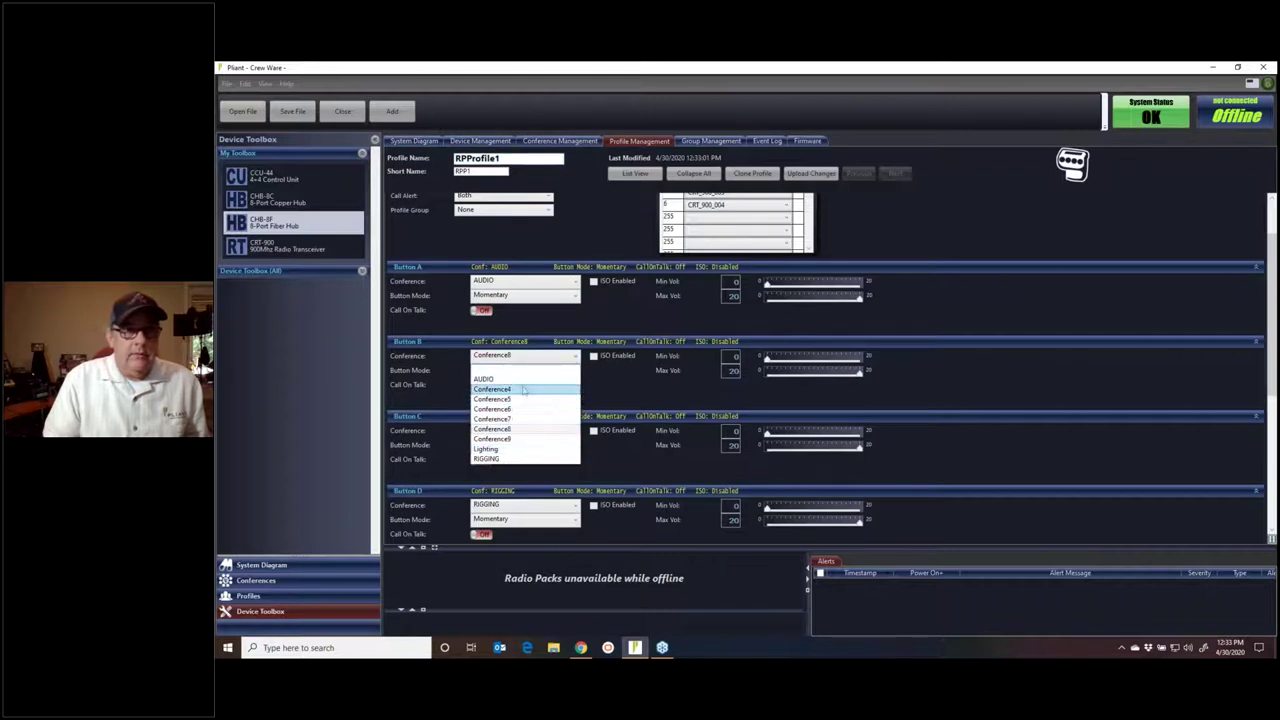
click(510, 449)
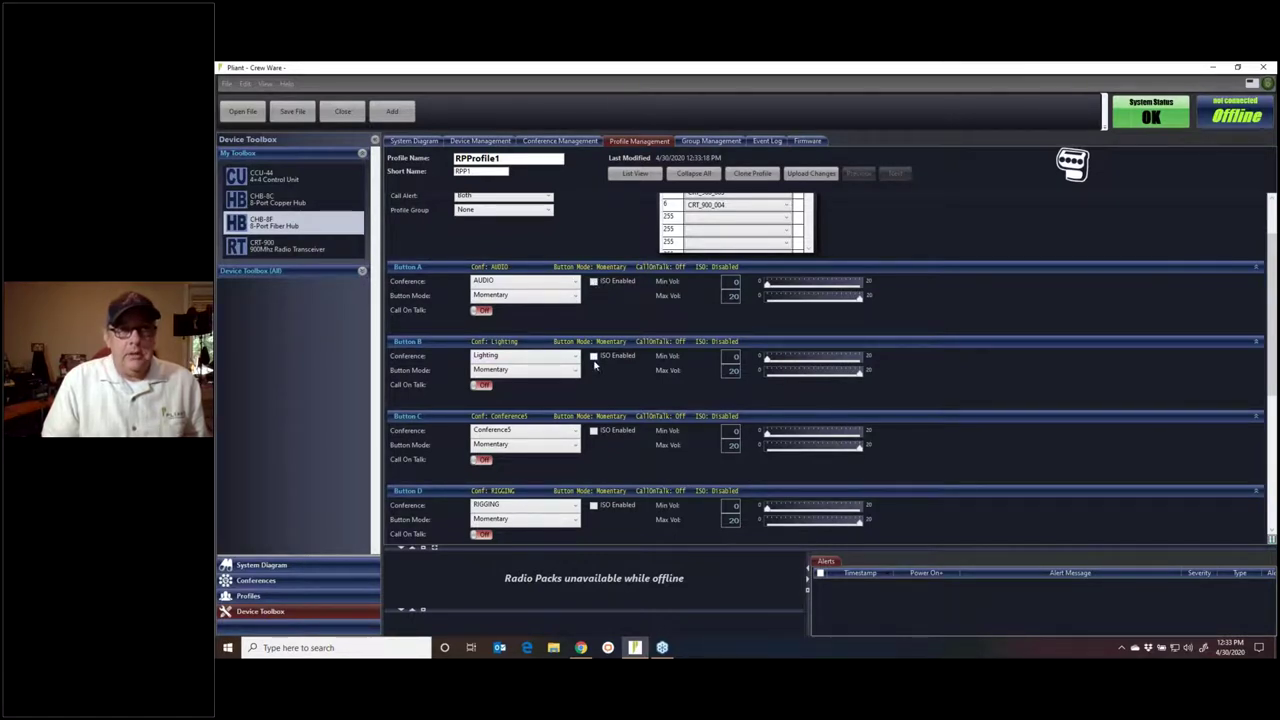
click(540, 141)
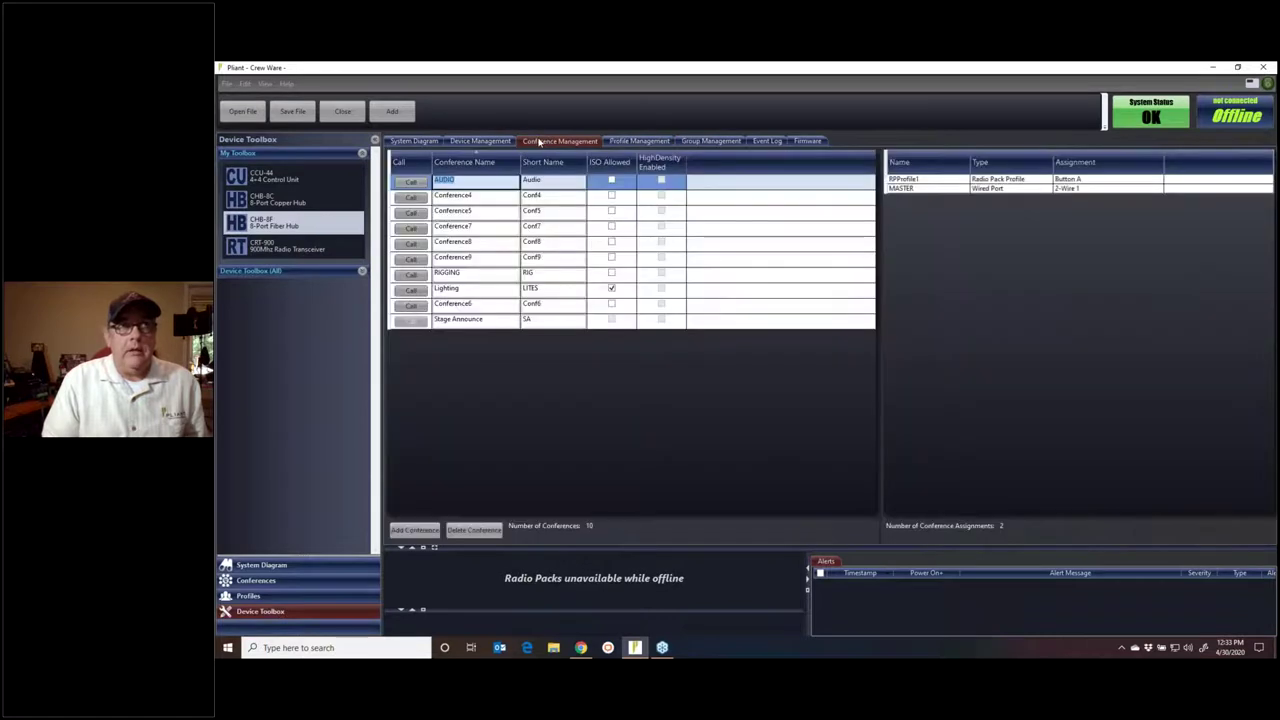
click(632, 141)
click(594, 357)
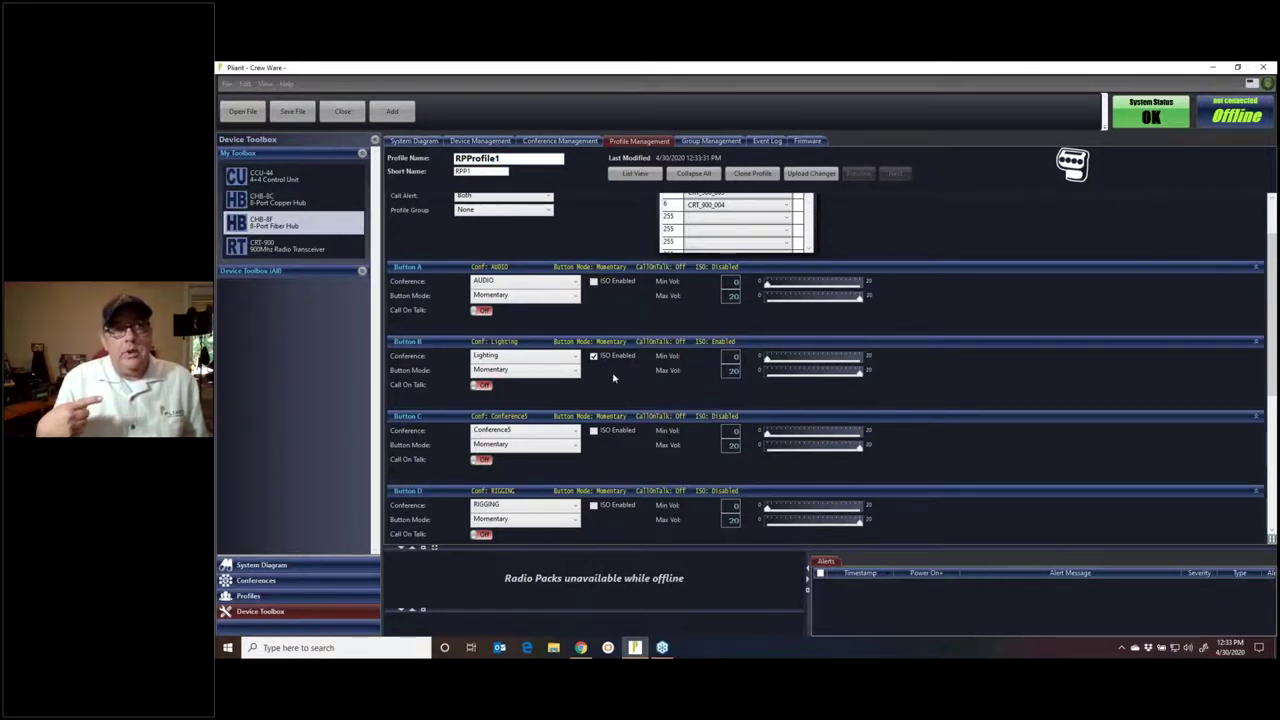
Rename the profile RPProfile1 with the pack user's first name and select its short name.
double_click(515, 158)
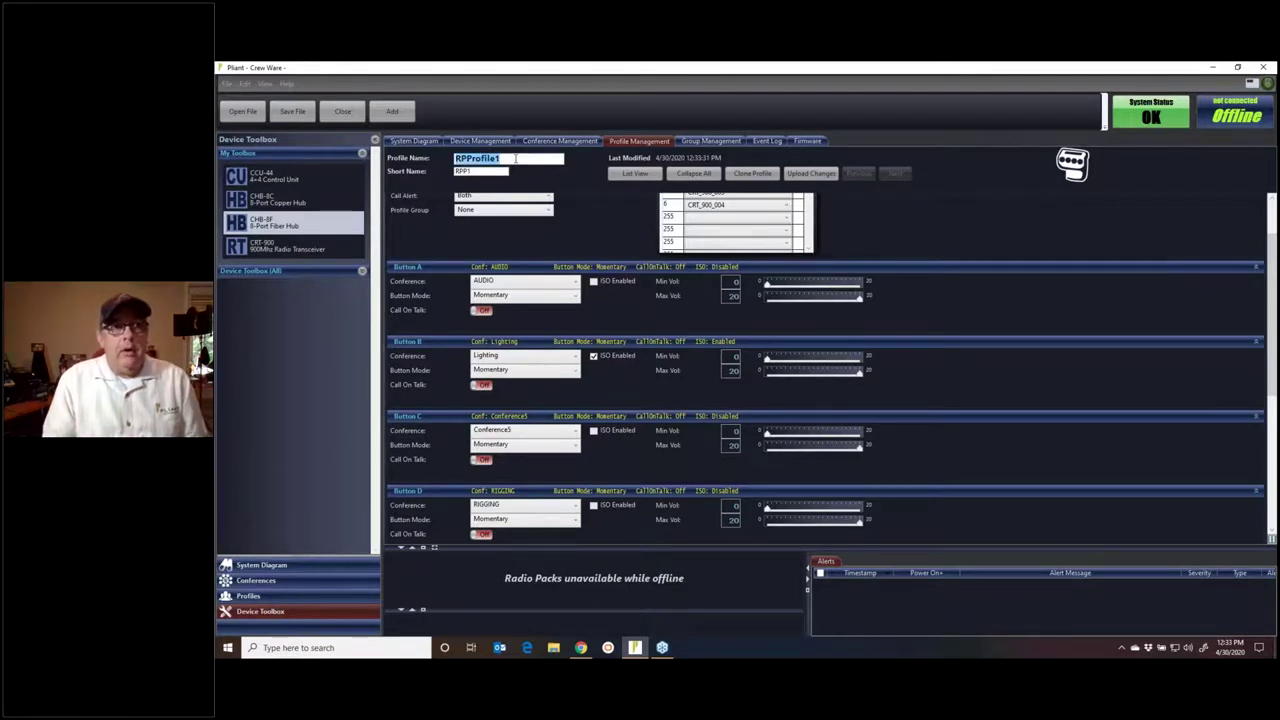
text(Art)
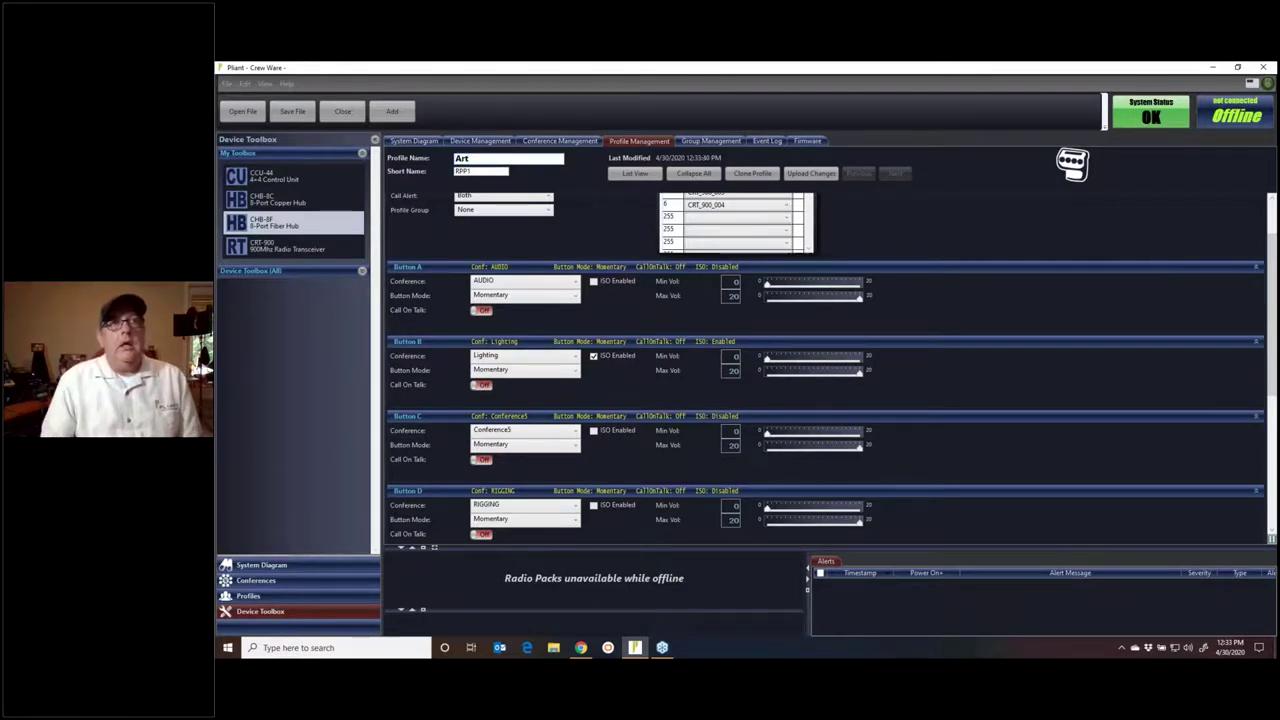
double_click(502, 173)
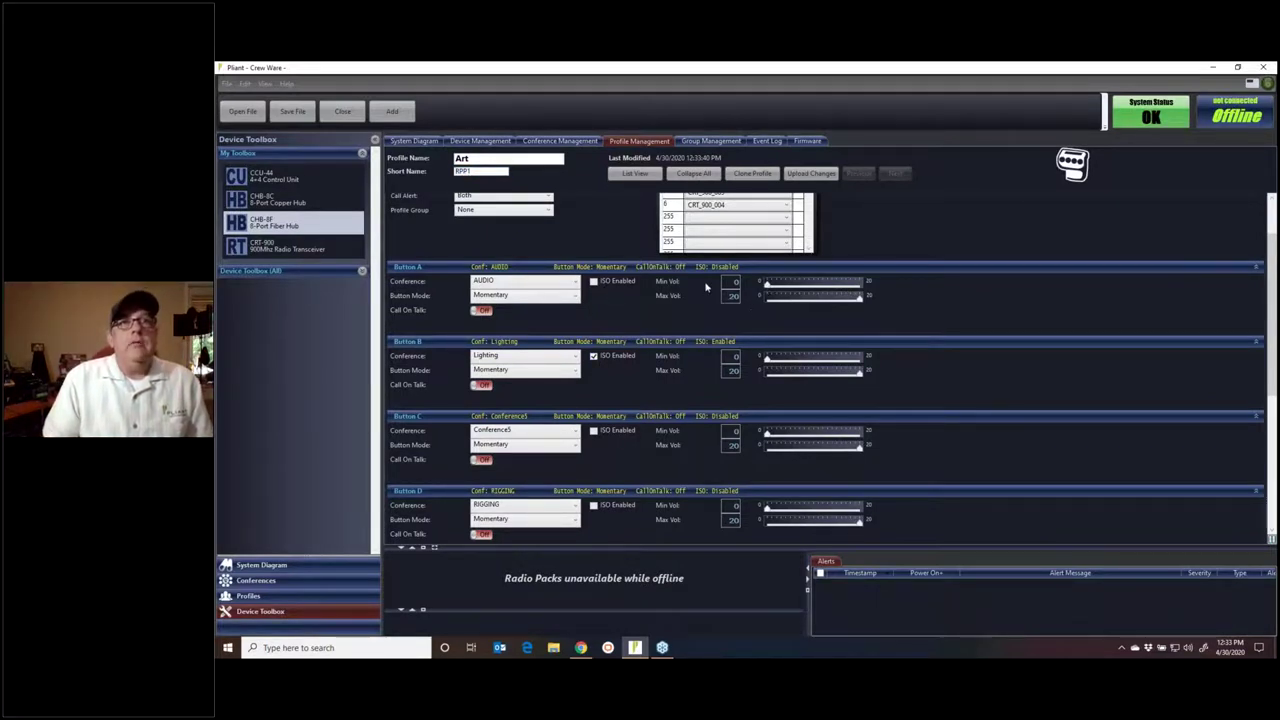
Raise Button A's minimum volume to 5.
drag(768, 283, 790, 287)
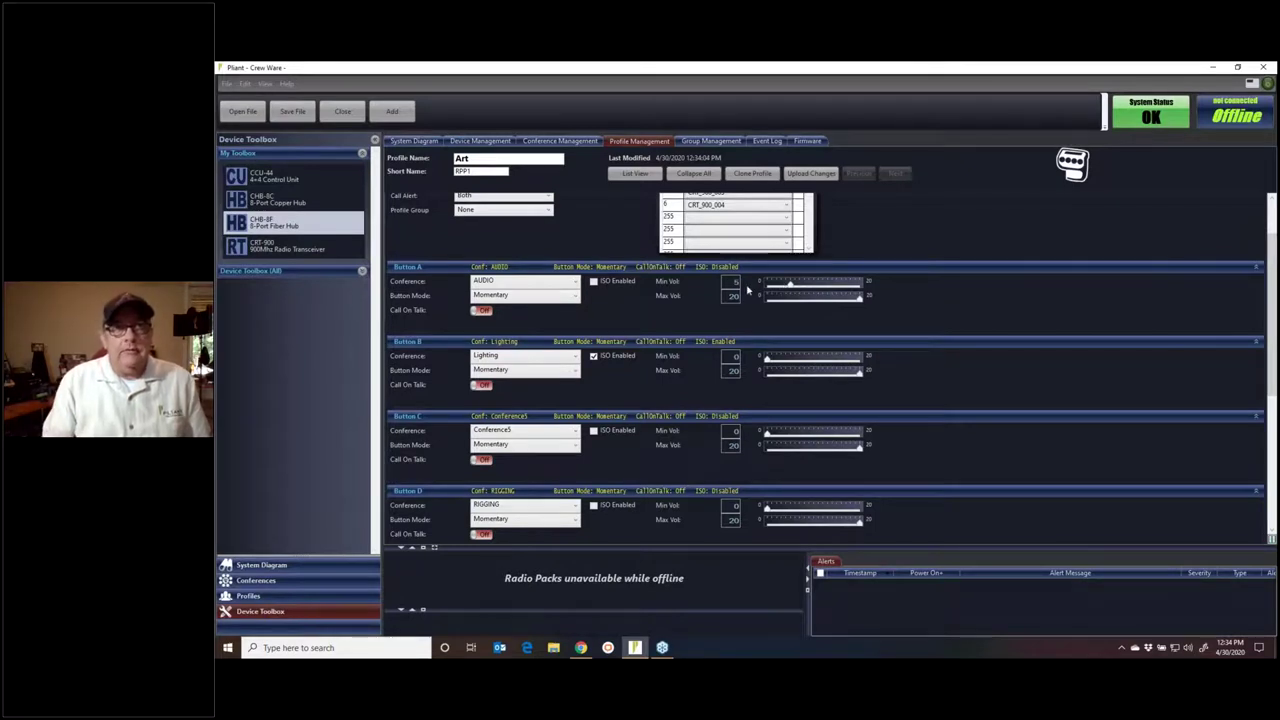
scroll(695, 318, down, 1)
scroll(694, 314, up, 1)
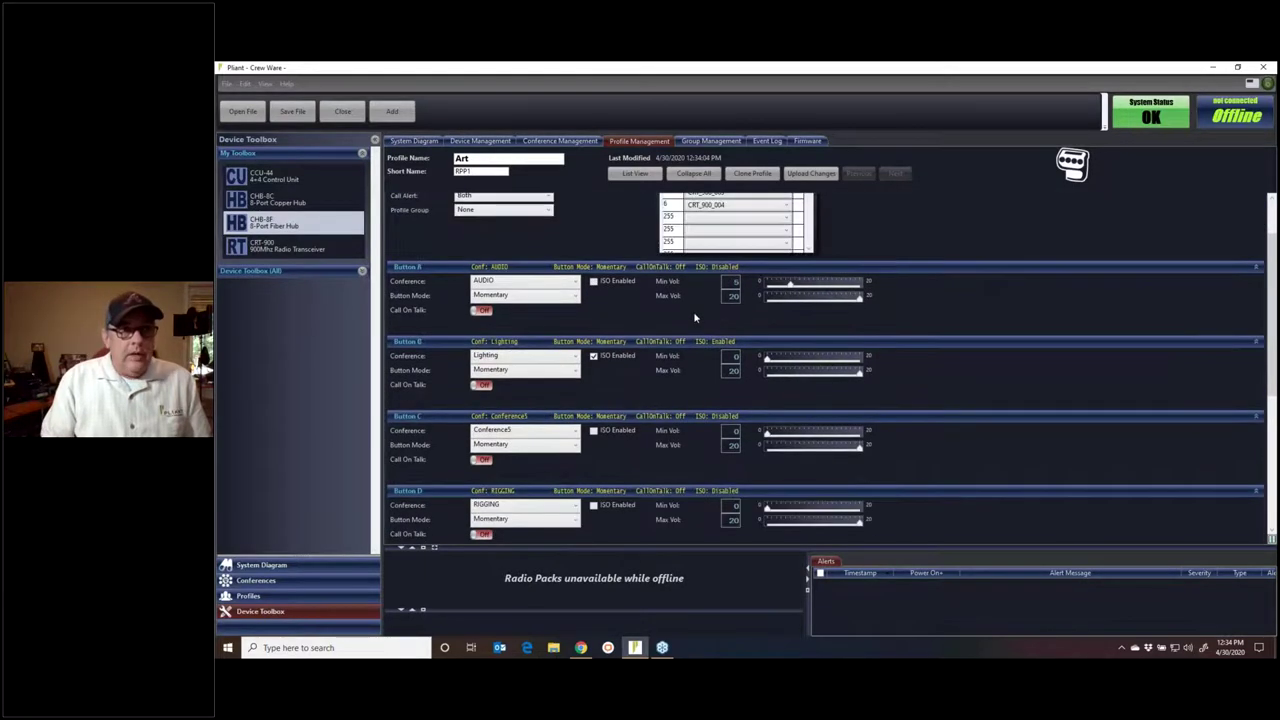
Set Function Button 1's function to None and Function Button 2's function to Call.
scroll(586, 343, down, 1)
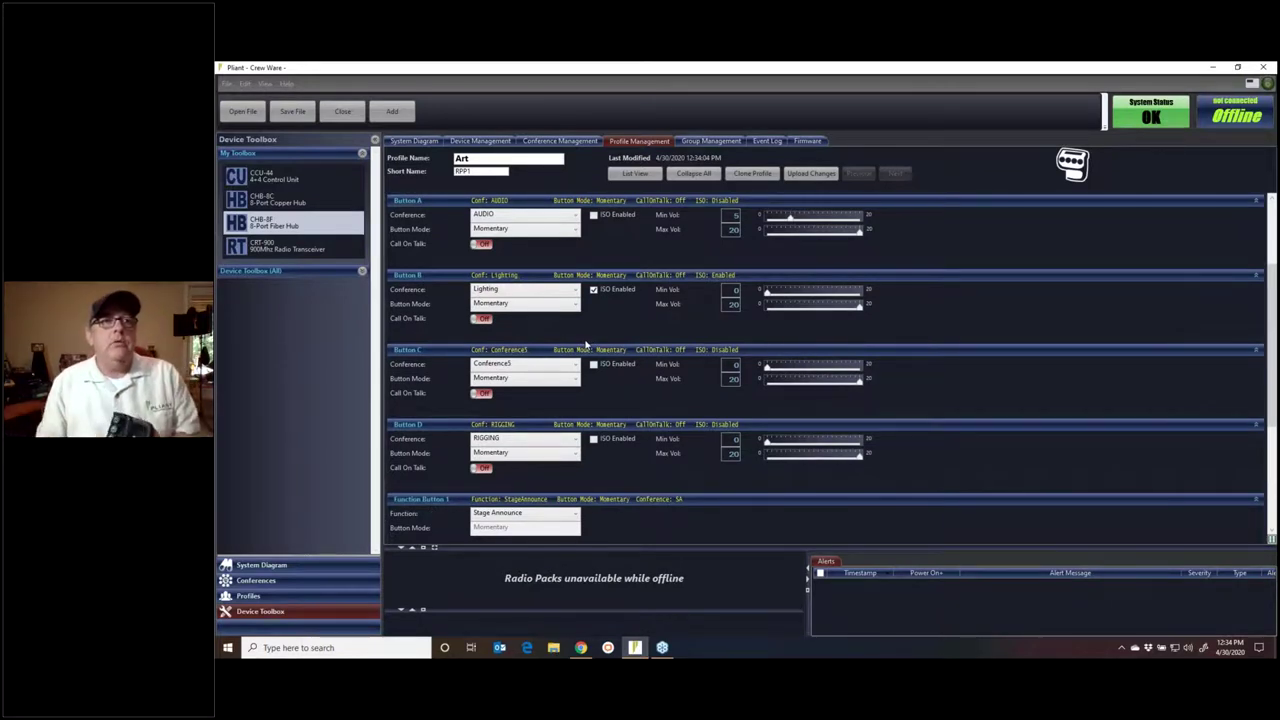
scroll(586, 344, down, 2)
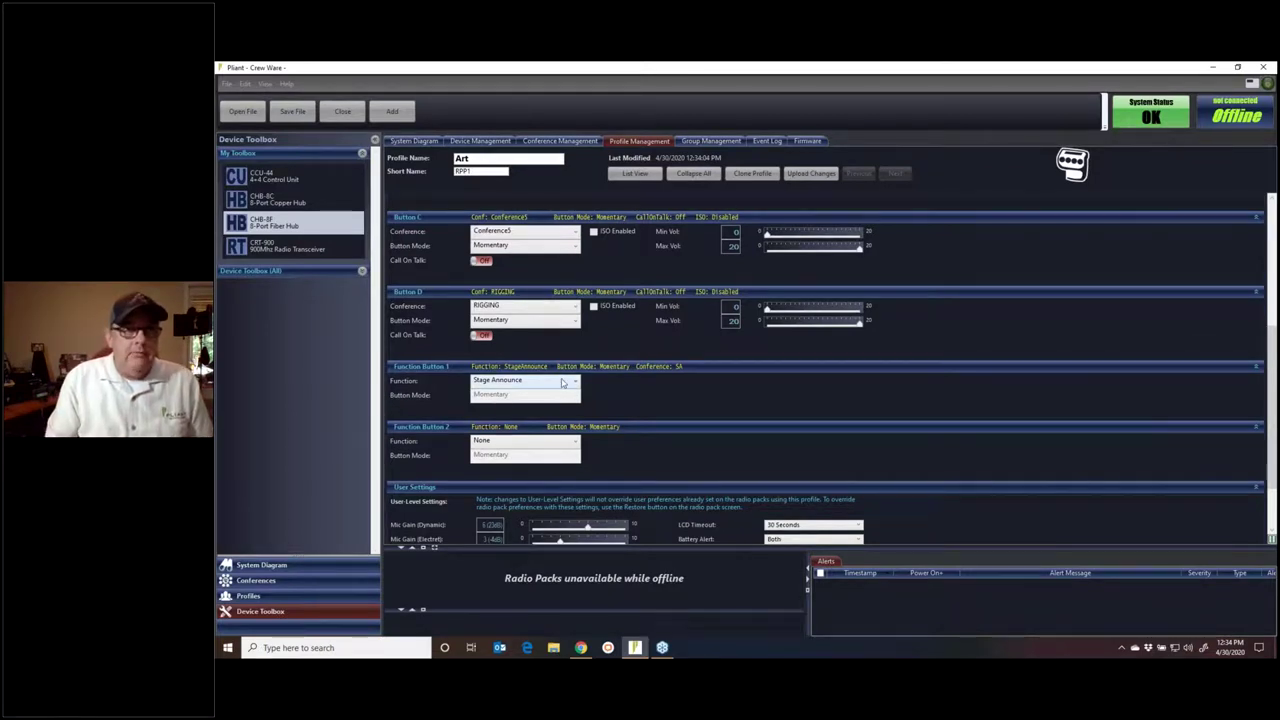
click(563, 383)
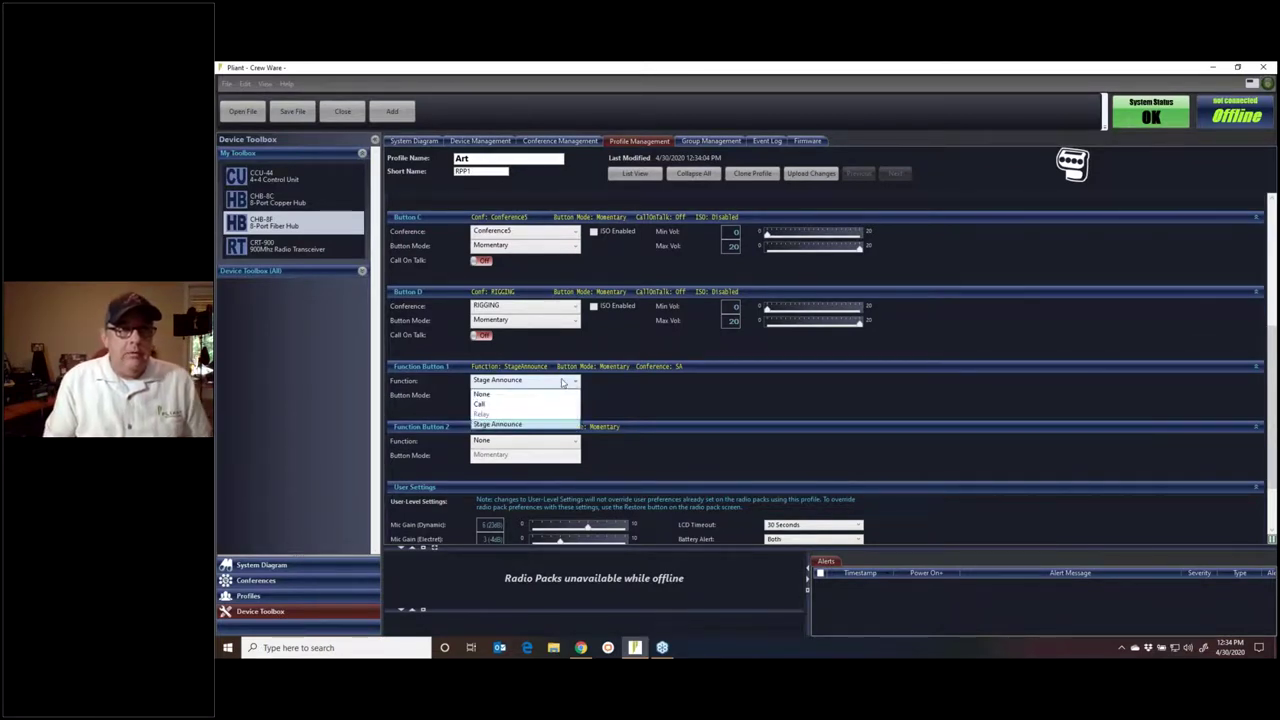
click(509, 395)
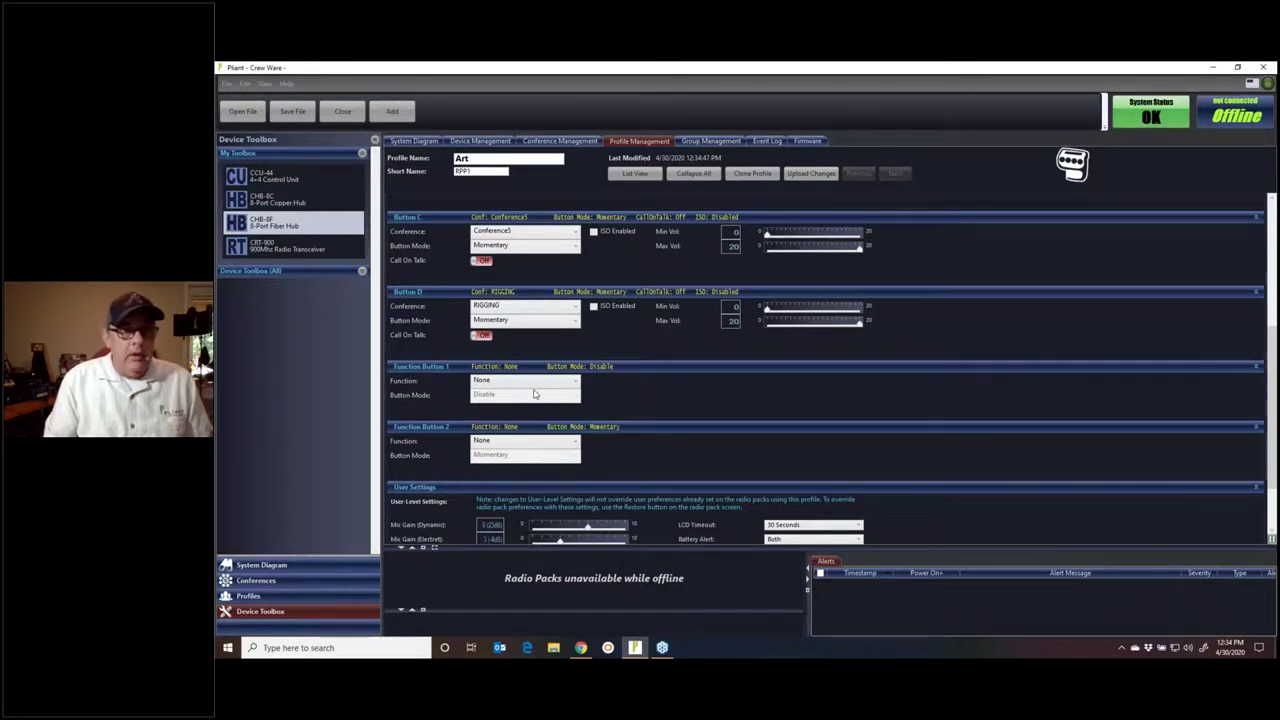
click(497, 443)
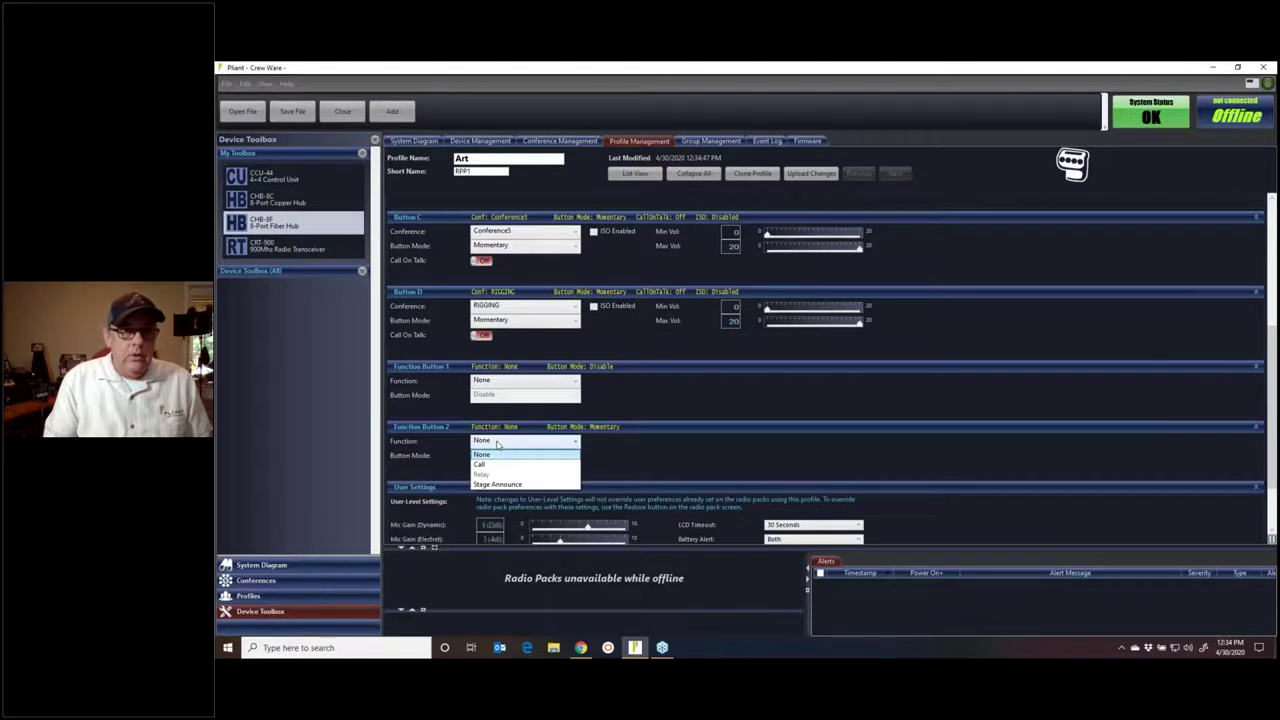
click(480, 464)
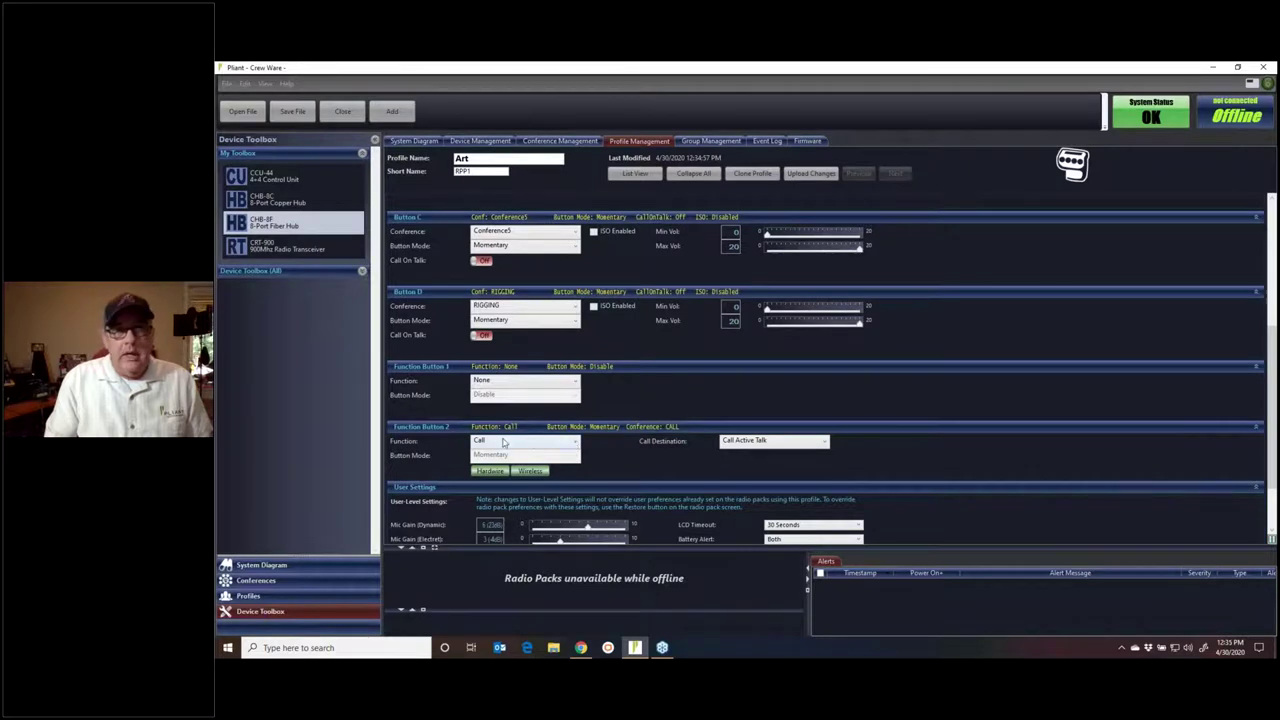
Review the call destinations for Function Button 2 and set its destination to AUDIO.
click(770, 443)
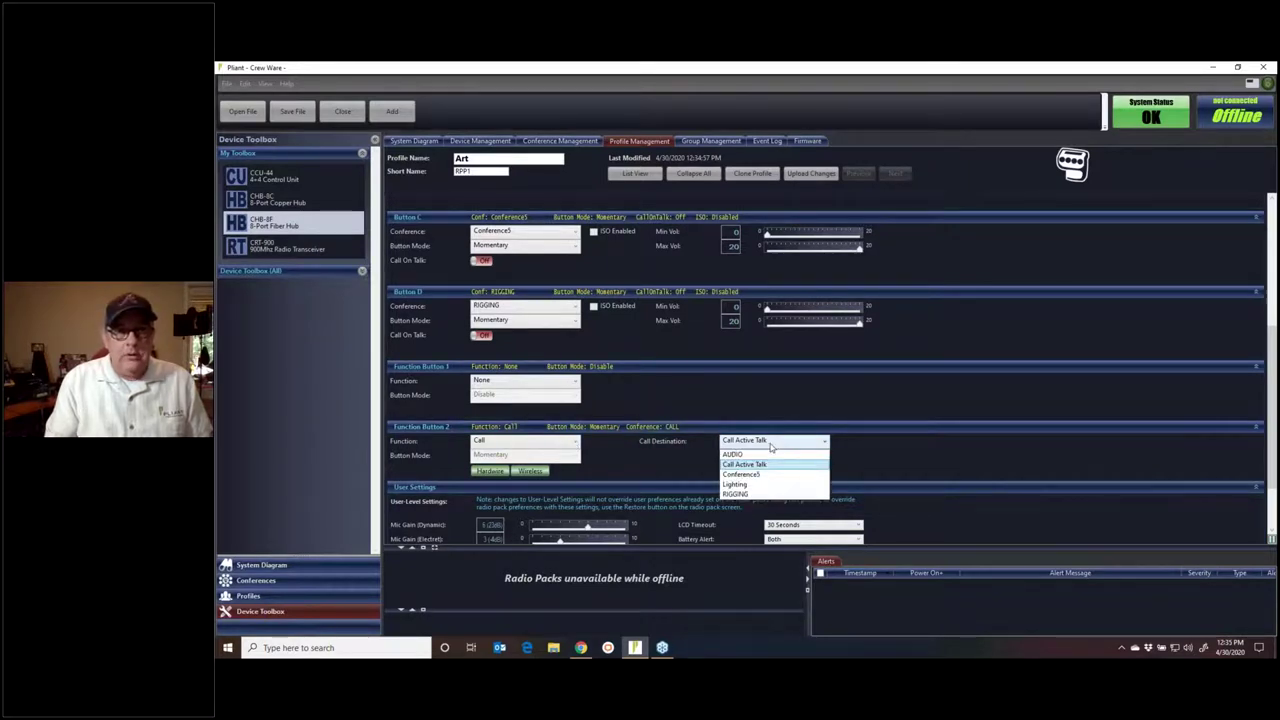
click(770, 445)
click(770, 445)
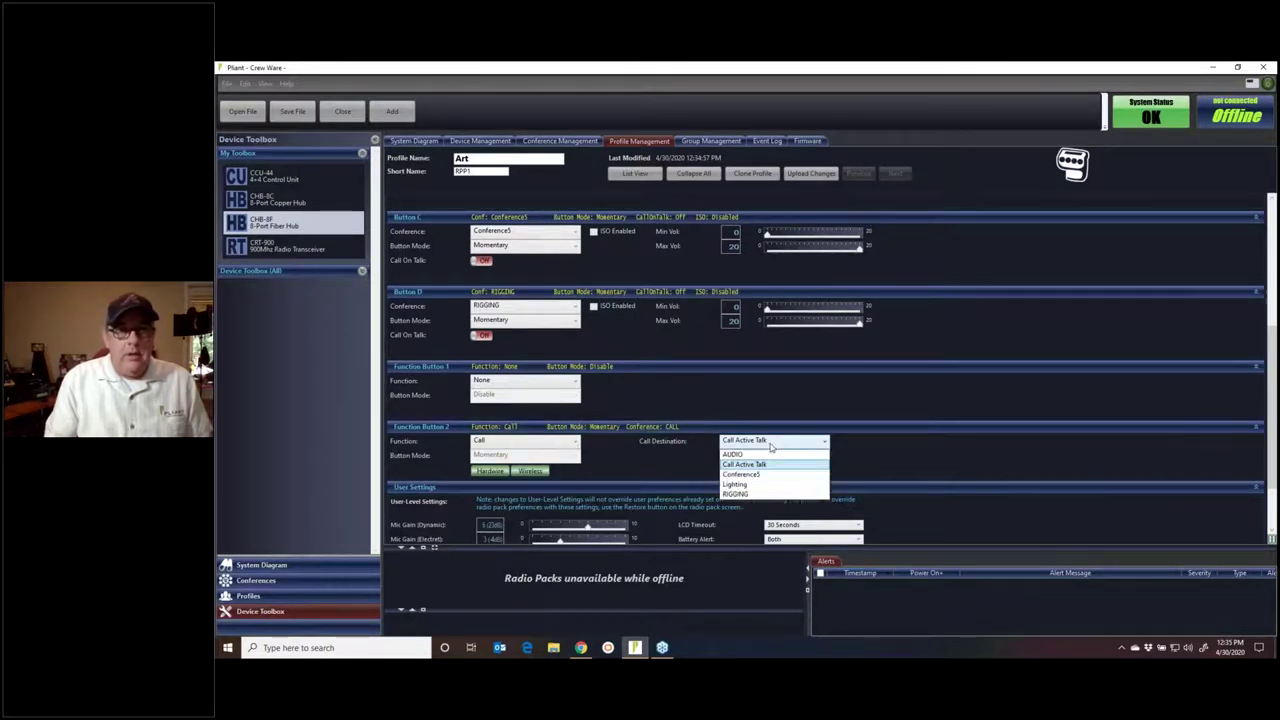
click(771, 446)
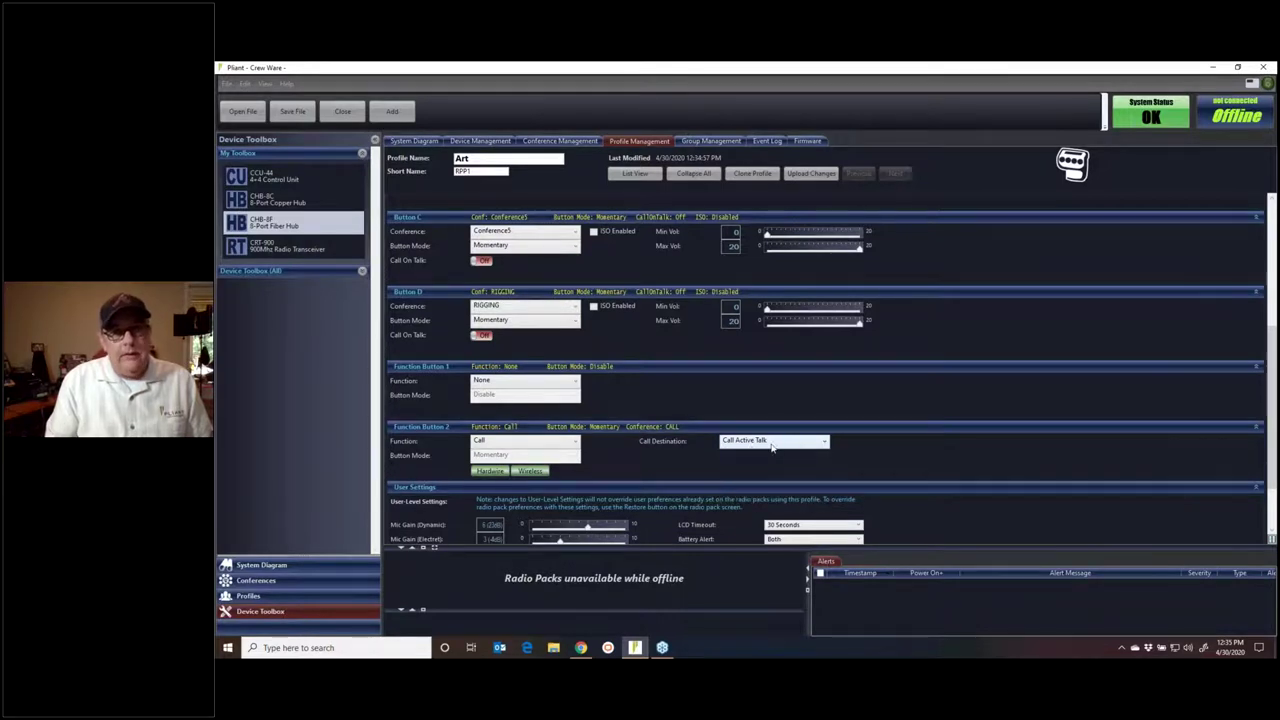
click(771, 446)
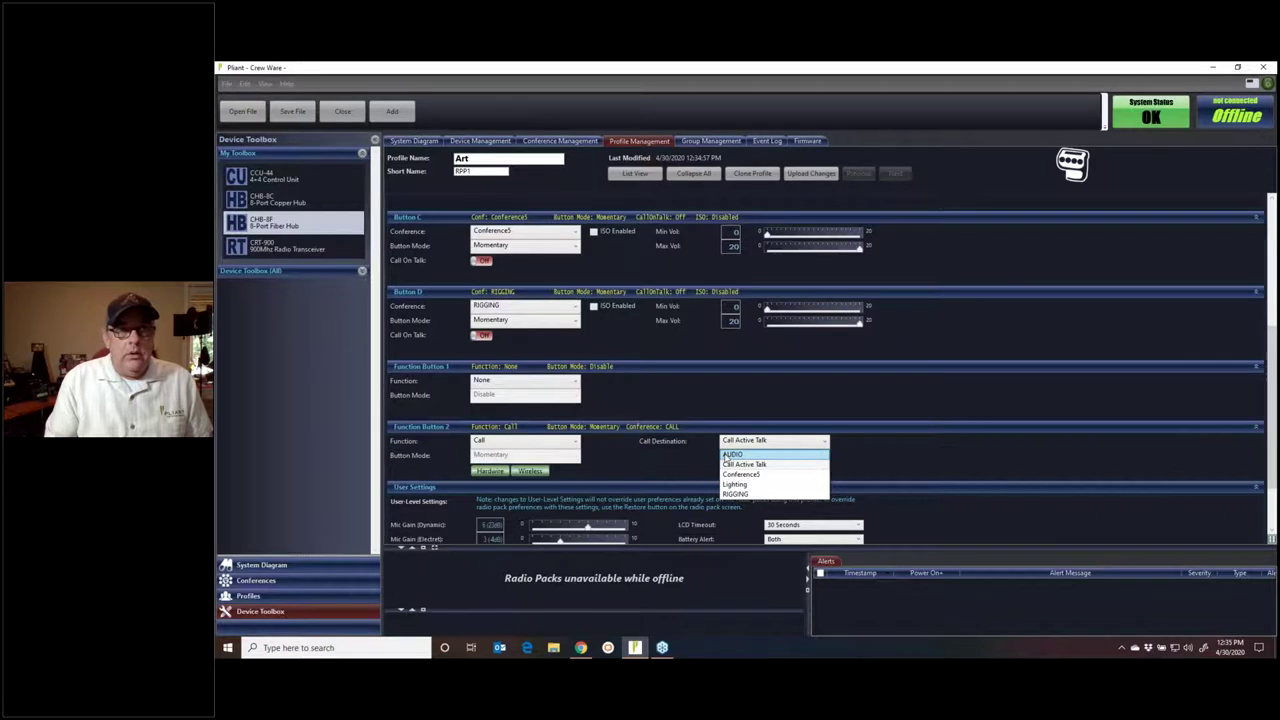
click(725, 455)
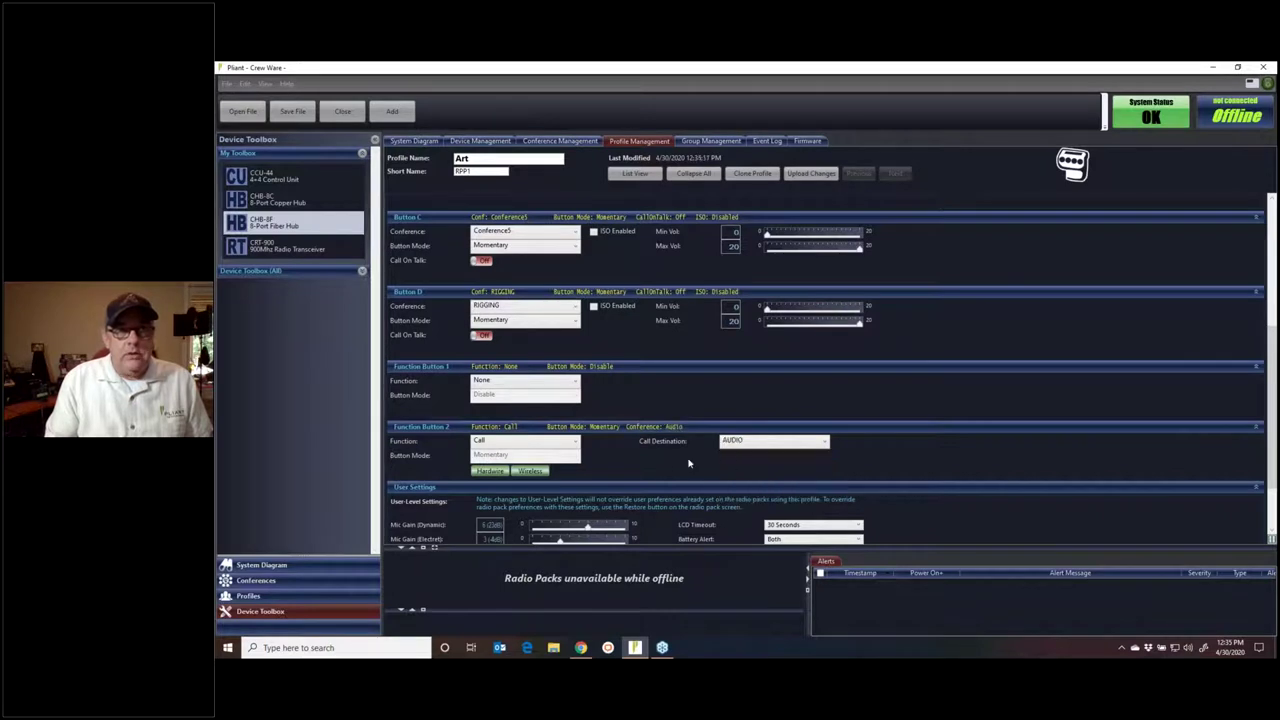
click(757, 447)
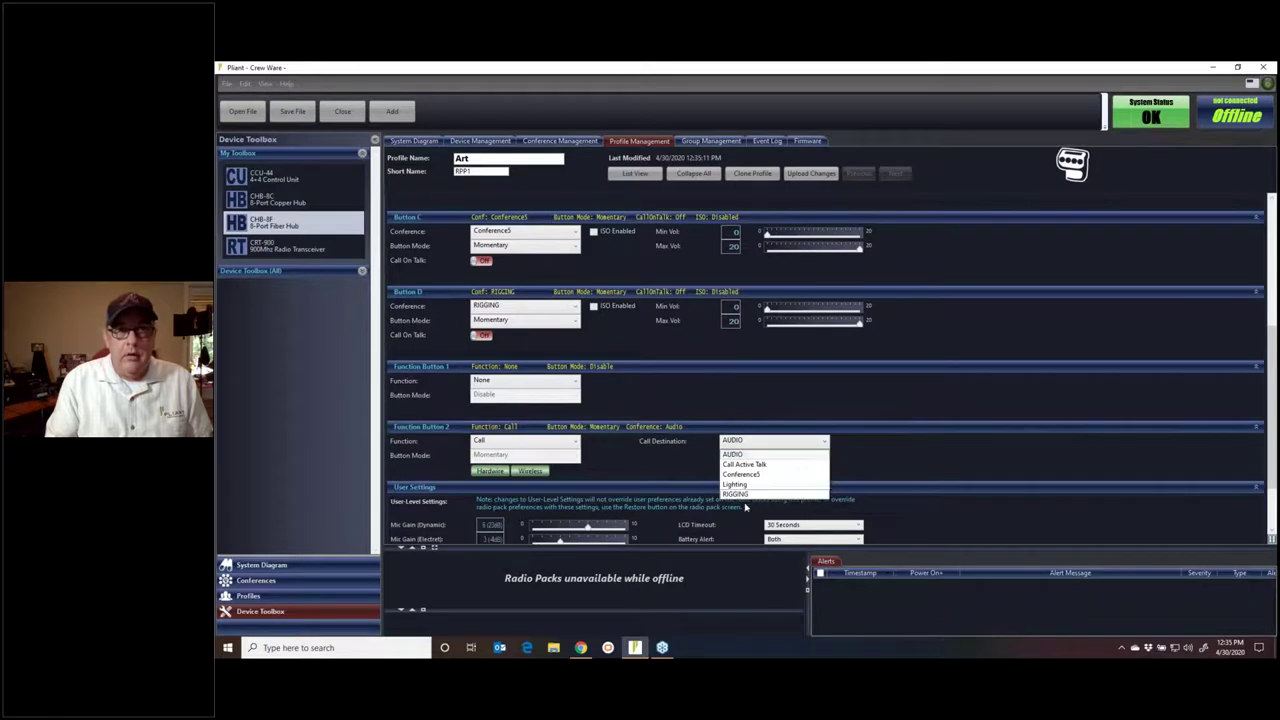
click(743, 458)
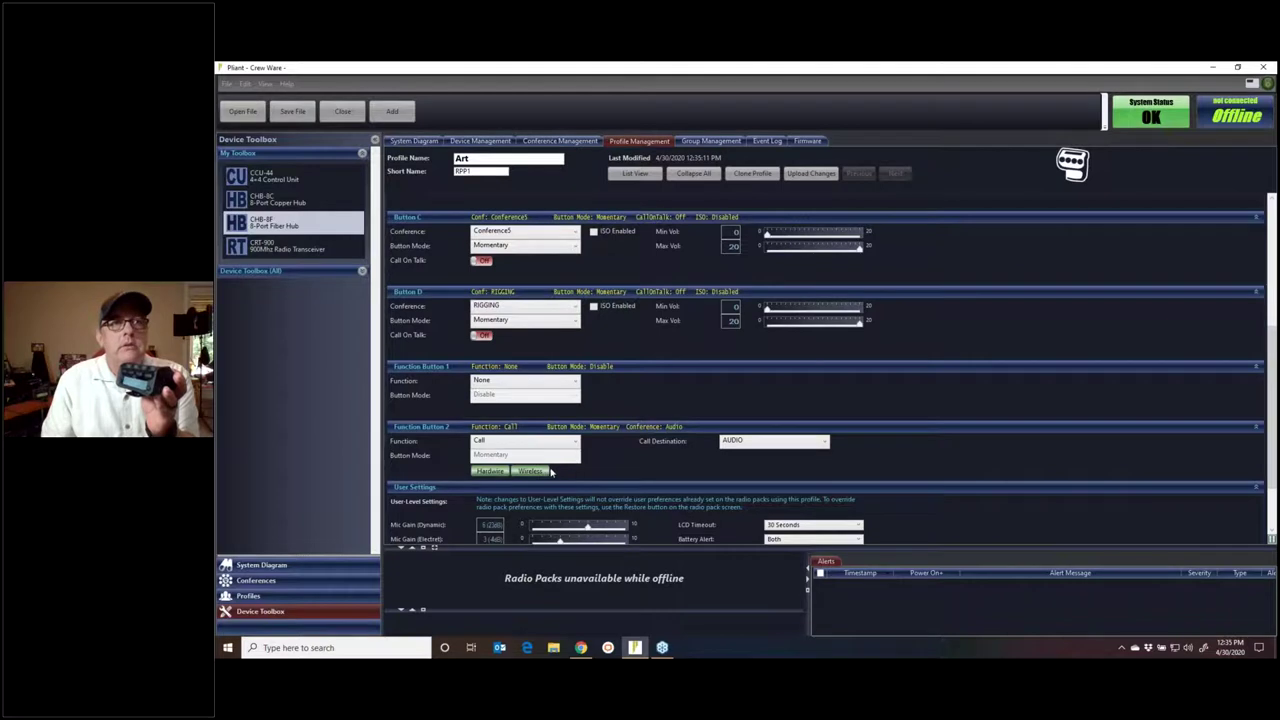
Turn off the Hardwire option for Function Button 2 and set its call destination to Call Active Talk.
click(480, 471)
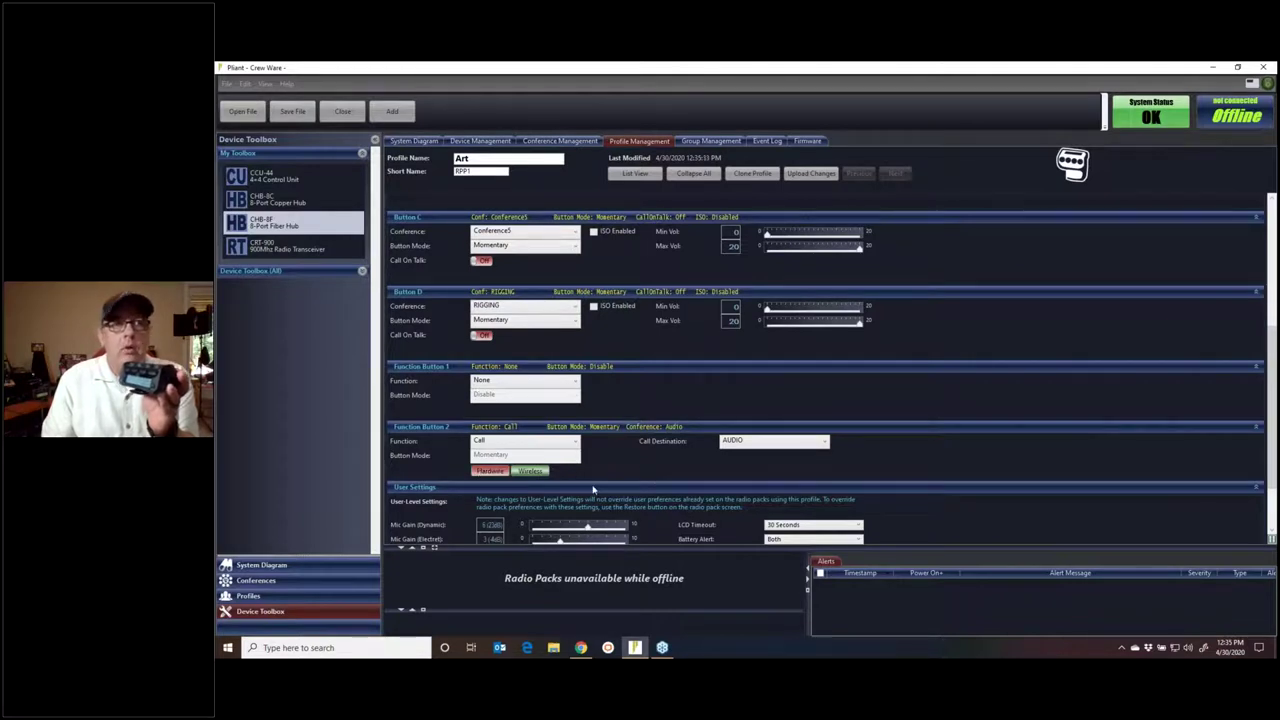
click(750, 445)
click(745, 464)
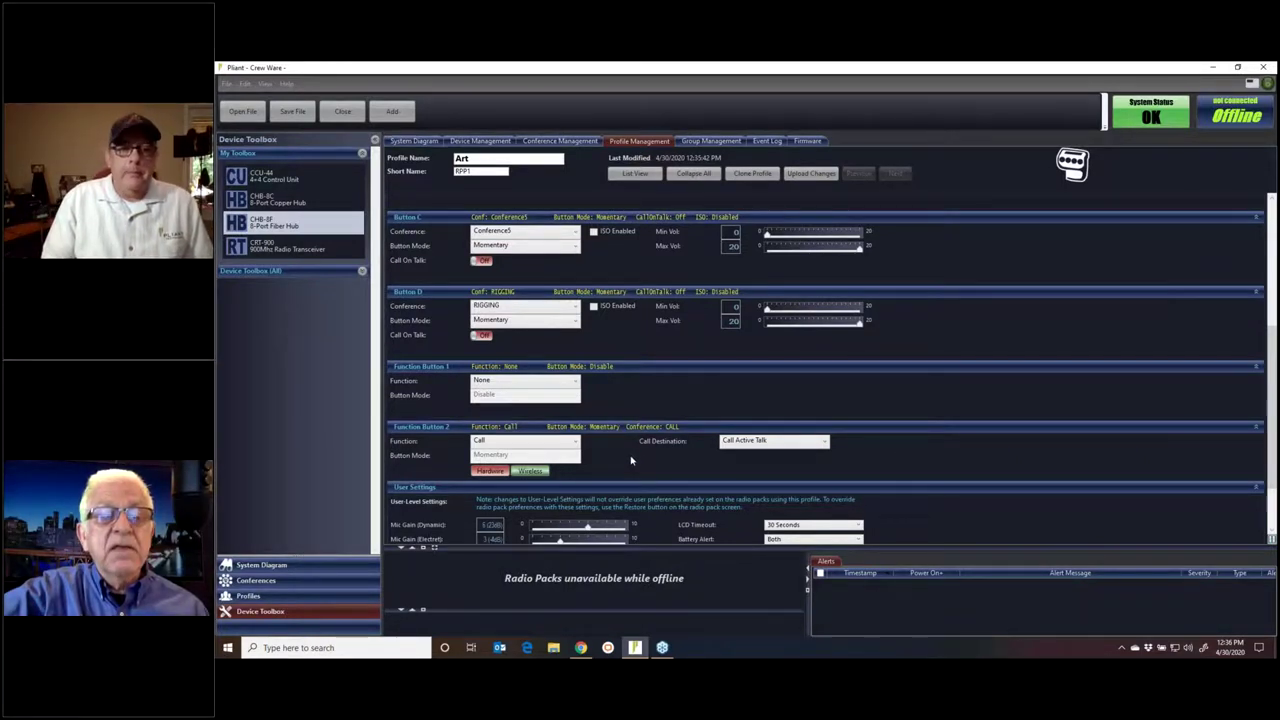
scroll(894, 450, down, 1)
scroll(895, 450, up, 1)
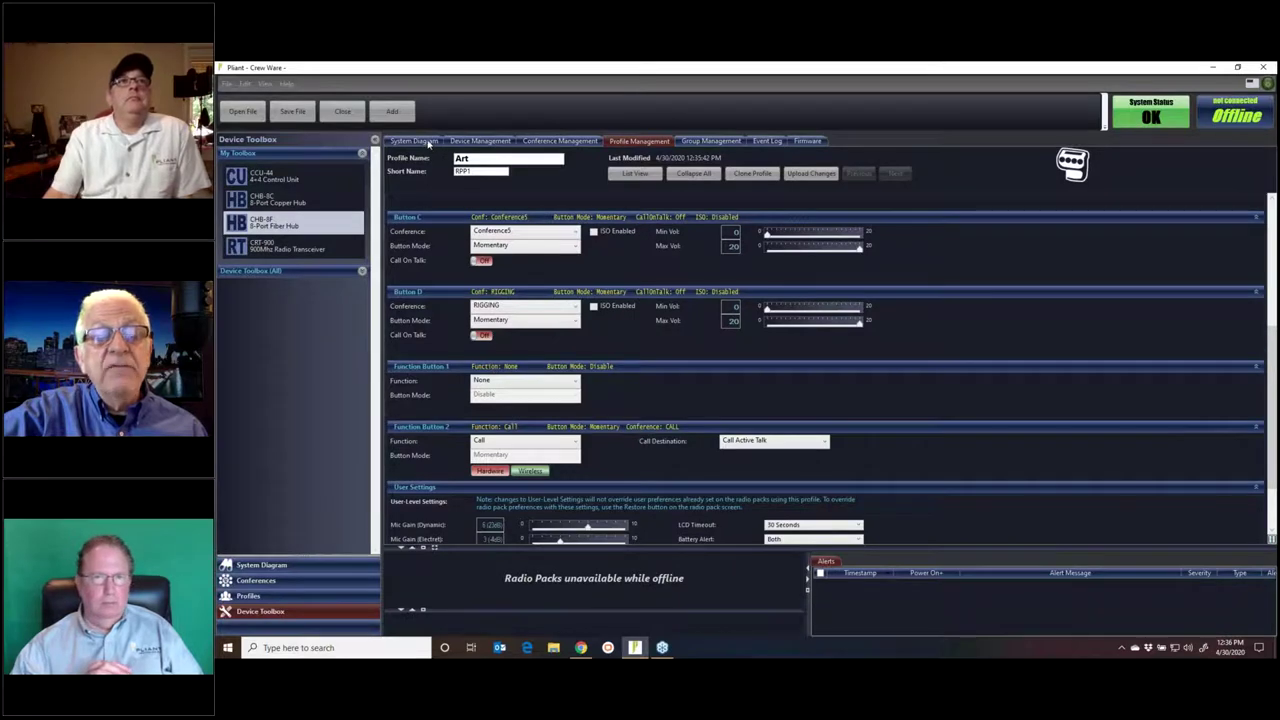
Open the MASTER control unit's settings and add an auxiliary audio input assignment for the AUDIO conference.
click(428, 142)
double_click(732, 174)
scroll(733, 417, down, 5)
scroll(733, 417, down, 2)
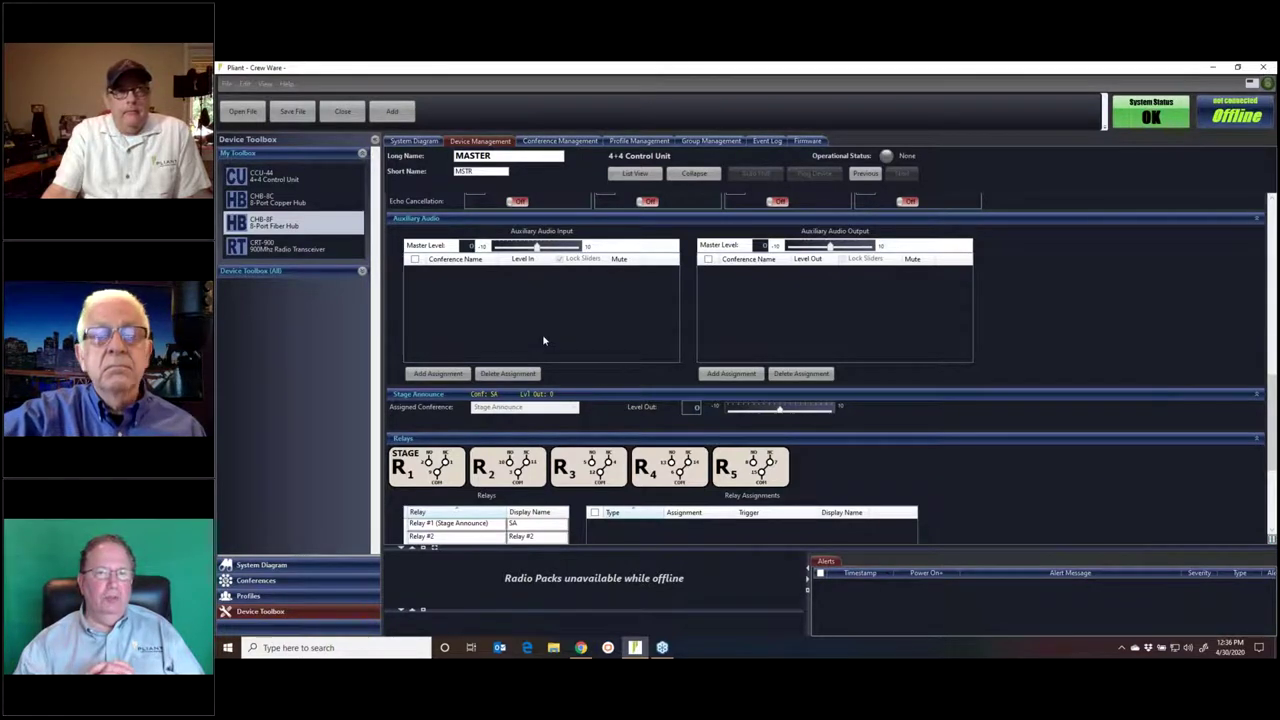
click(446, 374)
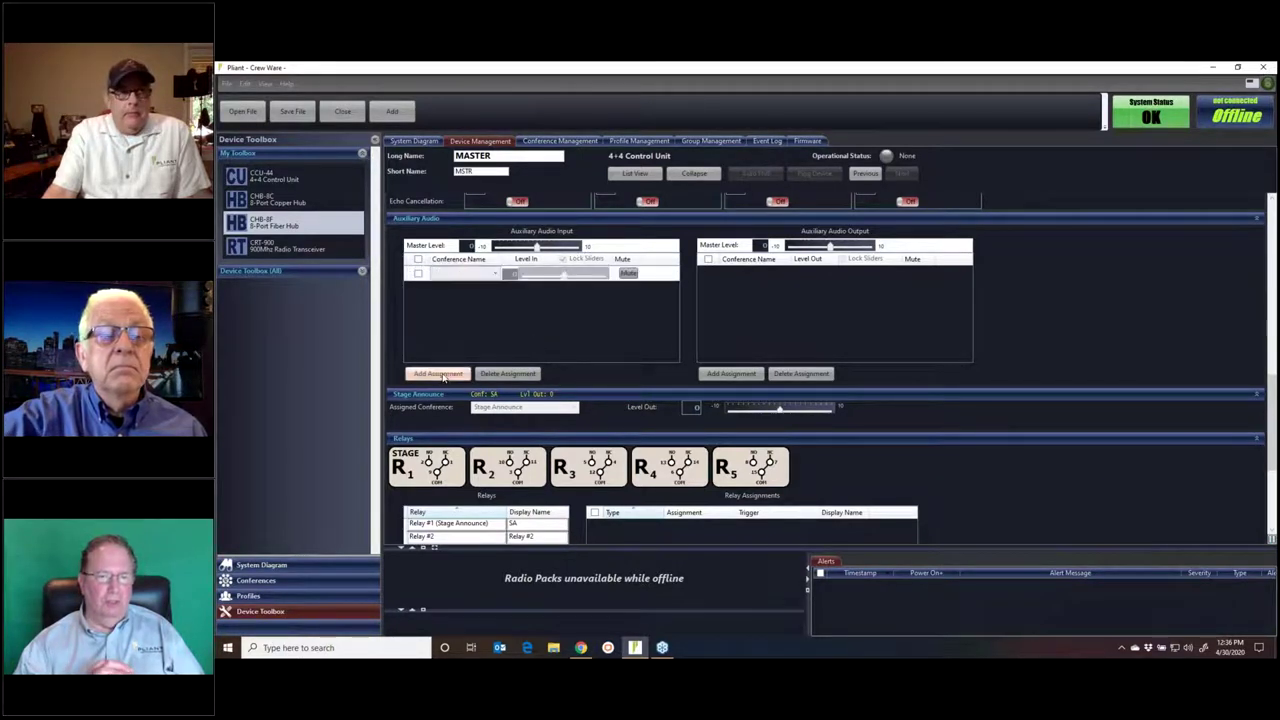
click(480, 276)
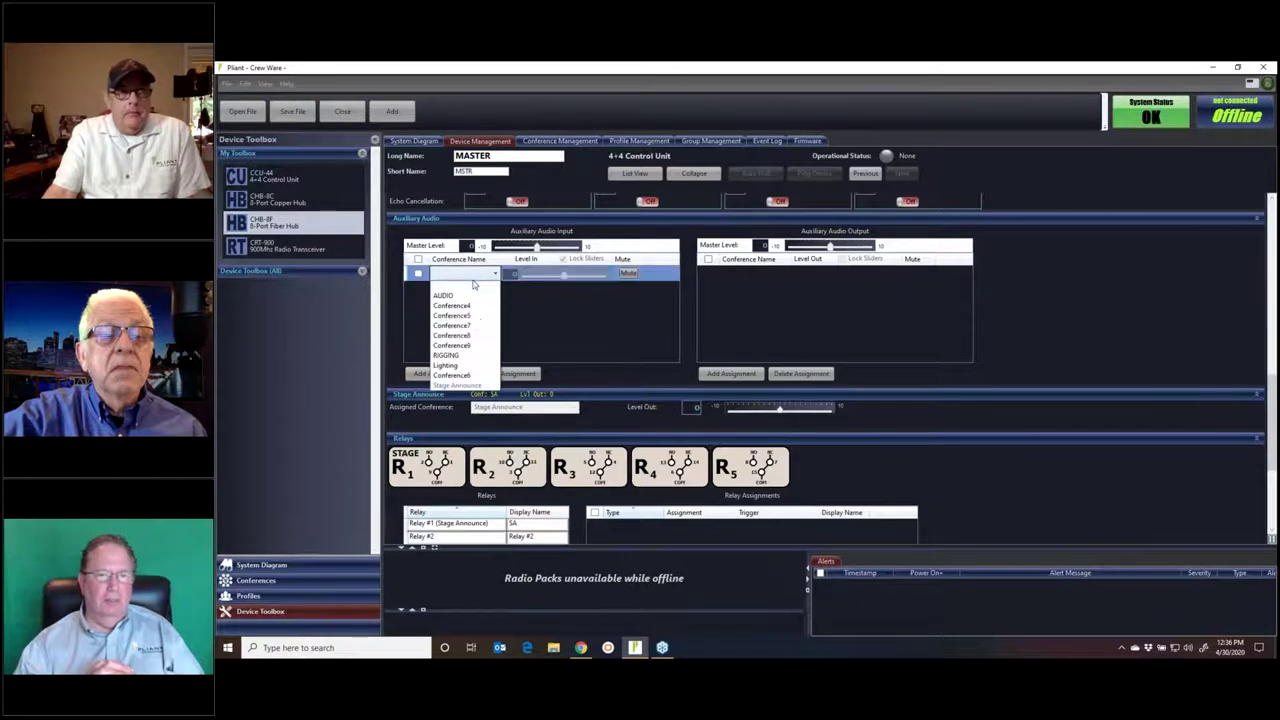
click(463, 297)
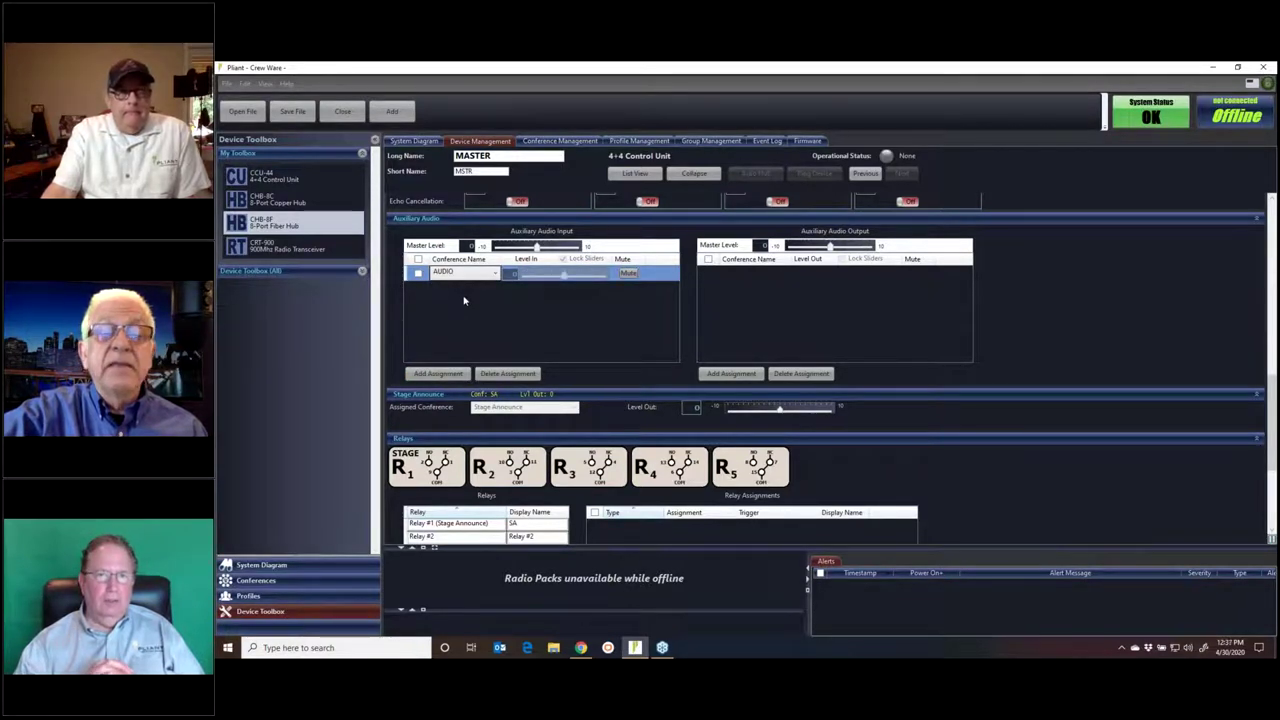
Add an auxiliary audio output assignment on the MASTER control unit and set its conference to RIGGING.
click(733, 373)
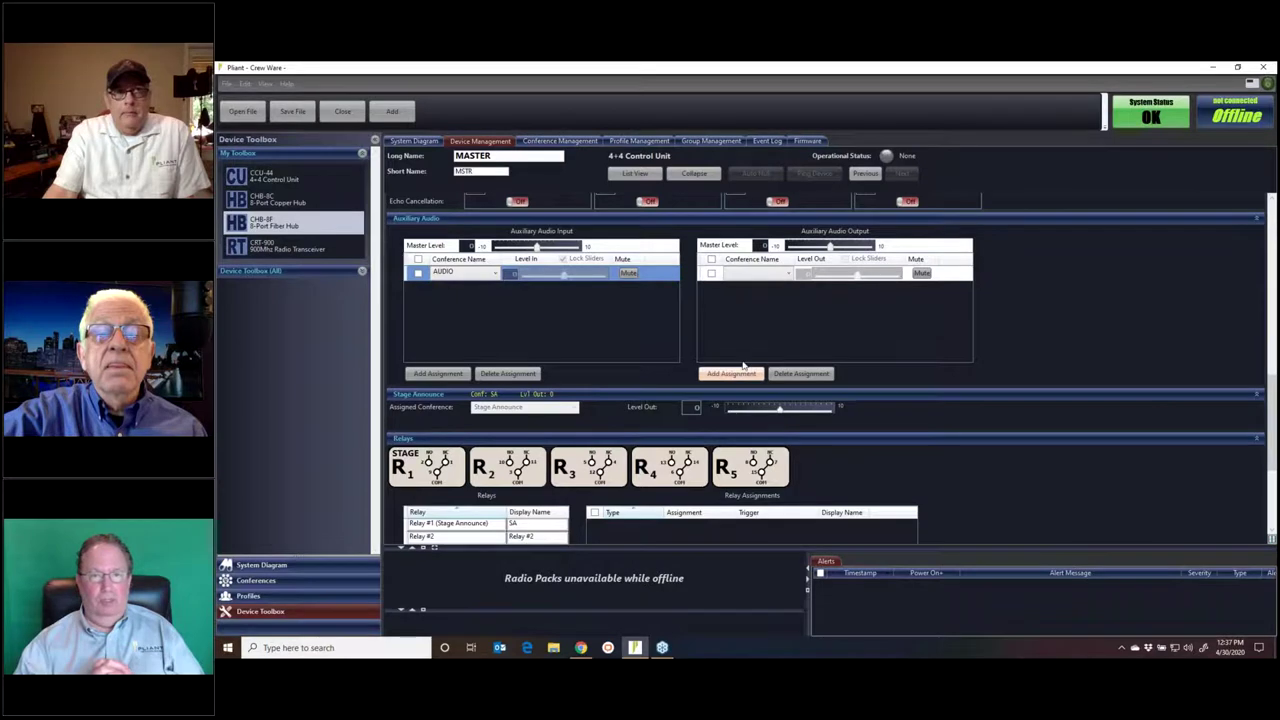
click(787, 276)
click(787, 276)
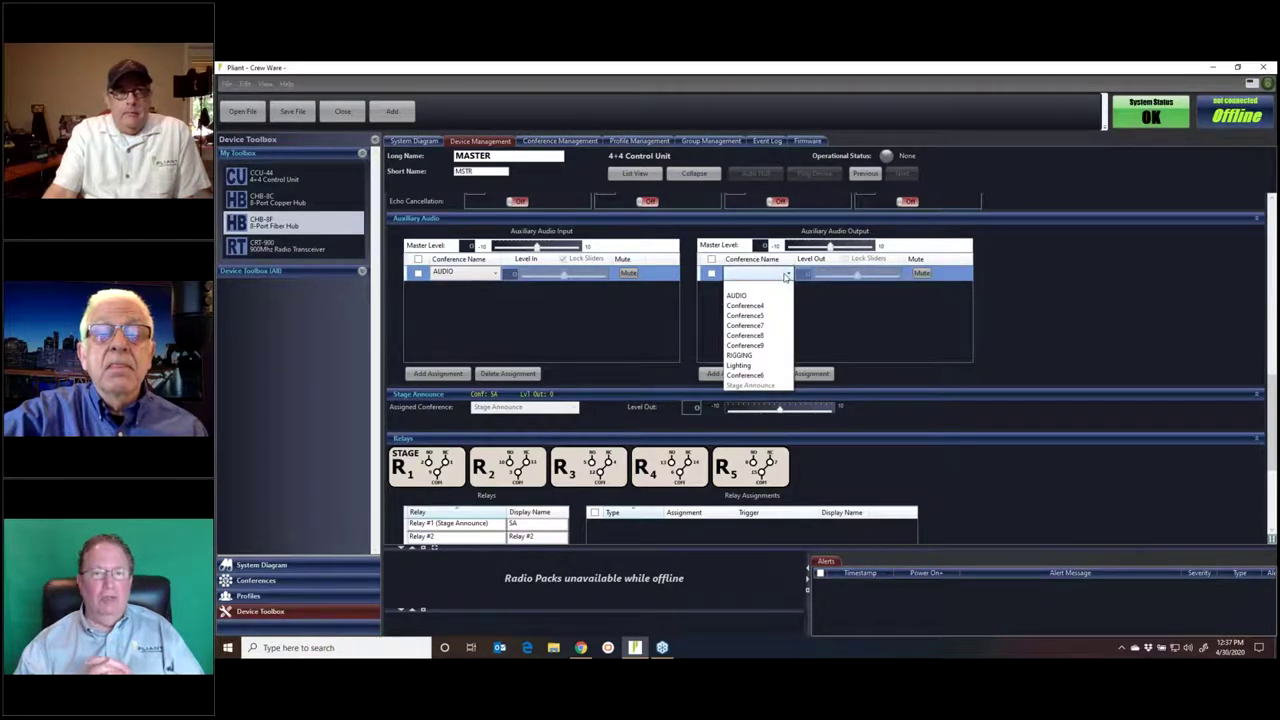
click(745, 356)
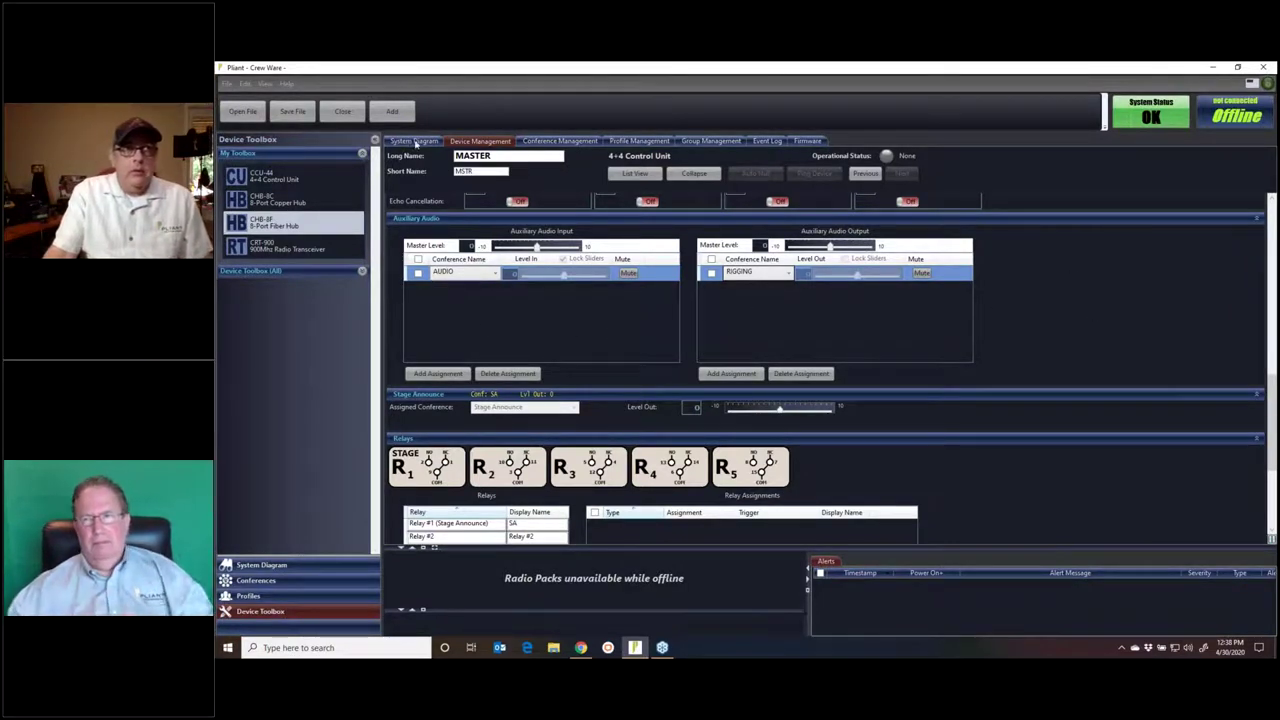
Review the function options available for Function Button 2 in the RPP1 radio pack profile.
click(637, 145)
scroll(629, 444, down, 5)
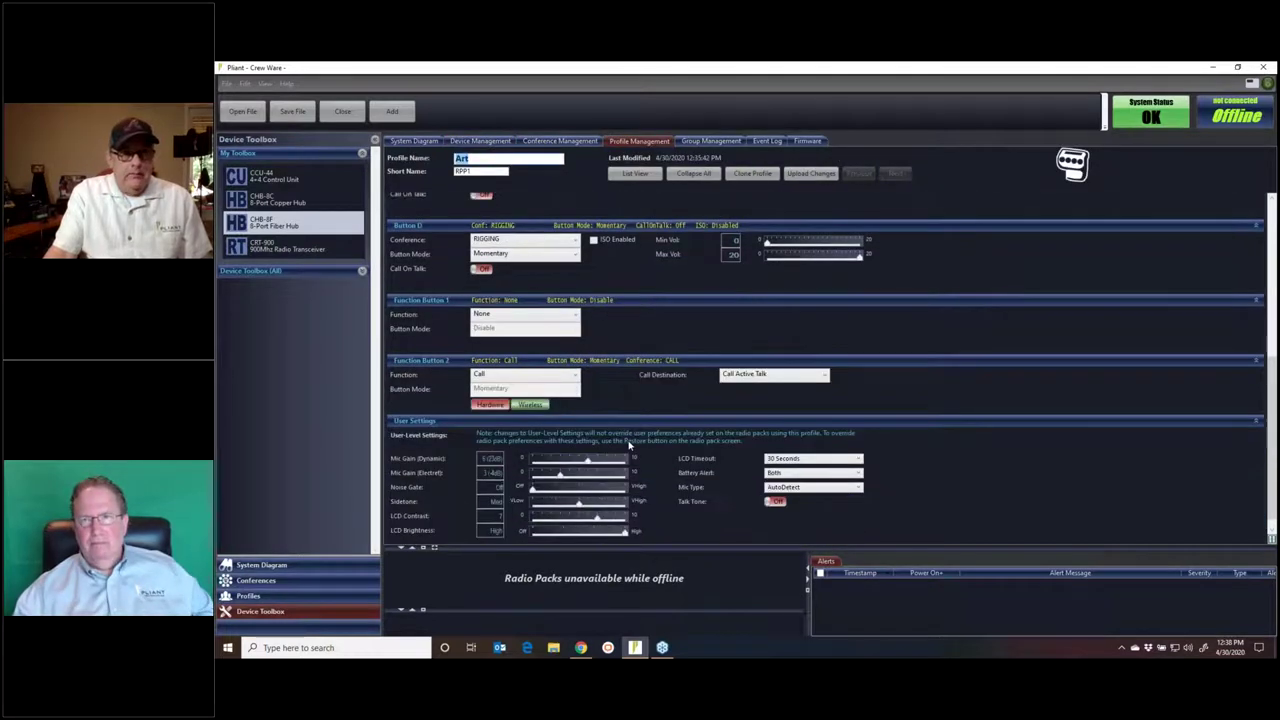
scroll(596, 404, up, 1)
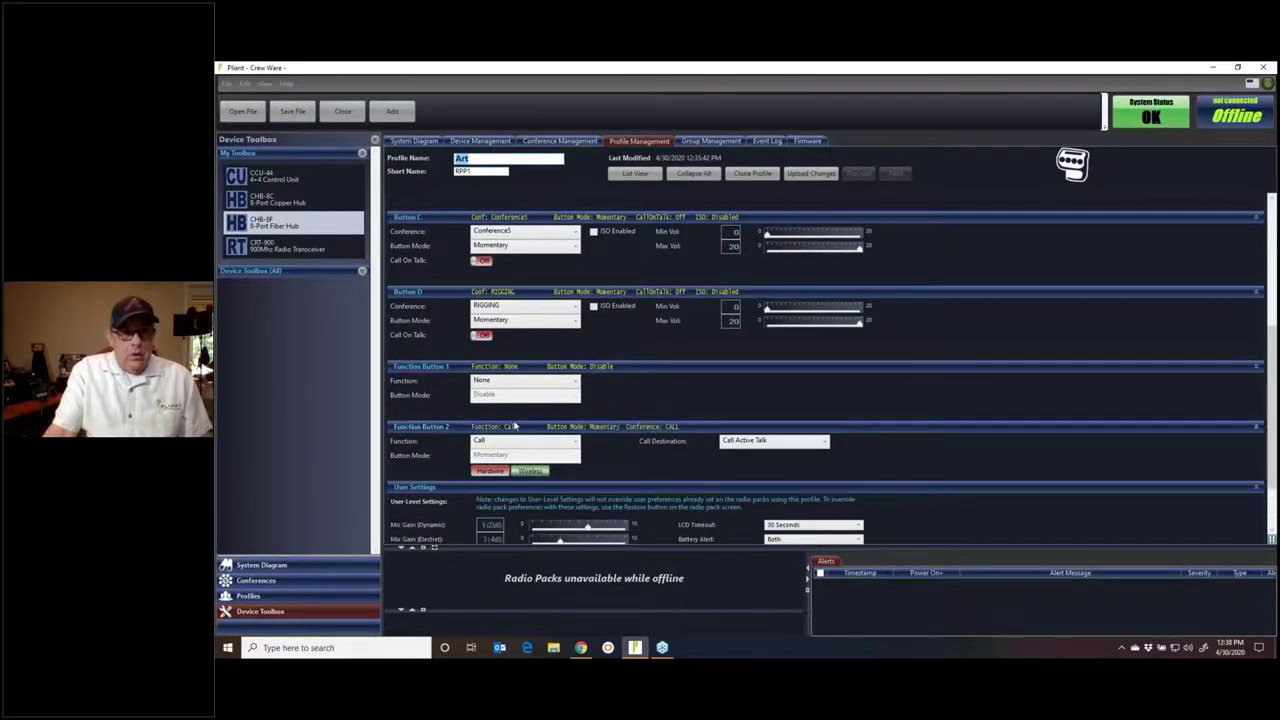
click(562, 444)
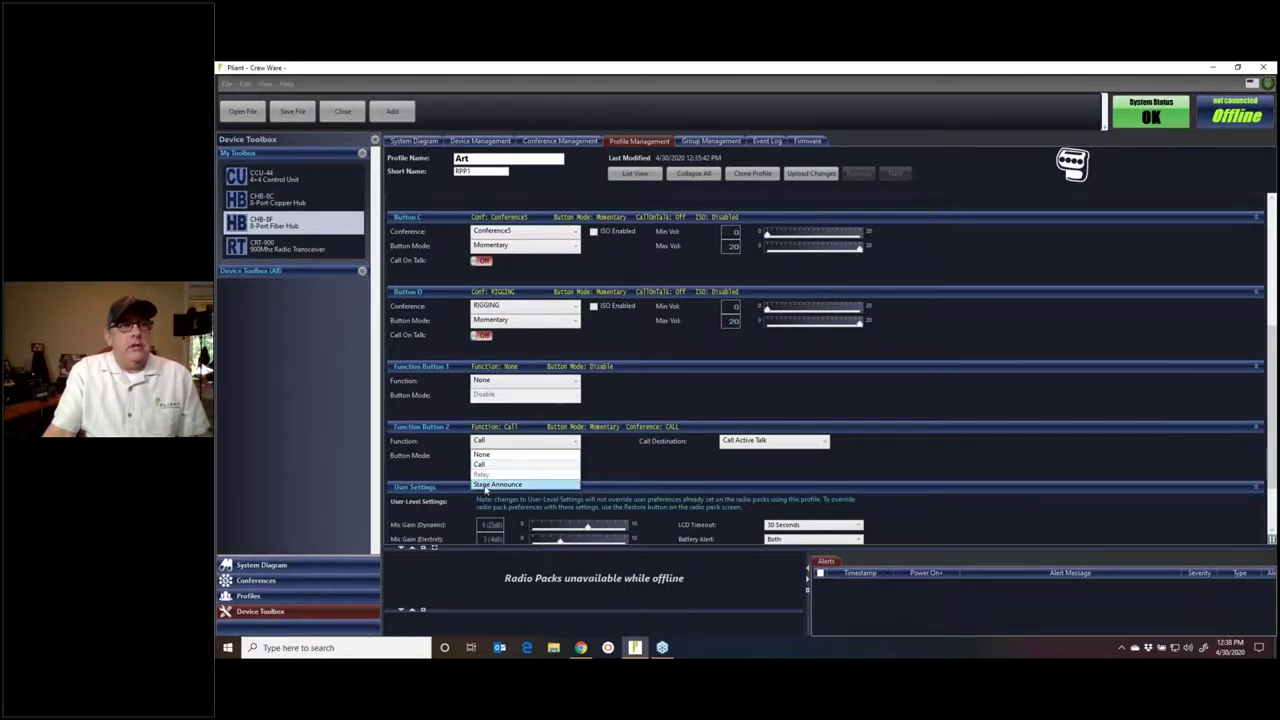
click(646, 478)
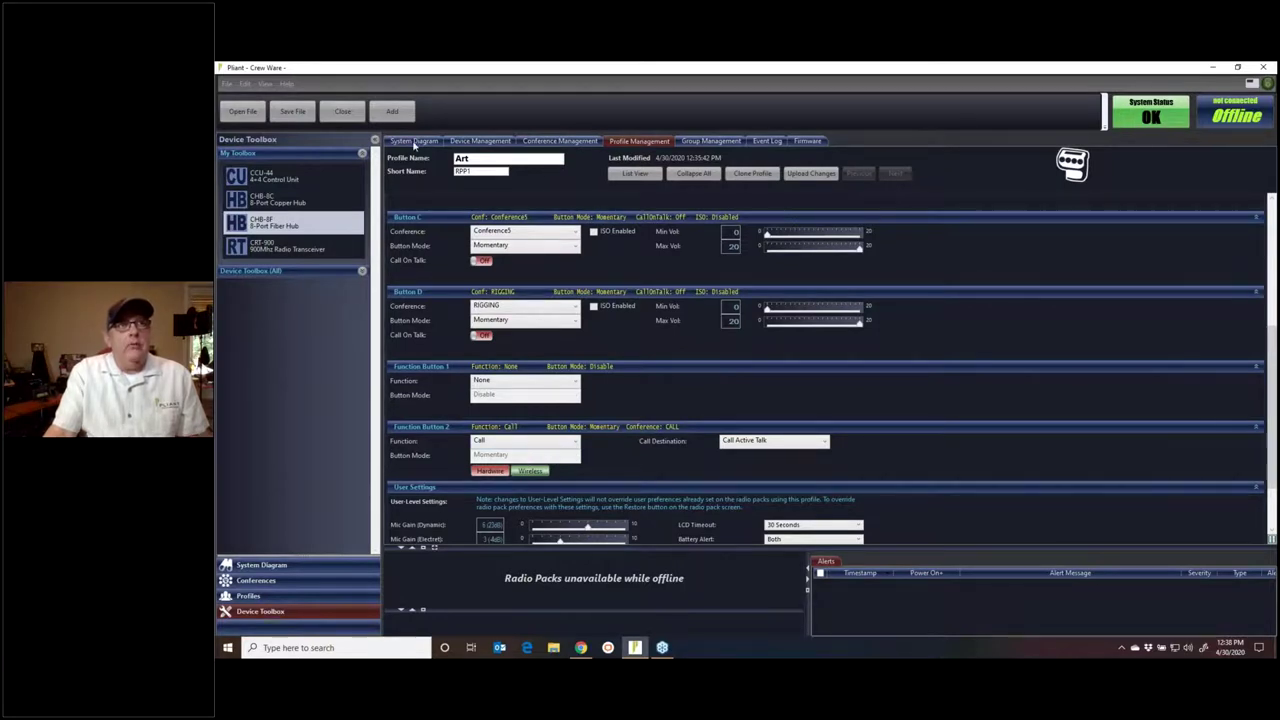
Add a profile-type relay assignment to Relay #2 on the MASTER control unit and assign it to the RPP1 profile.
click(486, 143)
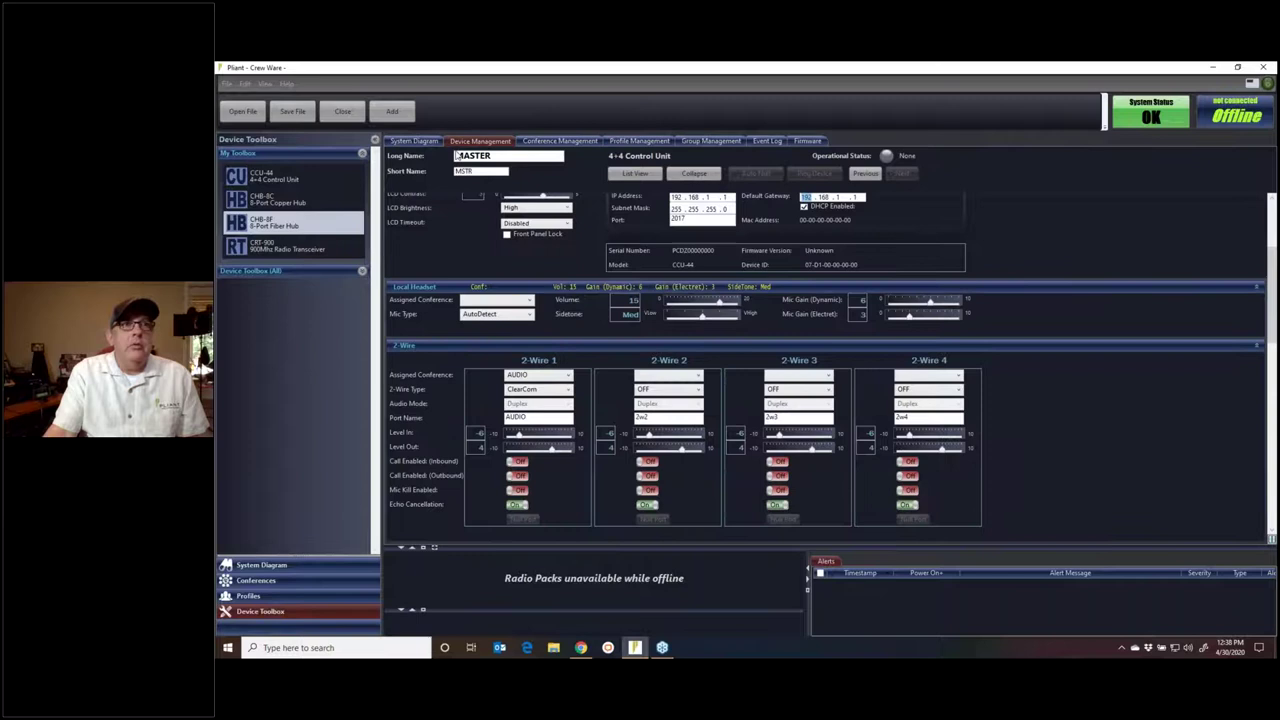
scroll(573, 224, down, 5)
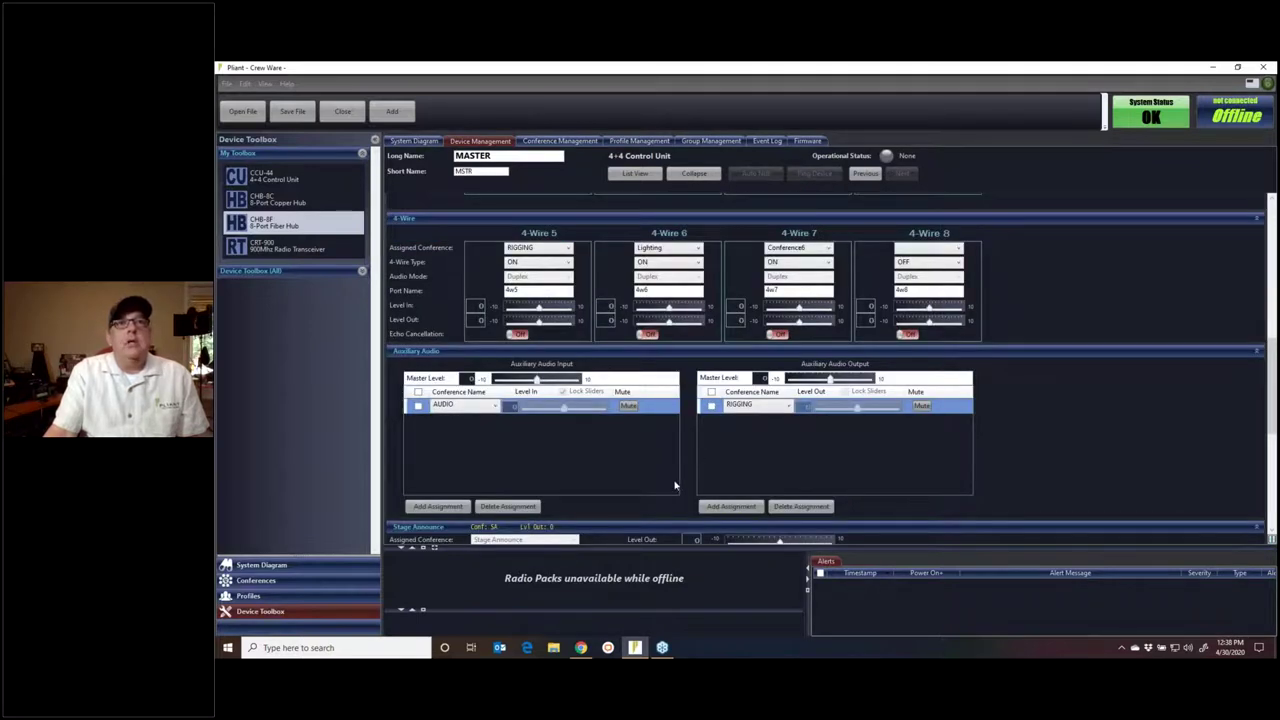
drag(1273, 438, 1273, 517)
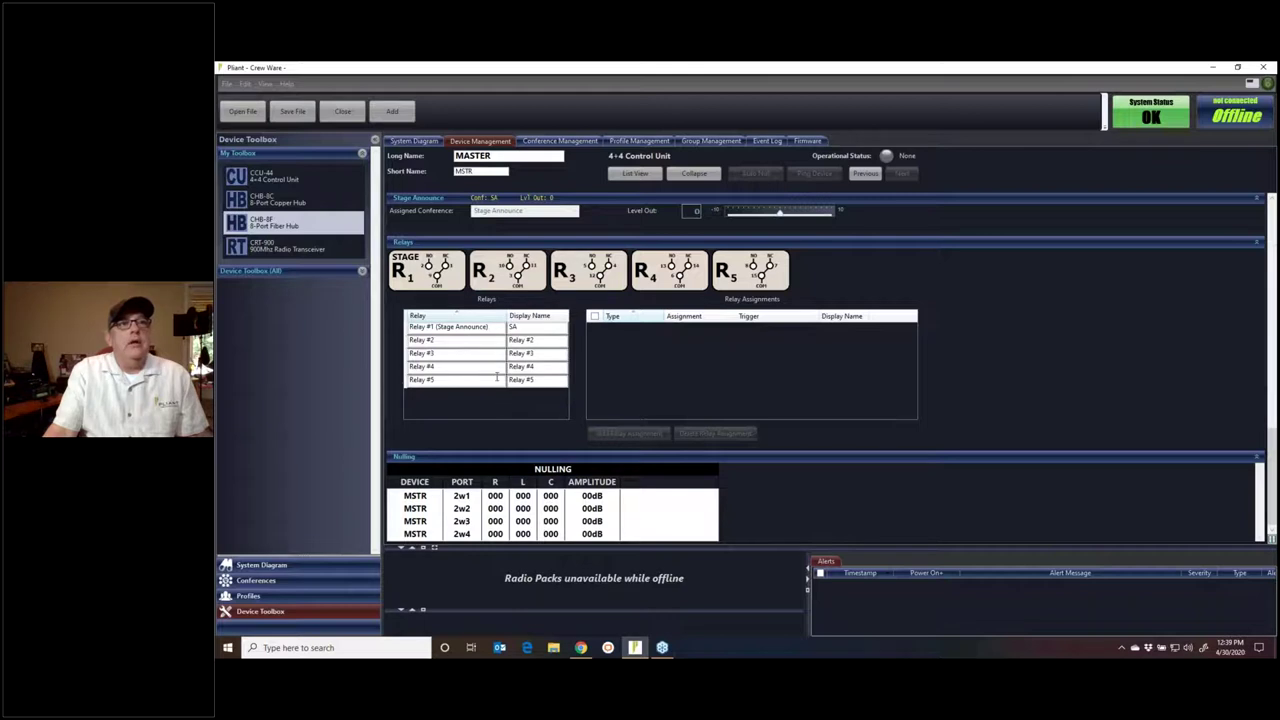
click(452, 342)
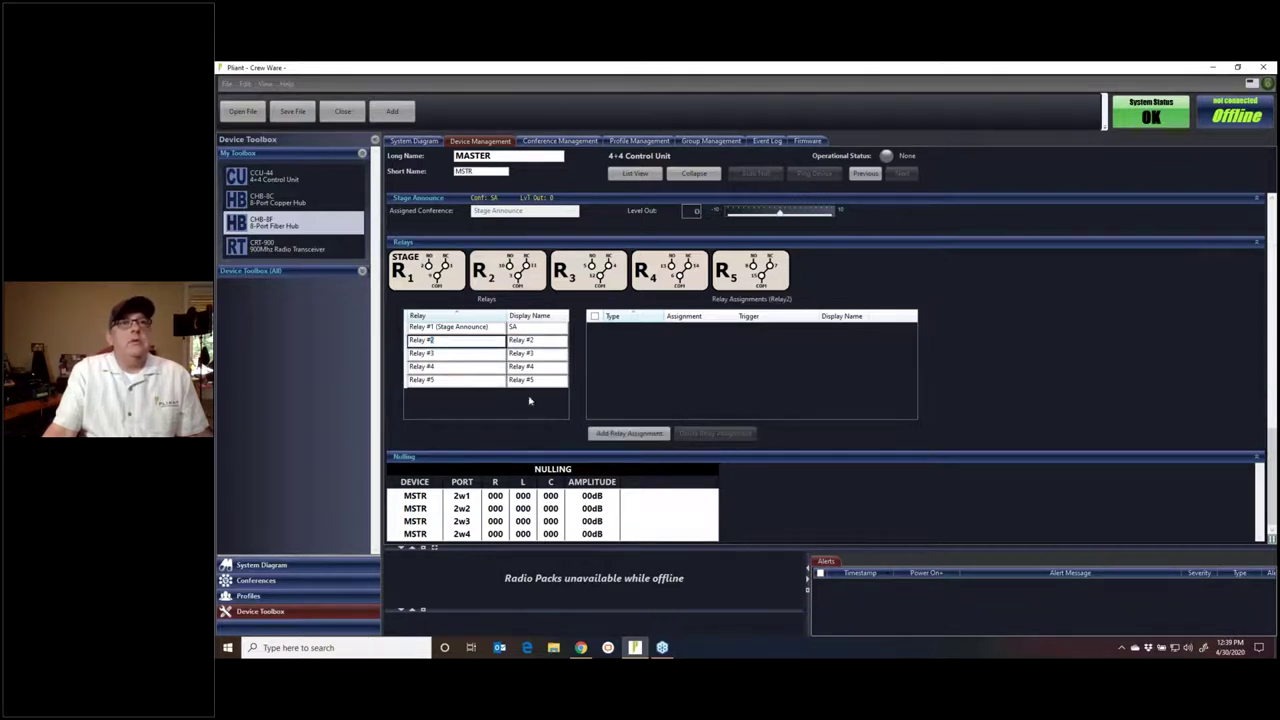
click(622, 434)
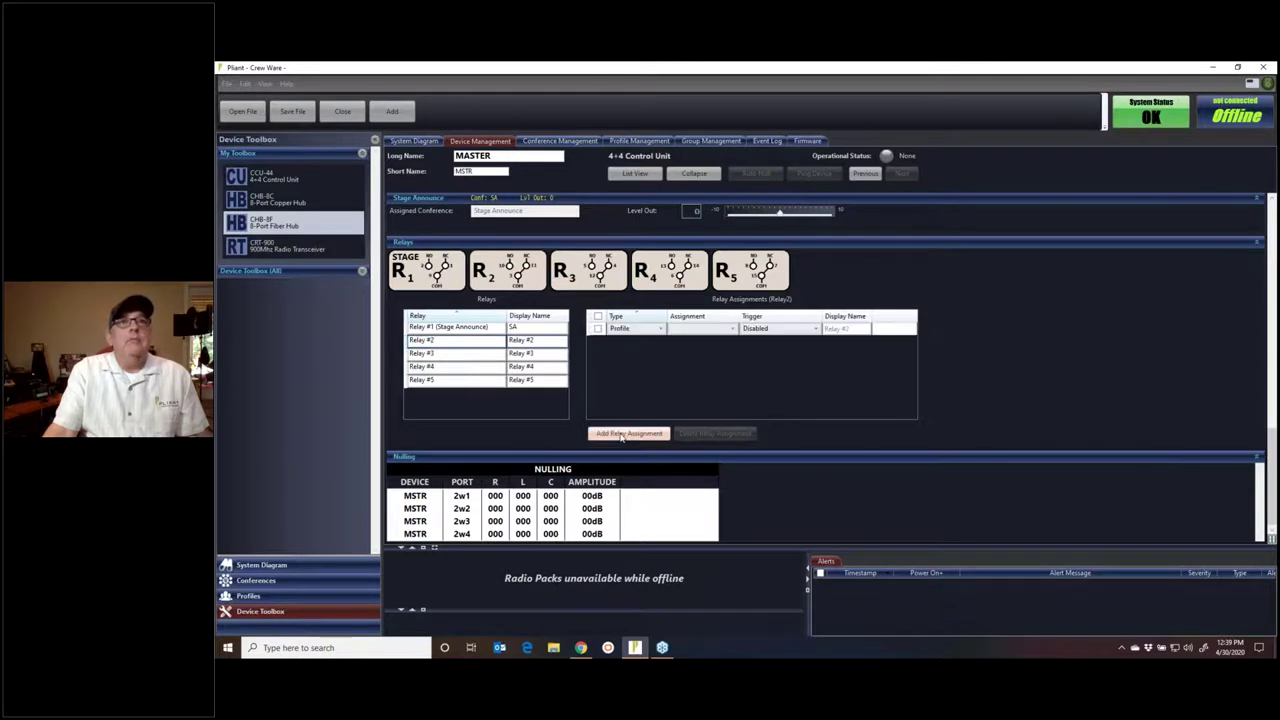
click(684, 330)
click(684, 342)
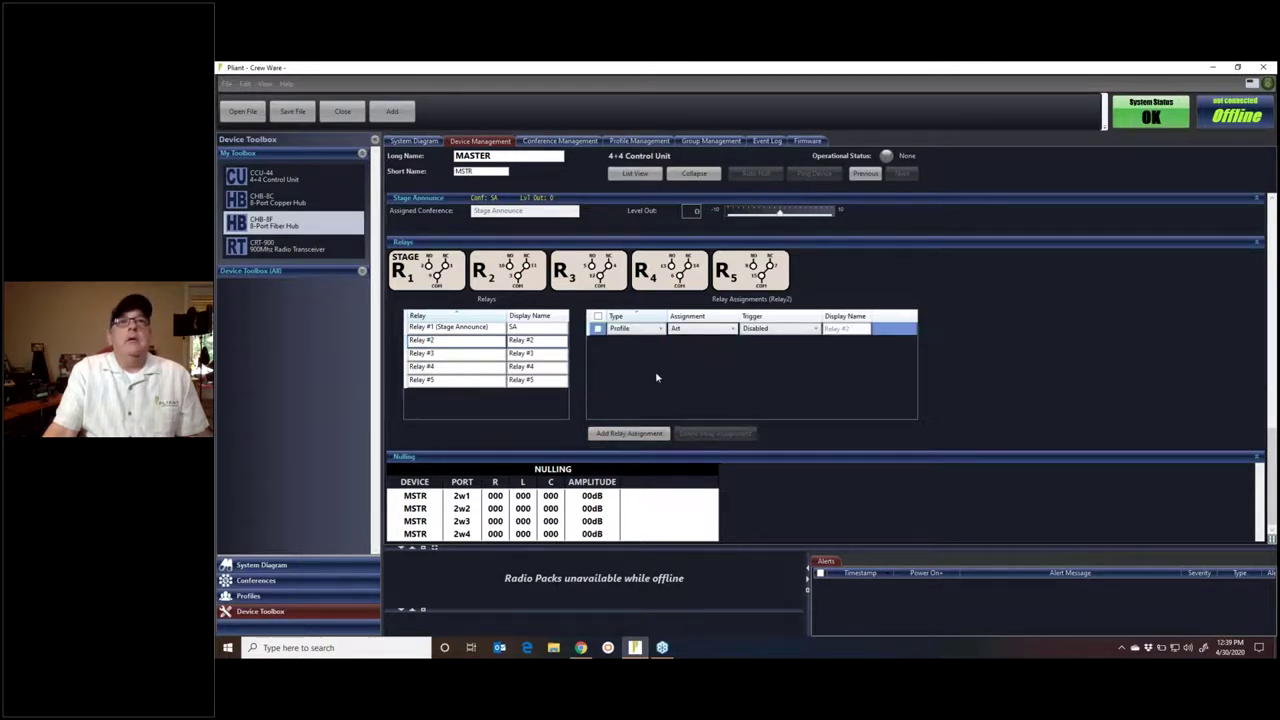
Set the Relay #2 assignment's trigger to Function Button #1, accept the overwrite, and check the button's function in the profile.
click(776, 333)
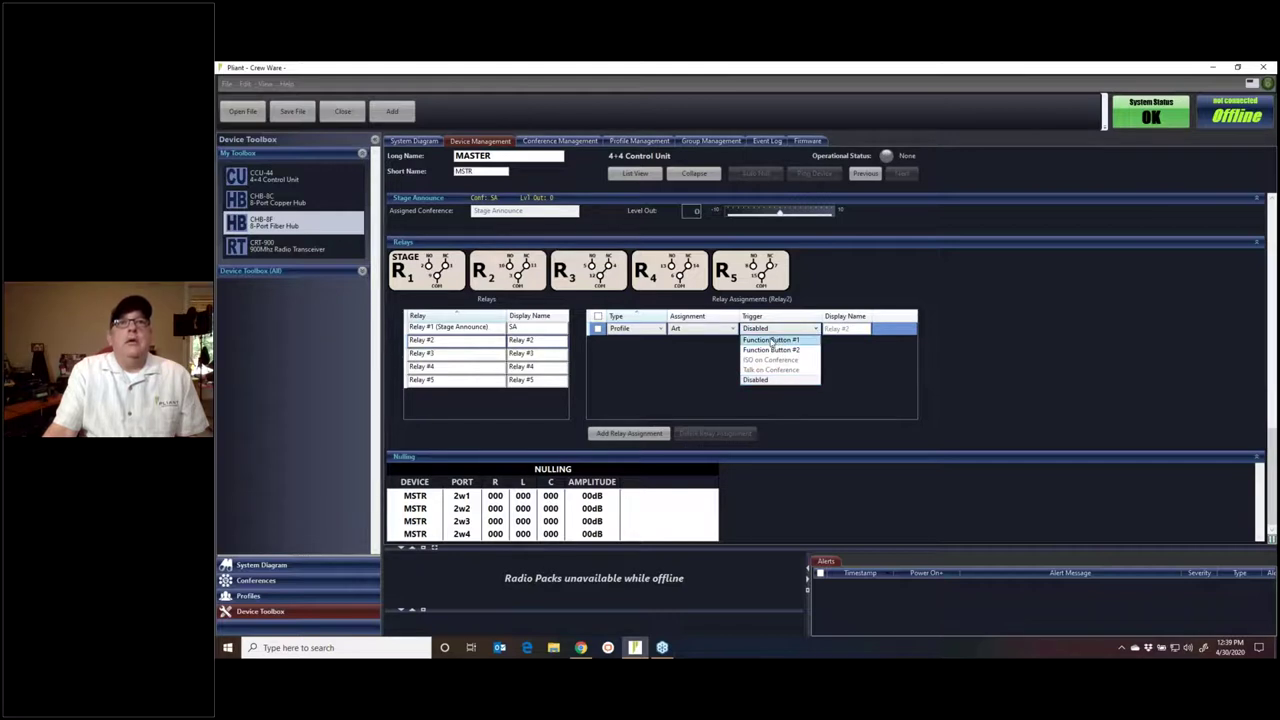
click(771, 341)
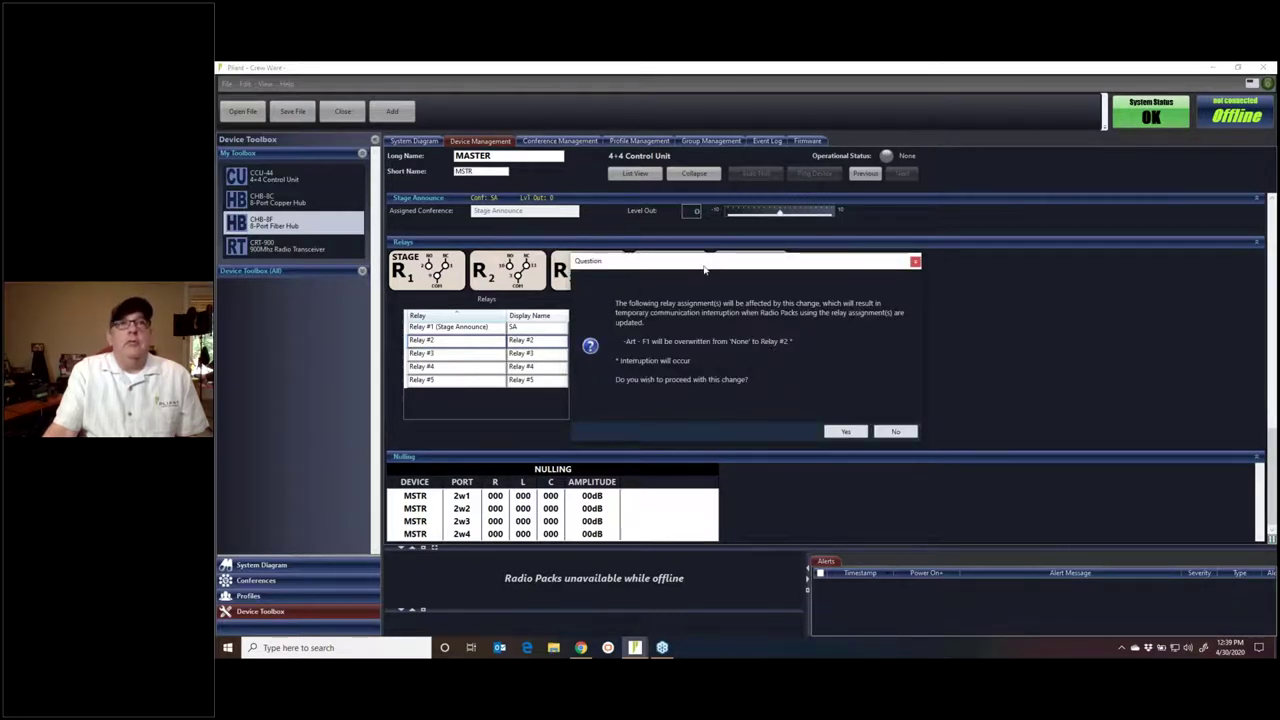
drag(704, 268, 716, 242)
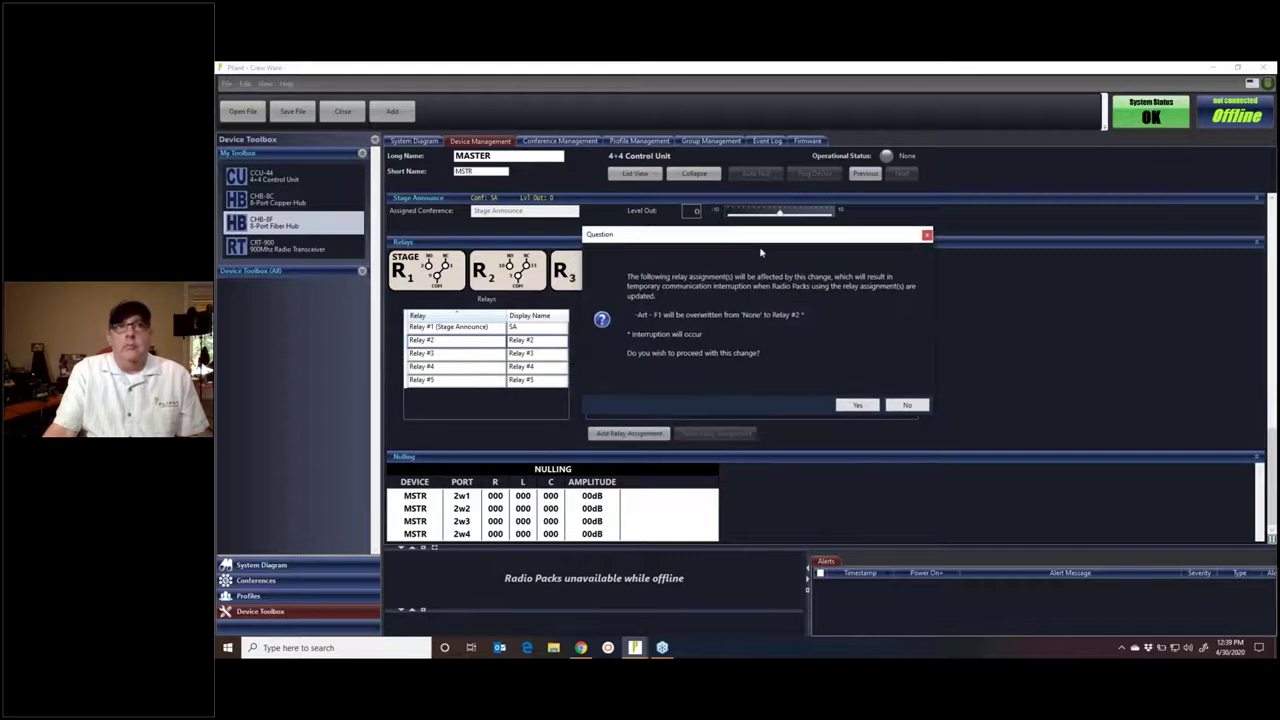
click(857, 405)
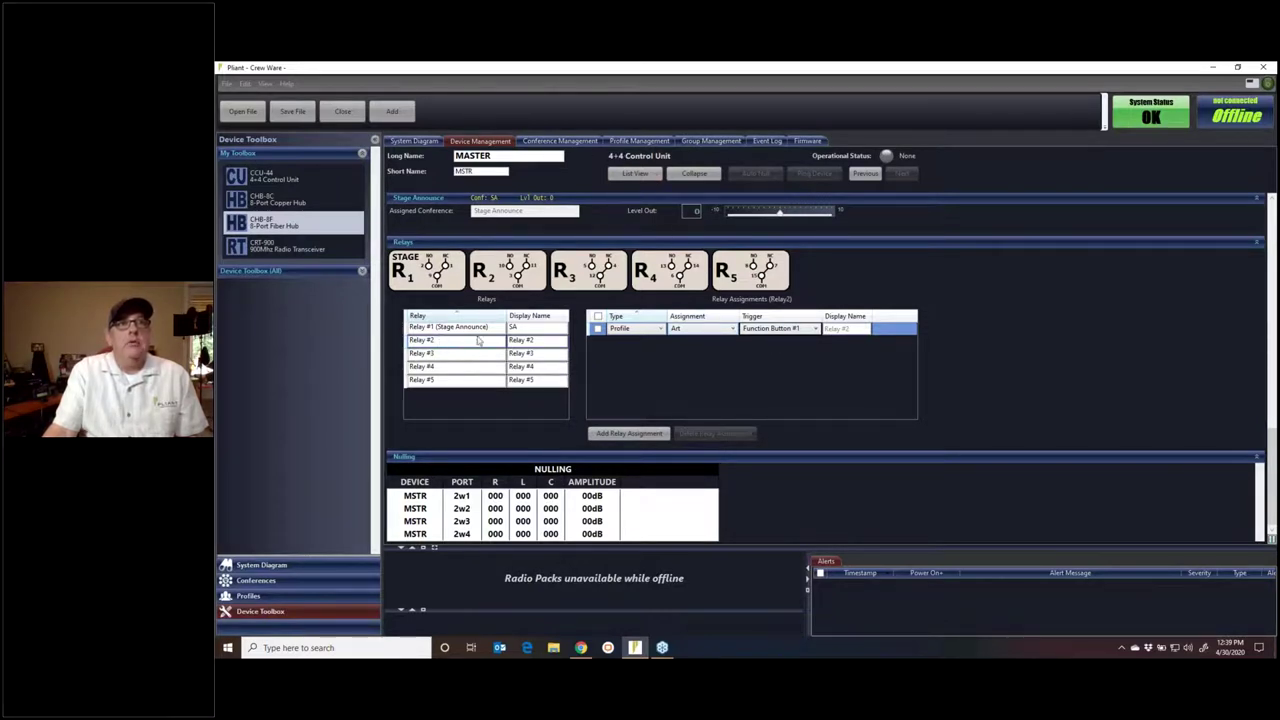
click(502, 280)
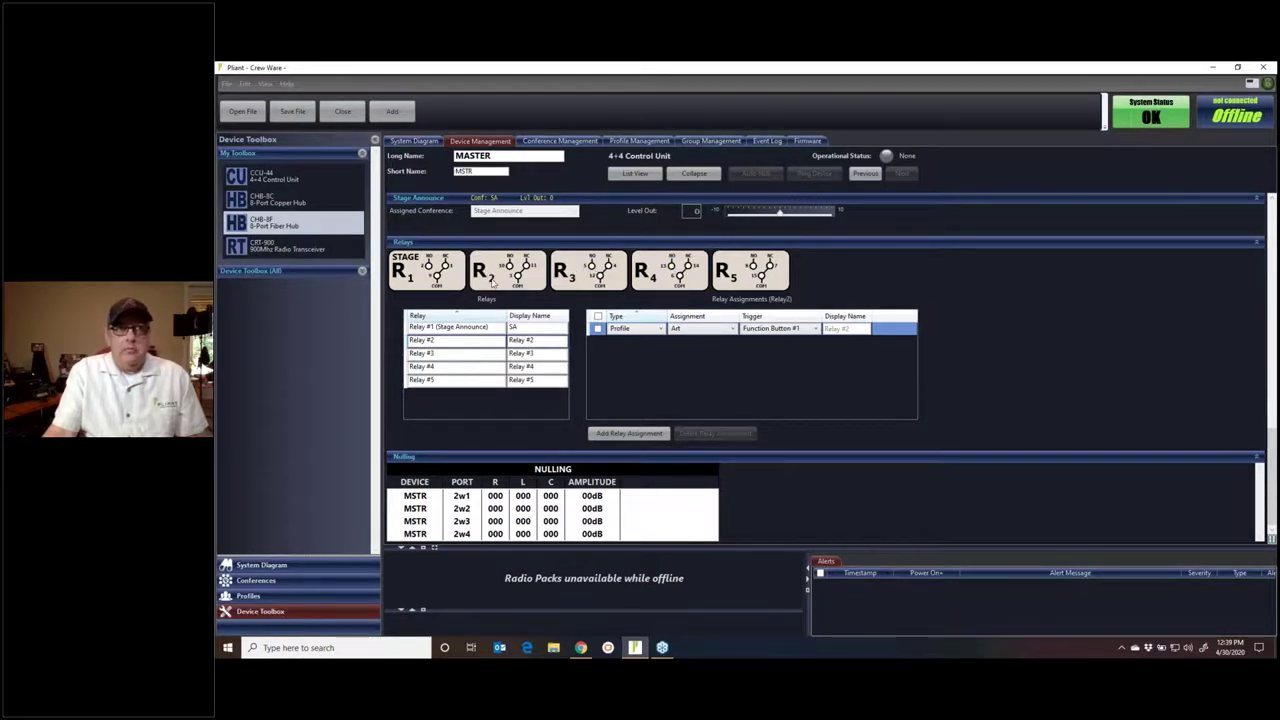
click(640, 141)
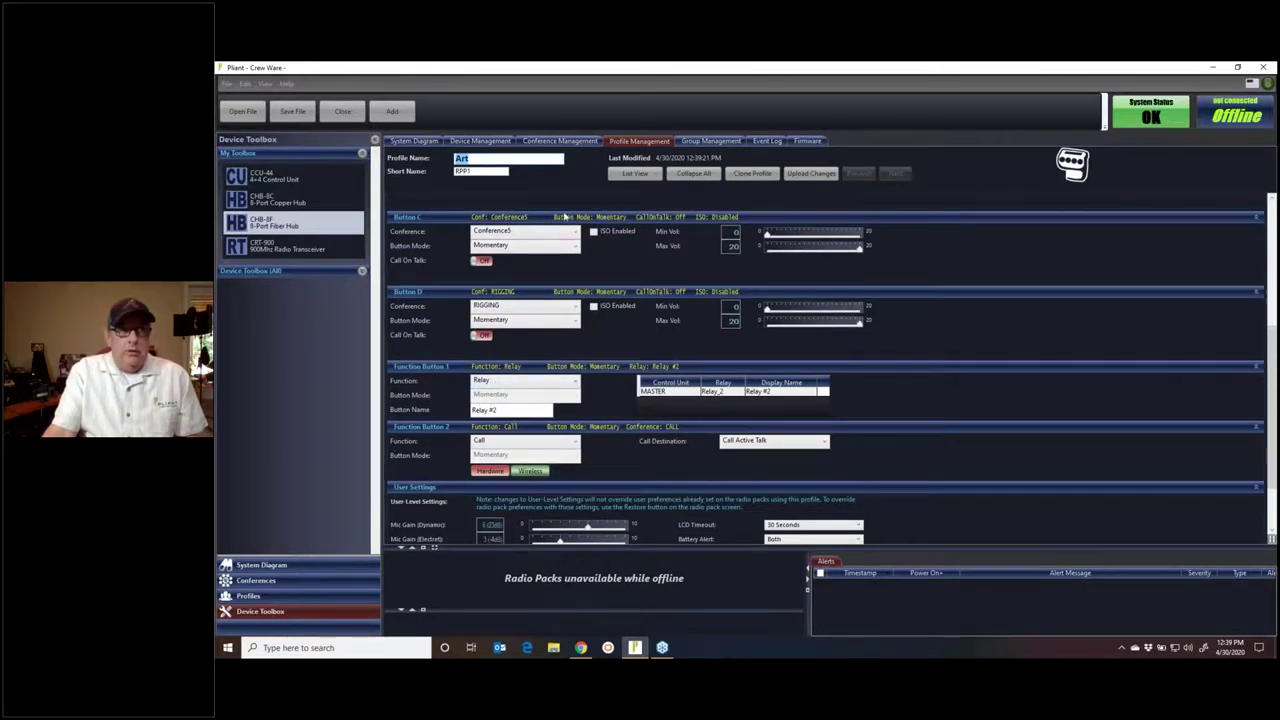
Change the display name of Relay #2 on the MASTER control unit to RITE.
click(420, 145)
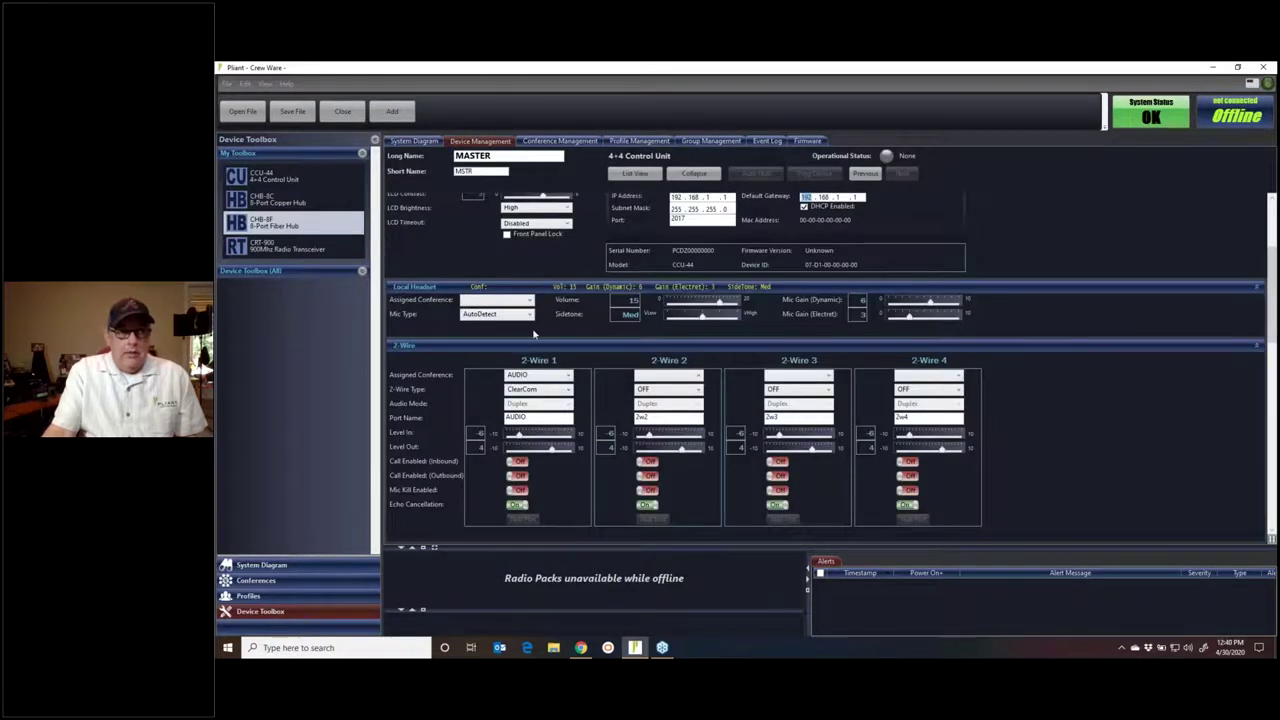
scroll(560, 380, down, 6)
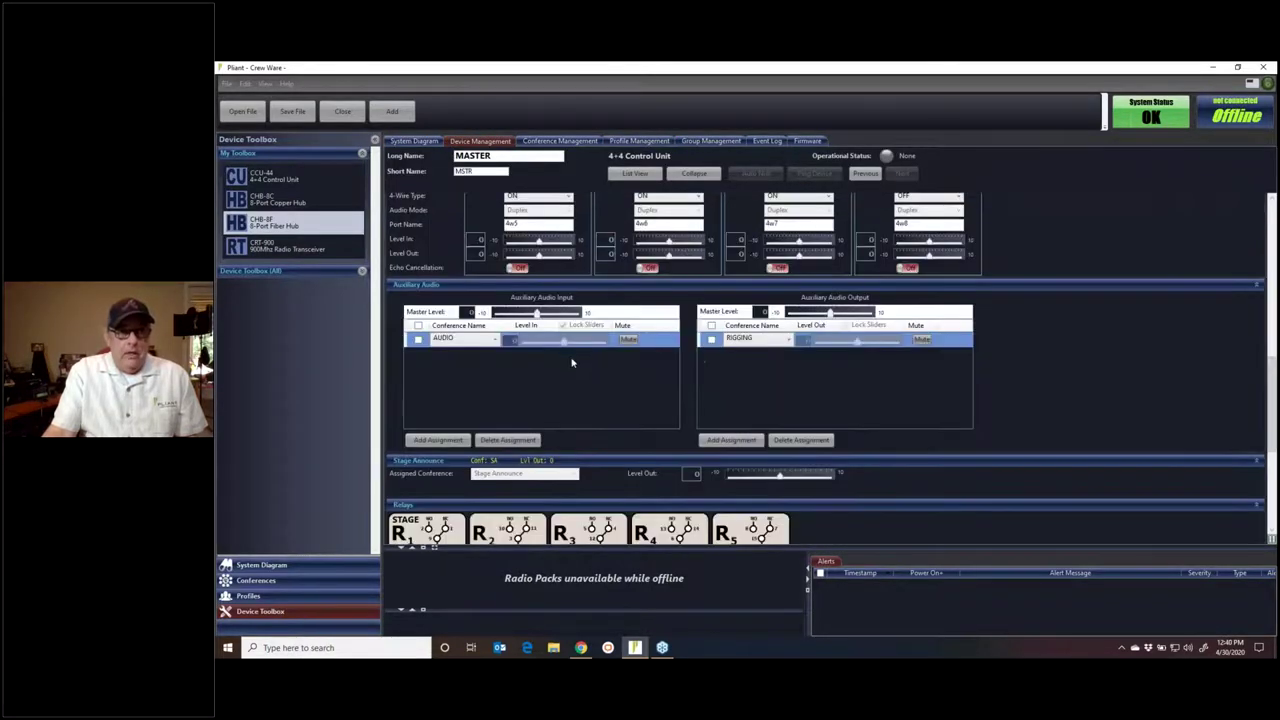
scroll(569, 413, down, 3)
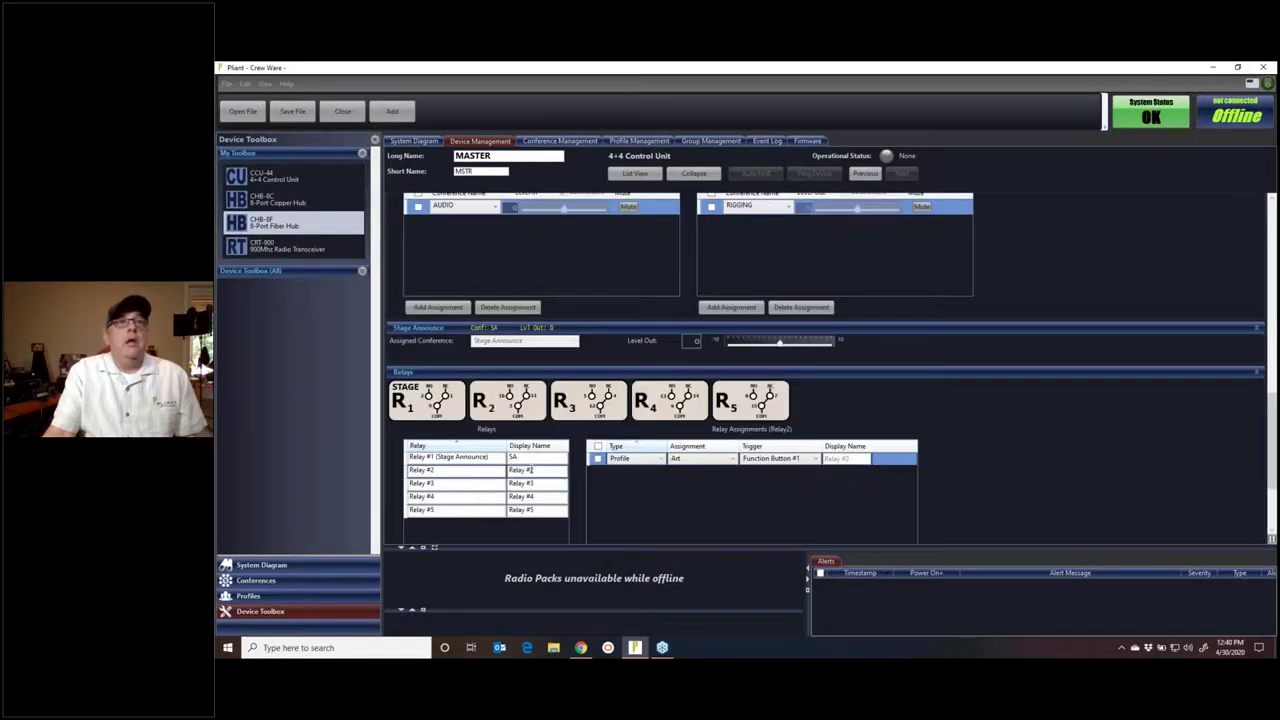
drag(438, 469, 375, 473)
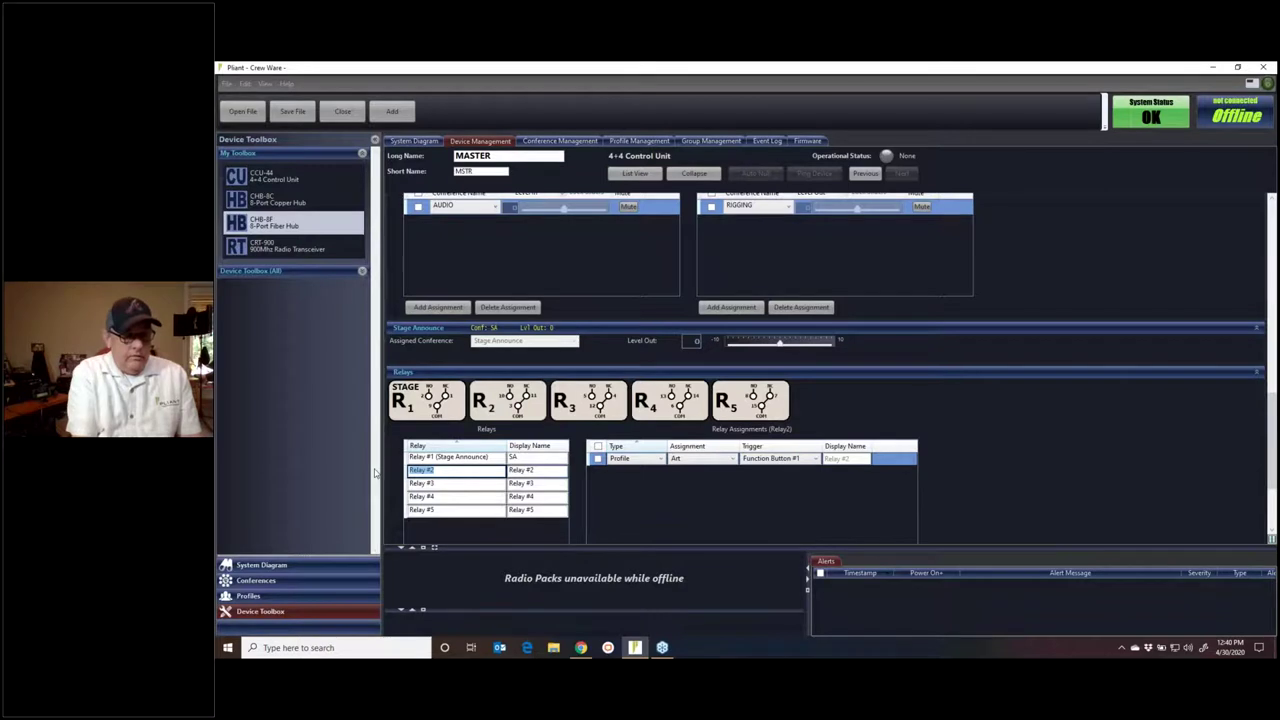
click(530, 470)
key(ctrl+a)
text(R)
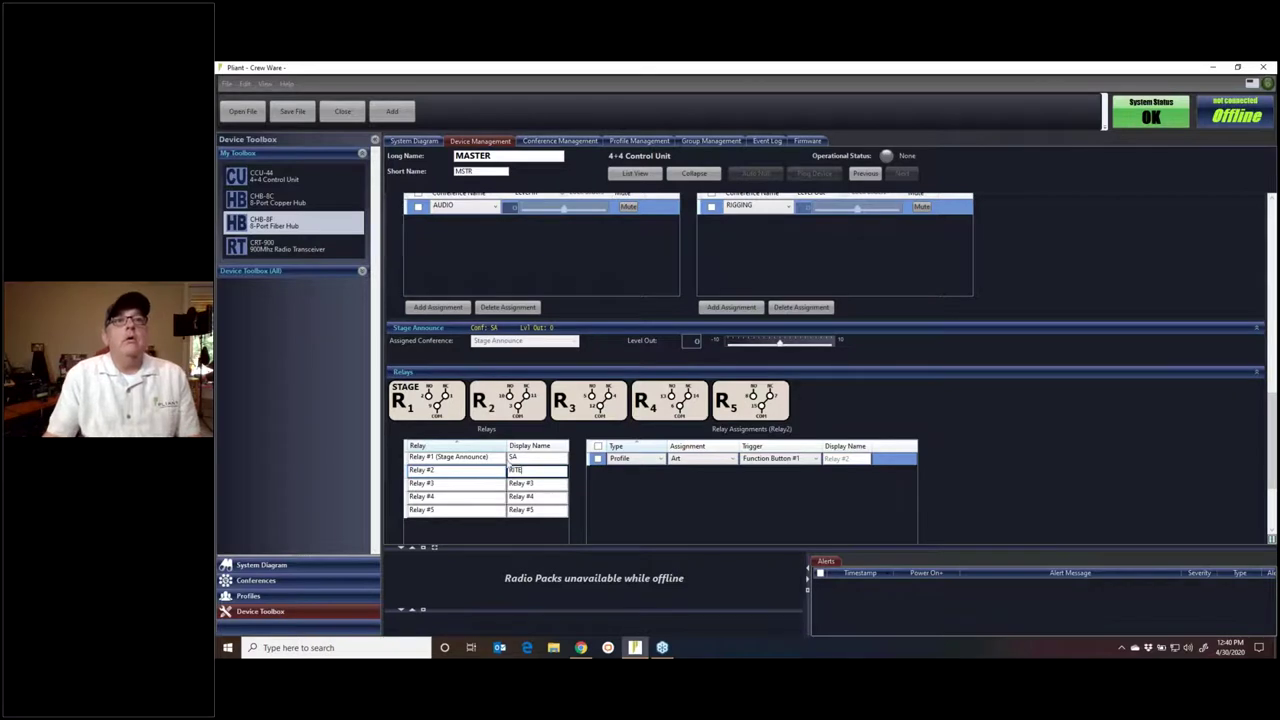
click(482, 470)
click(845, 435)
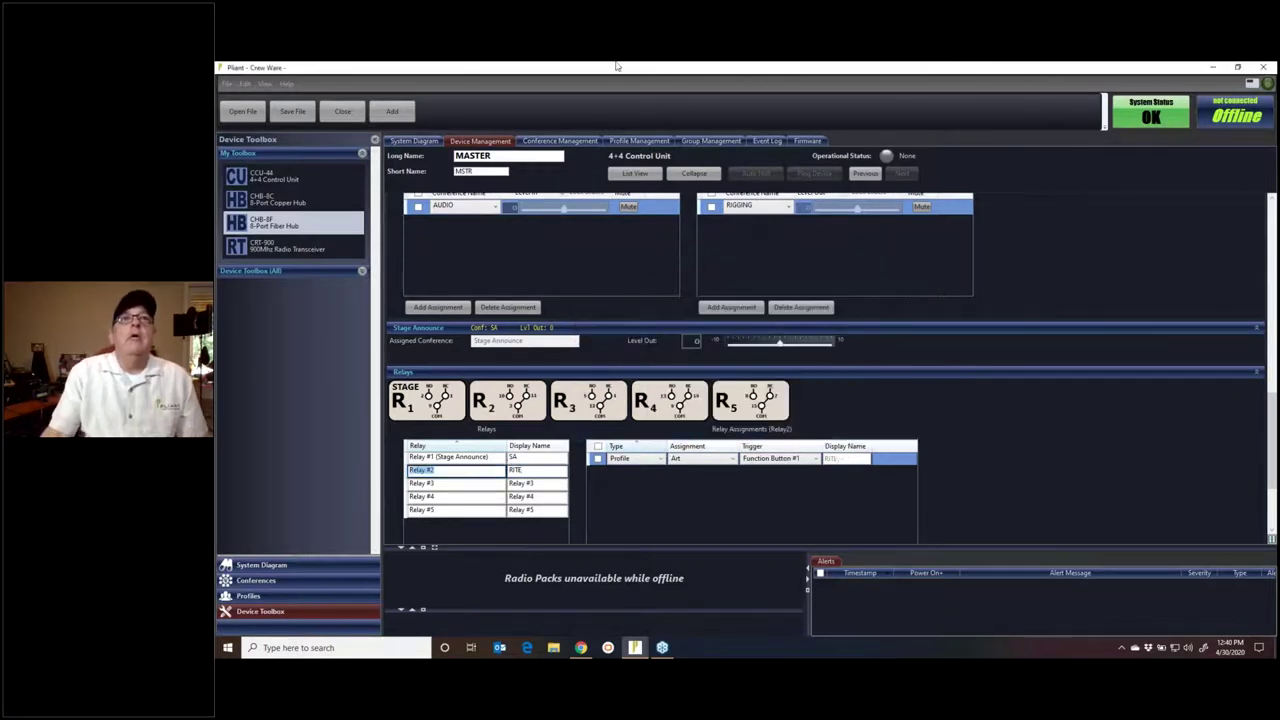
Review the RPP1 profile's Function Button 1 relay name, talk button assignments and global profile settings.
click(640, 145)
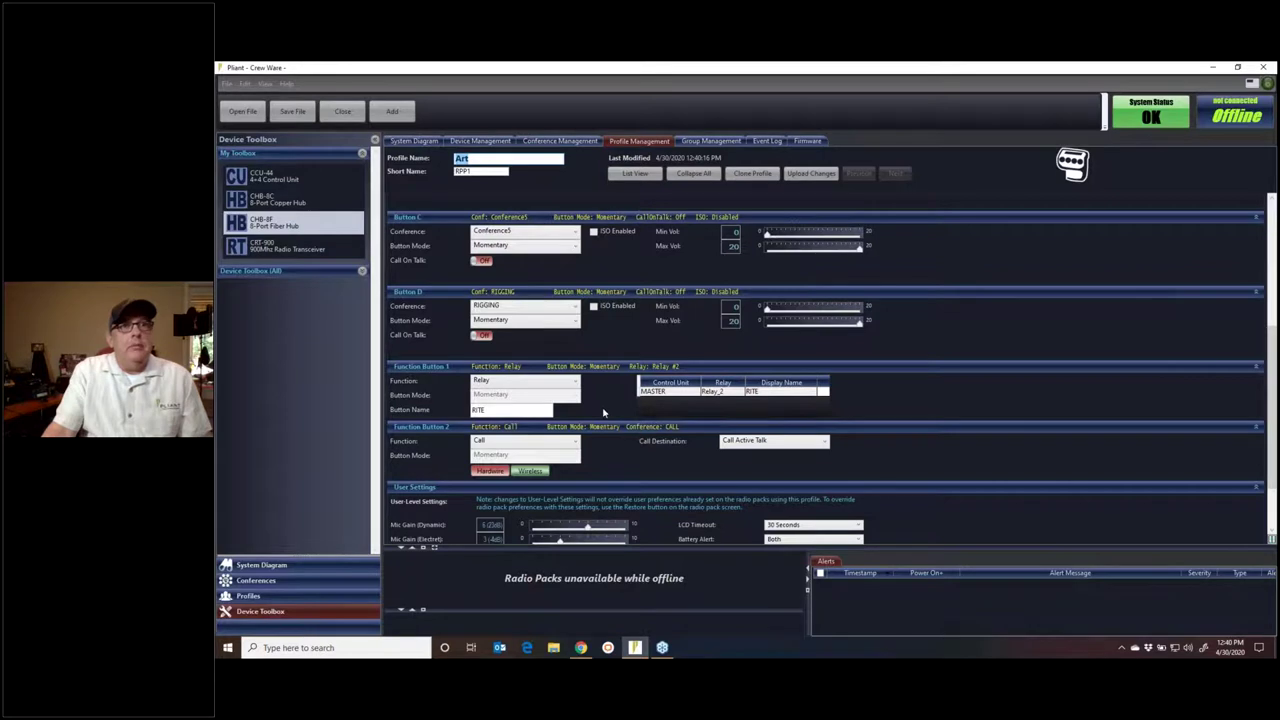
click(568, 388)
click(568, 388)
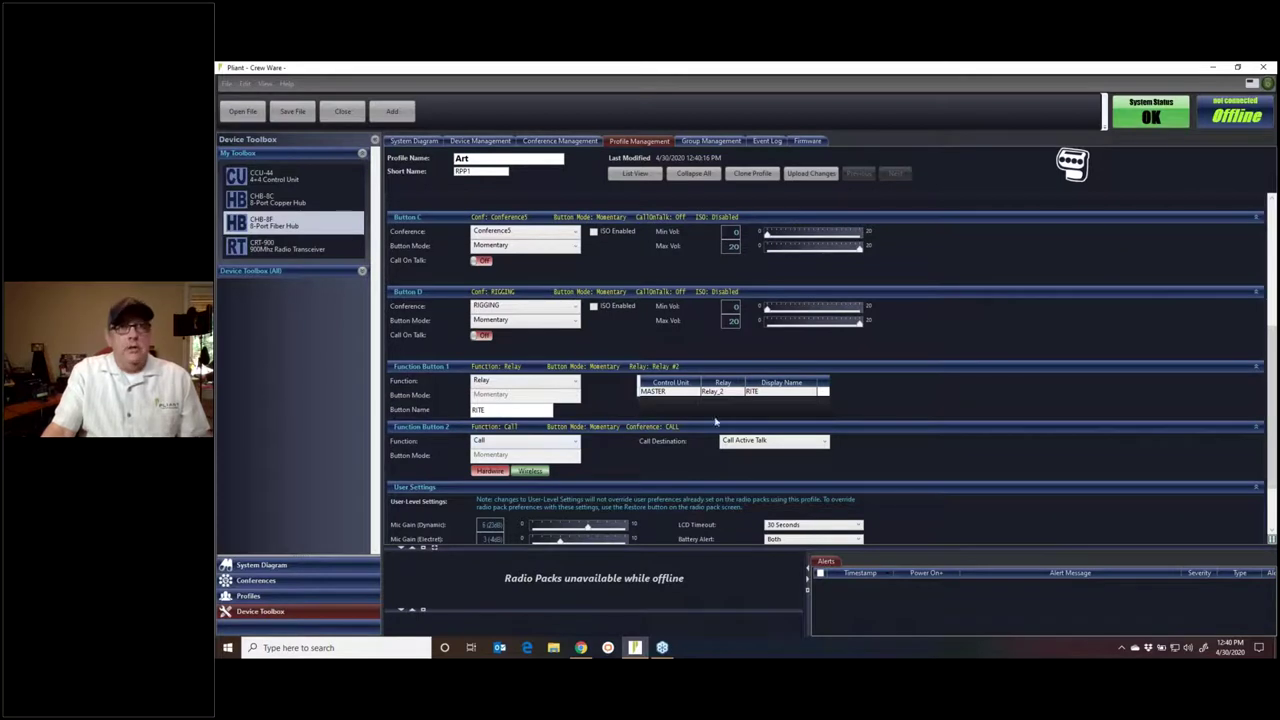
scroll(945, 441, down, 1)
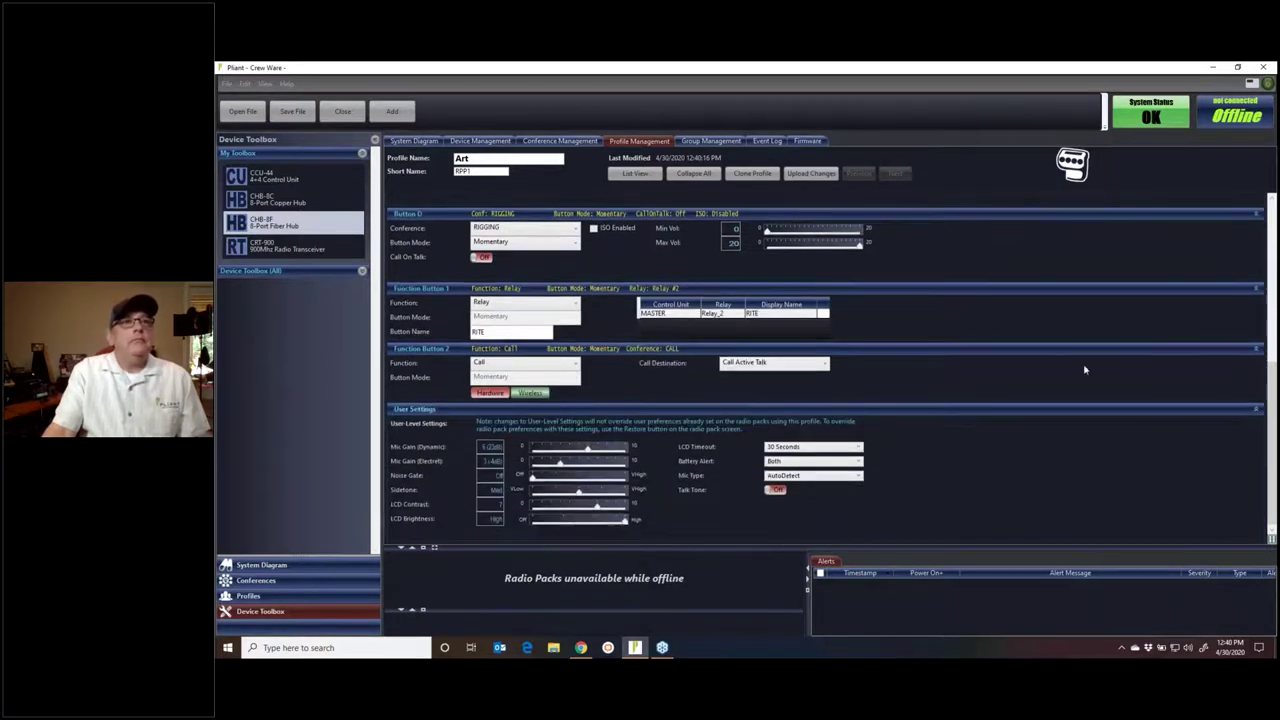
scroll(977, 371, up, 3)
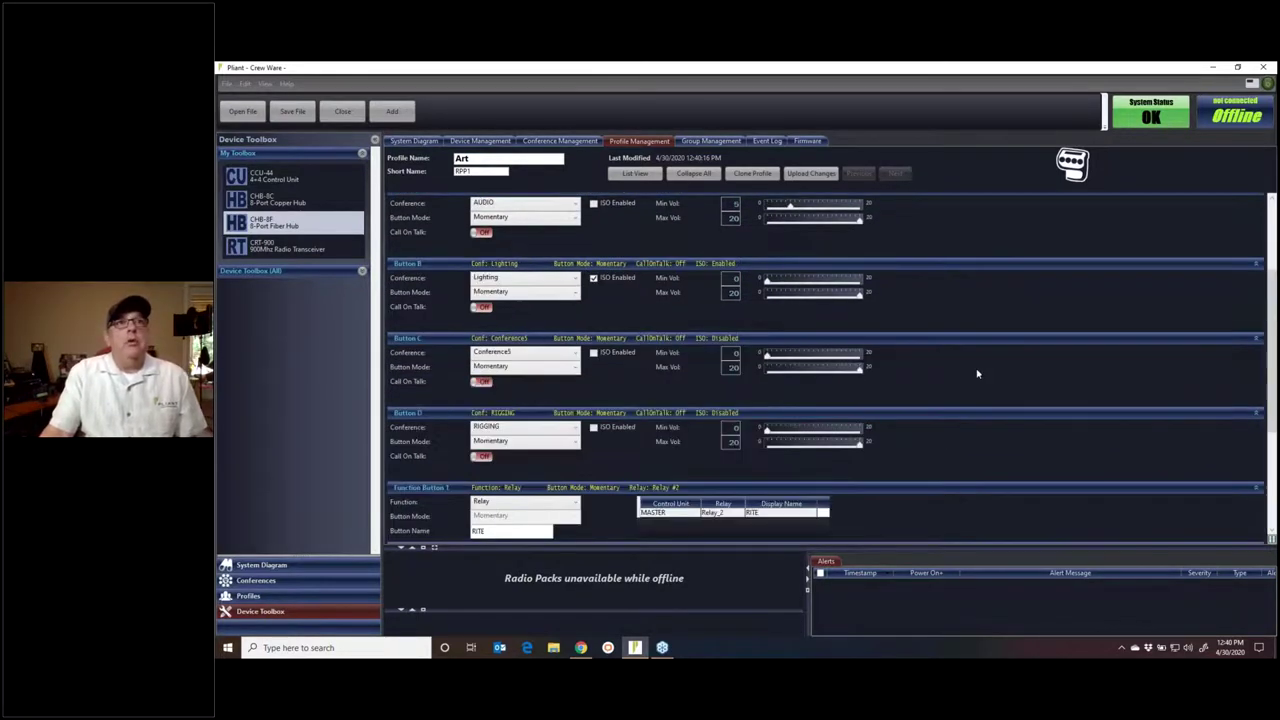
scroll(977, 371, down, 2)
scroll(935, 365, up, 3)
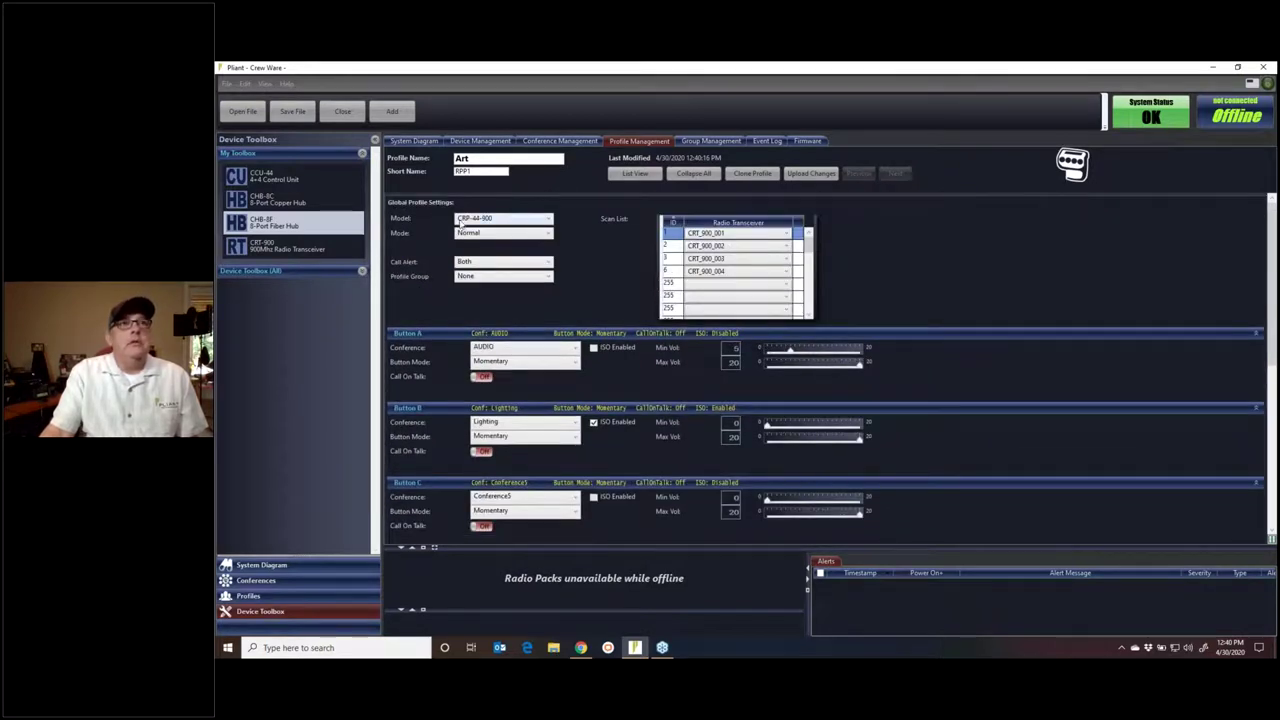
scroll(1042, 363, down, 3)
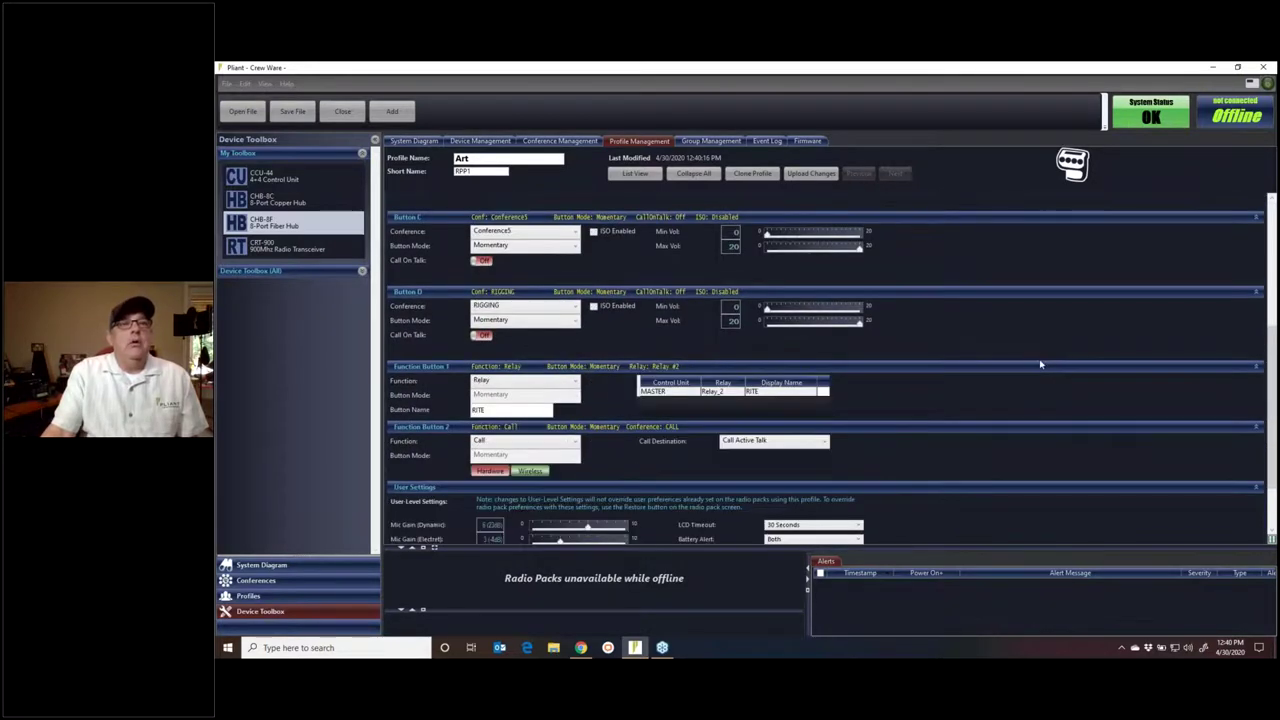
Set the RPP1 profile's dynamic mic gain to 5 and its noise gate to Low in the user settings.
scroll(1040, 364, down, 2)
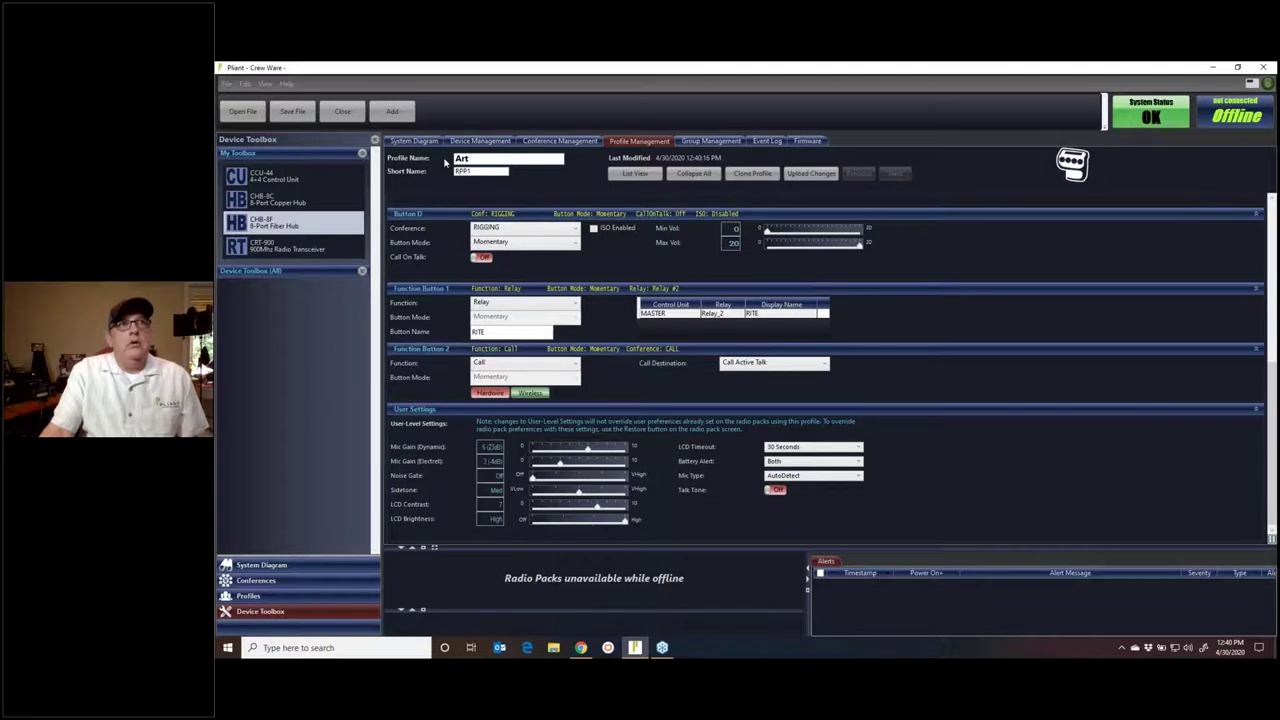
drag(587, 453, 580, 455)
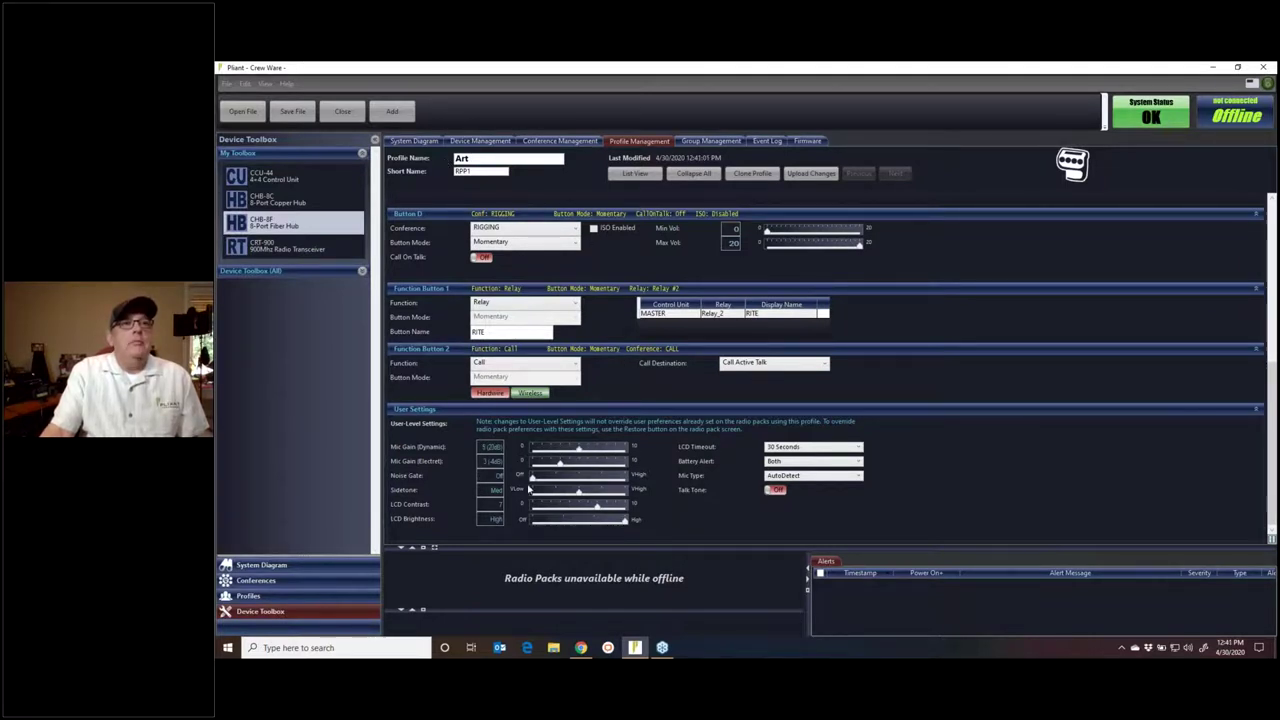
click(557, 477)
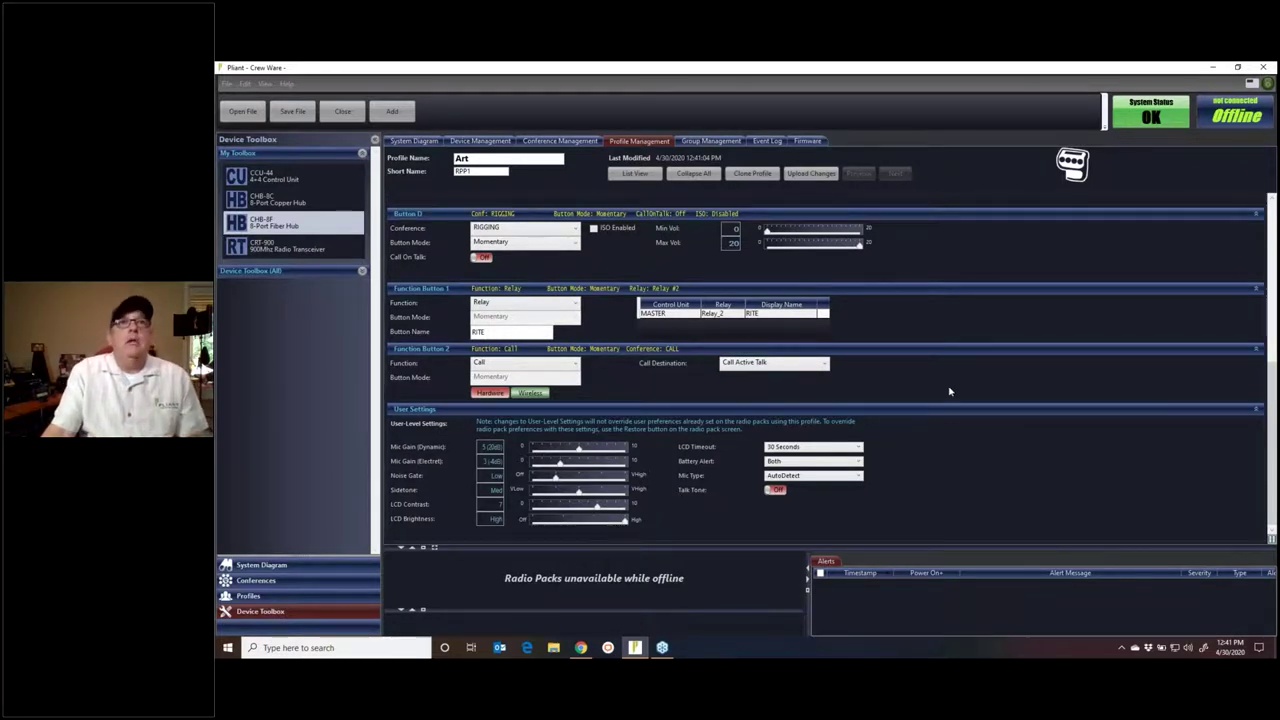
scroll(950, 391, up, 5)
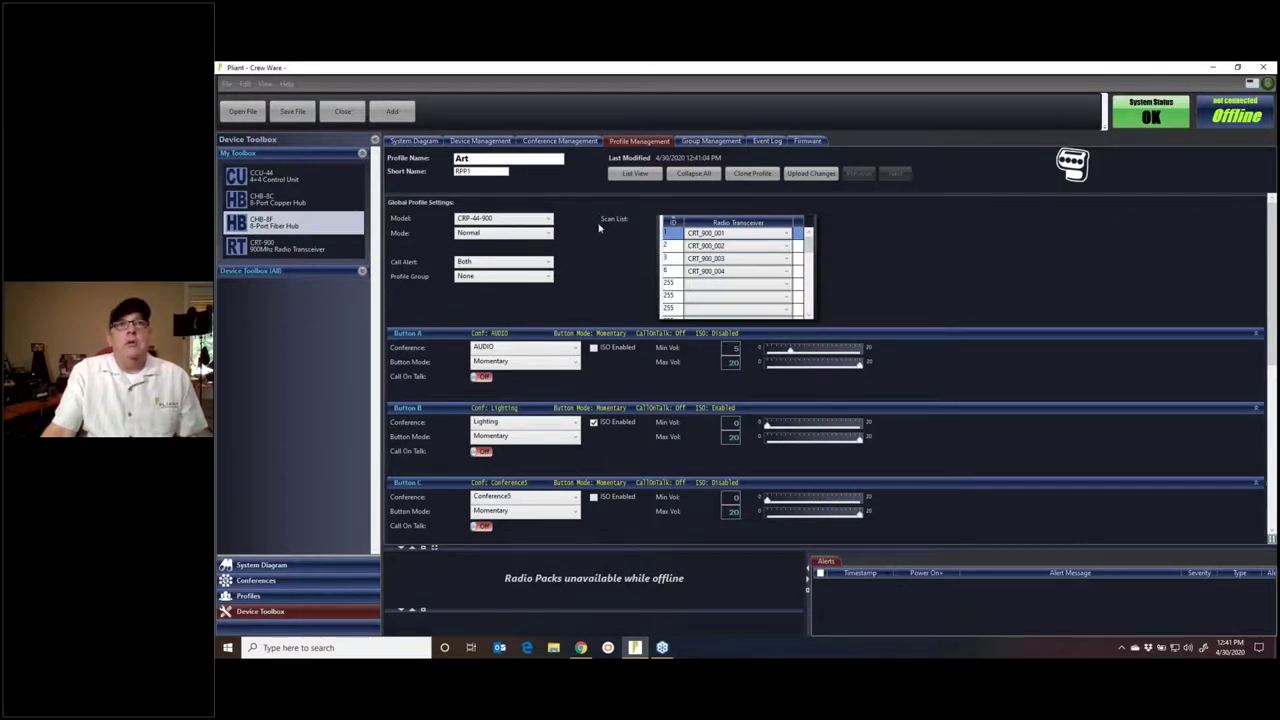
Remove the CRT_900_002 and CRT_900_003 transceivers from the RPP1 profile's scan list and return to the profile list.
click(773, 236)
click(770, 253)
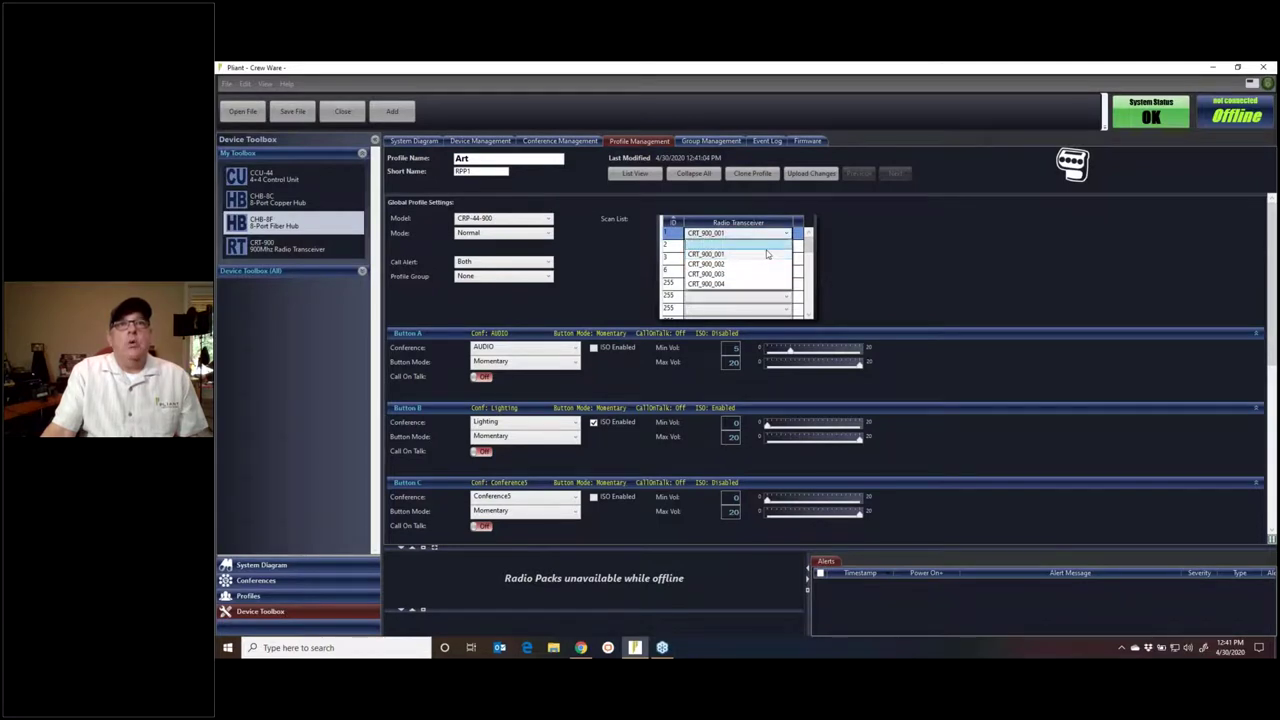
click(761, 249)
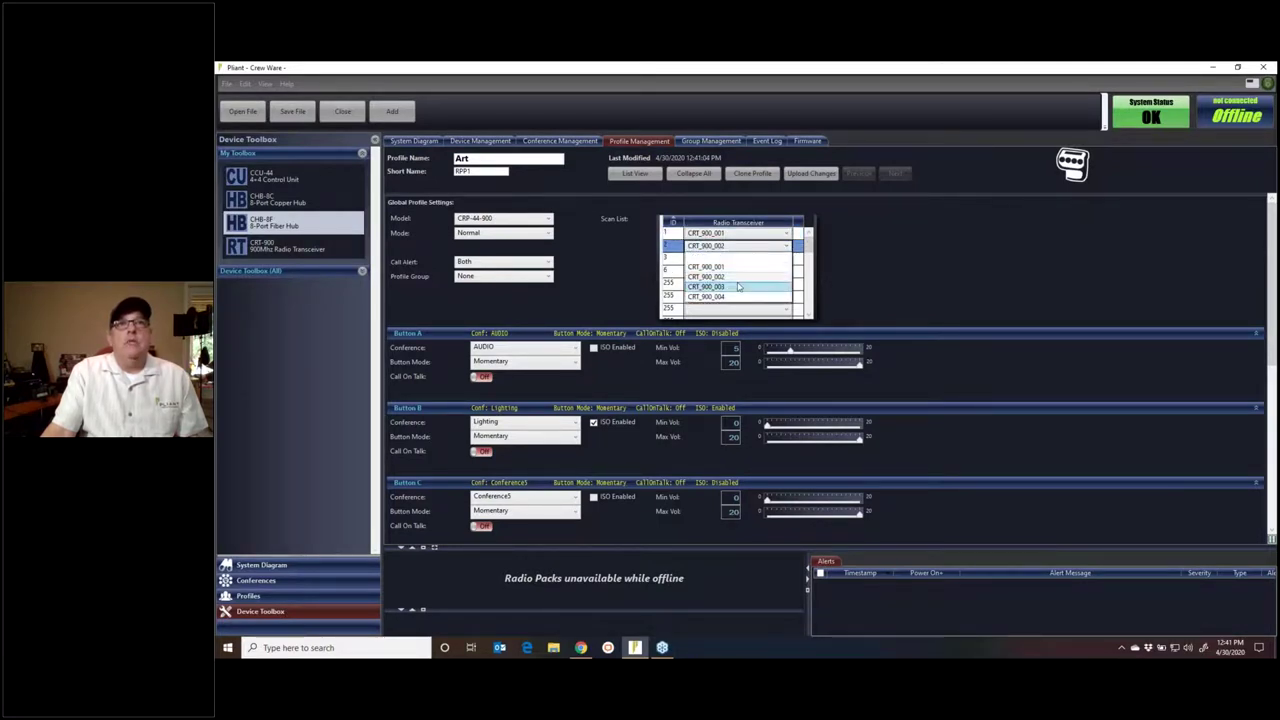
click(725, 257)
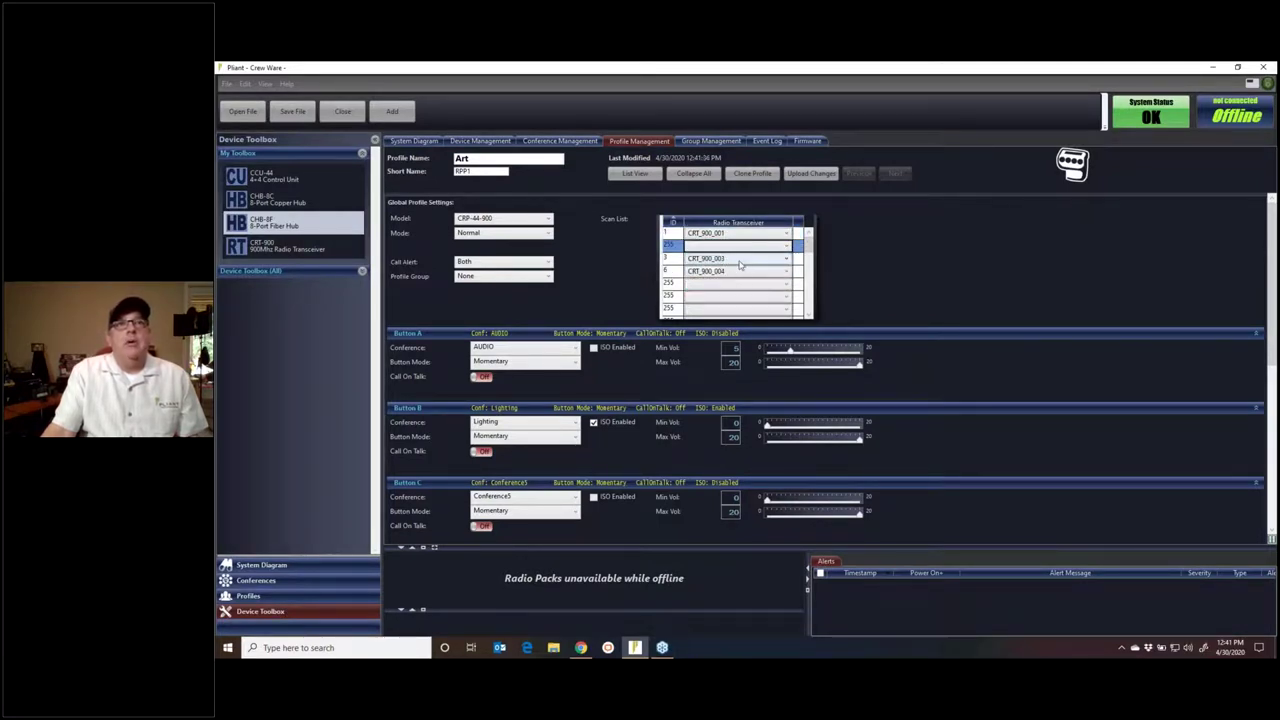
click(740, 264)
click(739, 277)
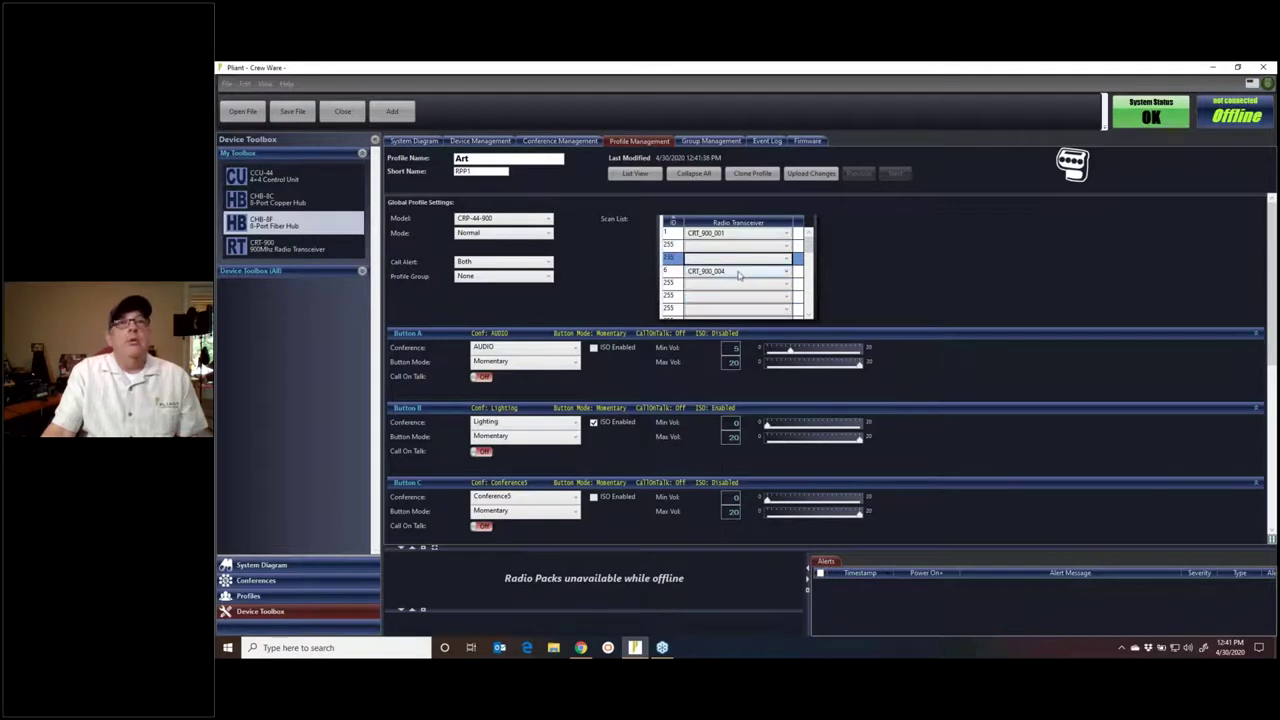
scroll(922, 277, down, 1)
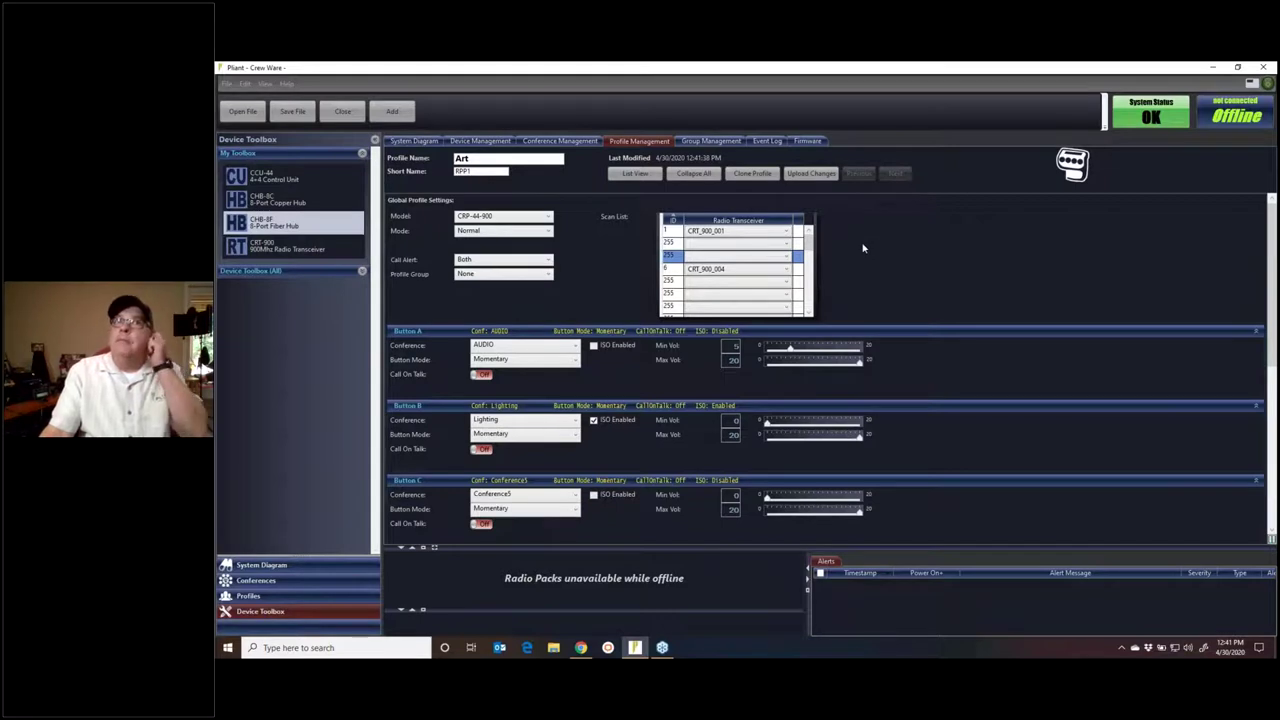
click(632, 174)
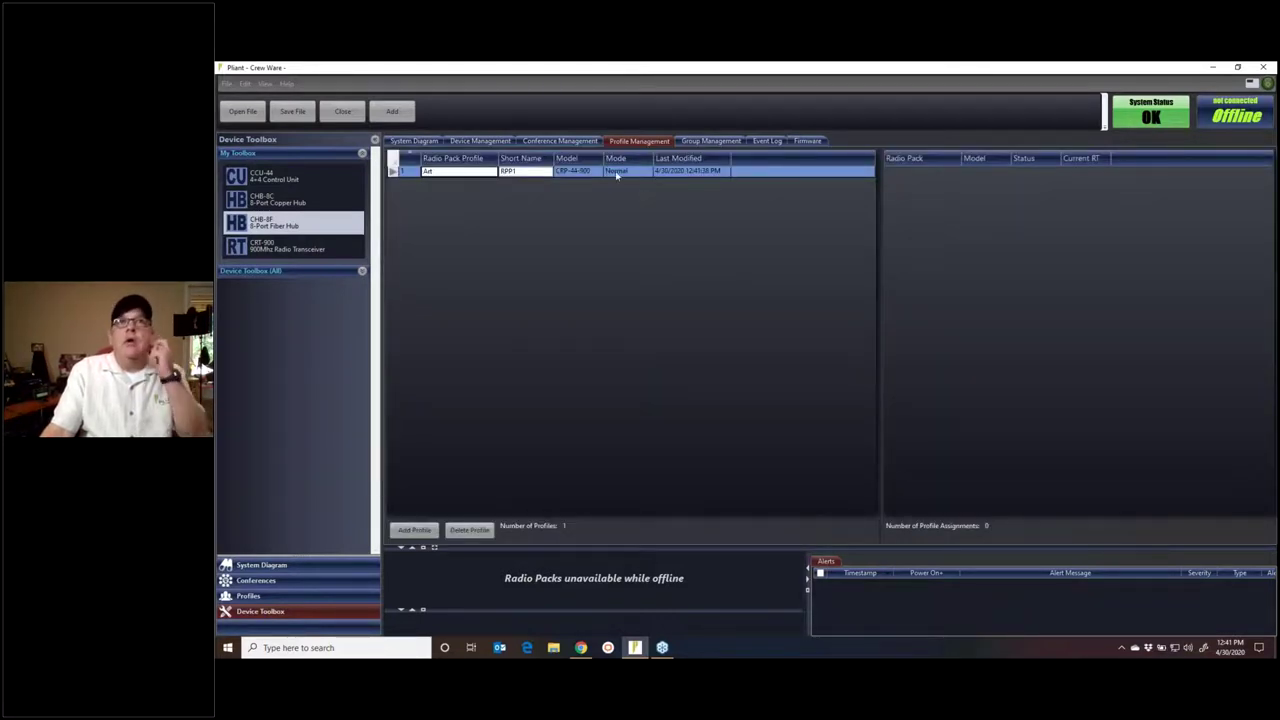
Review the control units, radio transceivers with their hop pattern and transmit power, radio packs and hubs in device management.
click(482, 143)
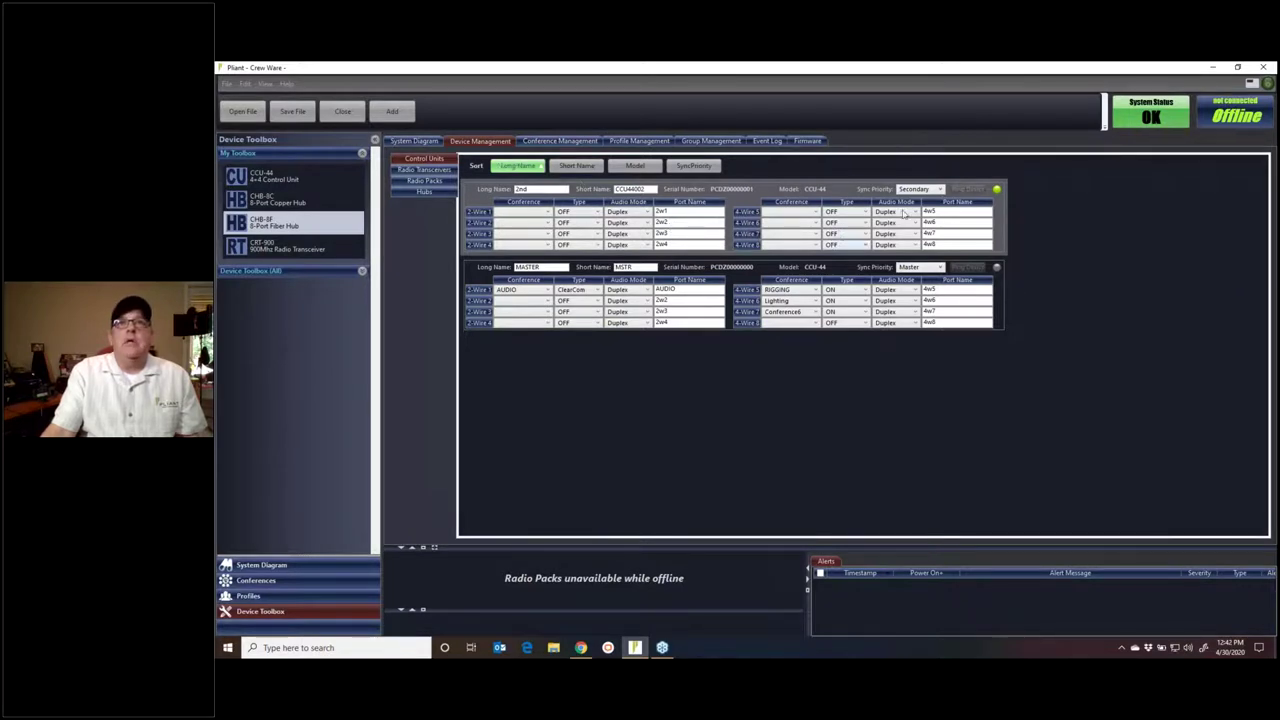
click(422, 170)
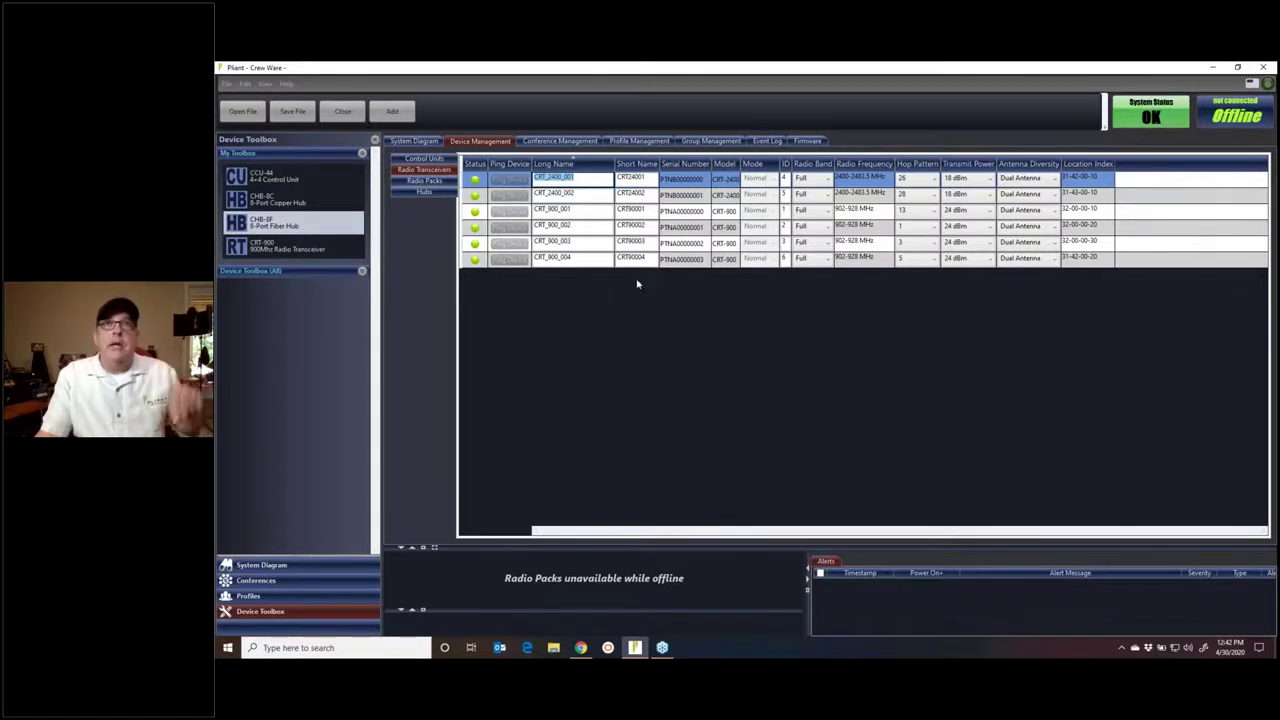
click(931, 186)
click(962, 198)
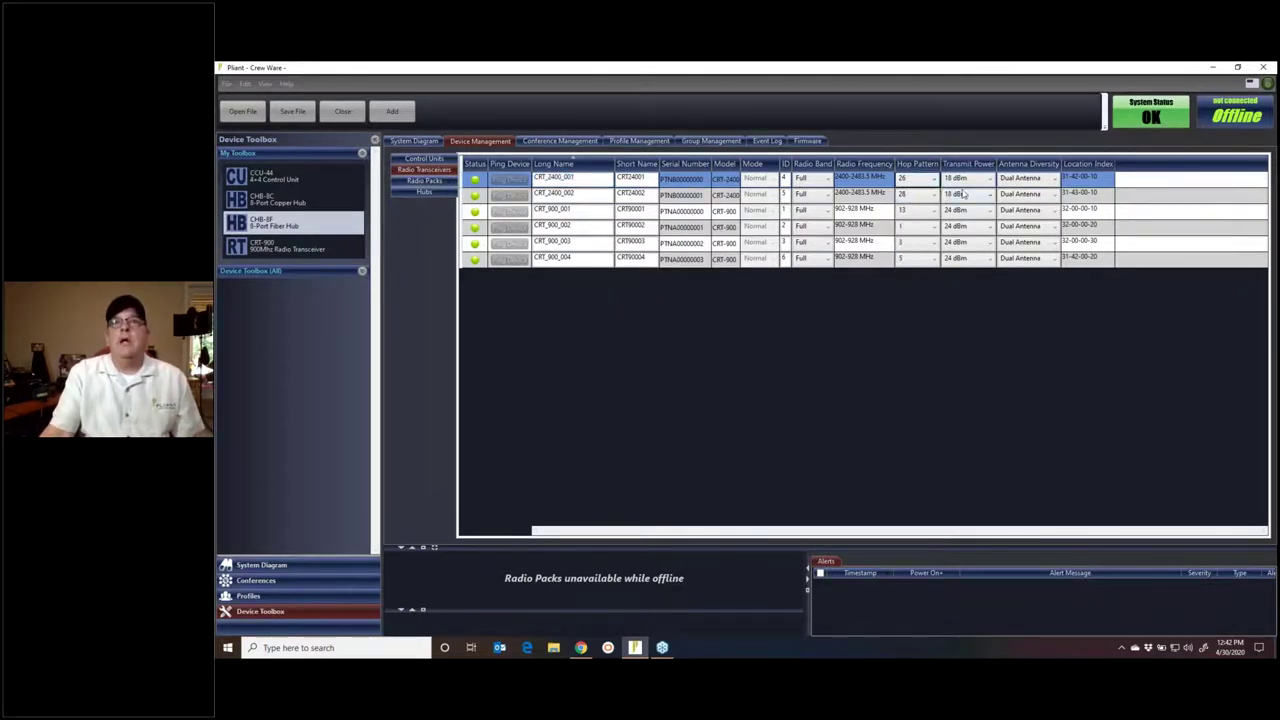
click(966, 182)
click(993, 403)
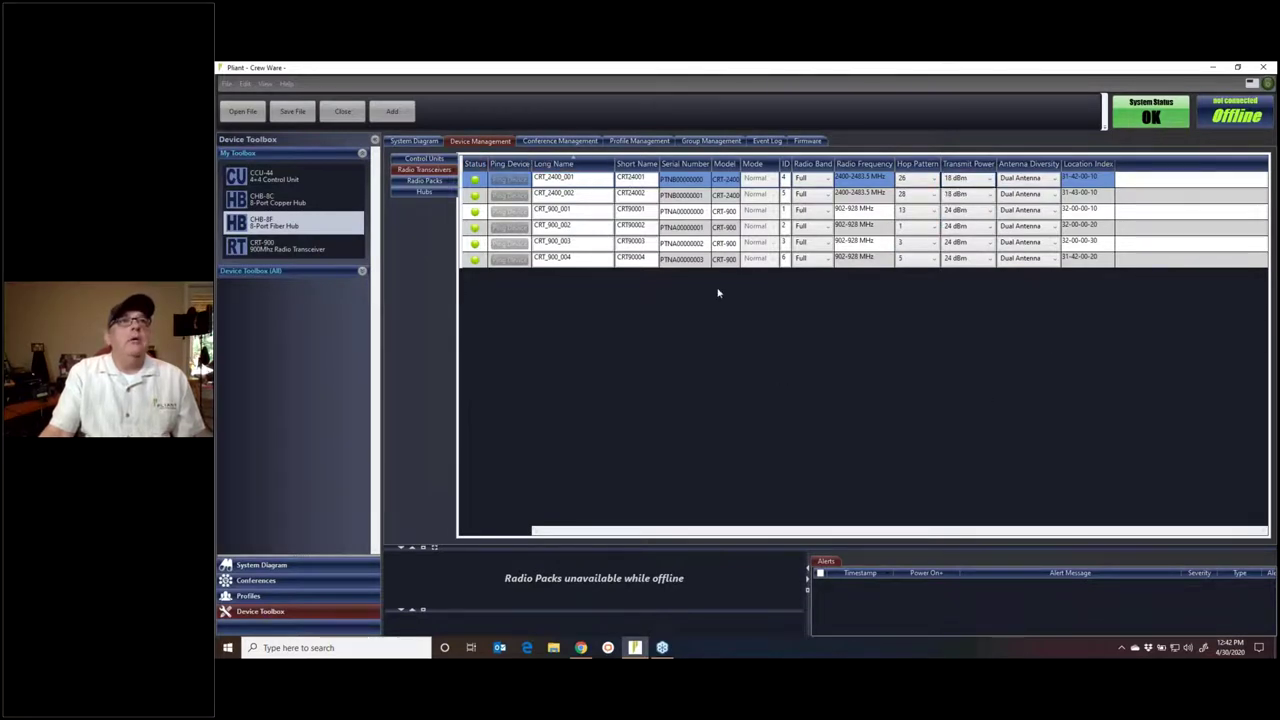
click(424, 181)
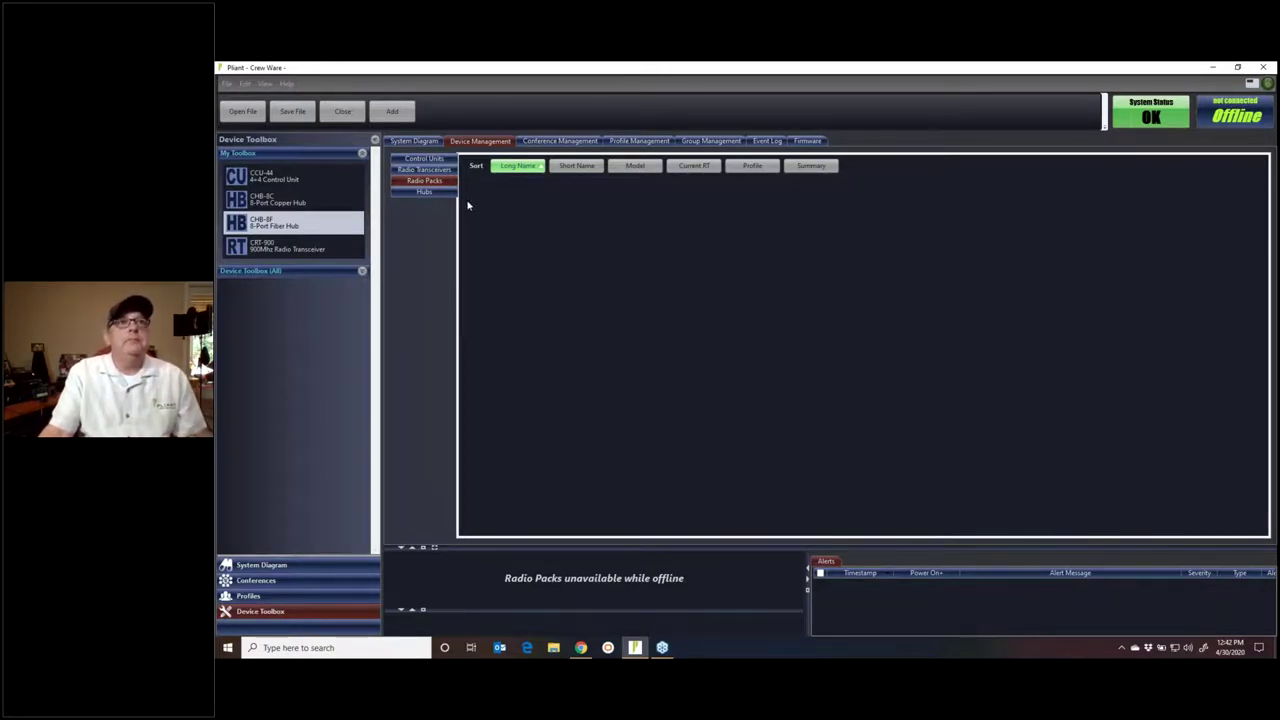
click(427, 193)
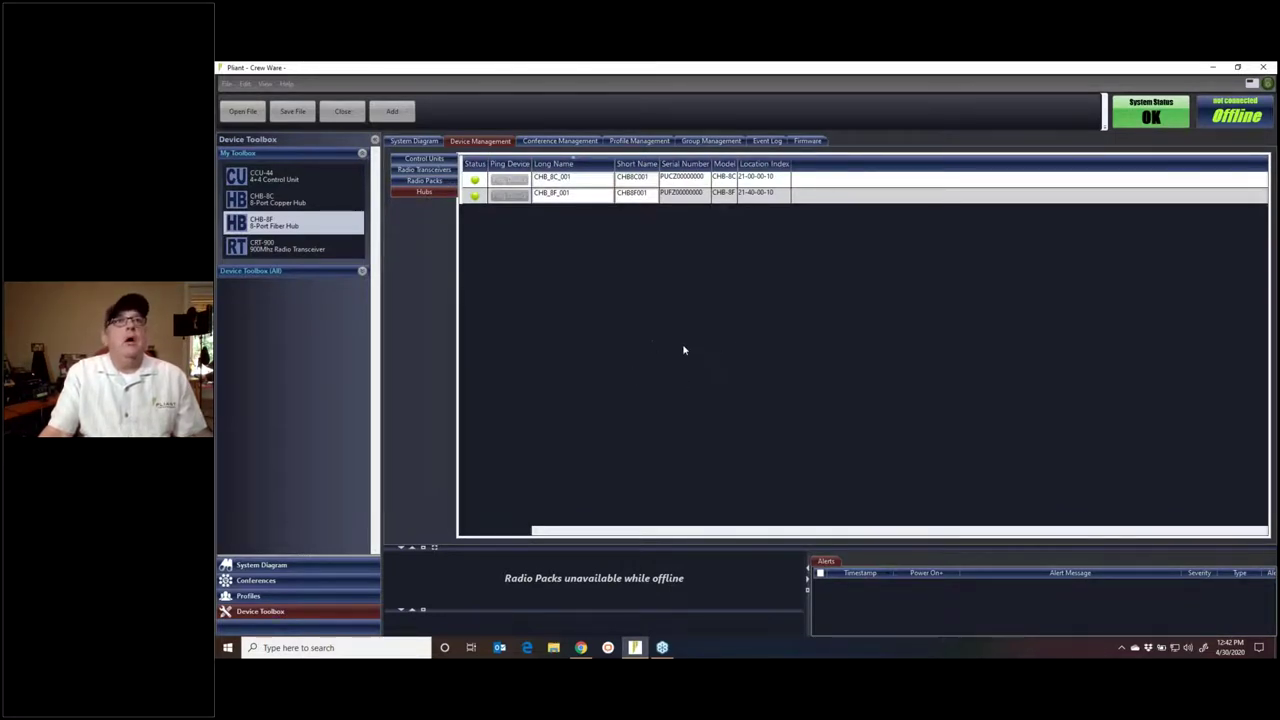
click(425, 160)
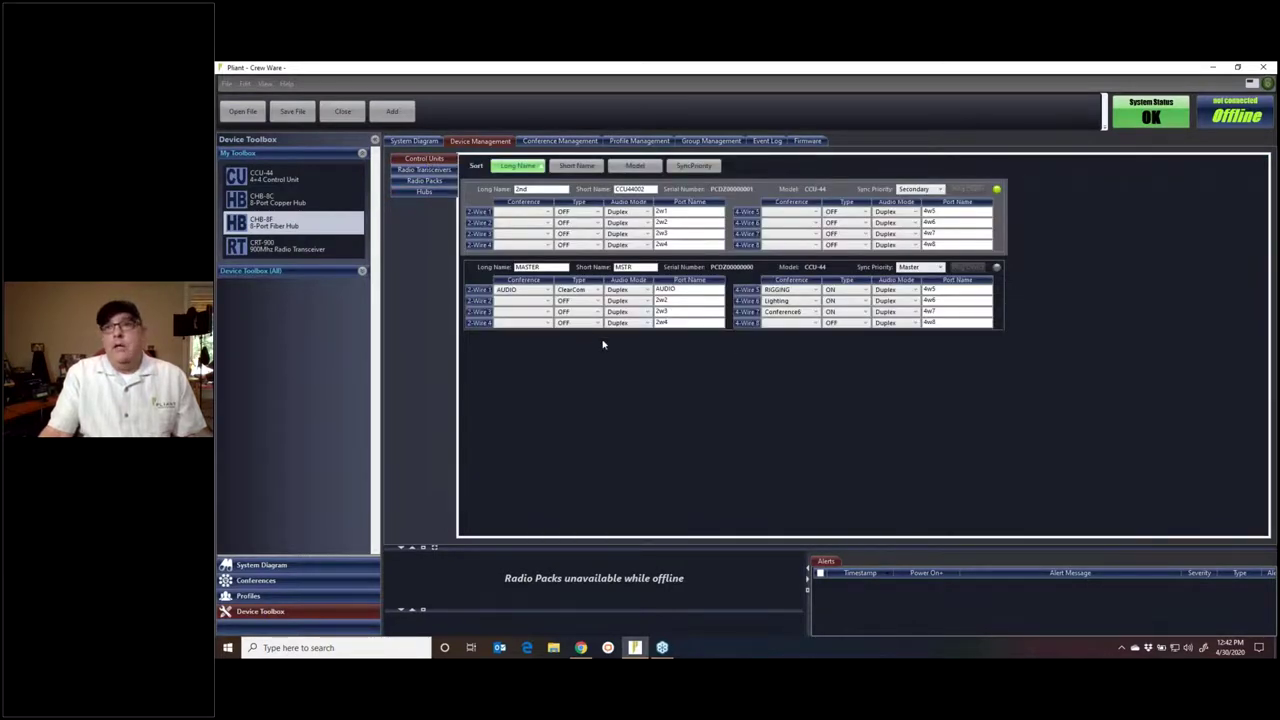
Add four new profile groups in group management.
click(687, 142)
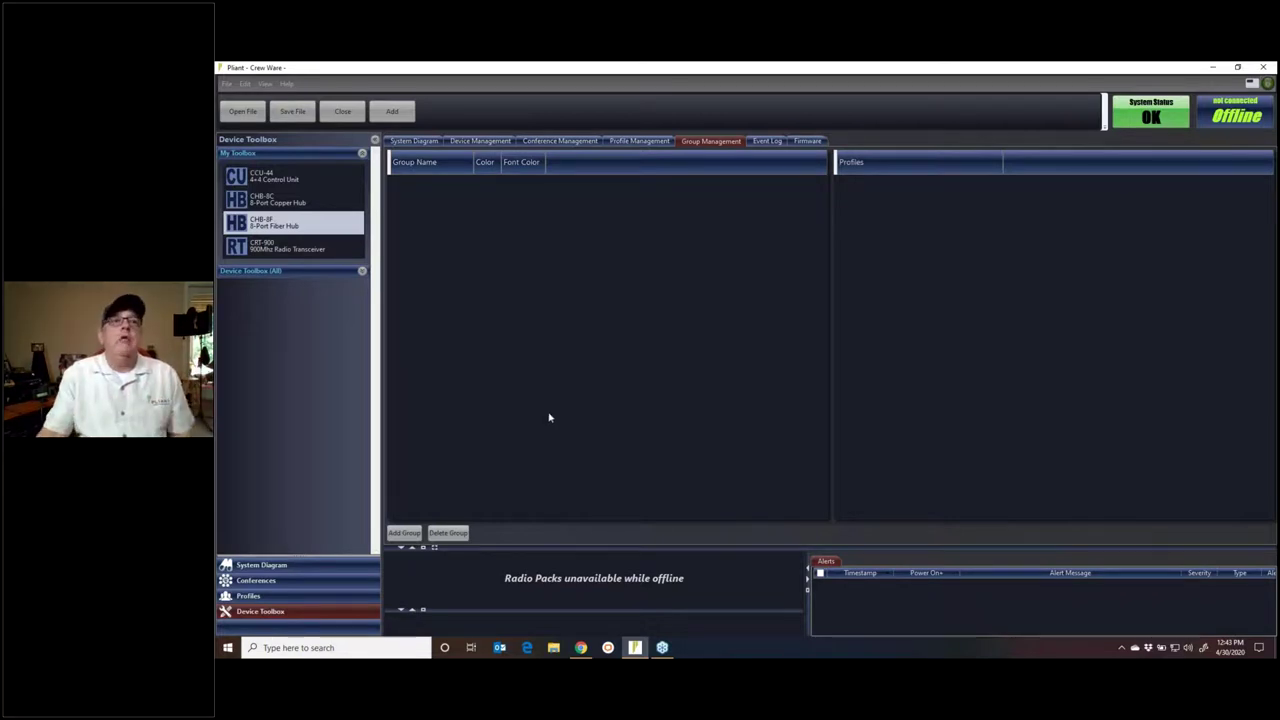
click(402, 533)
click(402, 533)
click(402, 533)
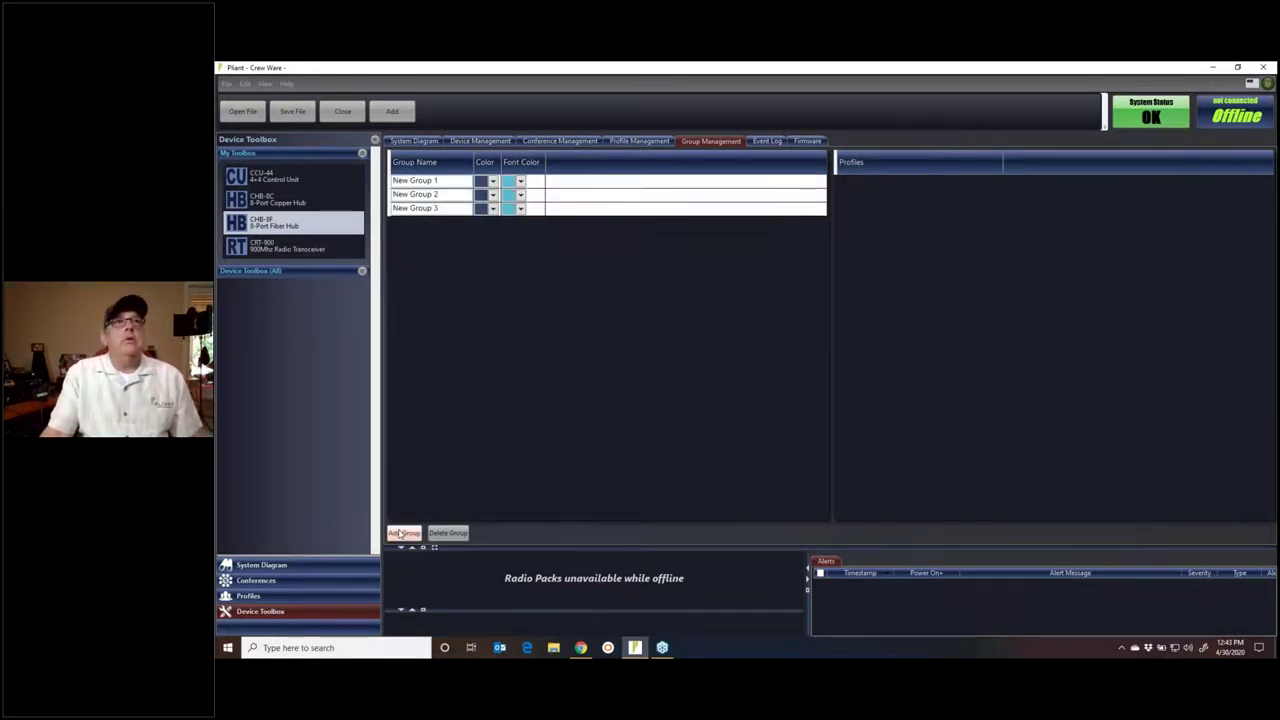
click(402, 533)
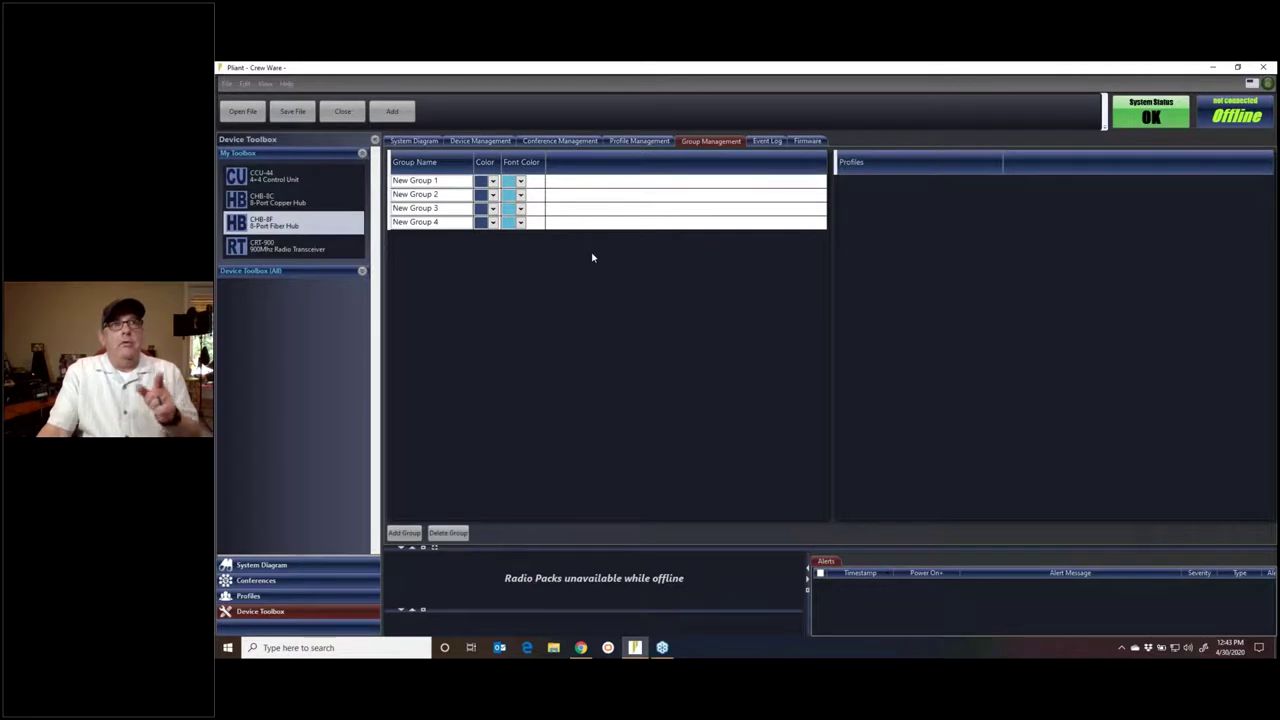
Clone the RPP1 radio pack profile twice, including its relay assignments, and return to the profile list.
click(650, 141)
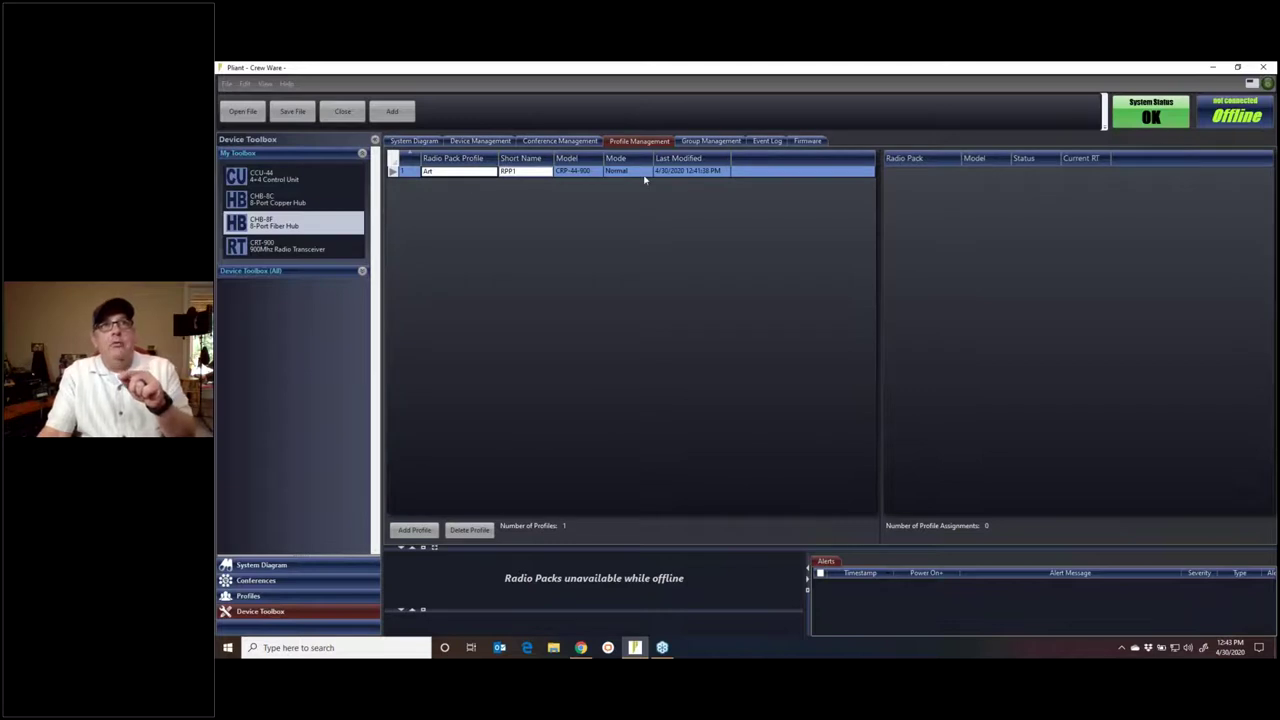
click(440, 171)
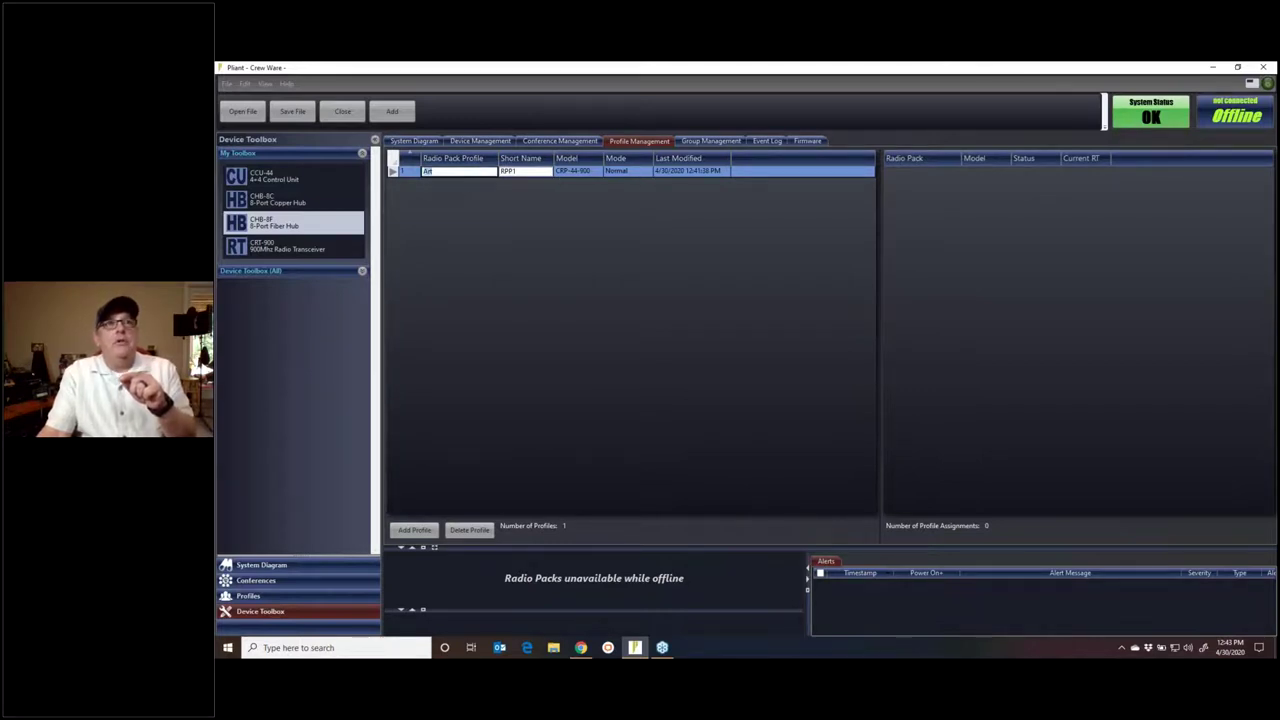
double_click(440, 171)
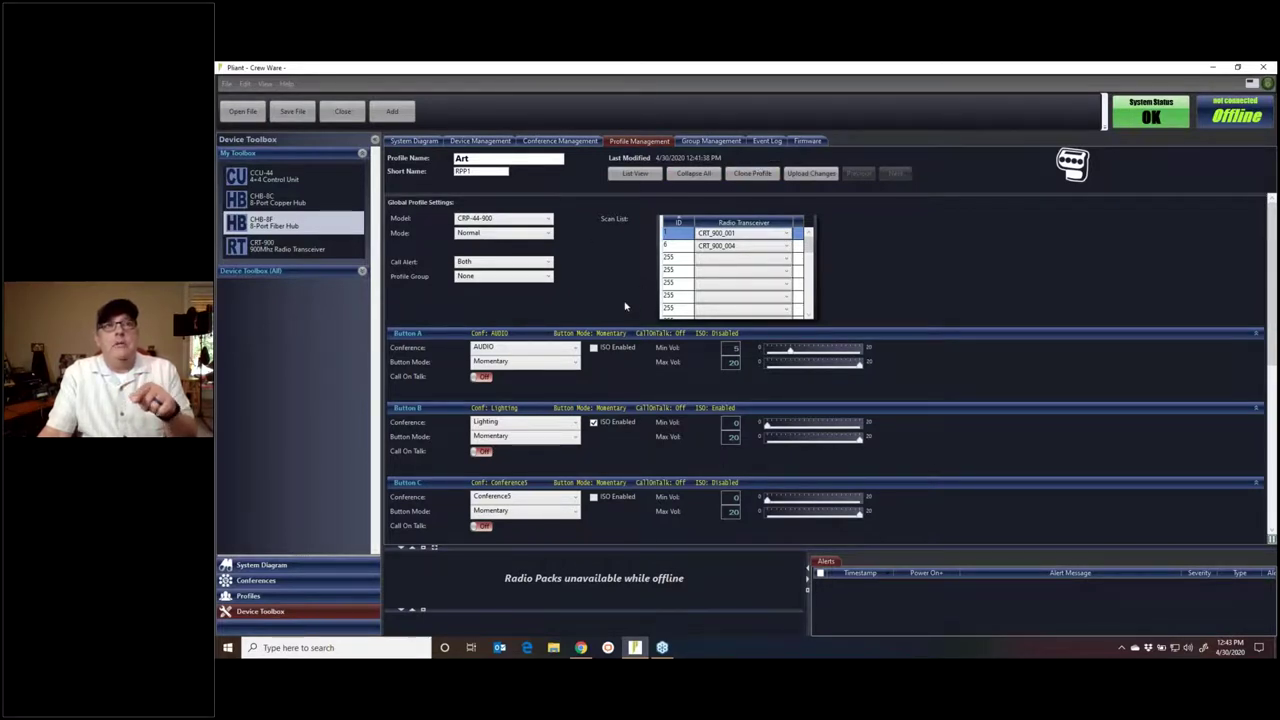
click(752, 173)
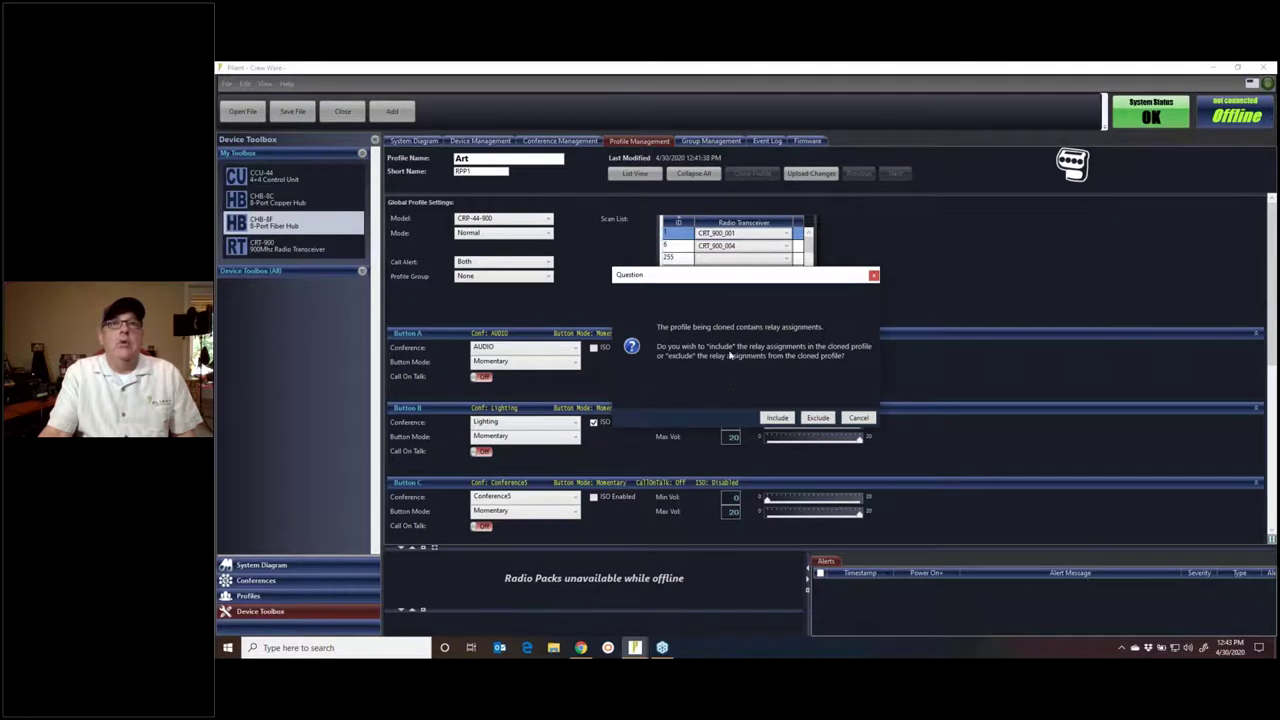
click(778, 418)
click(752, 173)
click(778, 418)
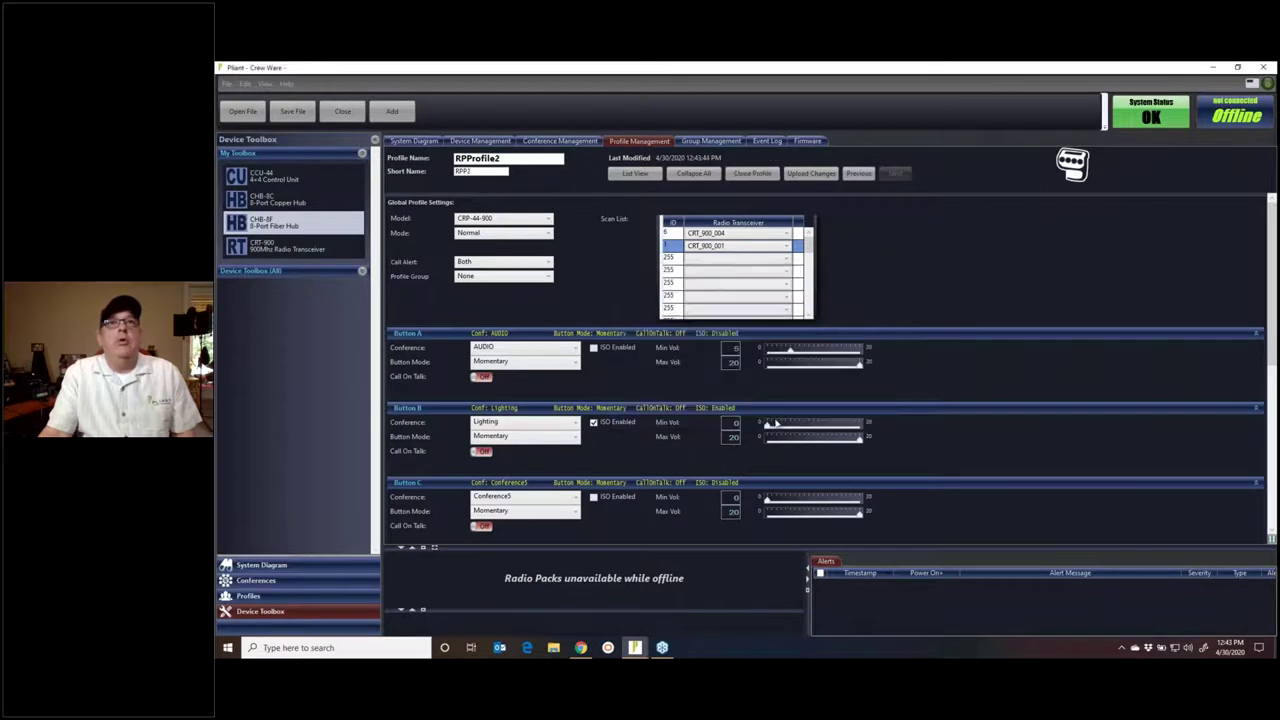
click(628, 174)
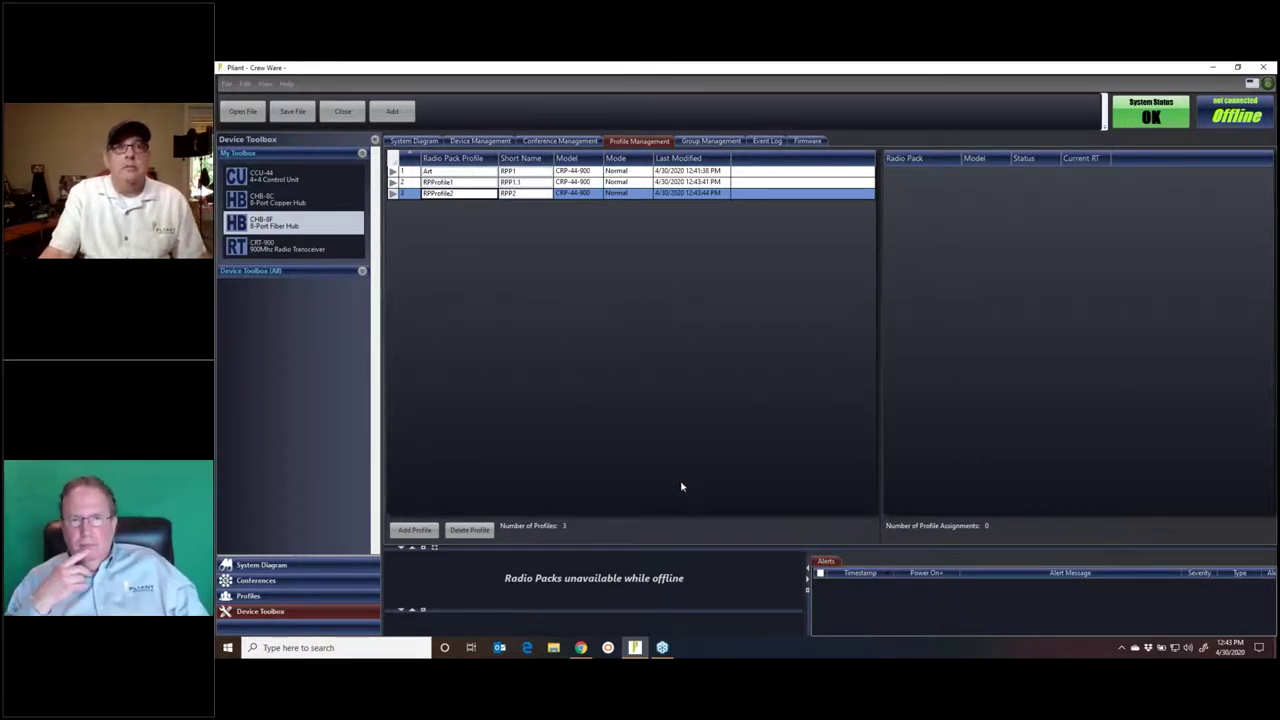
Open the MASTER control unit from the system diagram and set its 2-Wire 1 type to RTS_Ch1.
click(706, 143)
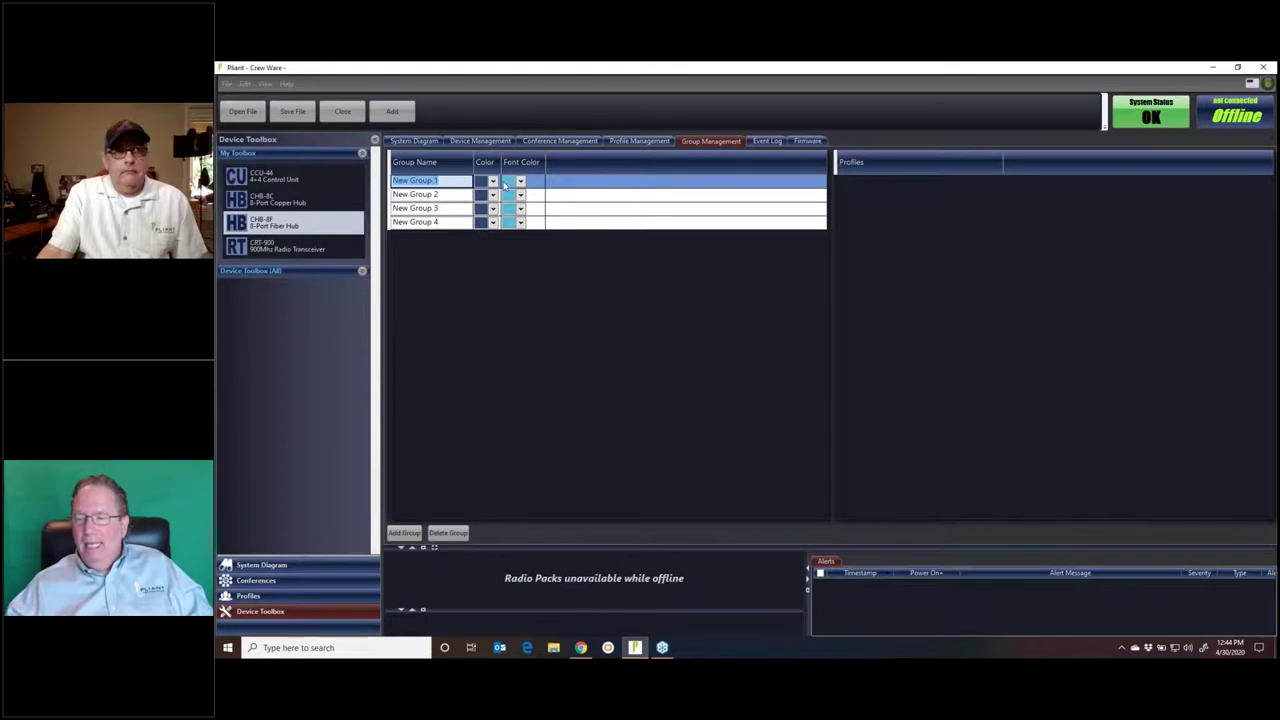
click(420, 142)
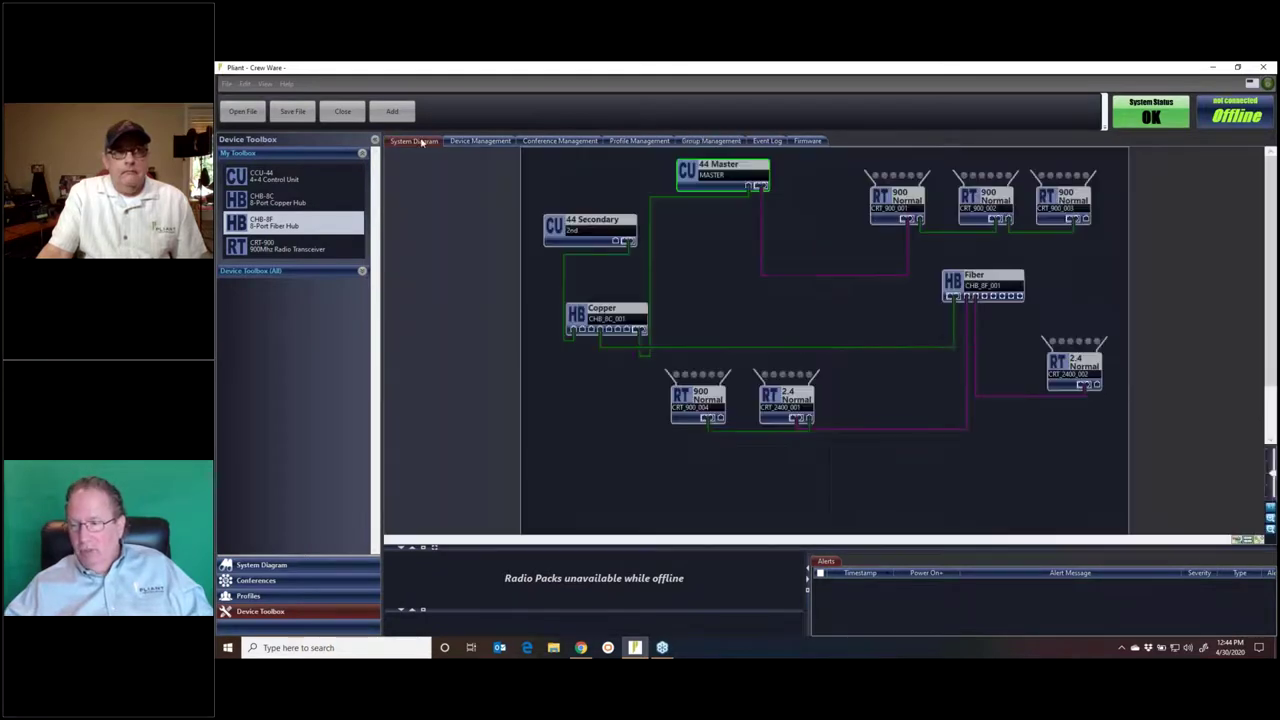
double_click(717, 180)
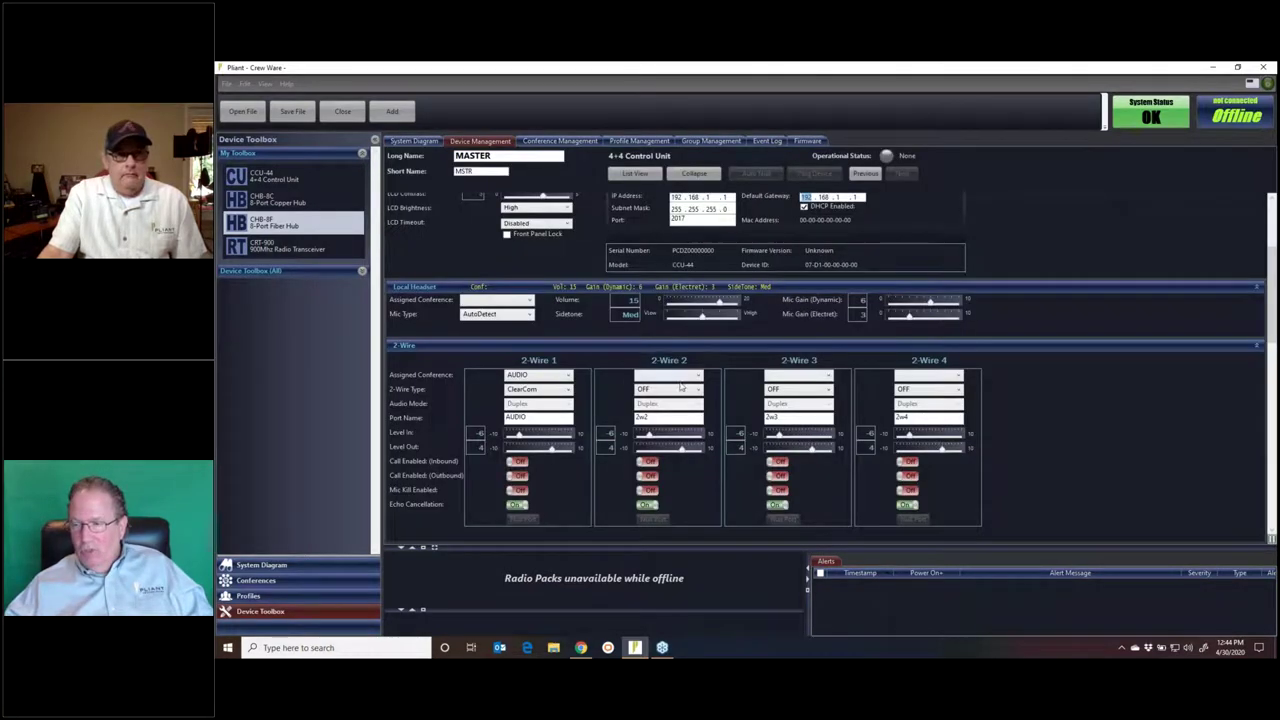
click(563, 390)
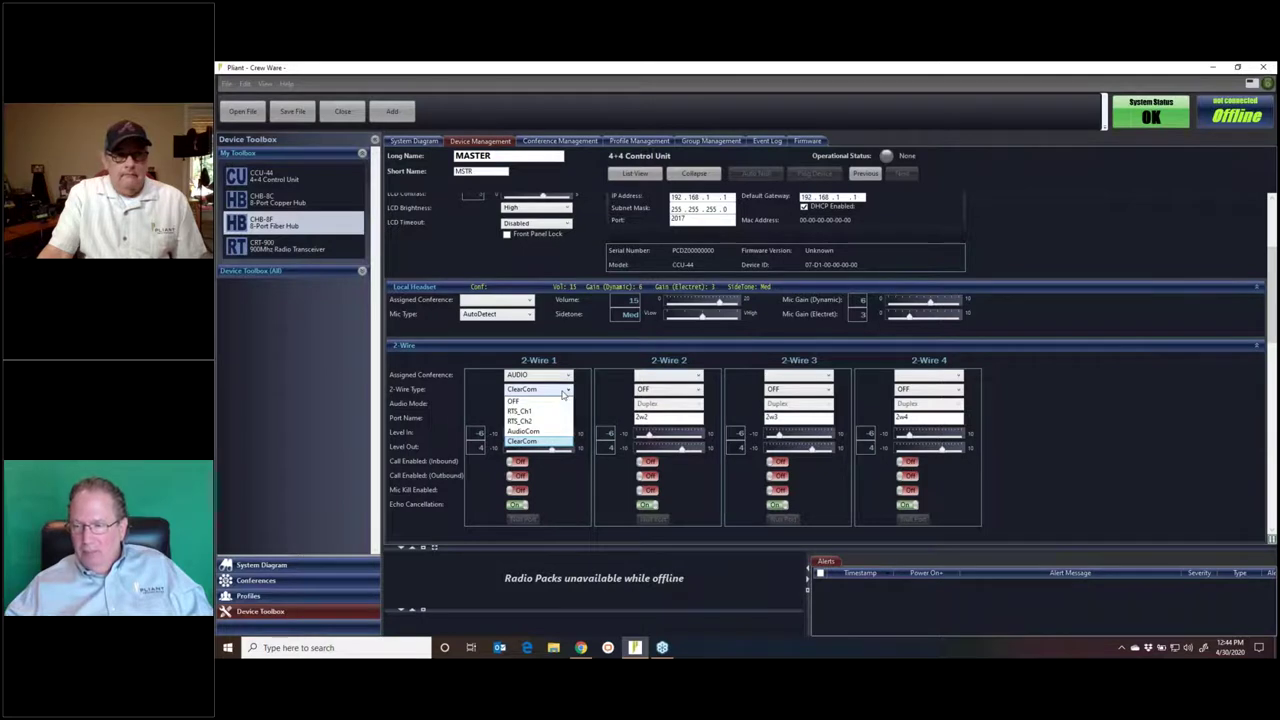
click(544, 412)
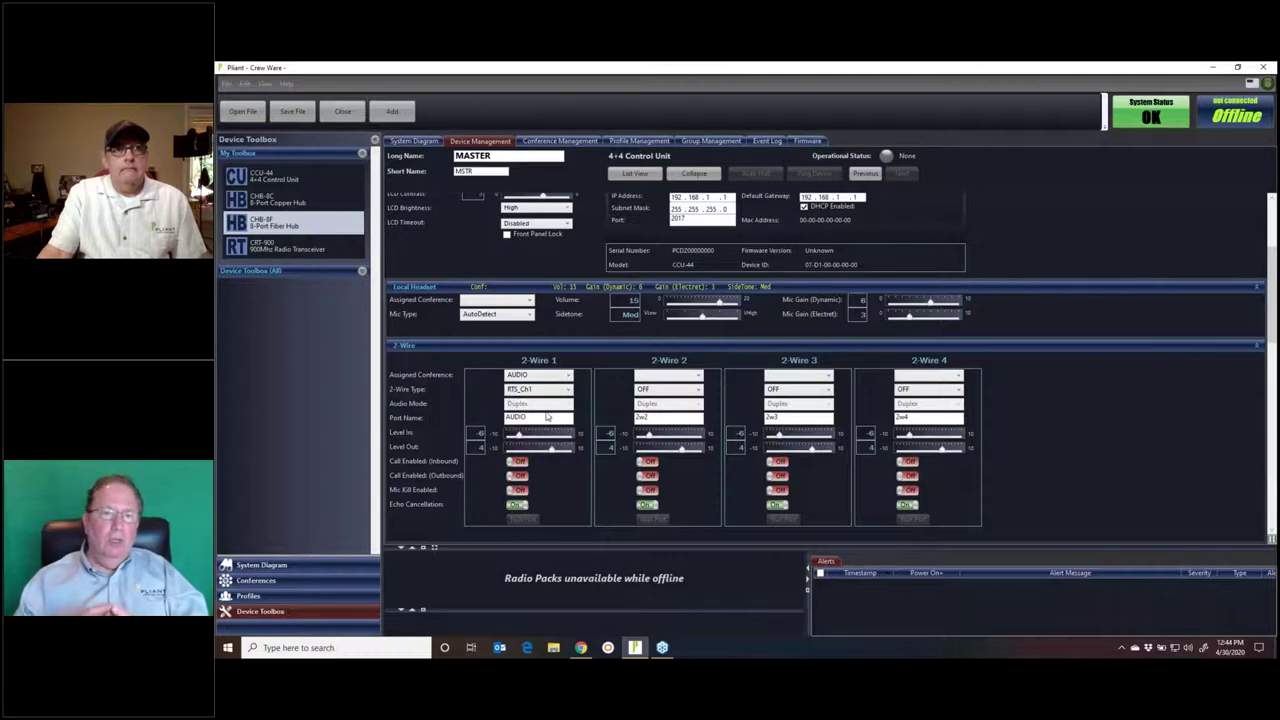
Set the MASTER control unit's 2-Wire 2 port to type RTS_Ch2 and assign it to the AUDIO conference.
click(657, 393)
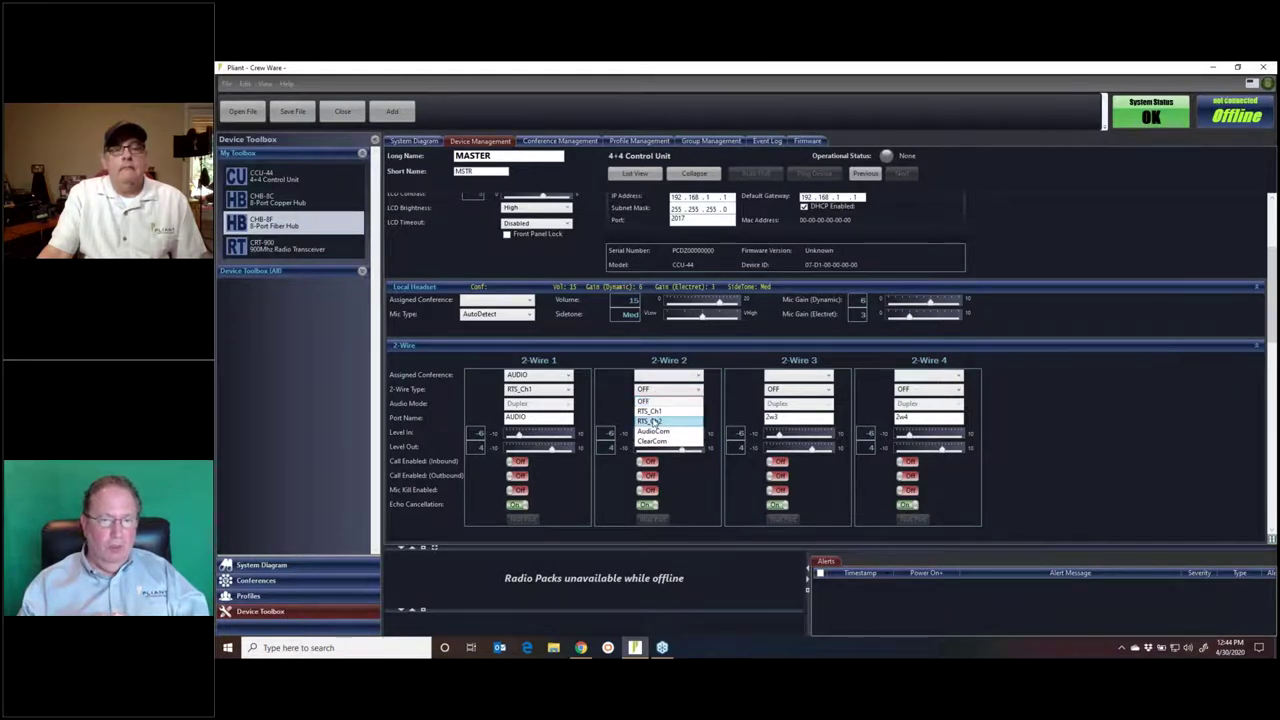
click(653, 421)
click(657, 376)
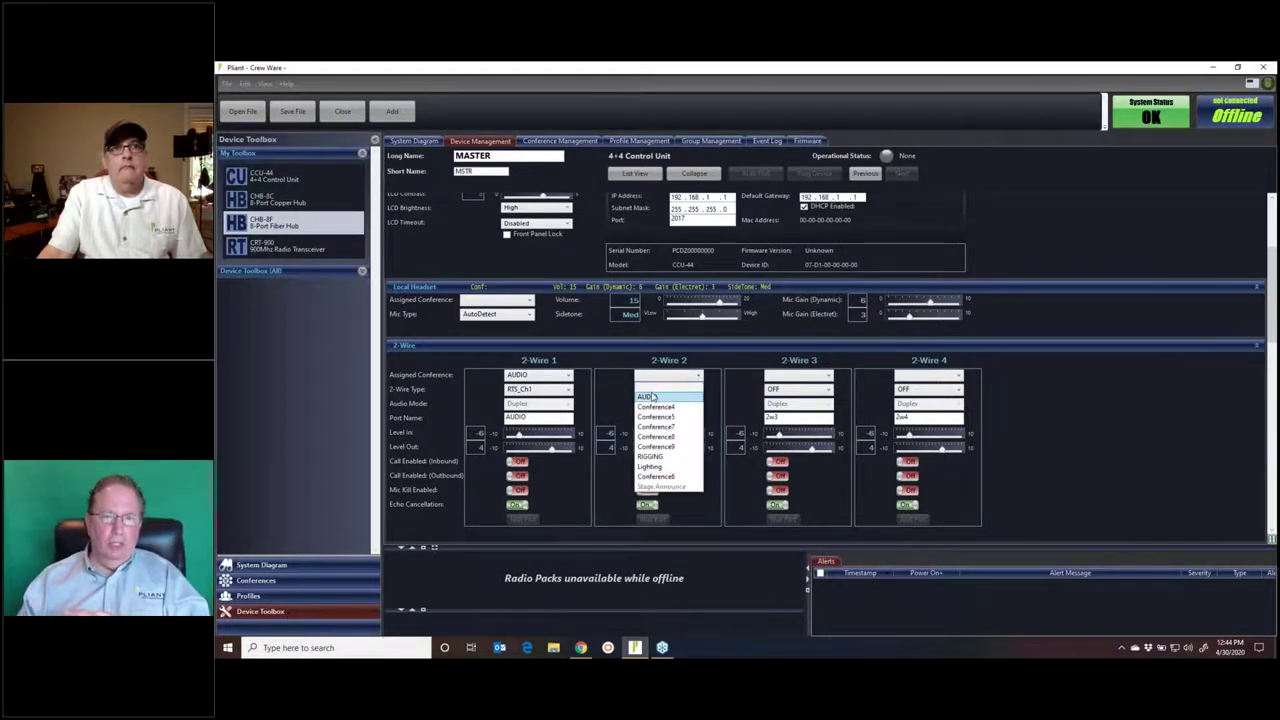
click(655, 394)
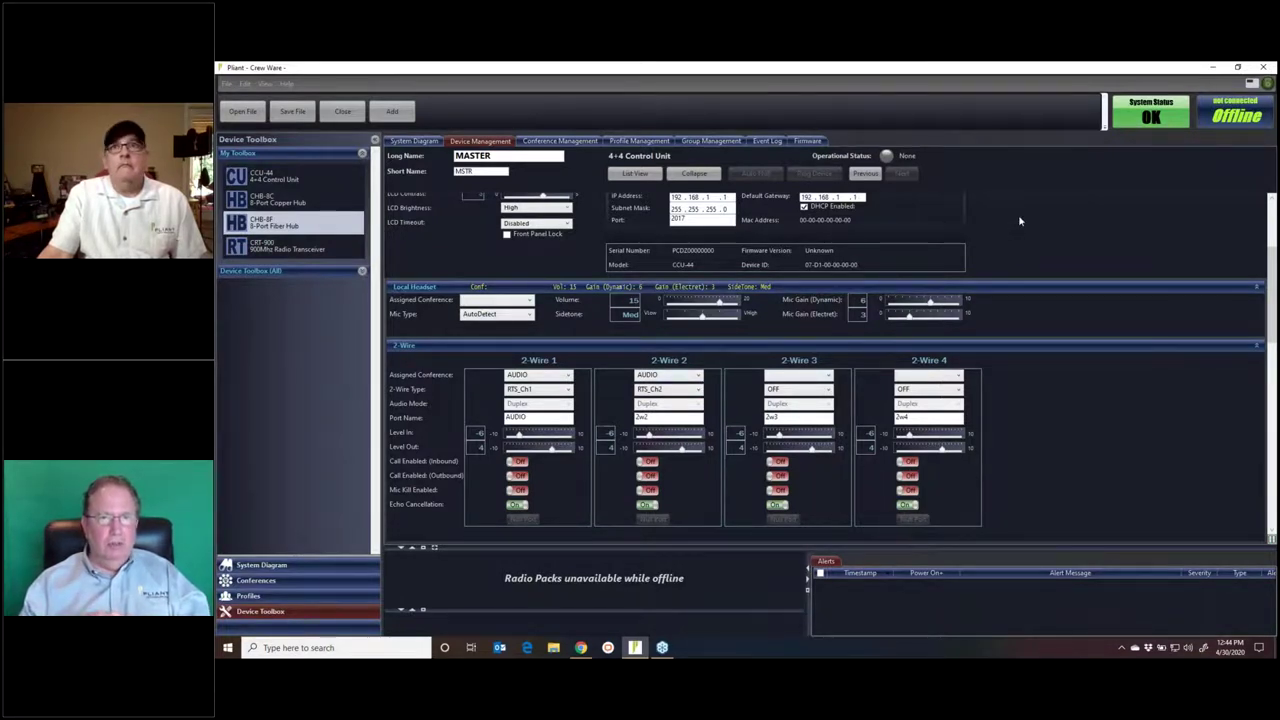
Review the MASTER control unit's rear connectors and its 2-wire and 4-wire port settings.
scroll(1010, 223, up, 2)
scroll(1010, 223, up, 2)
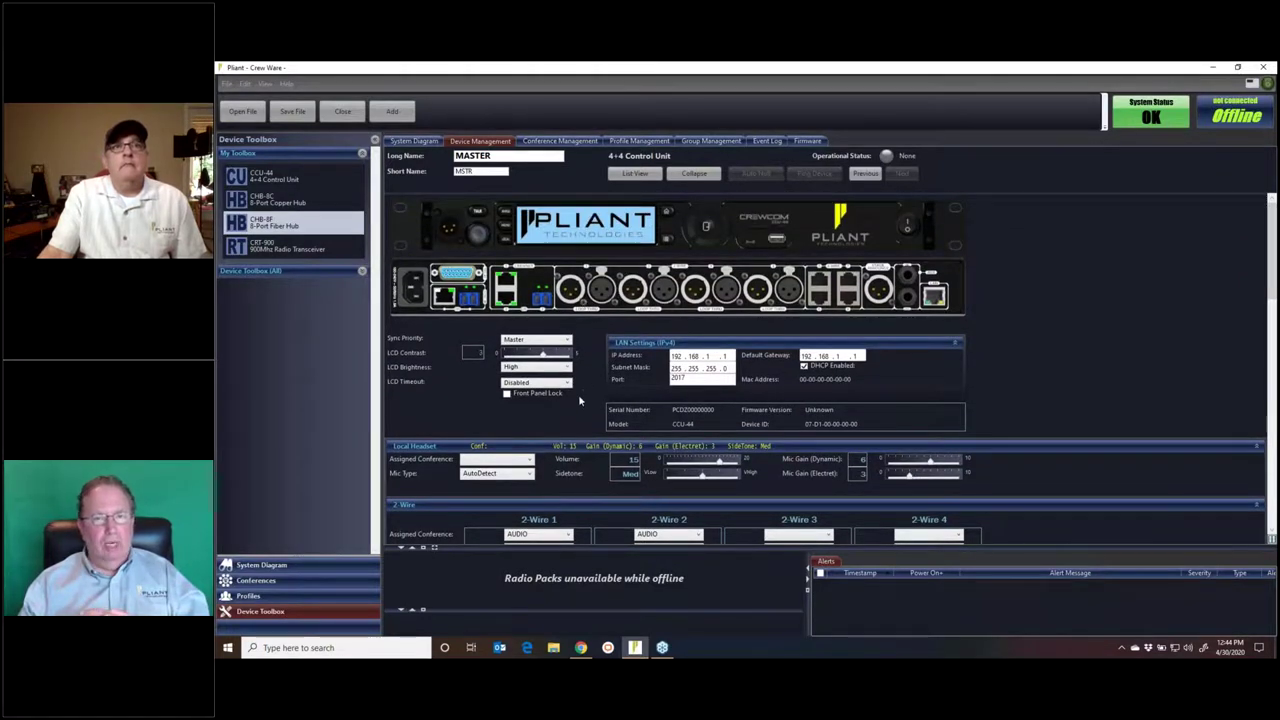
scroll(578, 402, down, 1)
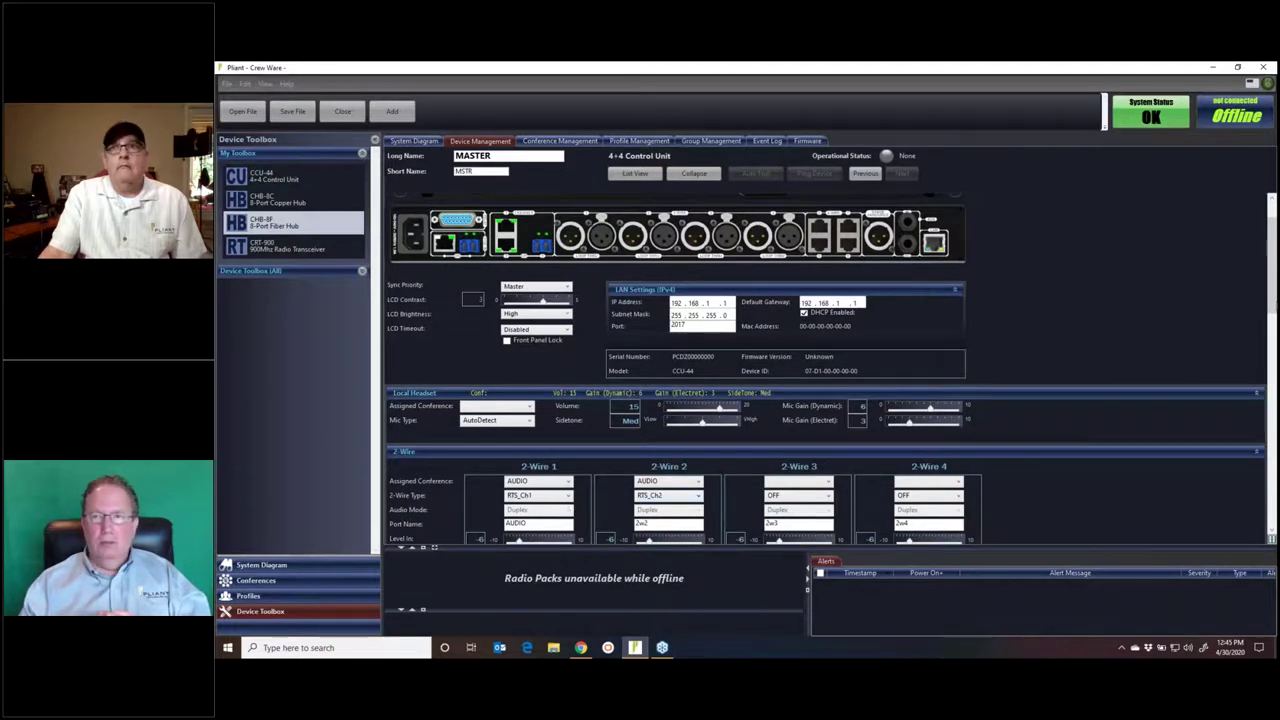
drag(1272, 294, 1272, 344)
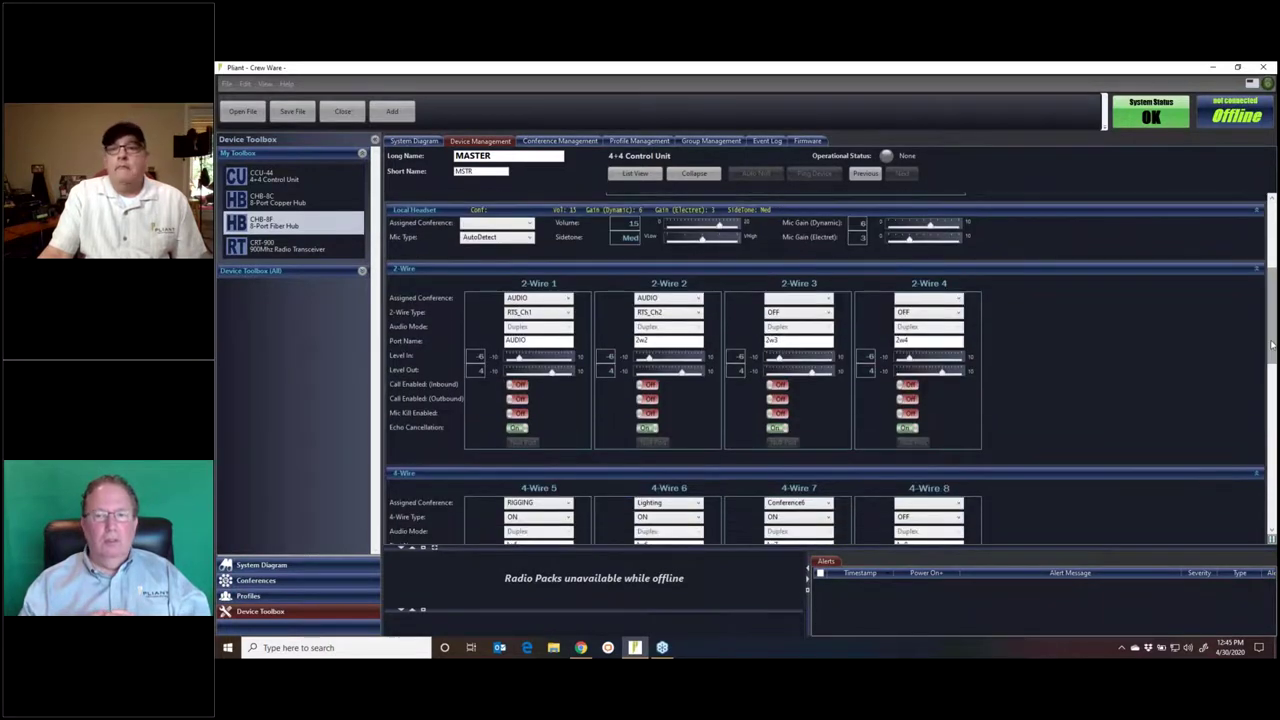
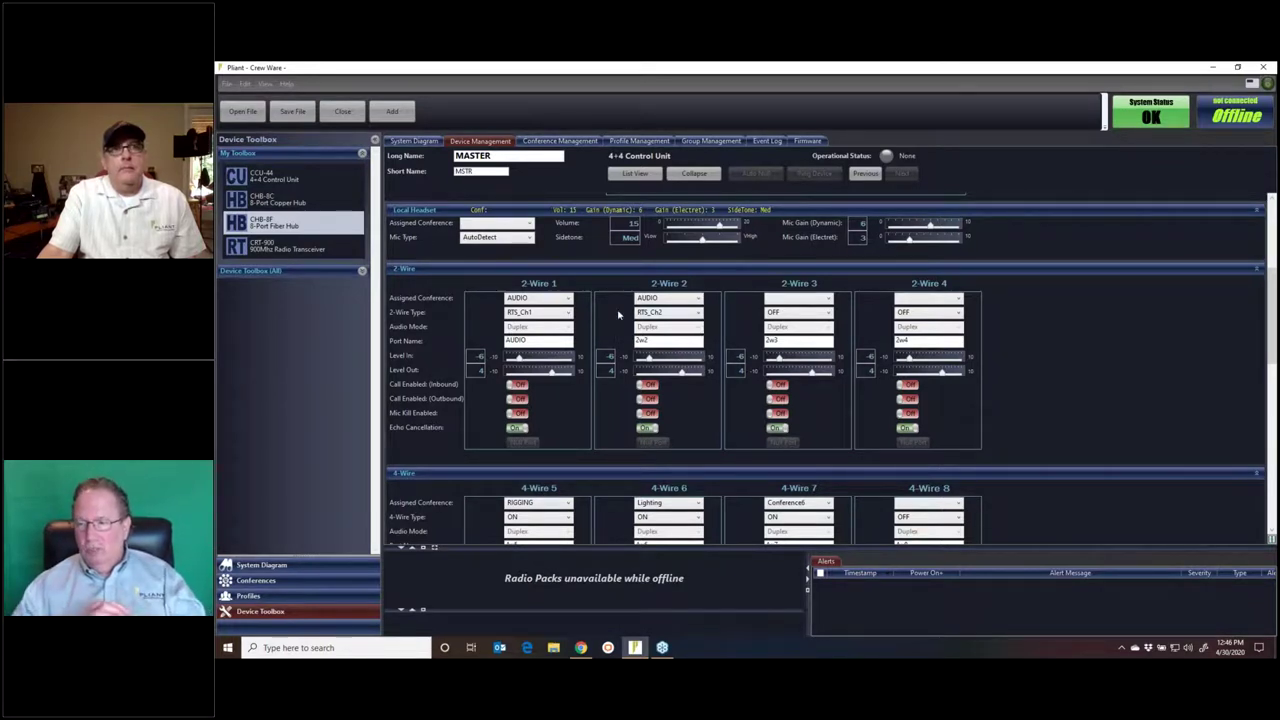
scroll(618, 315, down, 1)
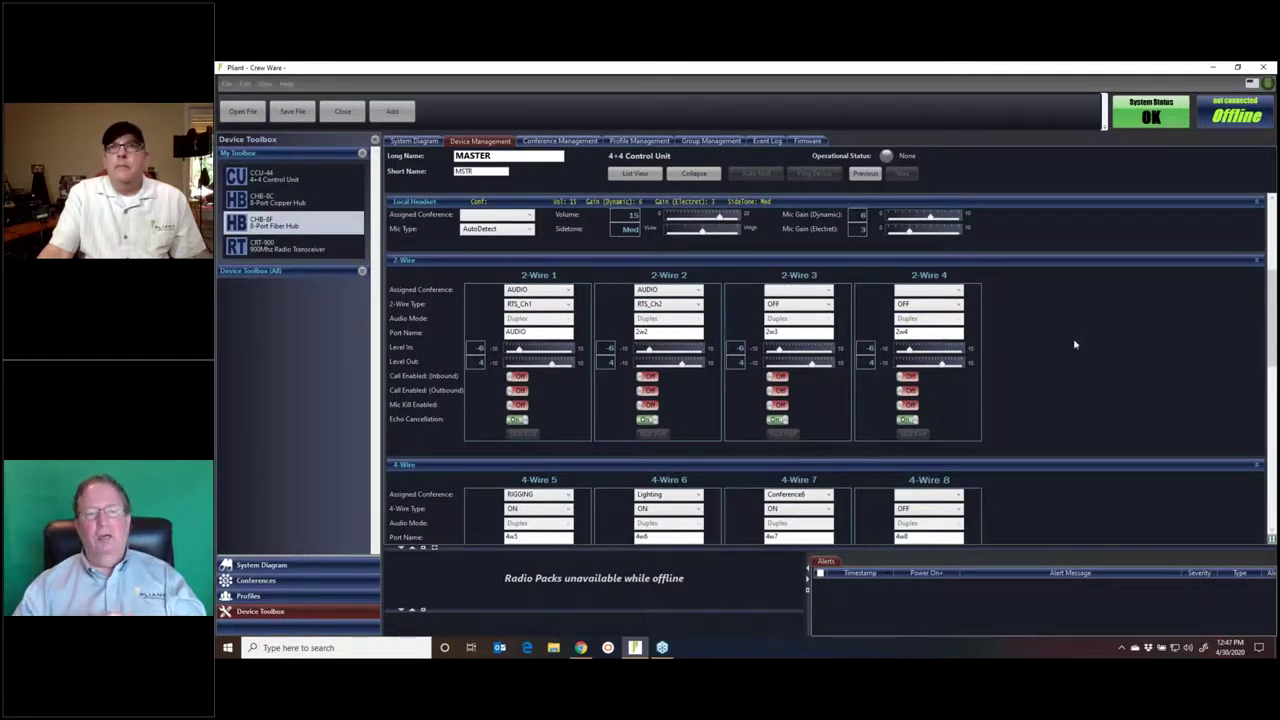
Rename the four new groups AUDIO DUDES, LIGHTING FOLKS, RIGGING and CAMS in group management.
click(686, 141)
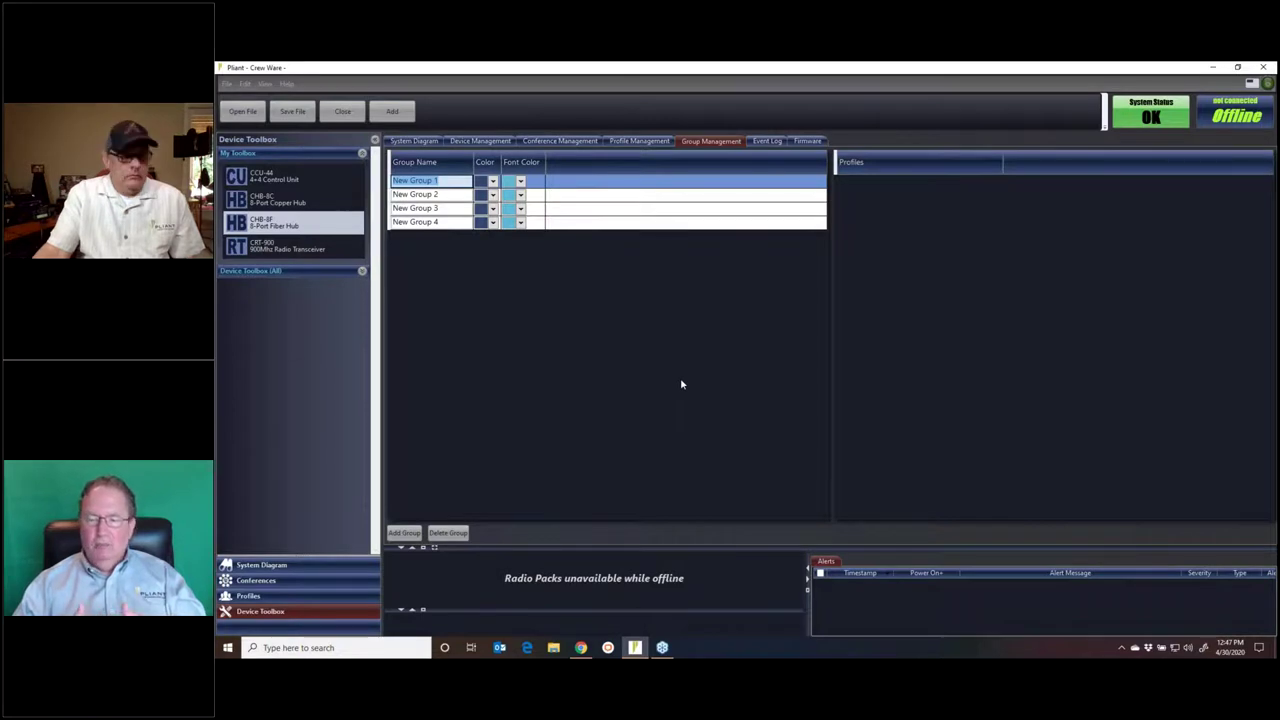
text(A)
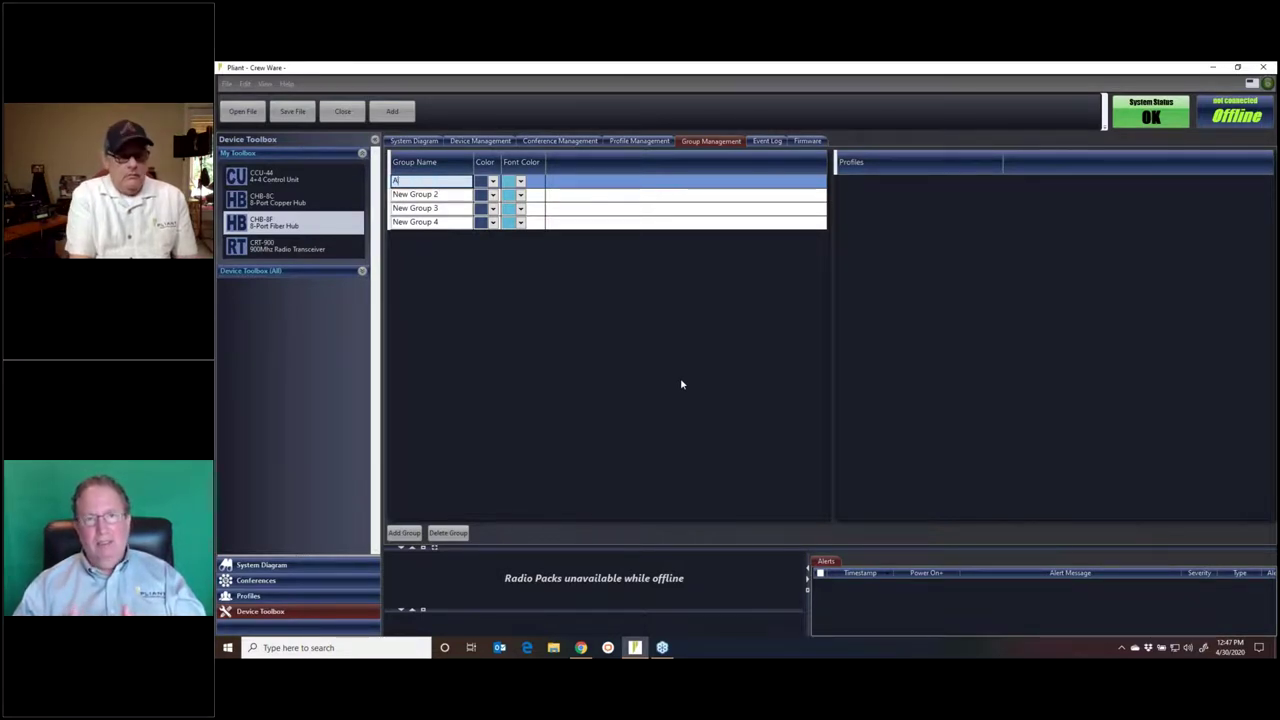
text(DDIO DUDES)
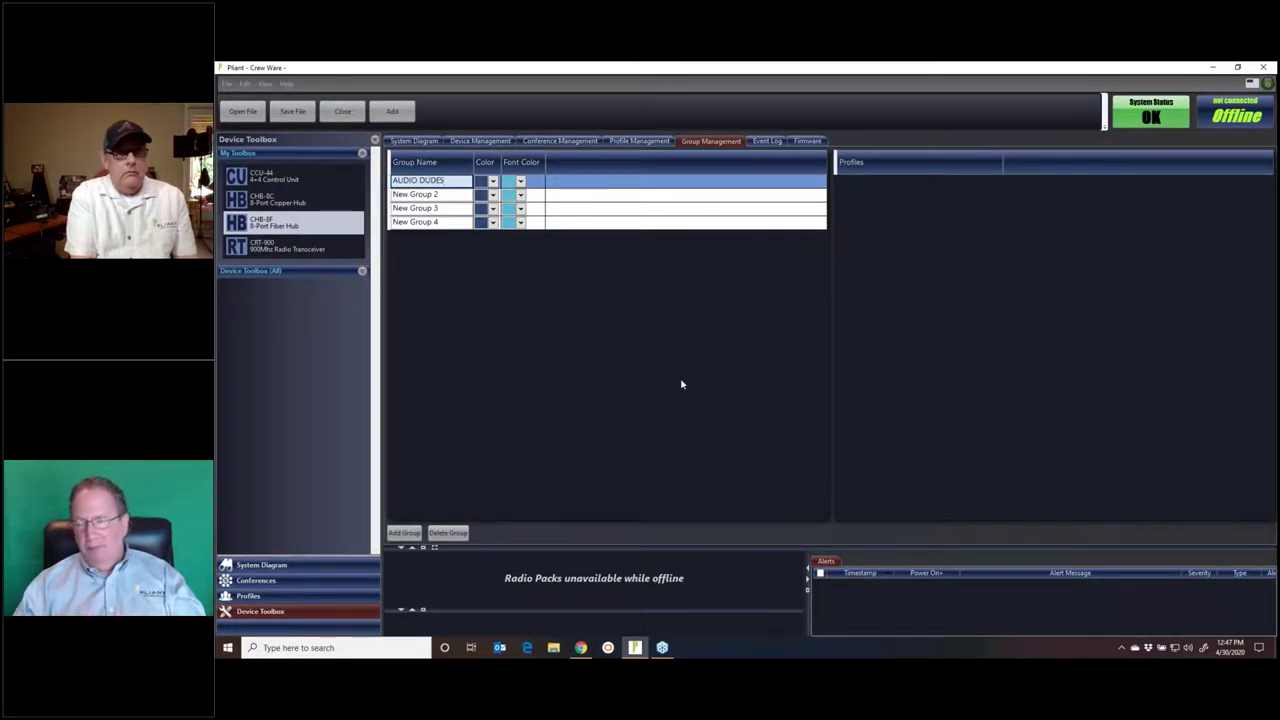
key(Return)
text(LIGHTING)
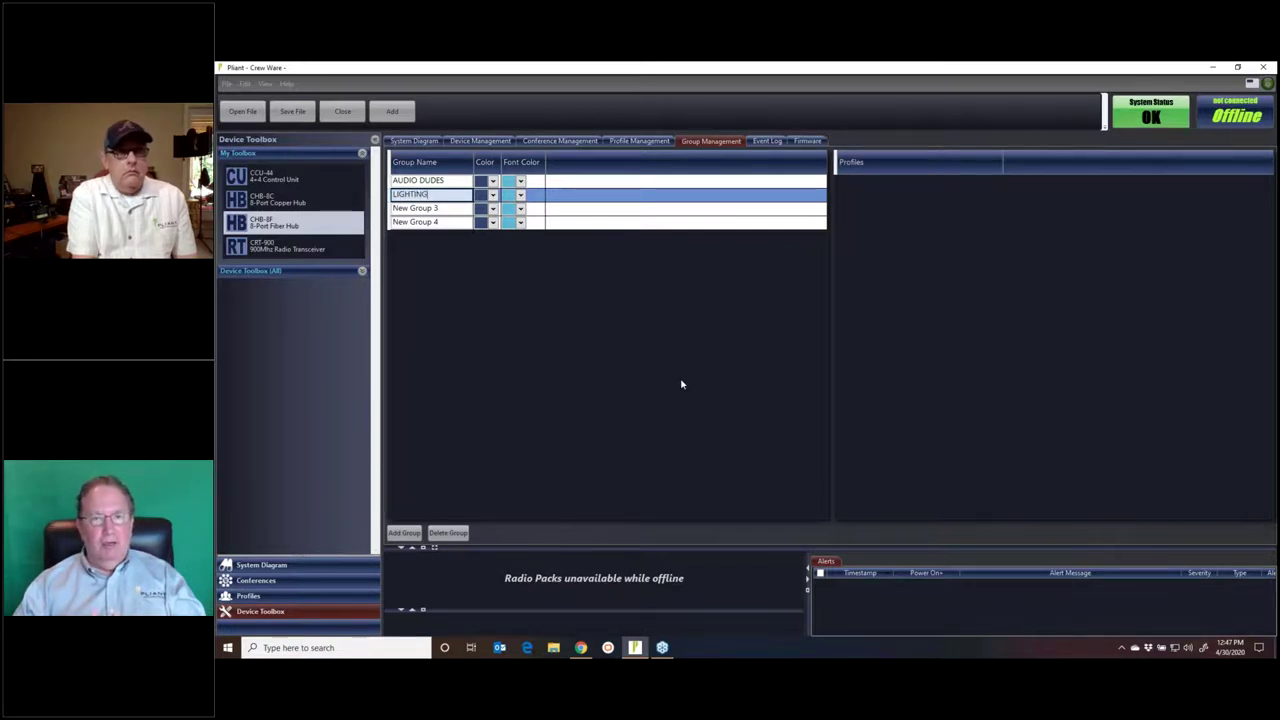
text( FOH)
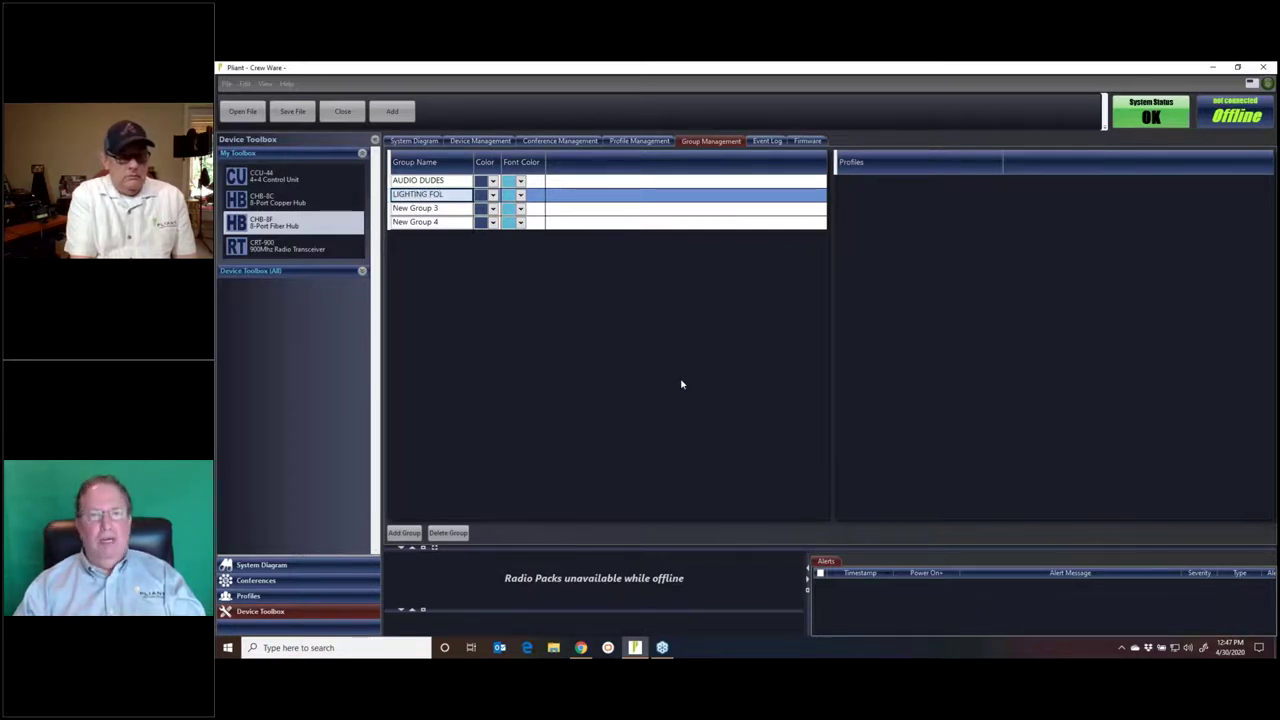
text(KS)
key(Return)
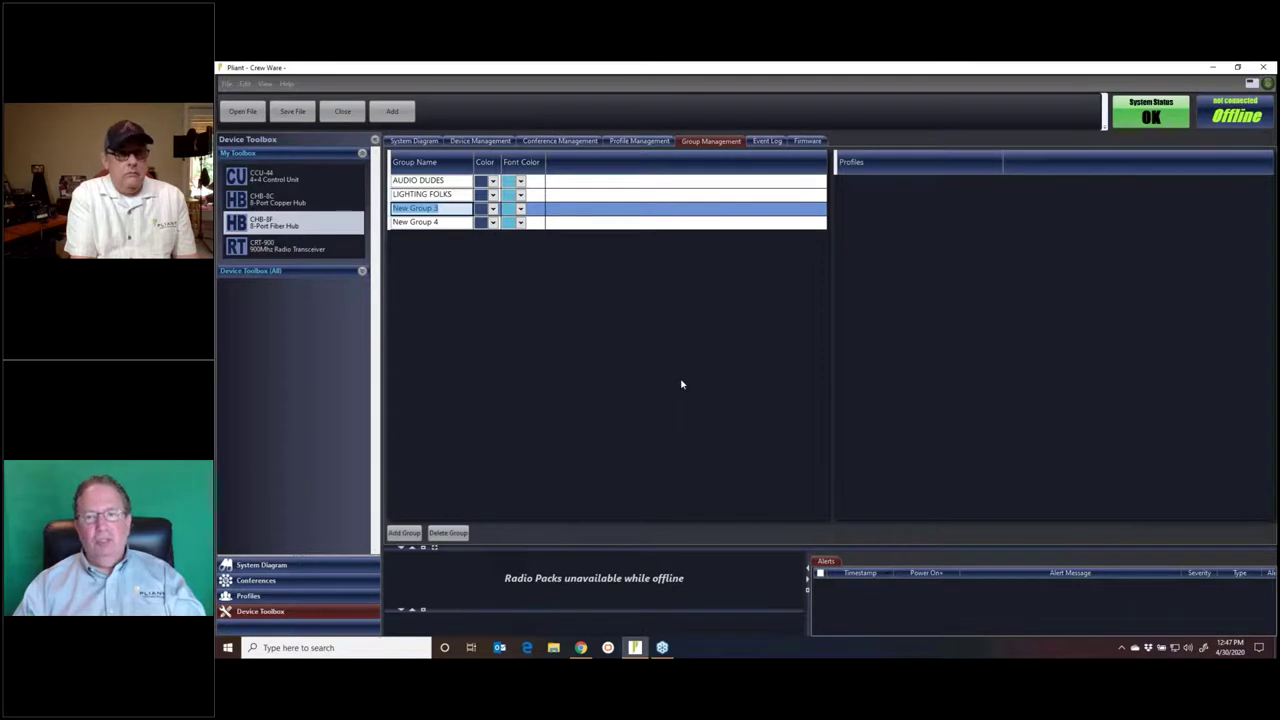
text(RIGGING)
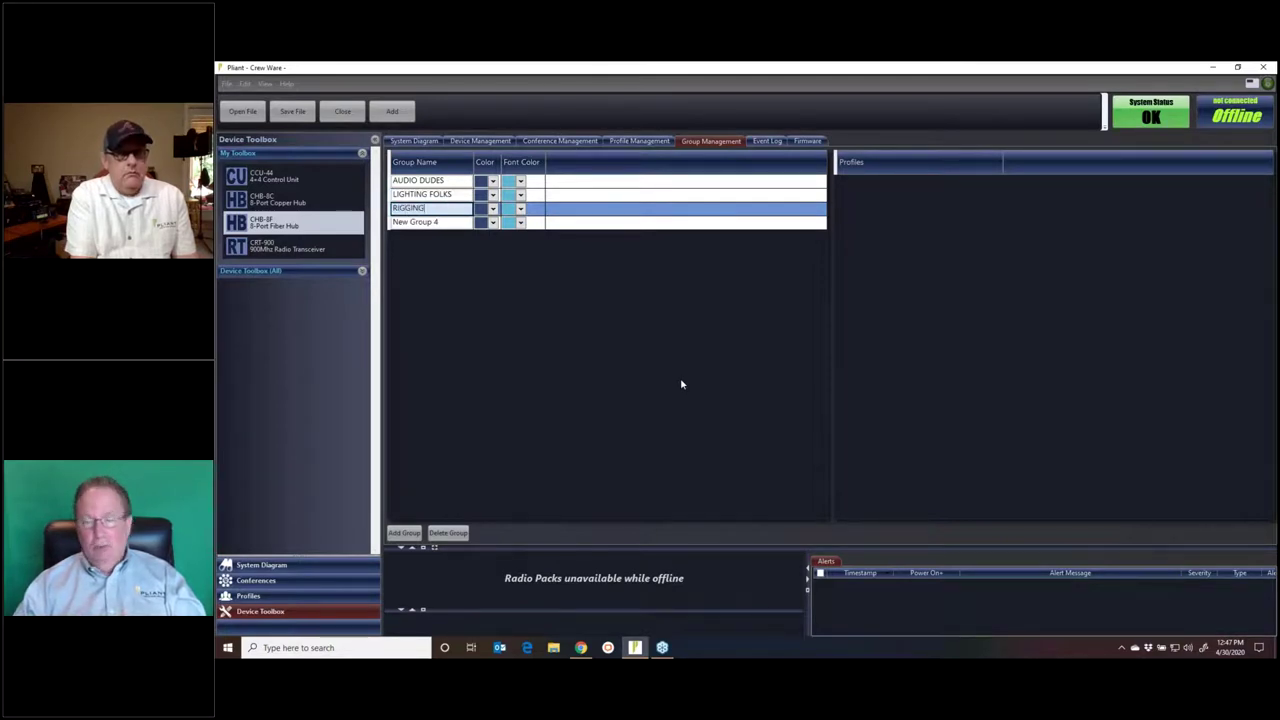
key(Return)
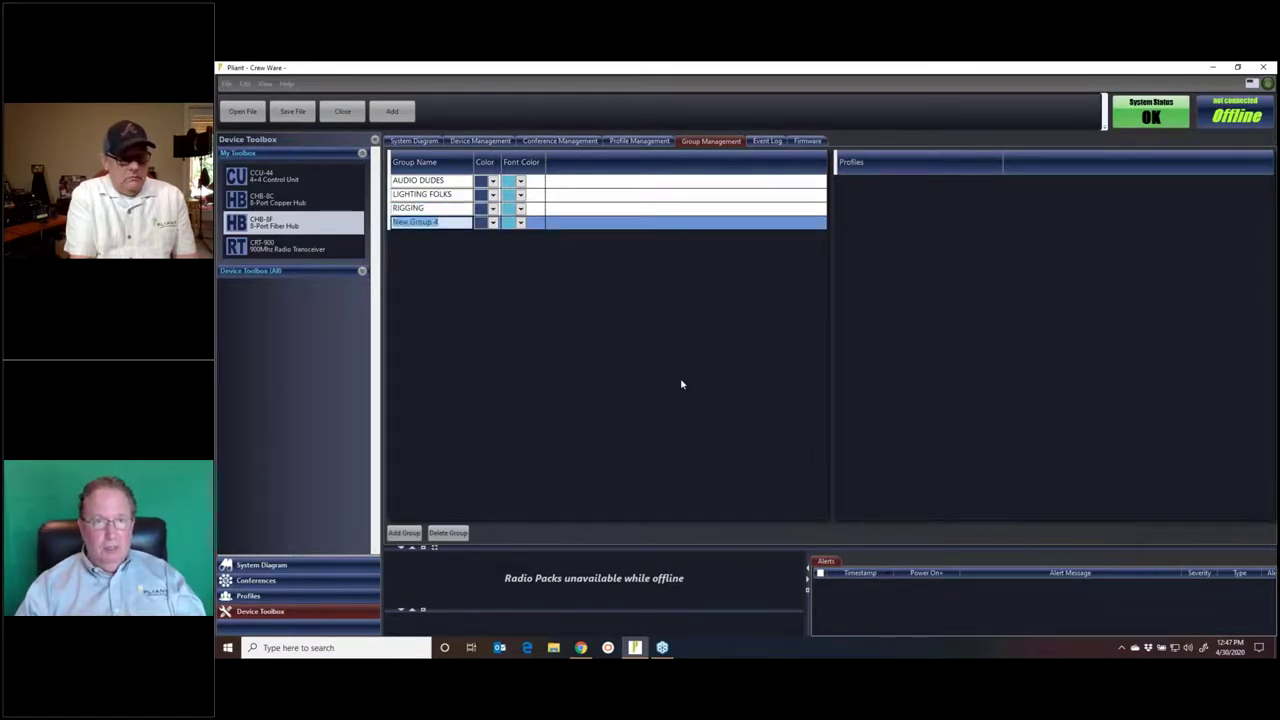
text(CAMS)
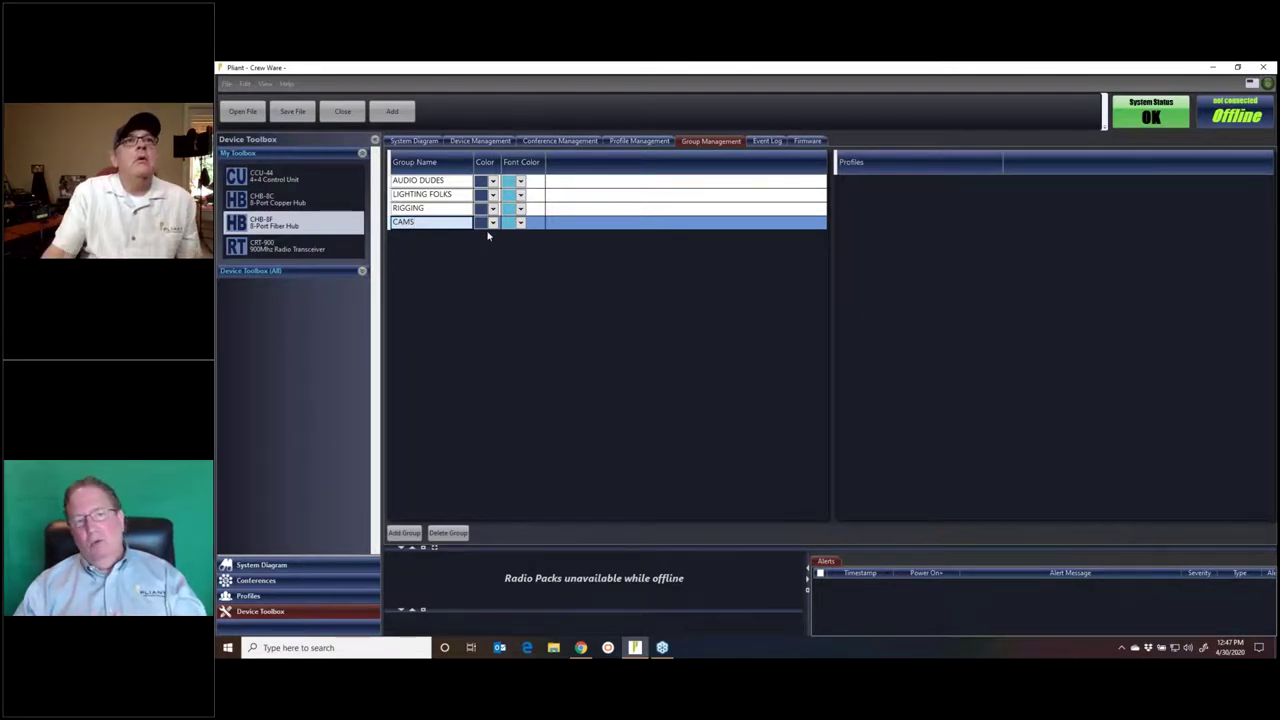
Give the LIGHTING FOLKS group an orange color with a black font color.
click(443, 196)
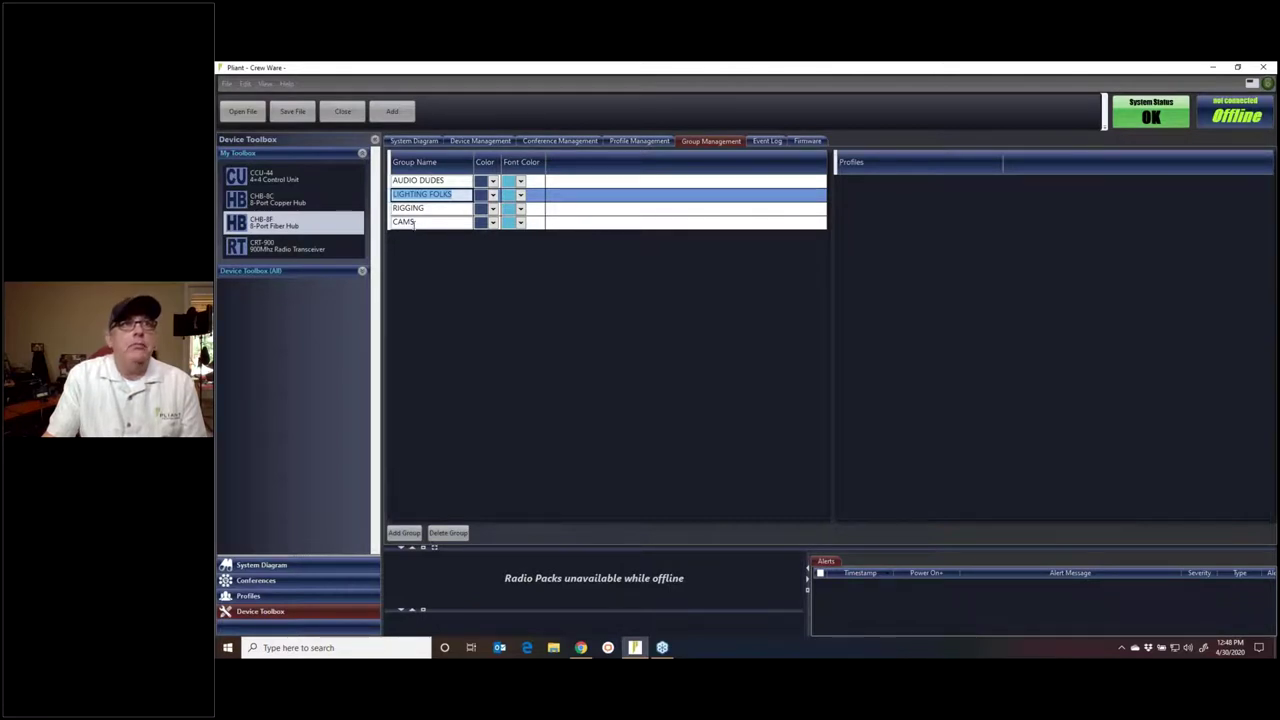
click(492, 194)
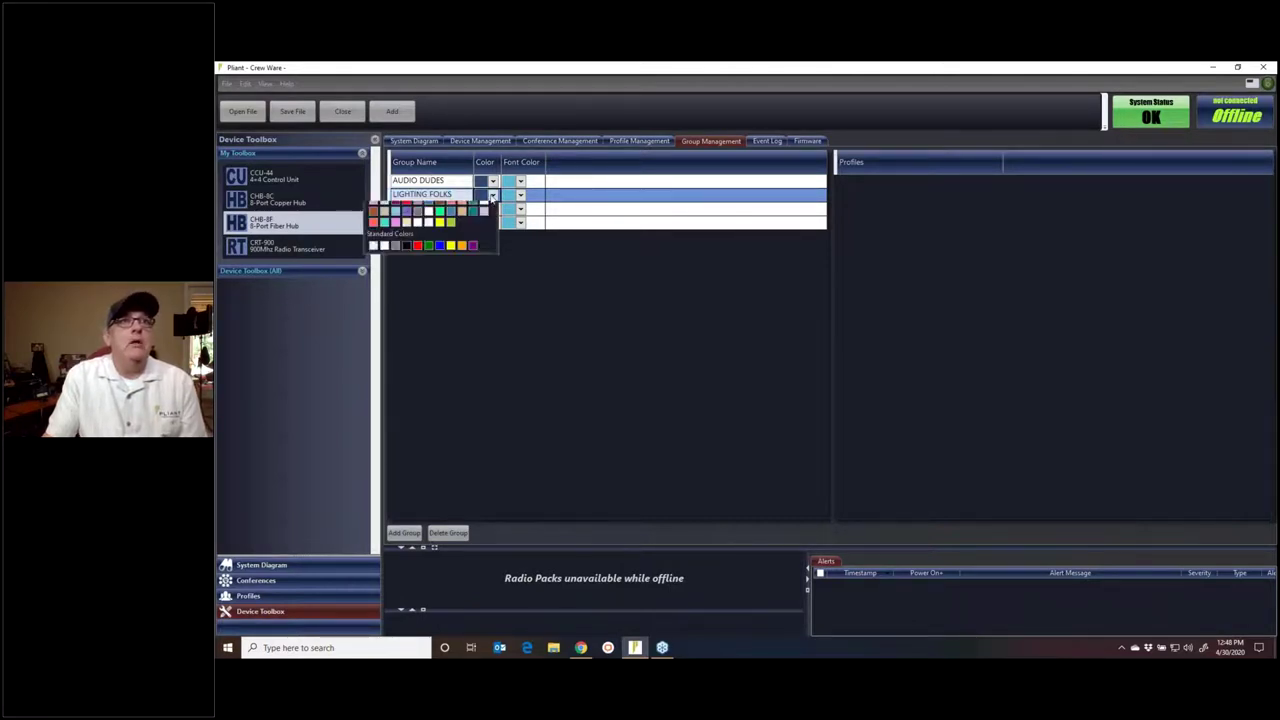
click(451, 258)
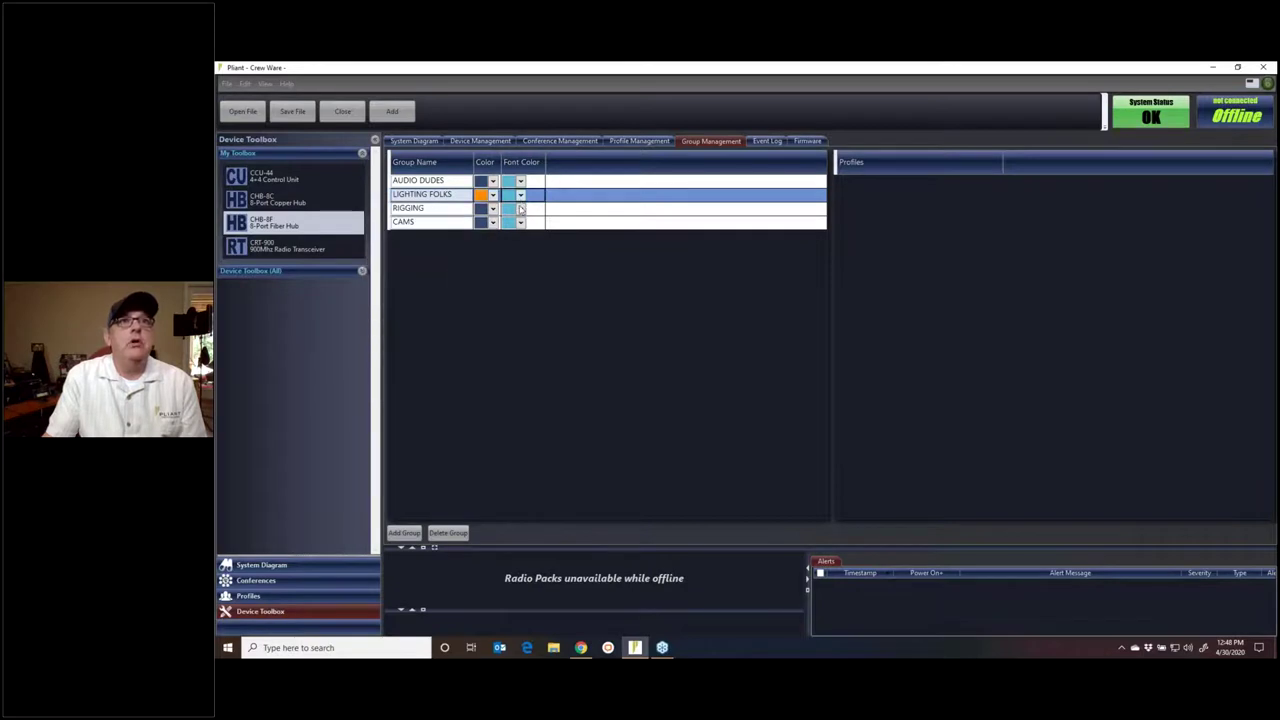
click(520, 194)
click(478, 235)
Give the RIGGING group a bright green color with a gray font color.
click(492, 208)
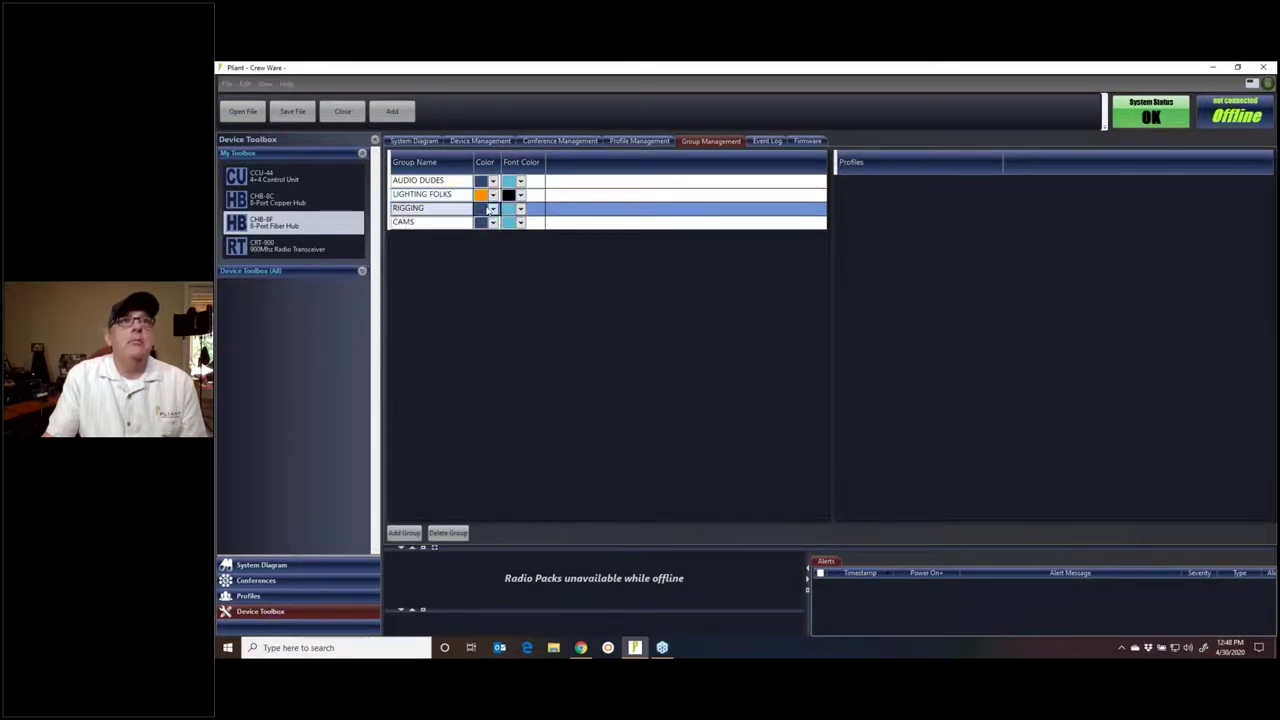
click(417, 262)
click(520, 208)
click(476, 284)
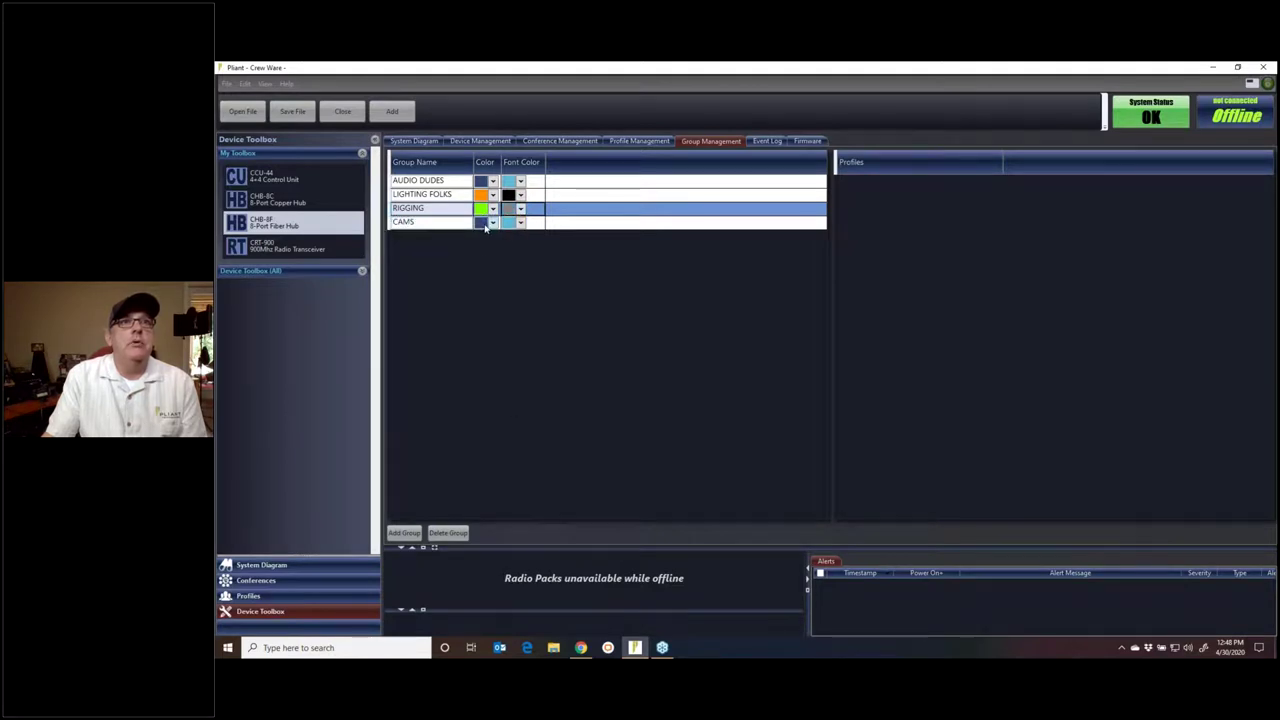
Give the CAMS group a blue color with a light blue font color.
click(490, 222)
click(424, 343)
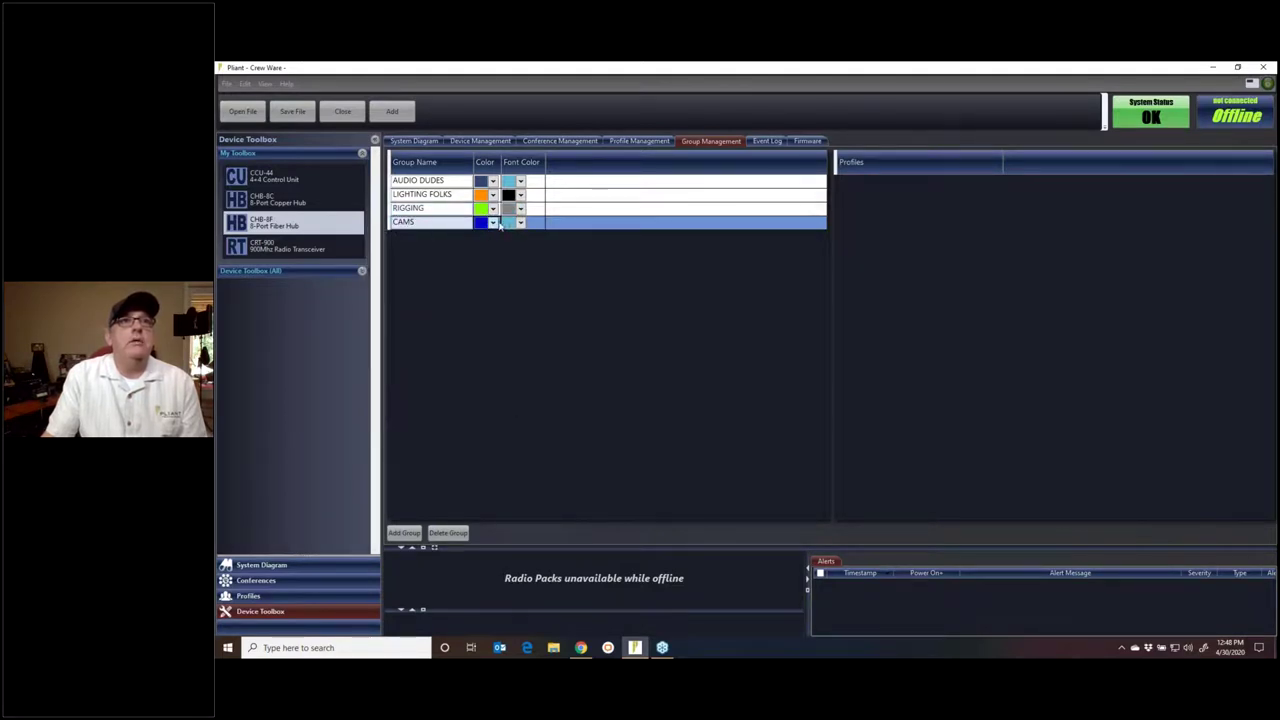
click(509, 226)
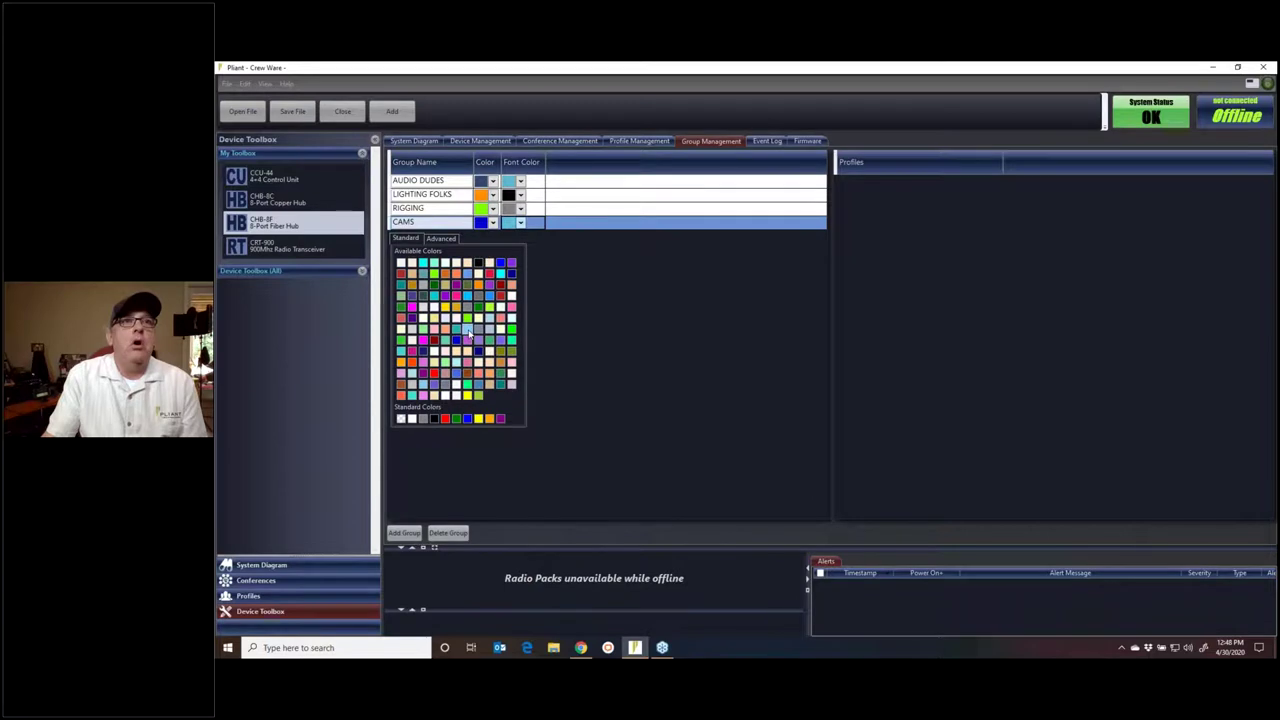
click(470, 336)
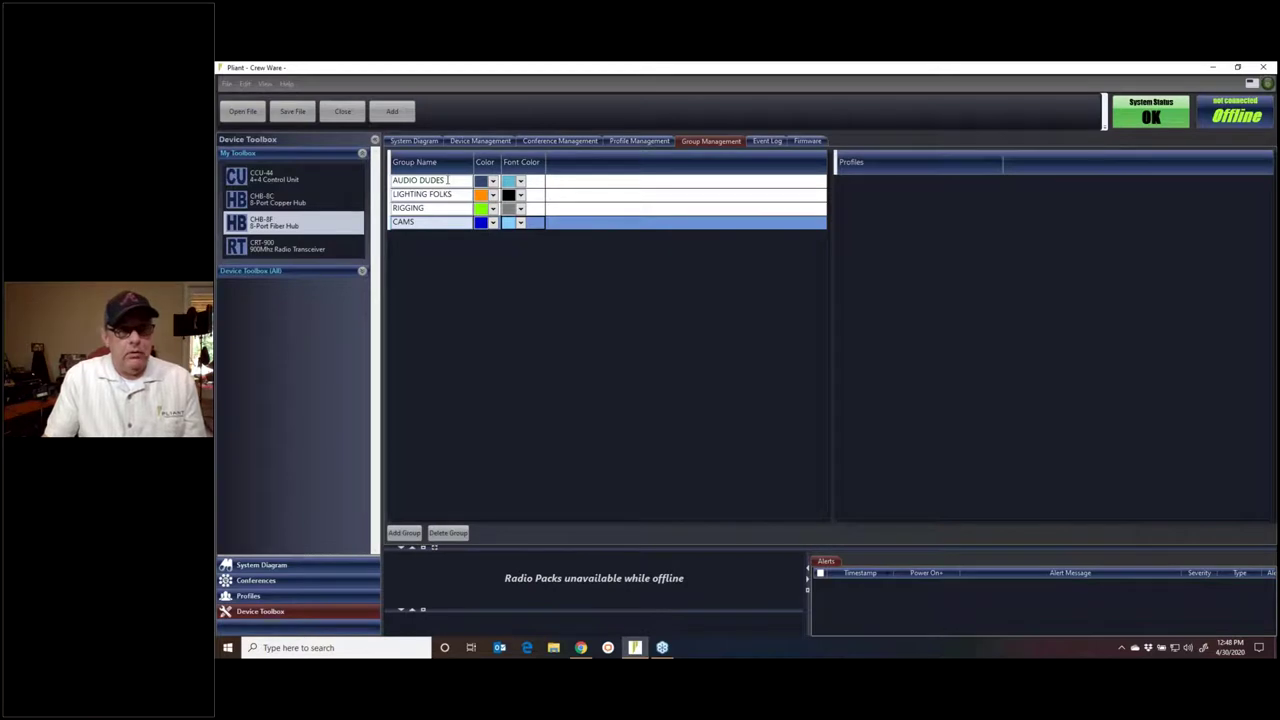
Open the CAMS group's details and assign the RPP1 and RPP1.1 profiles to it.
double_click(429, 223)
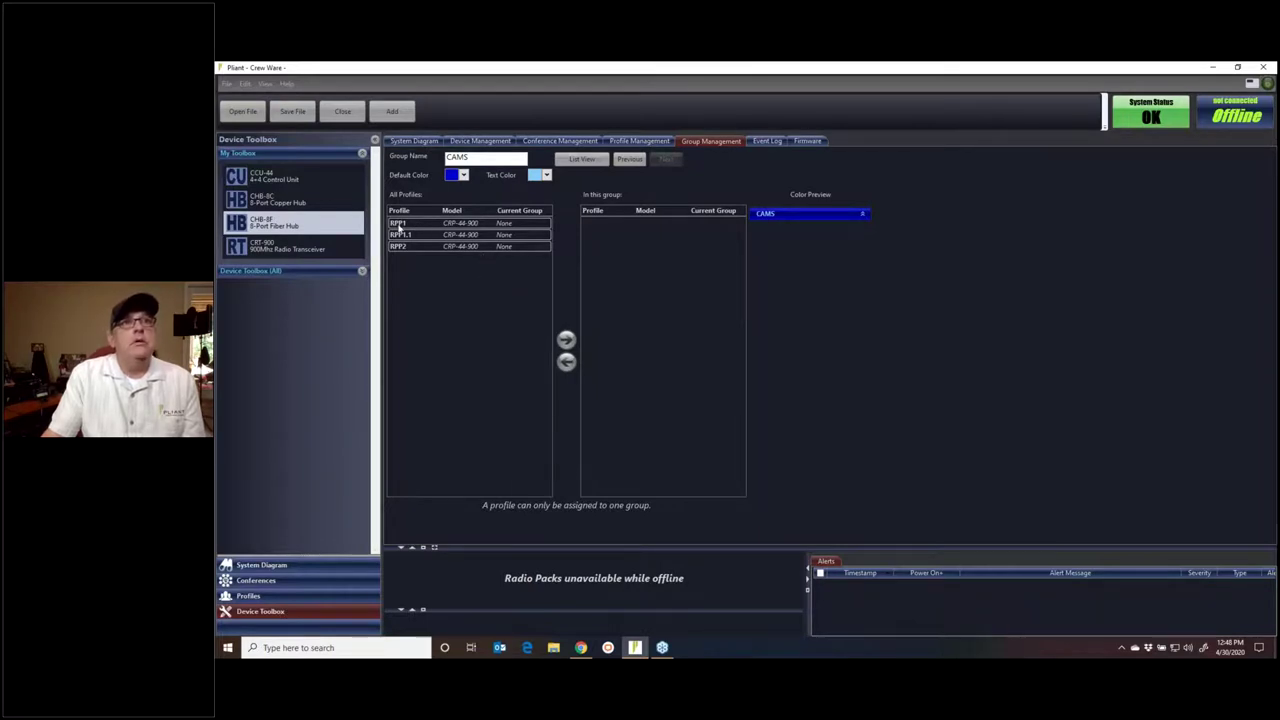
click(398, 224)
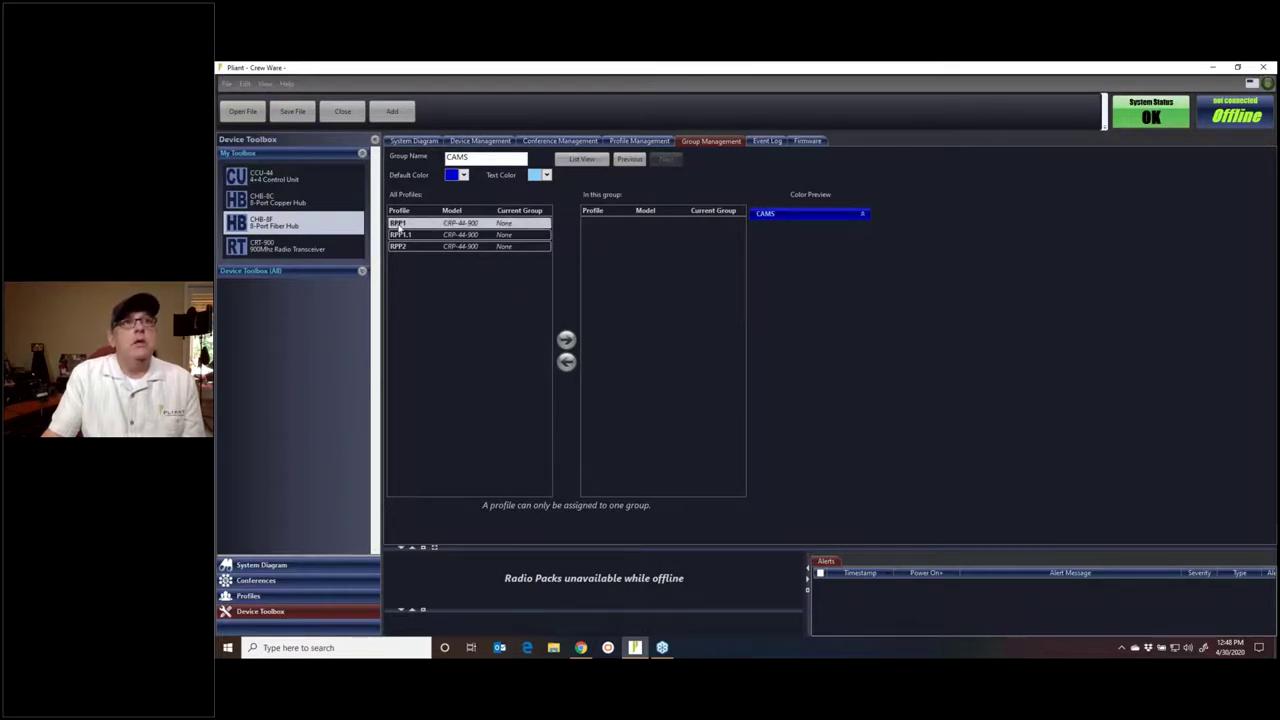
ctrl+click(421, 236)
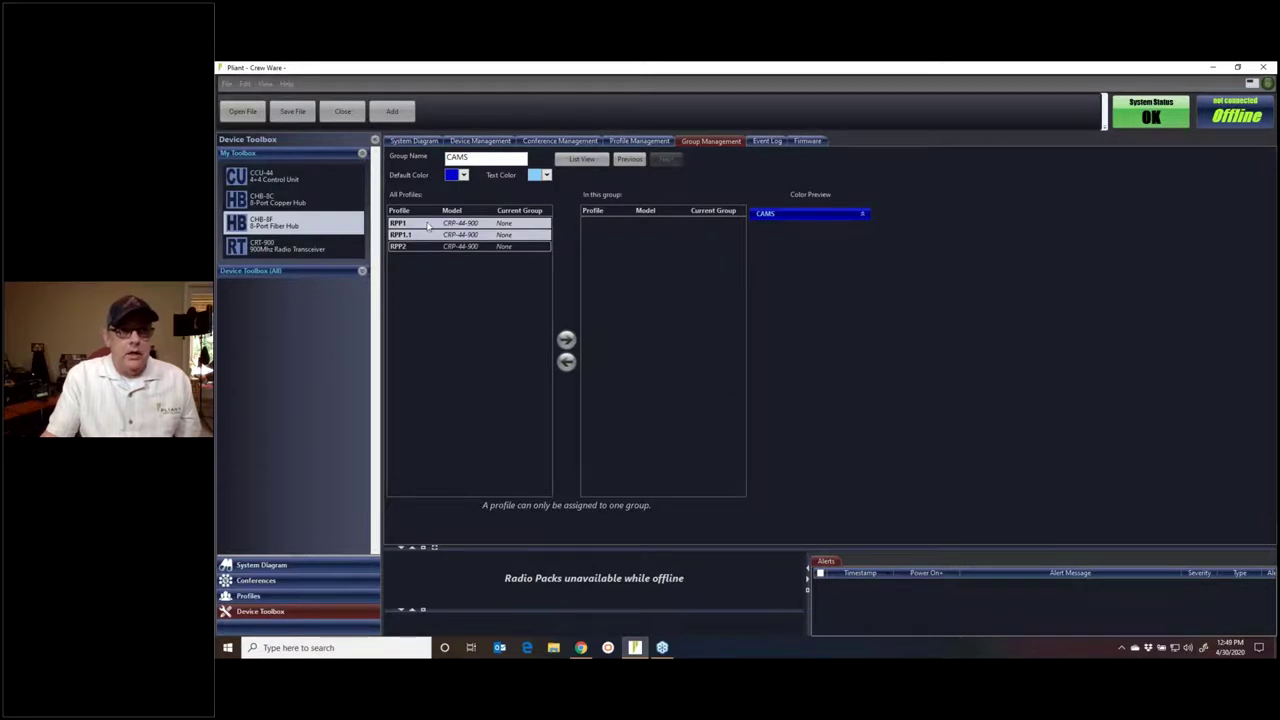
click(566, 340)
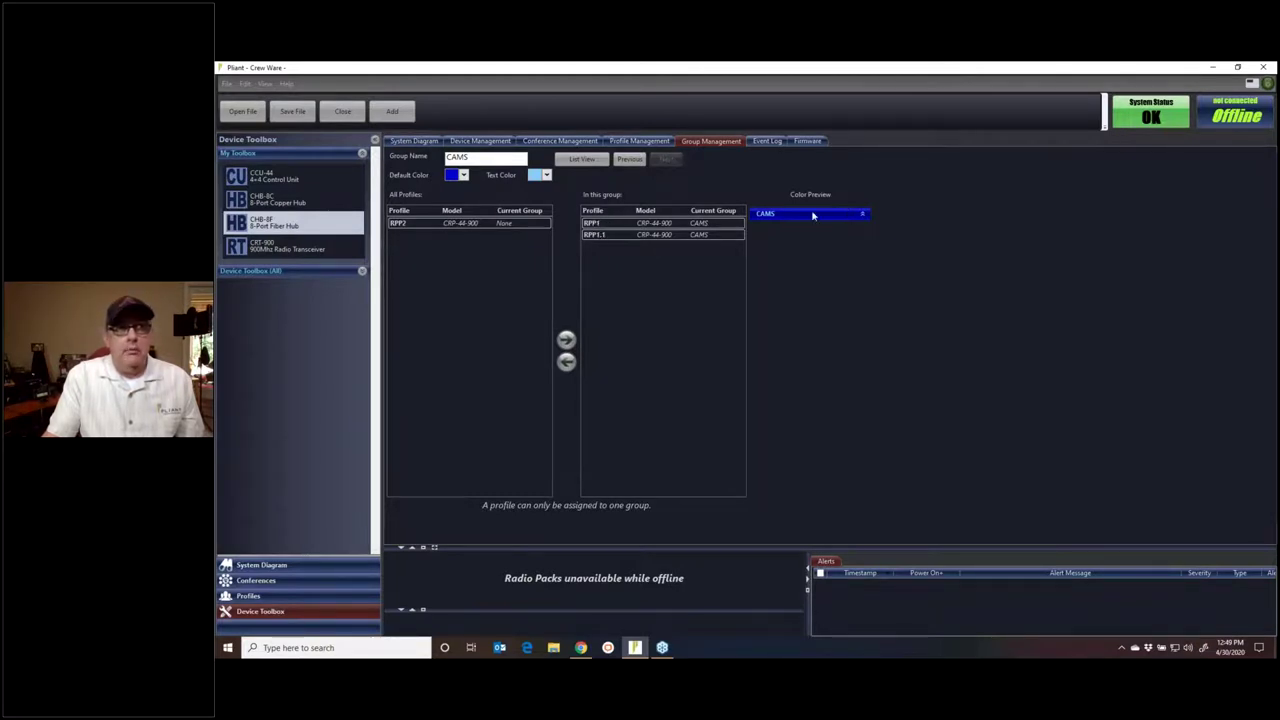
Assign the RPP2 profile to the RIGGING group and return to the group list.
click(628, 160)
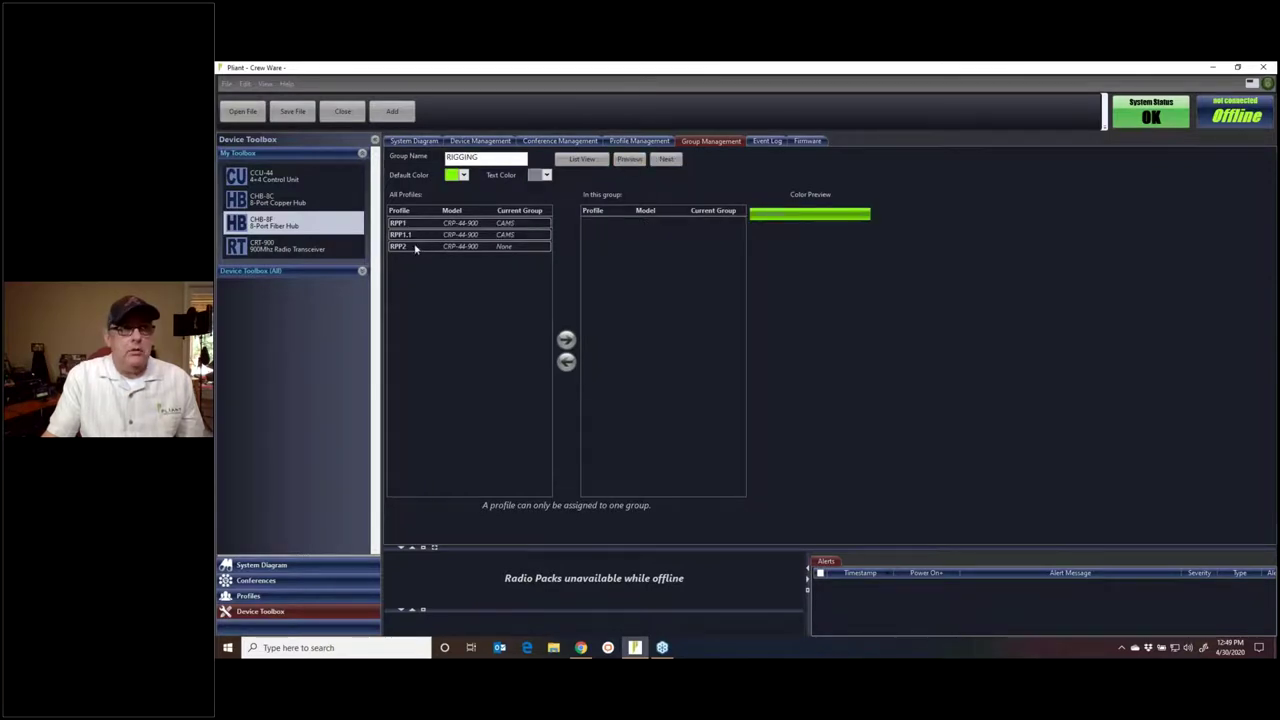
click(411, 247)
click(566, 341)
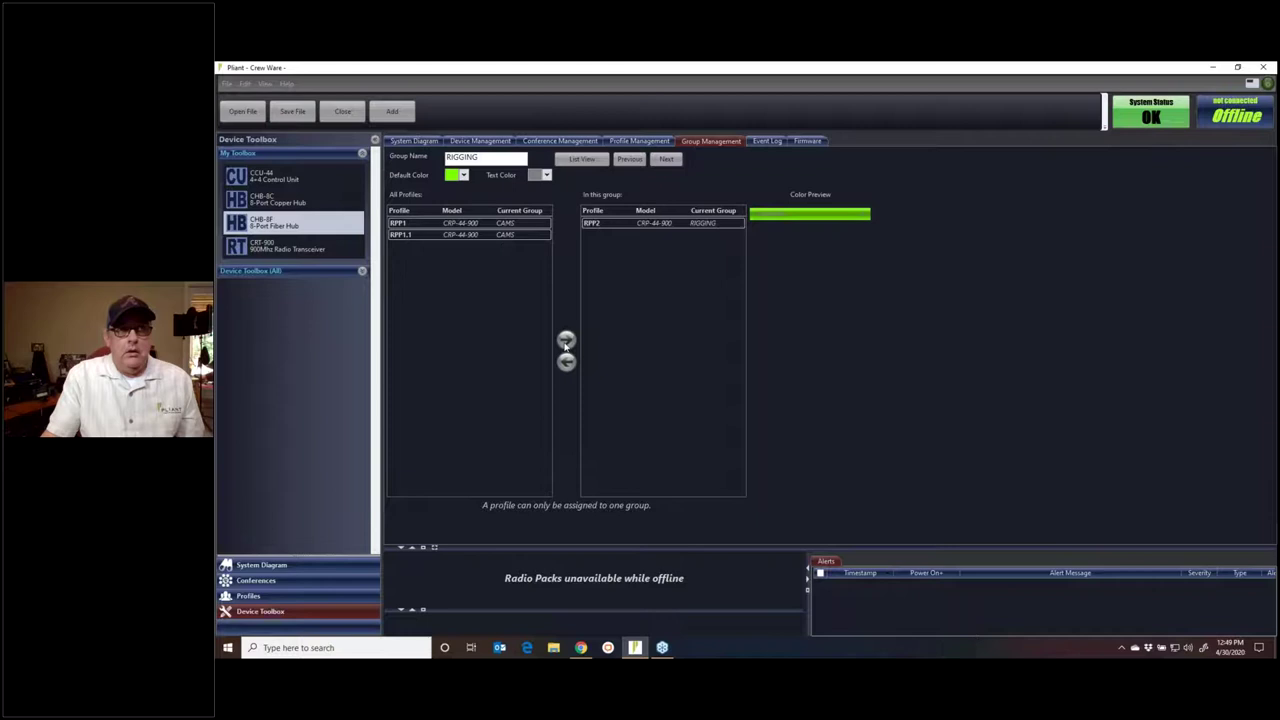
click(666, 160)
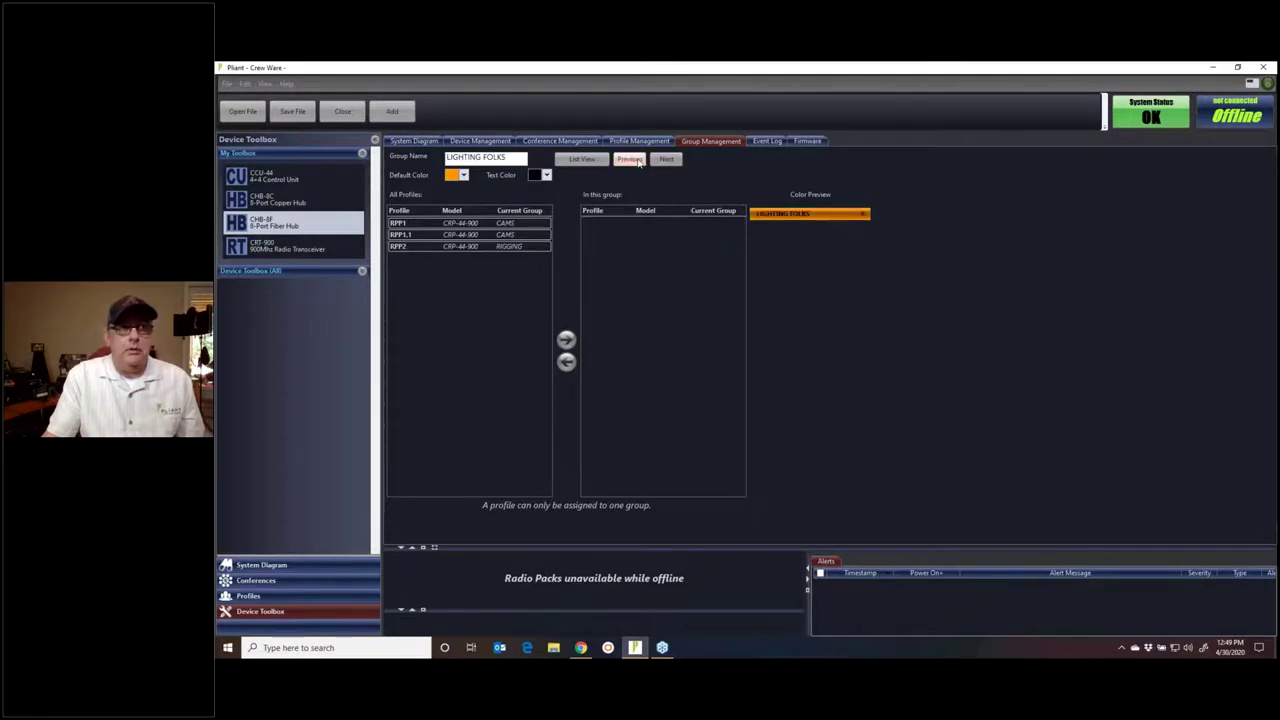
click(666, 160)
click(581, 160)
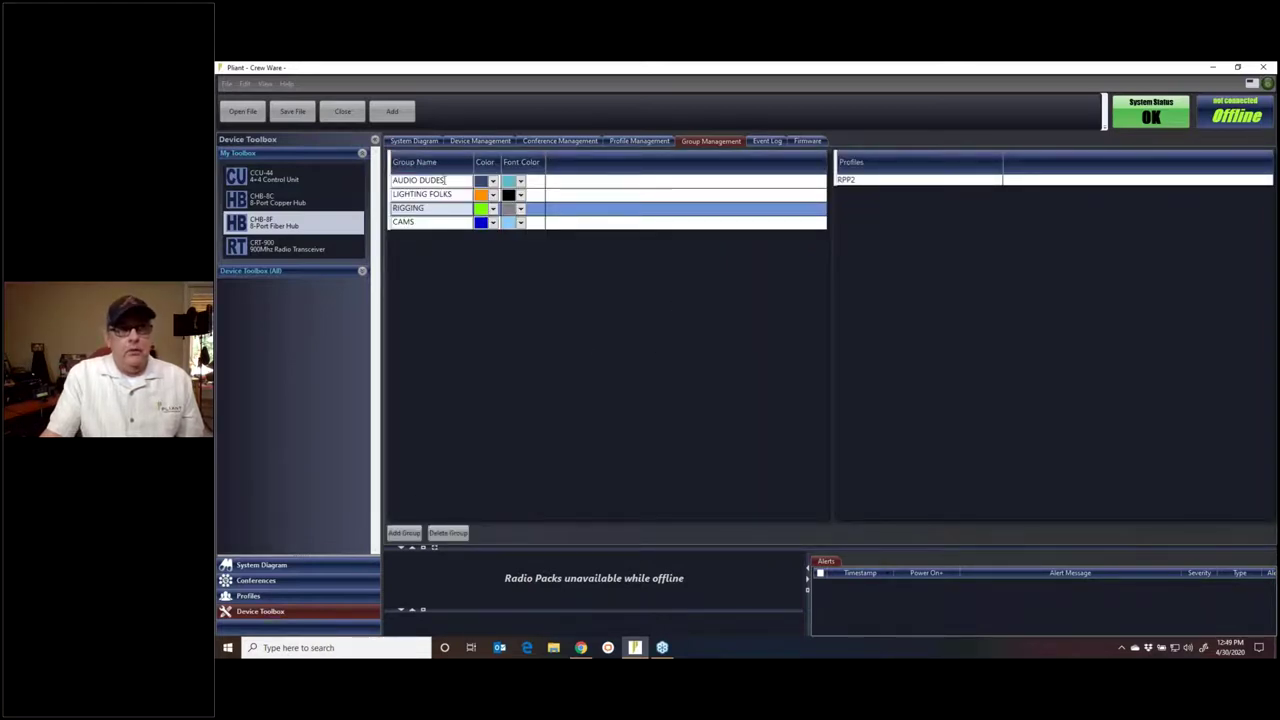
Check which profiles are assigned to each of the four groups in the group list.
click(444, 180)
click(440, 194)
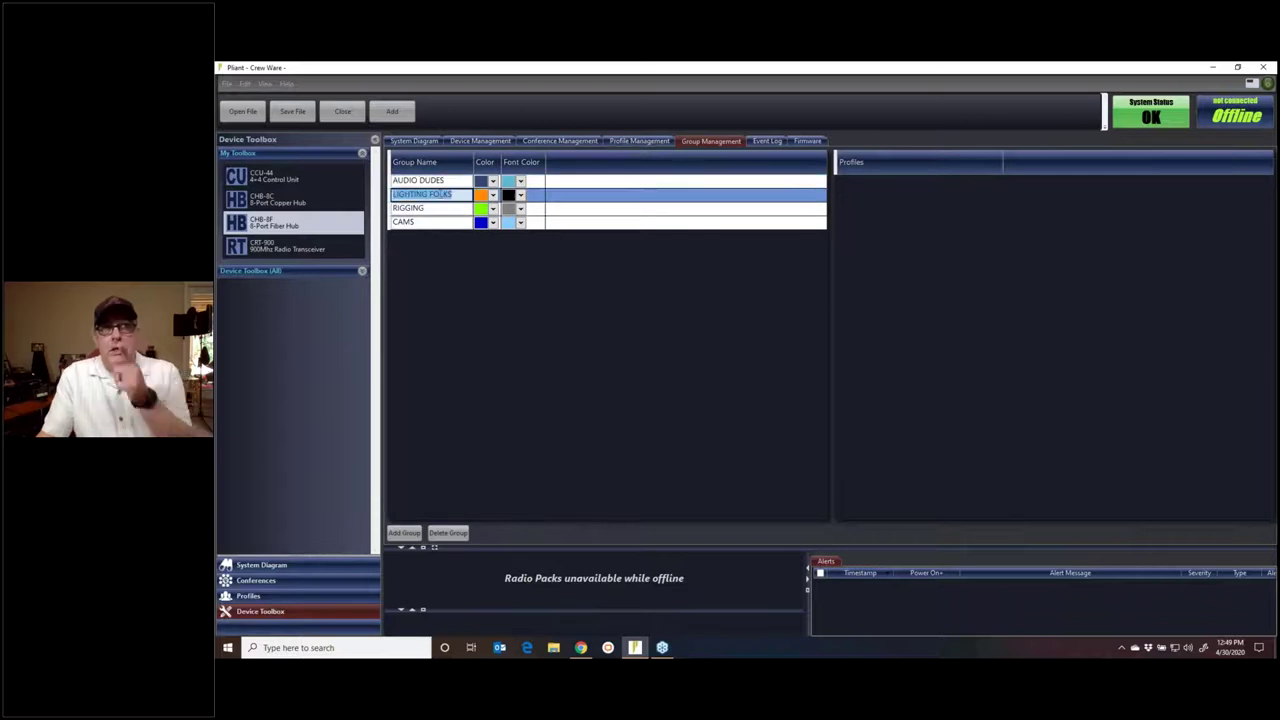
click(430, 208)
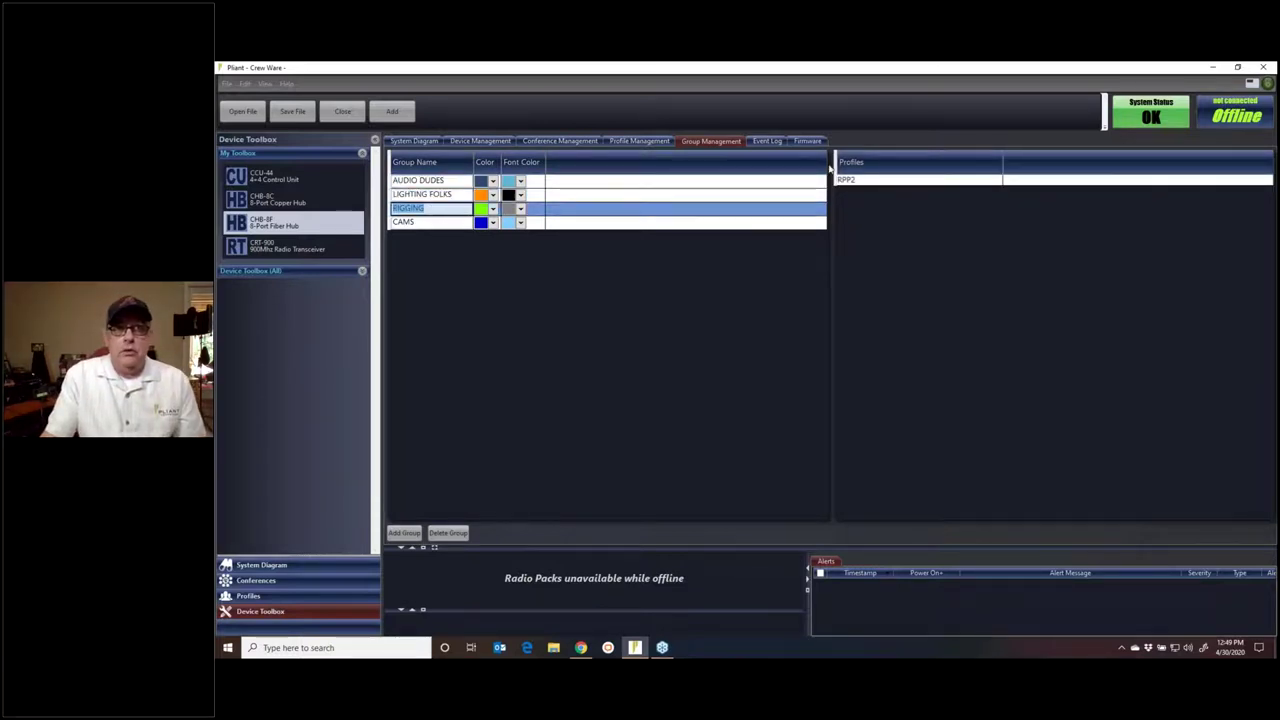
click(450, 223)
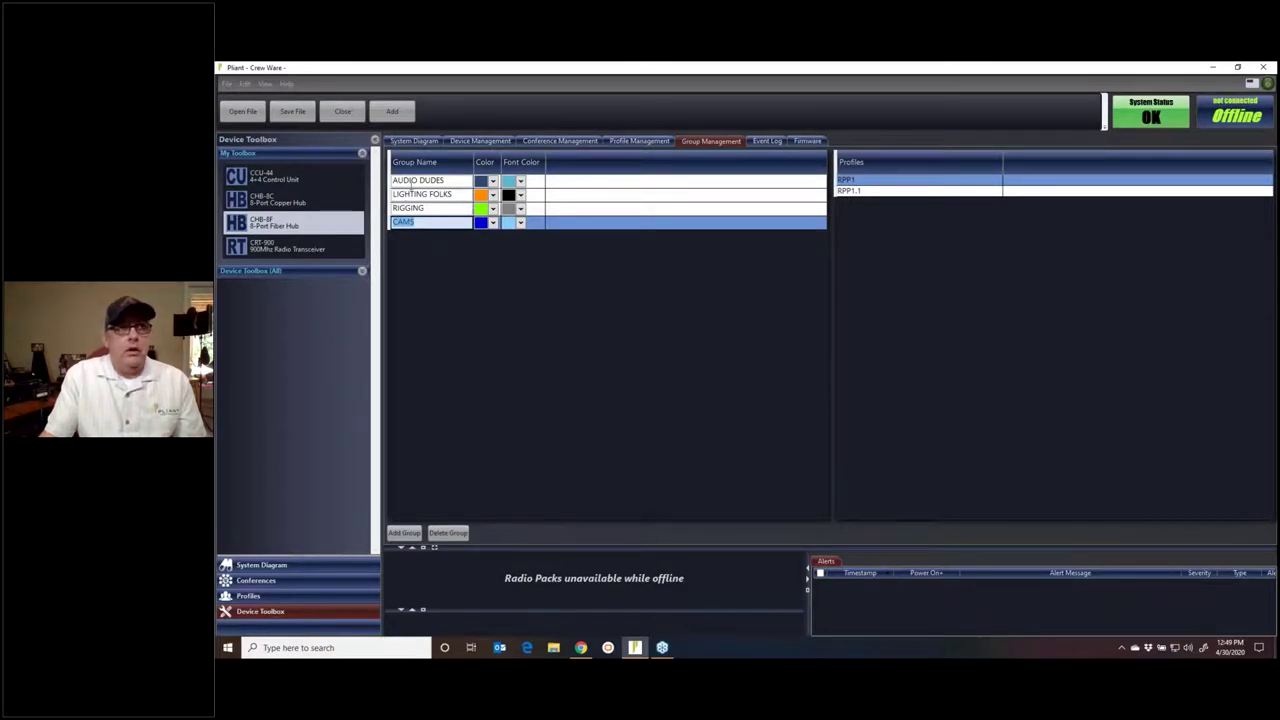
click(410, 181)
click(412, 194)
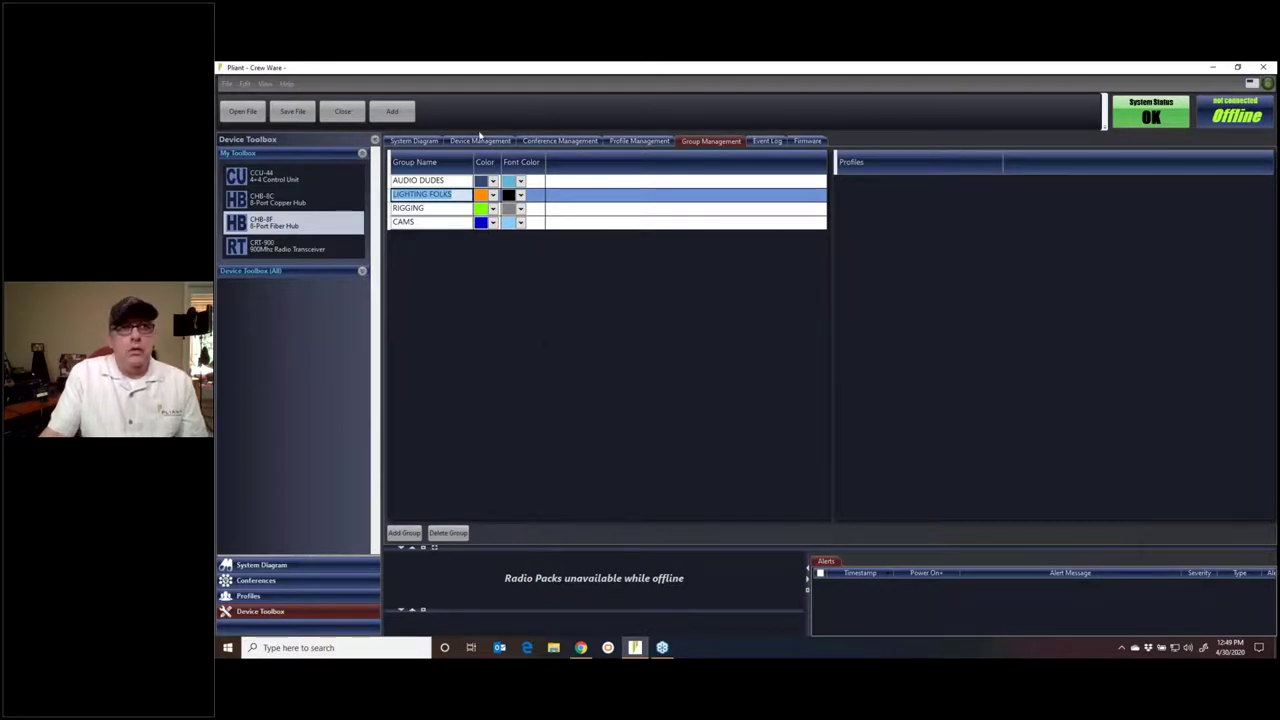
Return to the system diagram and review the available file commands for saving, uploading, printing and exporting.
click(414, 142)
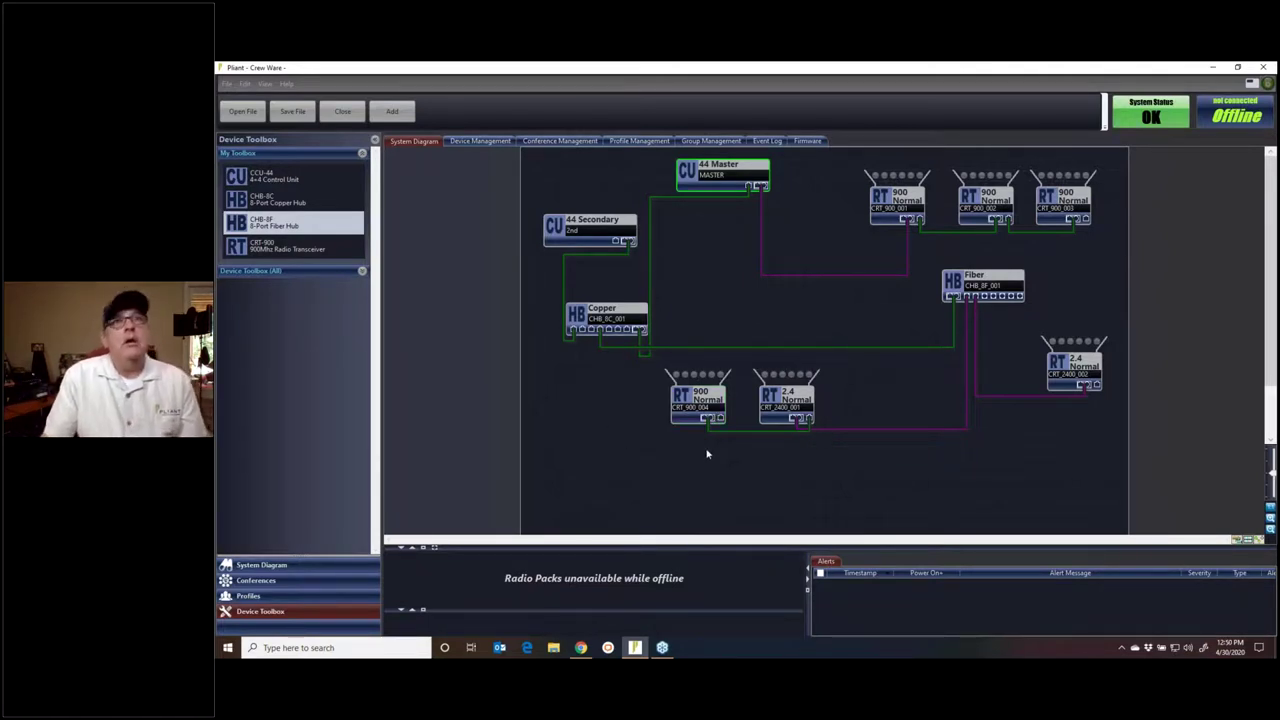
click(228, 85)
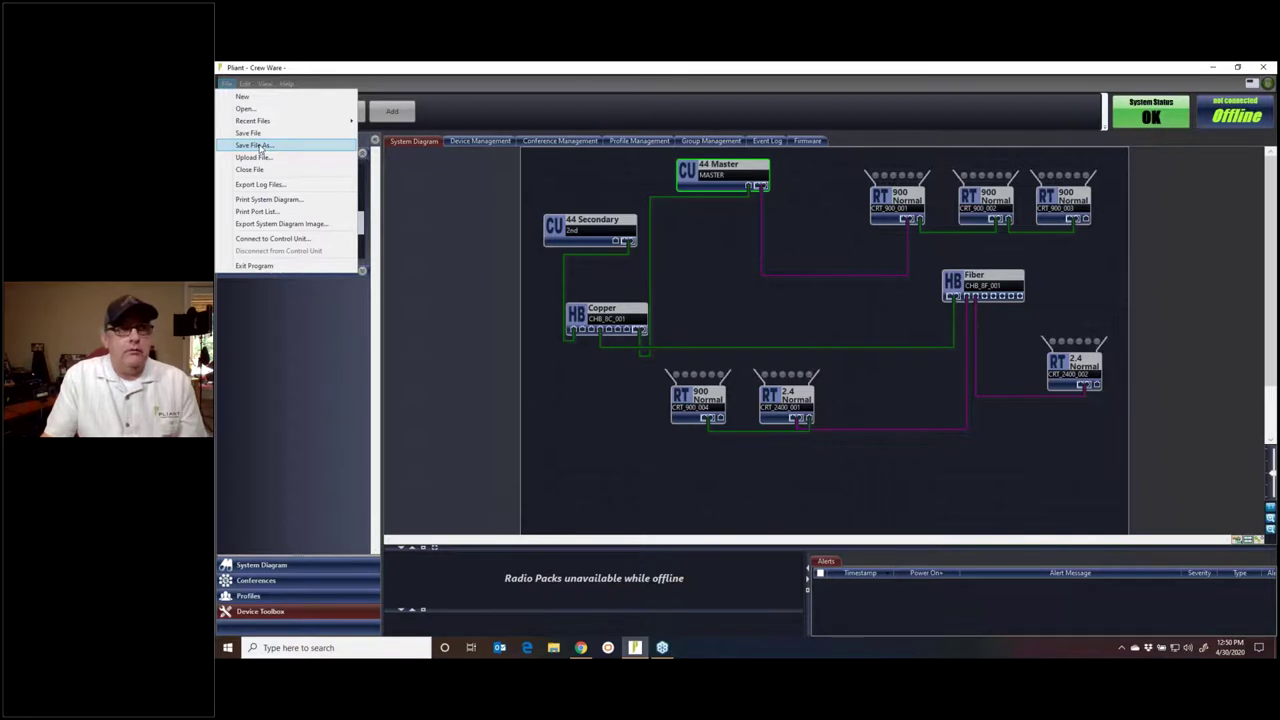
click(560, 421)
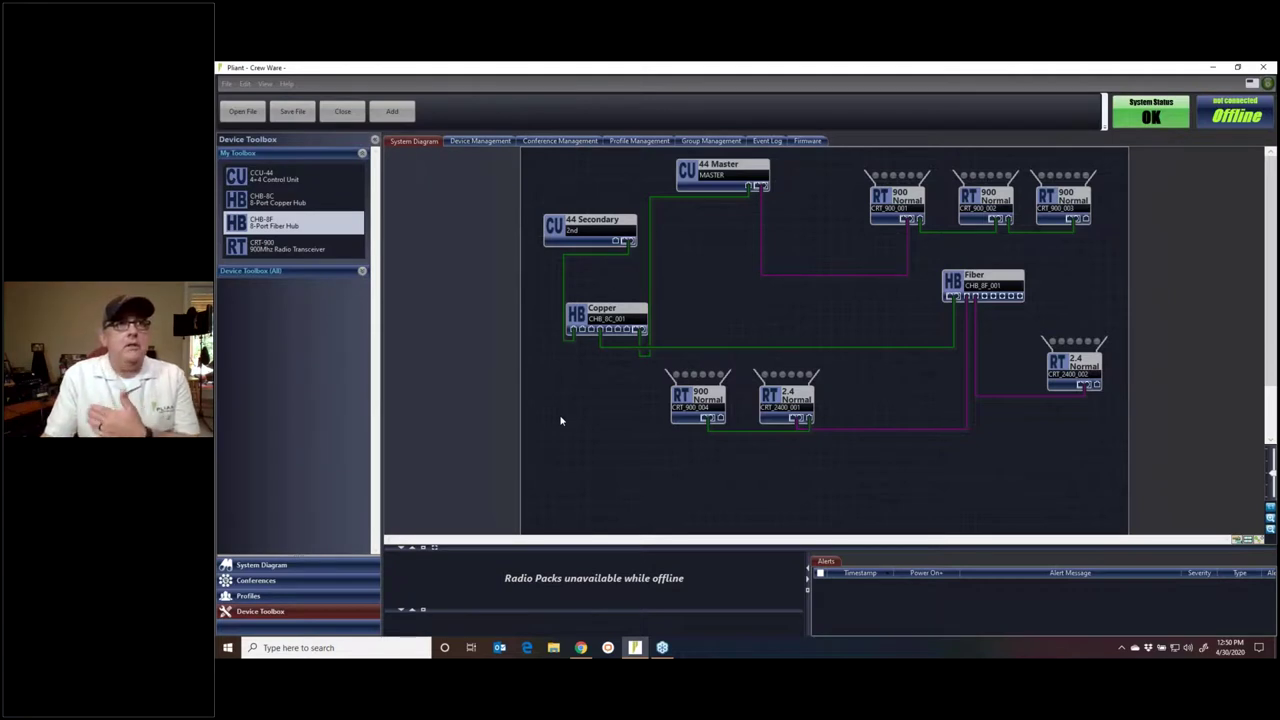
click(229, 84)
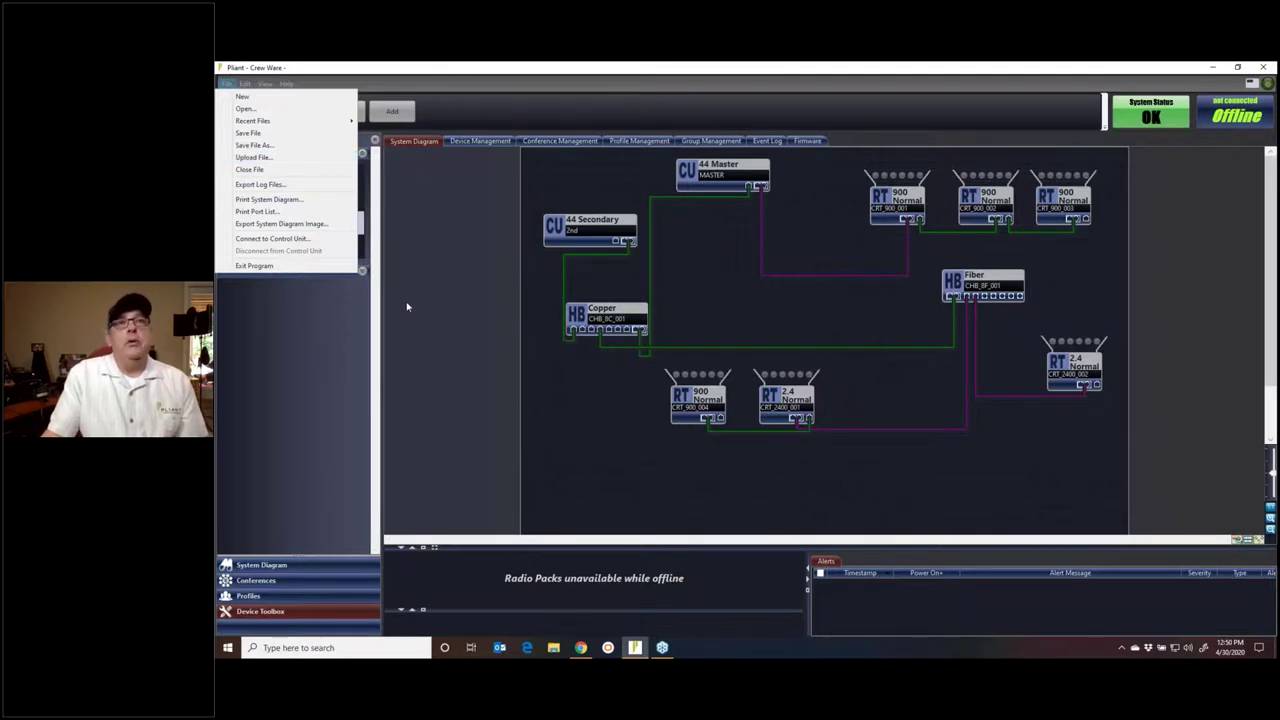
click(445, 345)
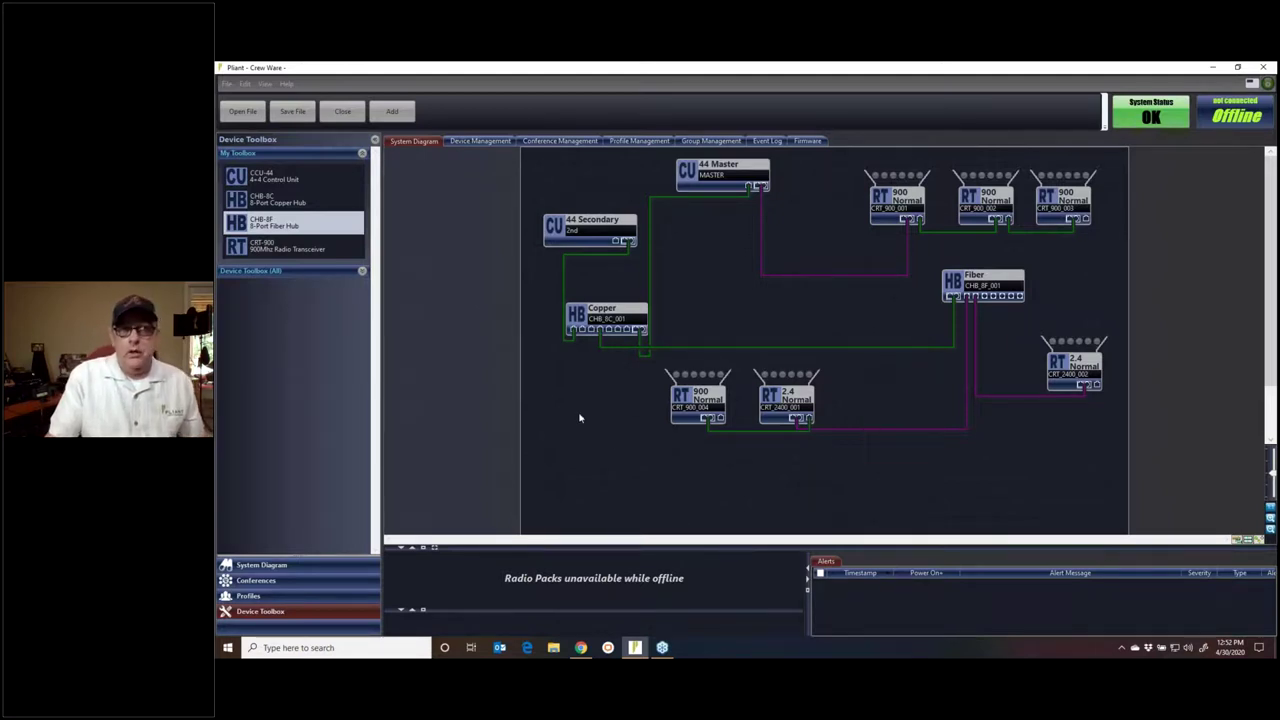
Close the offline system file without saving the changes and enlarge the area for radio packs and alerts.
click(343, 113)
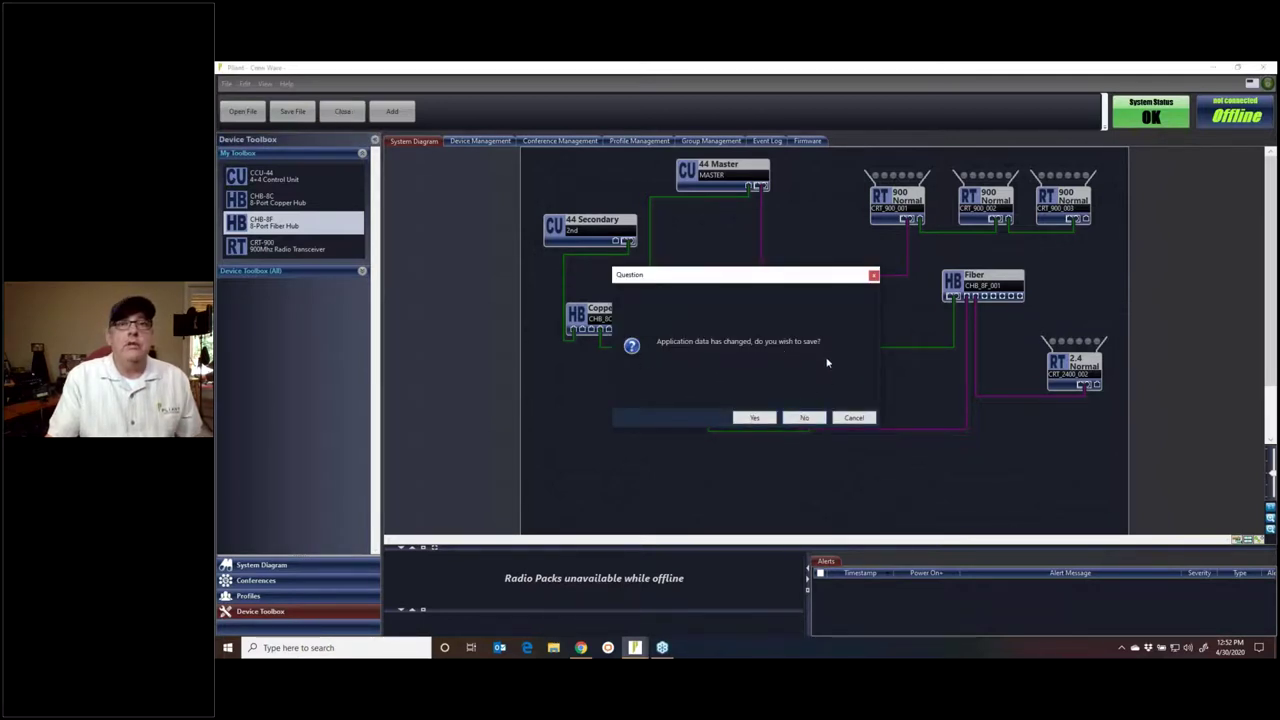
click(806, 420)
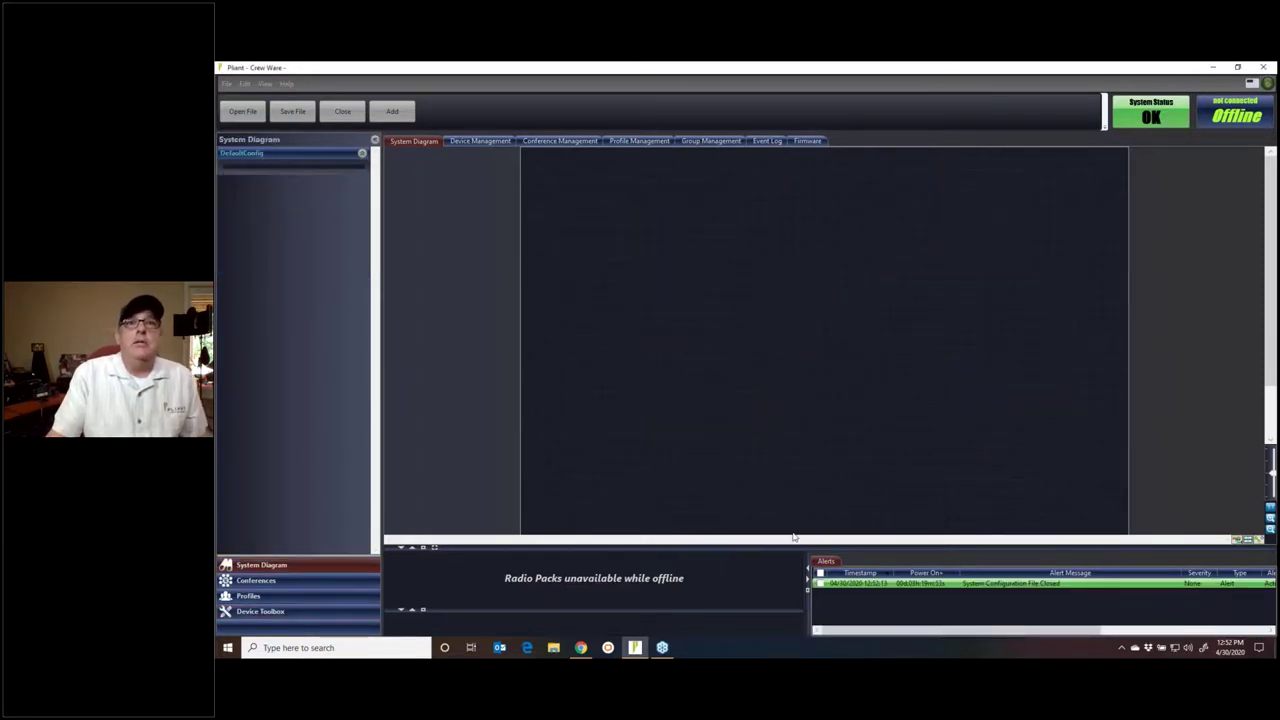
drag(771, 549, 765, 470)
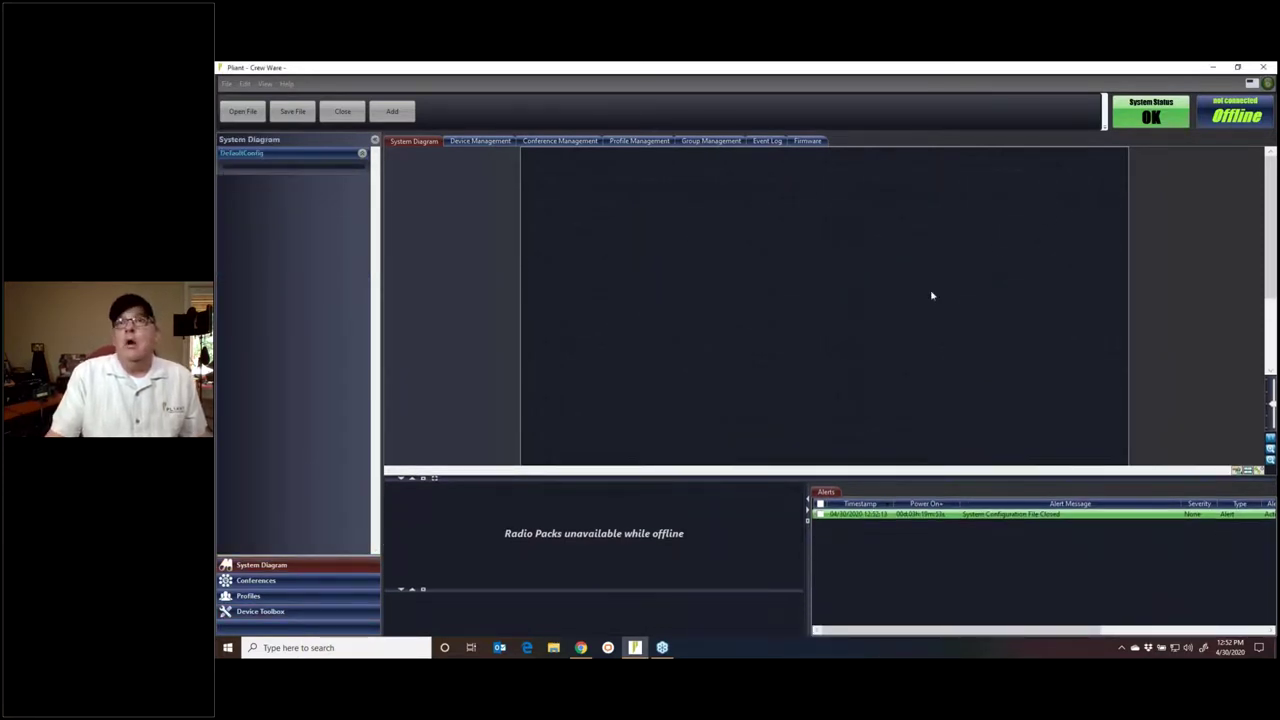
Log in to the device at 192.168.0.216 to bring the system into live mode.
click(1232, 113)
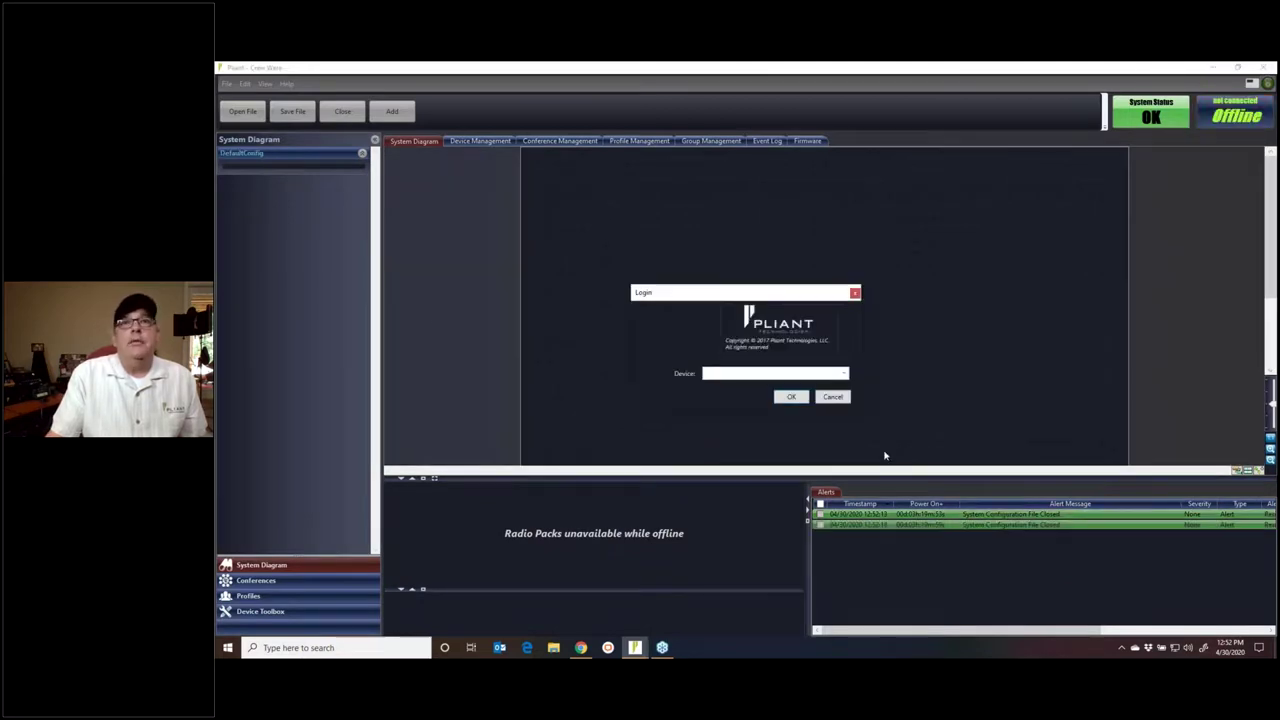
click(844, 373)
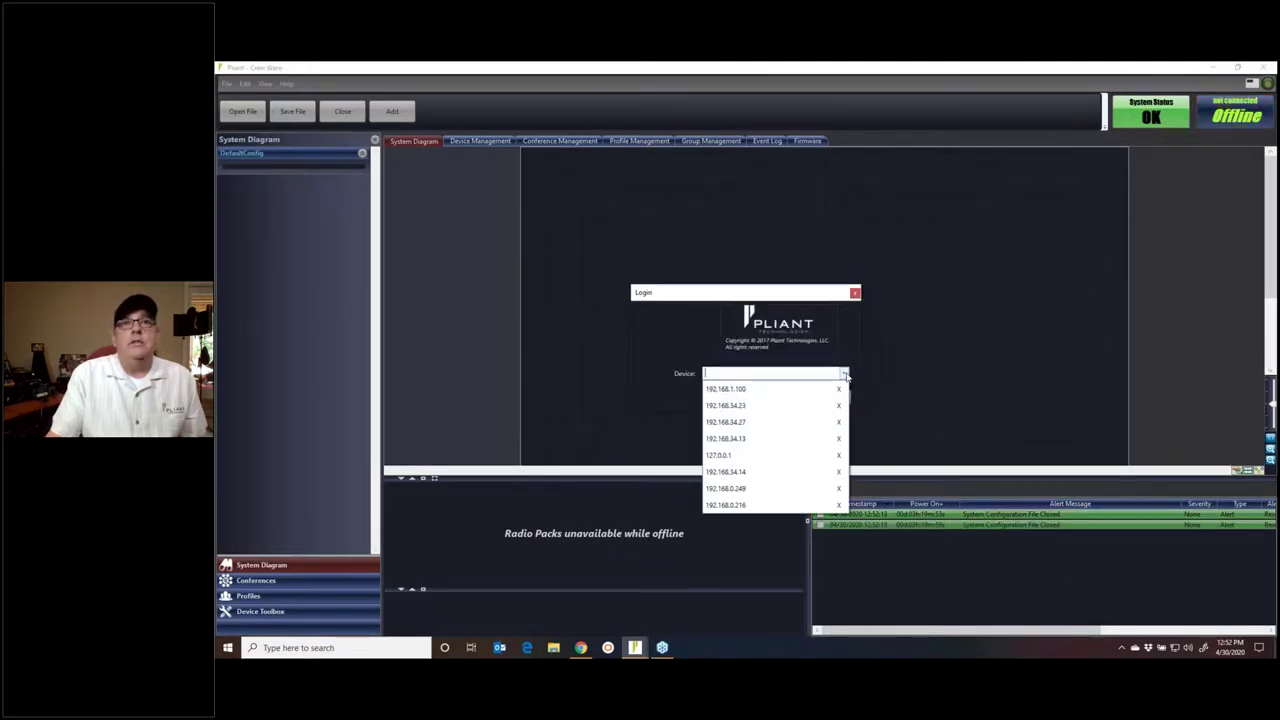
click(730, 505)
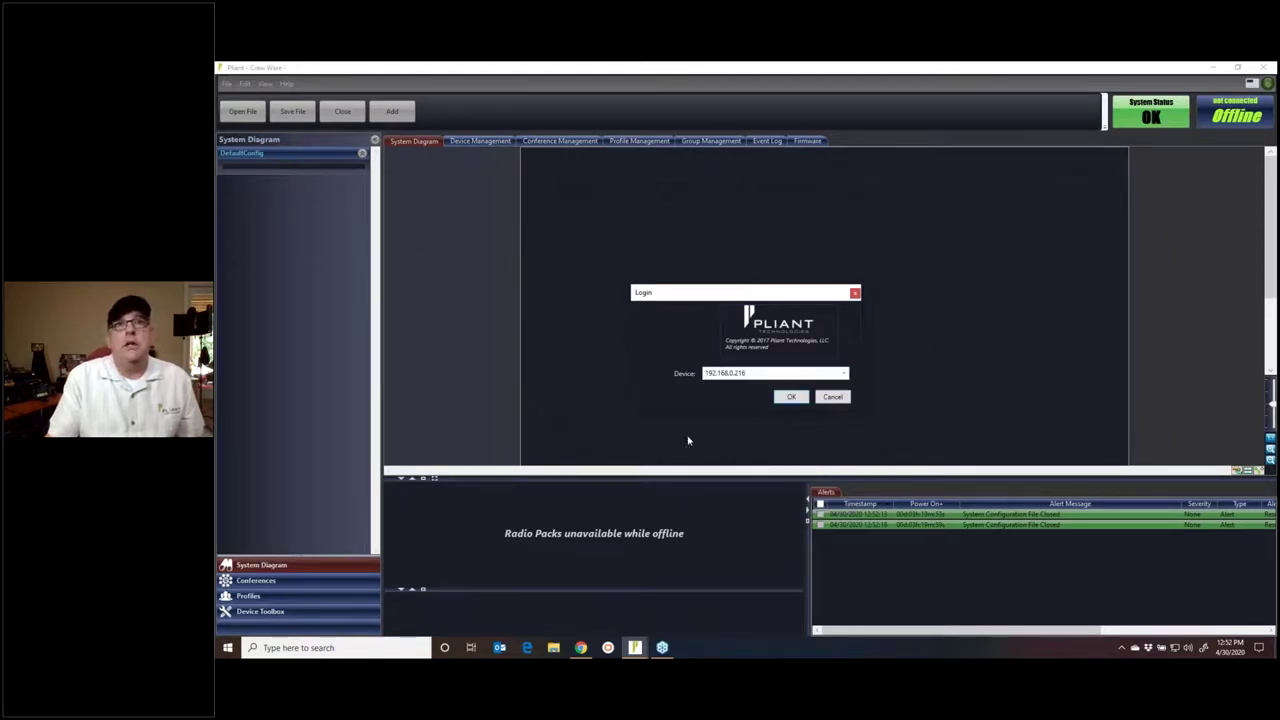
click(792, 399)
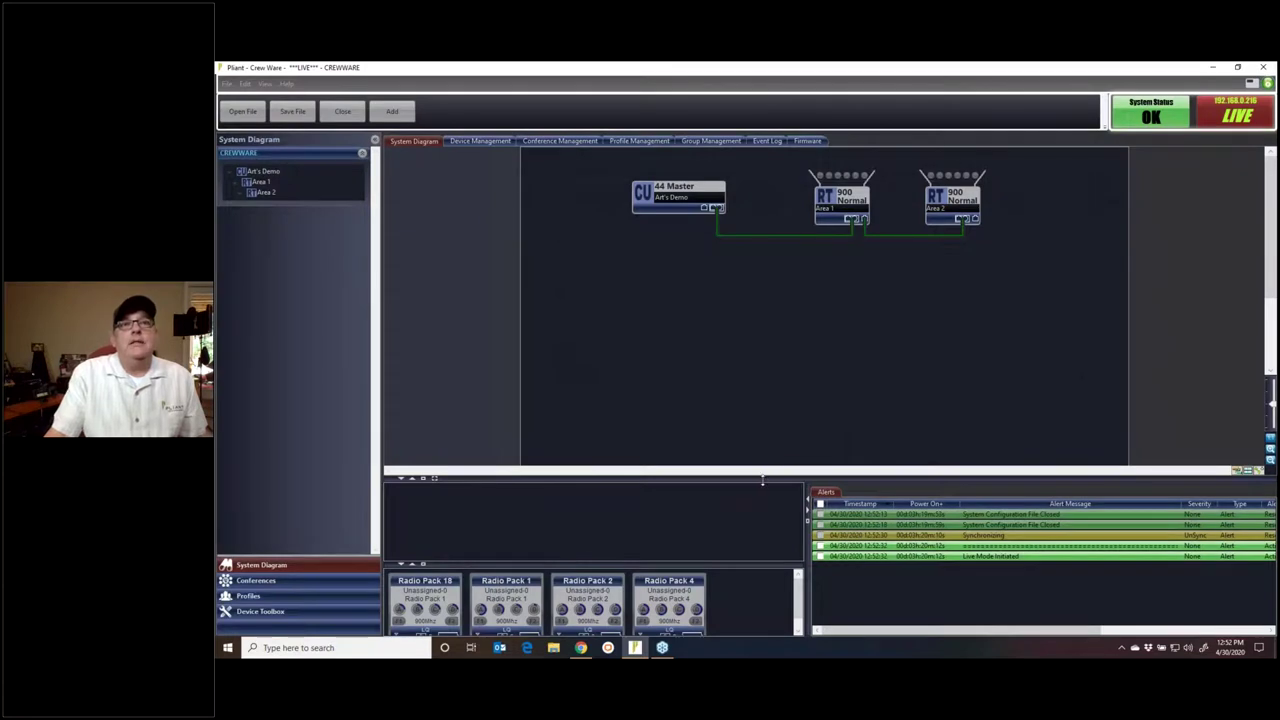
Enlarge the radio pack and alerts area to show both the Cameras and Rigging groups, and inspect the live devices and unassigned packs.
drag(762, 480, 768, 427)
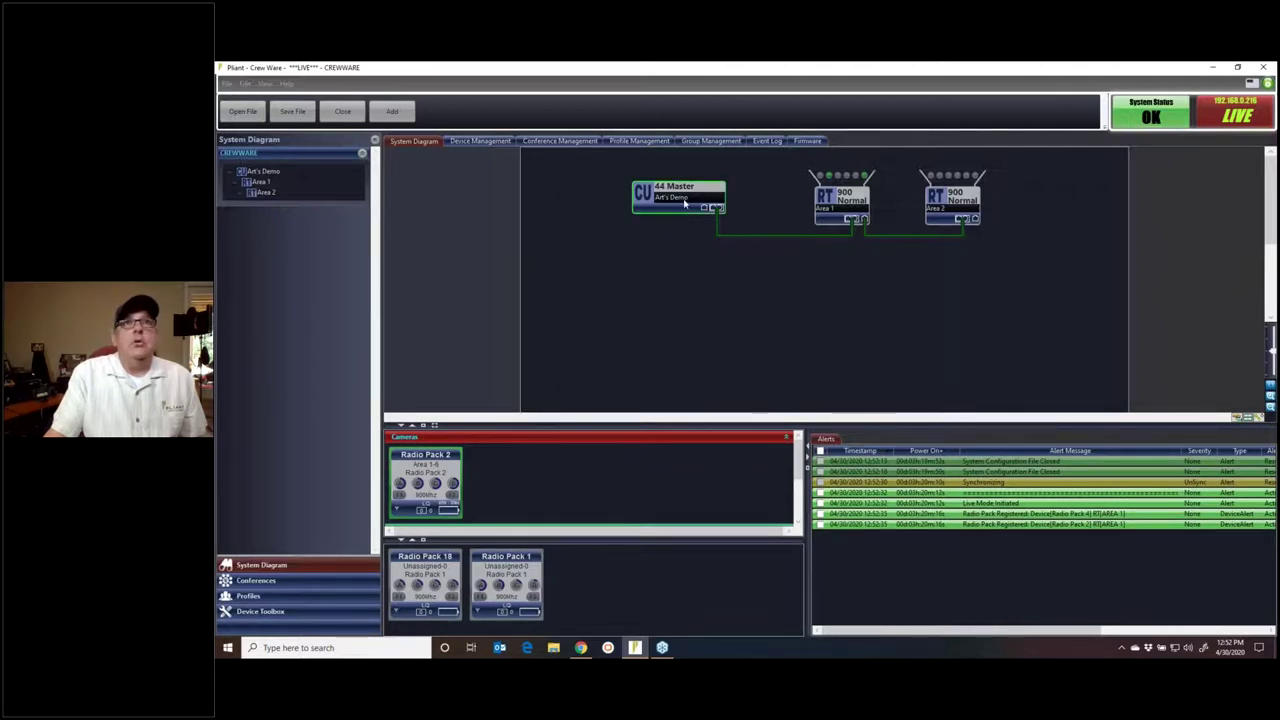
mouse_move(685, 203)
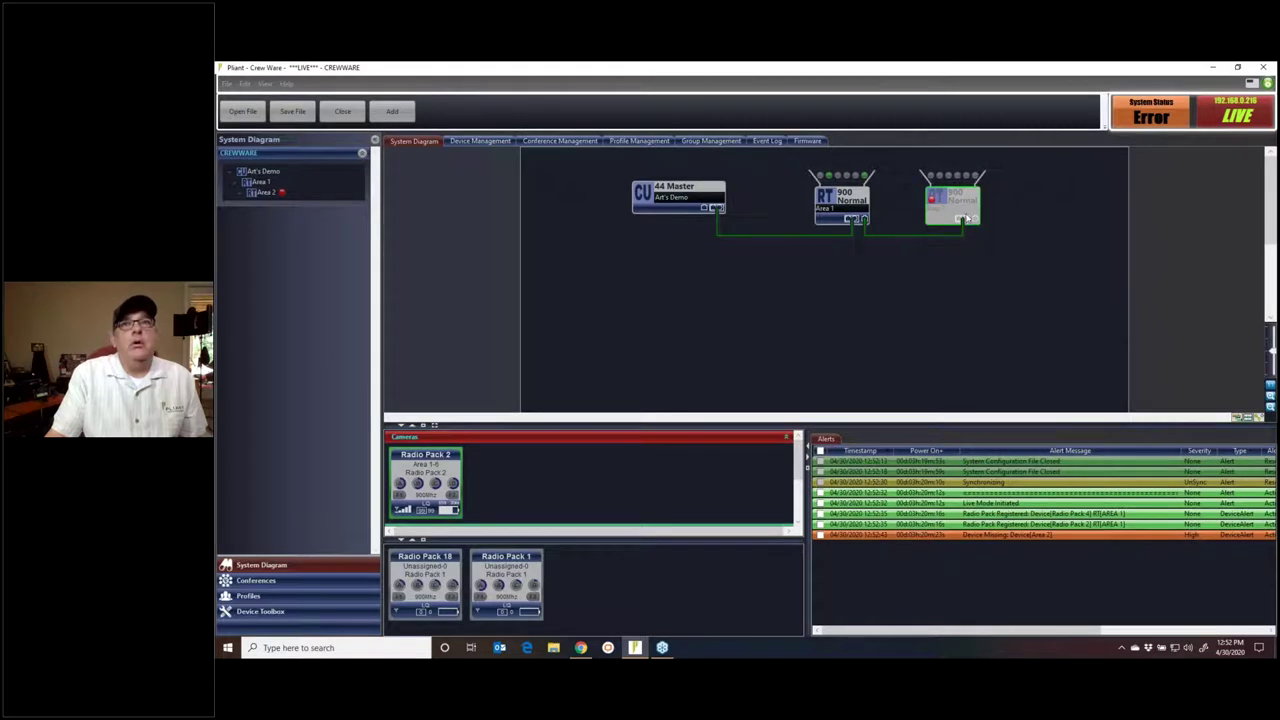
drag(785, 402, 780, 302)
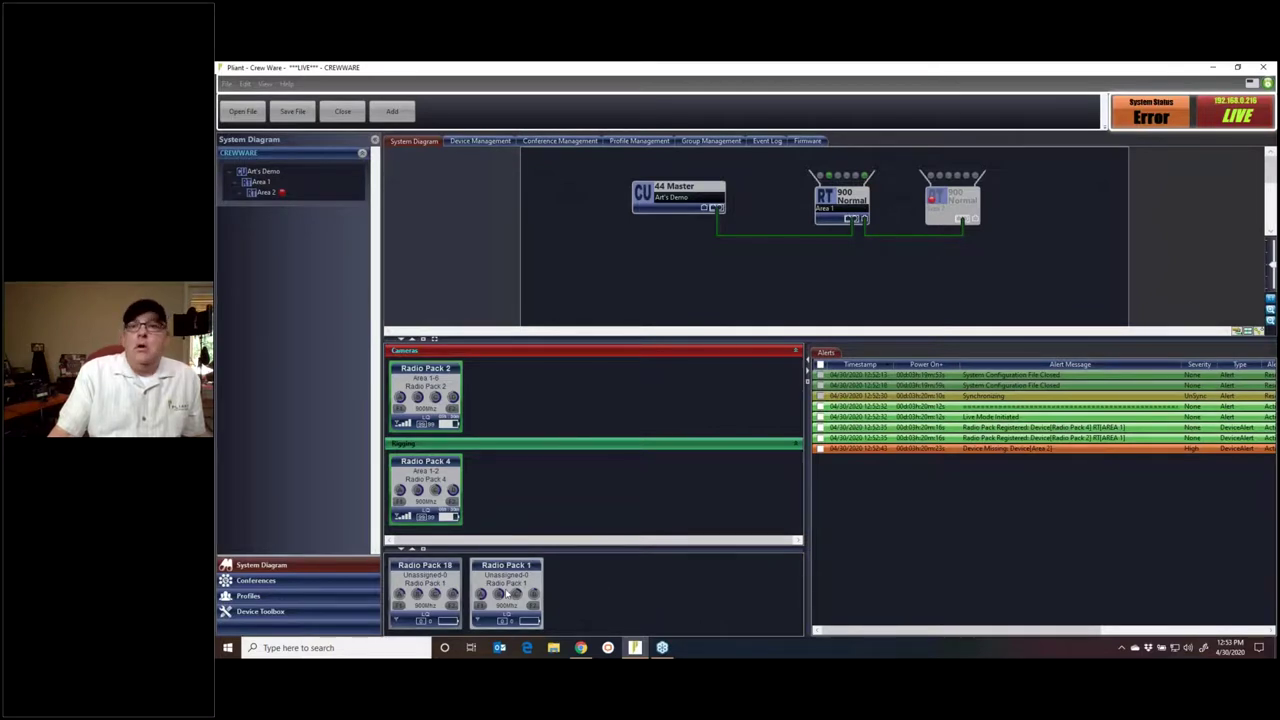
mouse_move(534, 601)
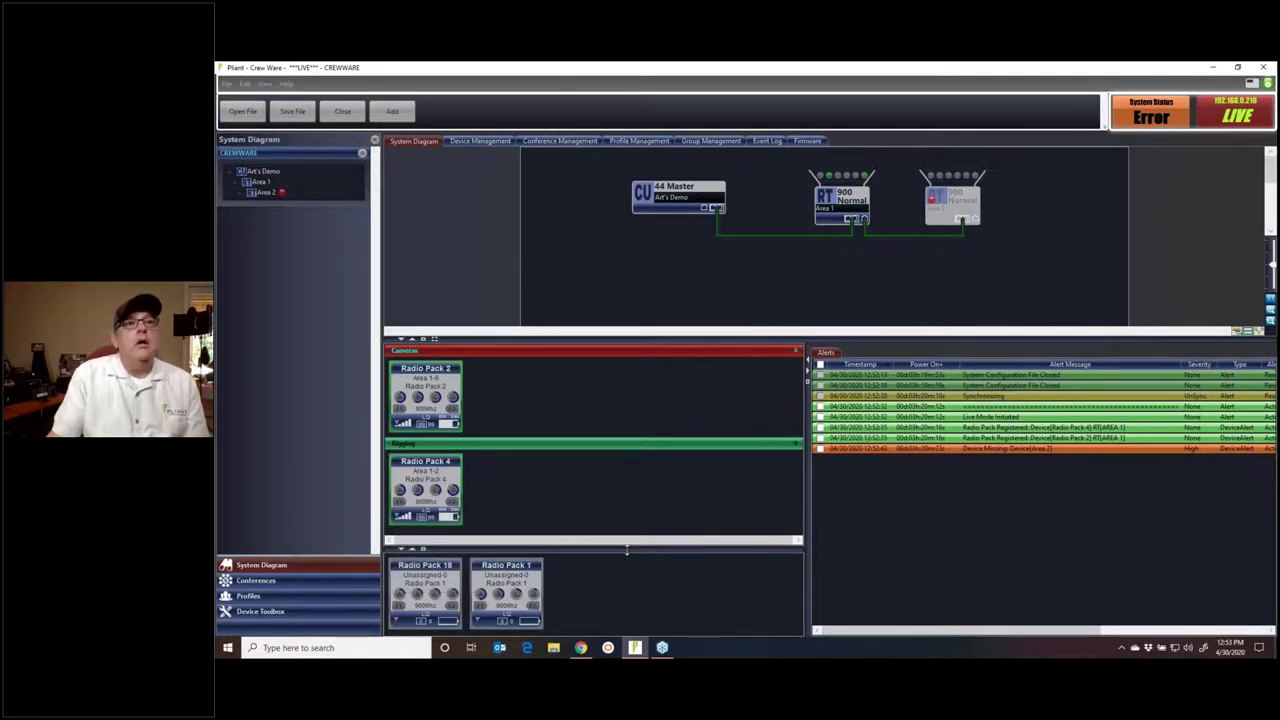
mouse_move(455, 592)
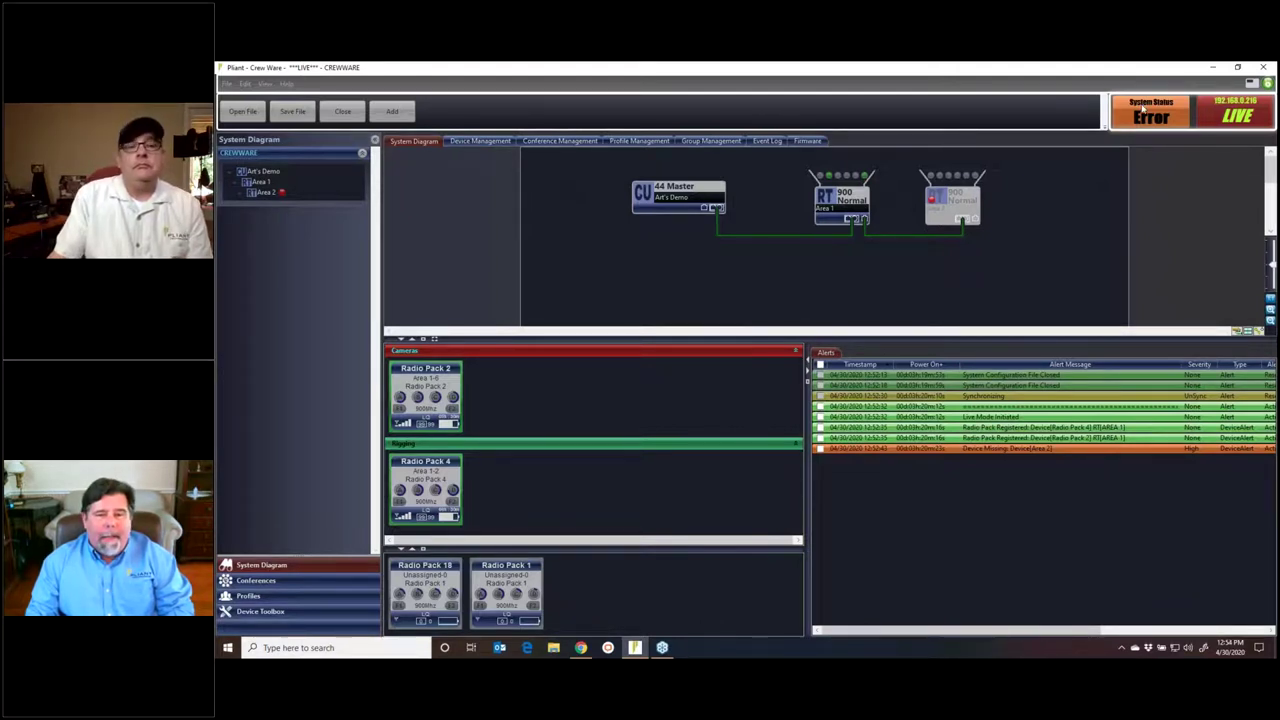
click(267, 84)
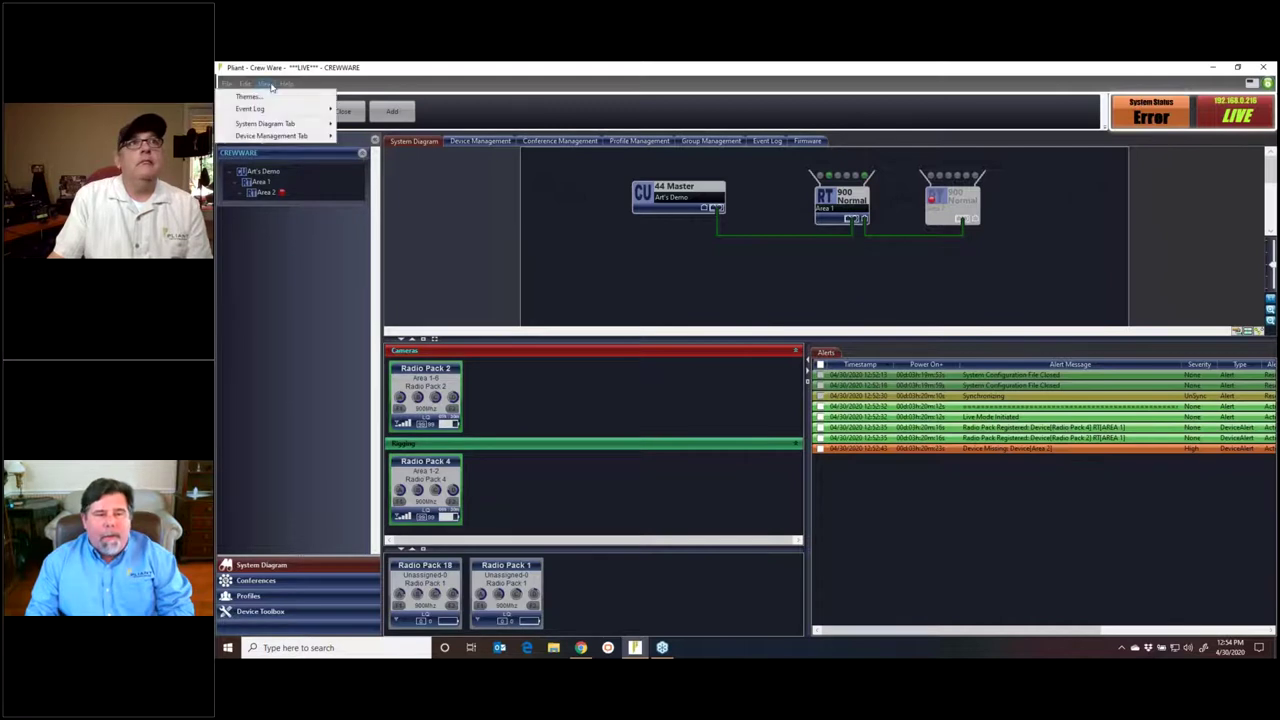
mouse_move(274, 110)
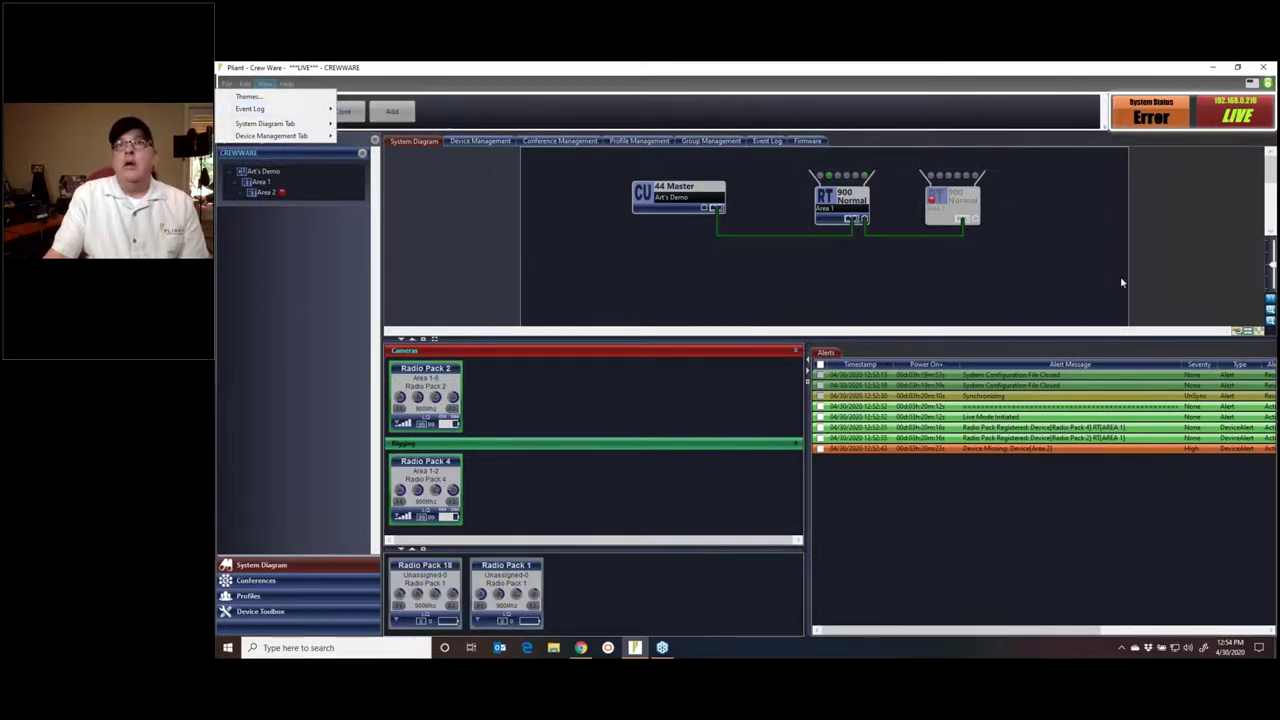
click(1045, 523)
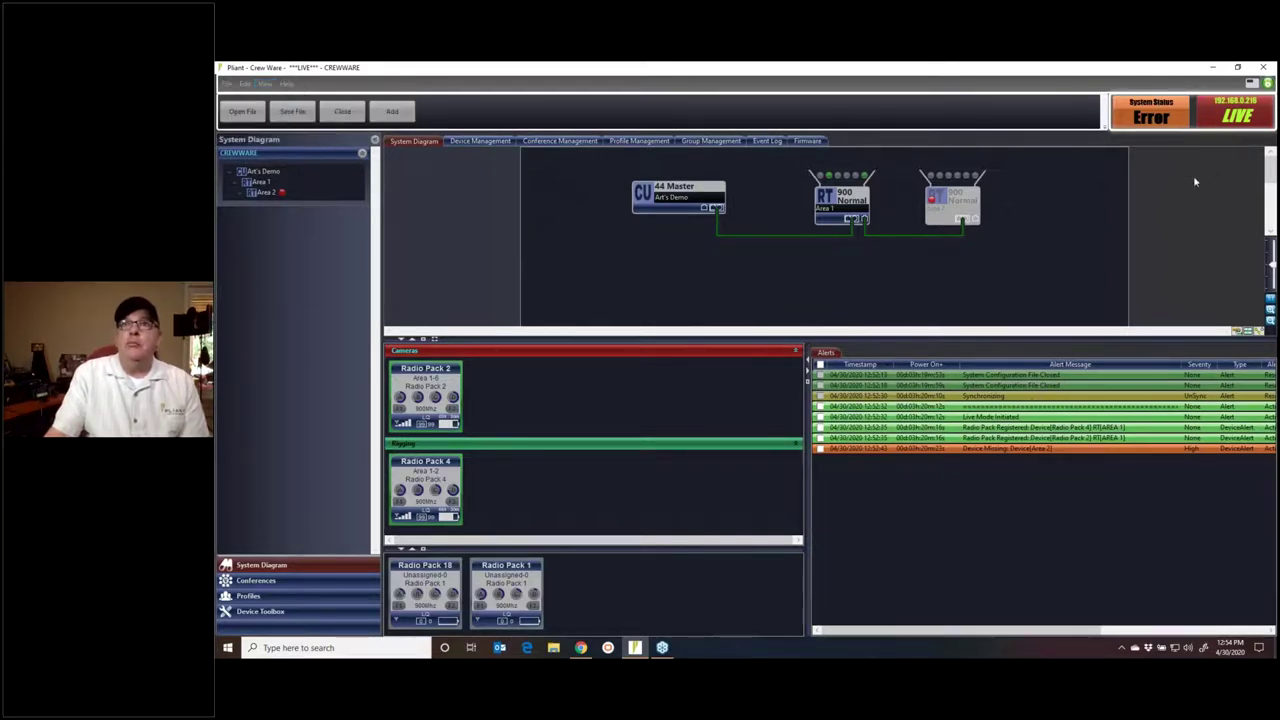